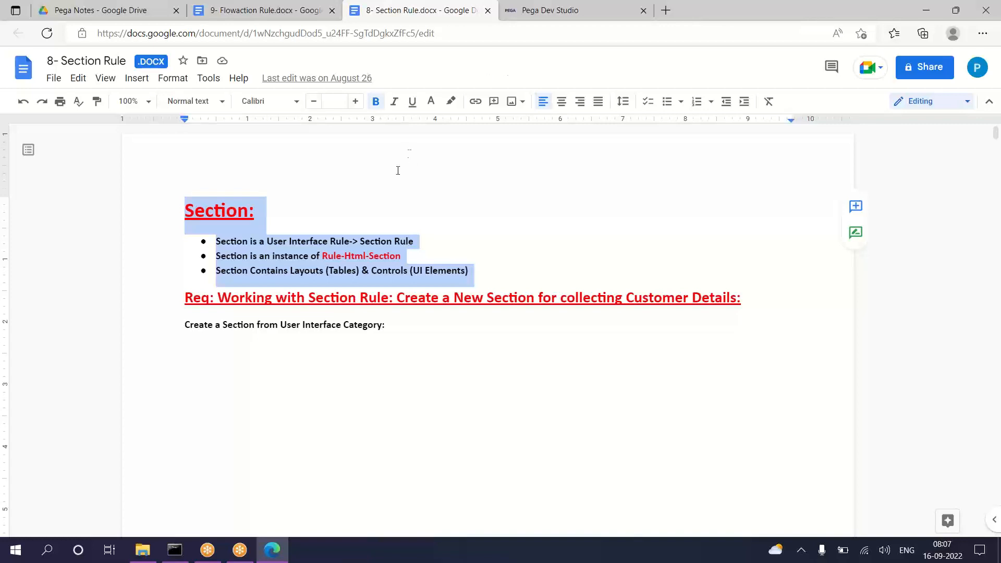
# Step: Highlight the three bullet points describing the Section rule in the notes and switch to Pega Dev Studio
pyautogui.click(381, 239)
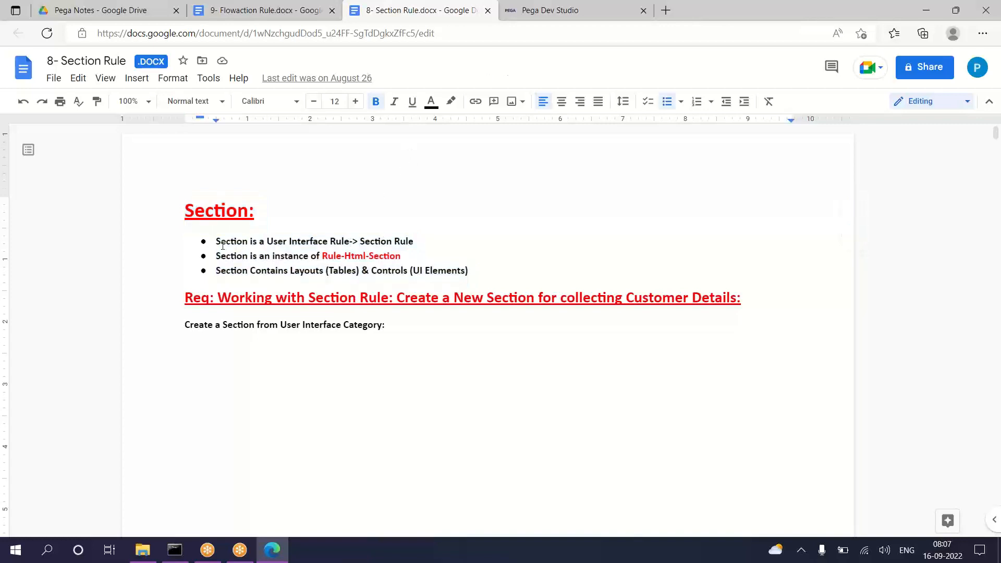
pyautogui.moveTo(214, 240); pyautogui.dragTo(511, 280)
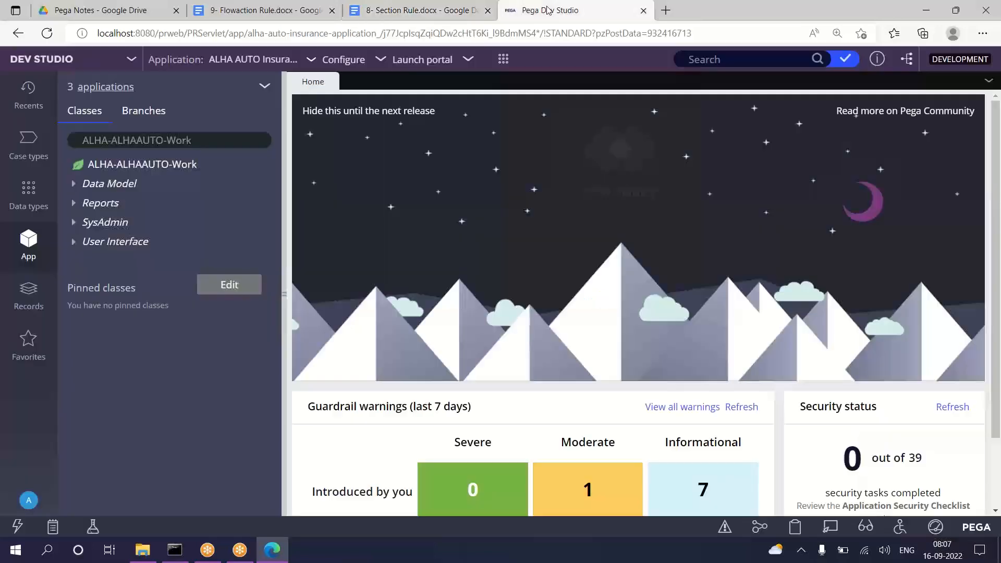
pyautogui.click(539, 12)
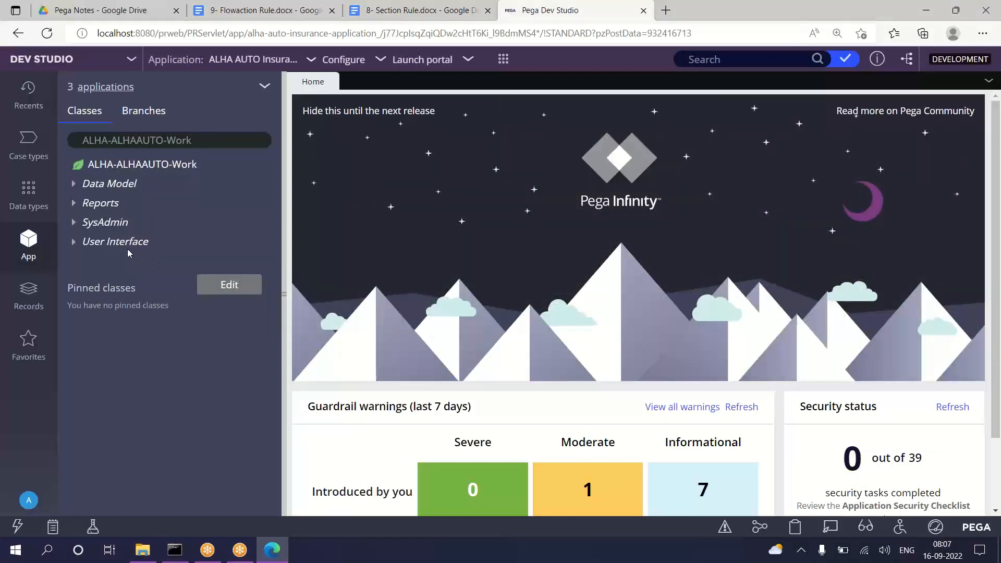
pyautogui.rightClick(142, 165)
pyautogui.moveTo(241, 185)
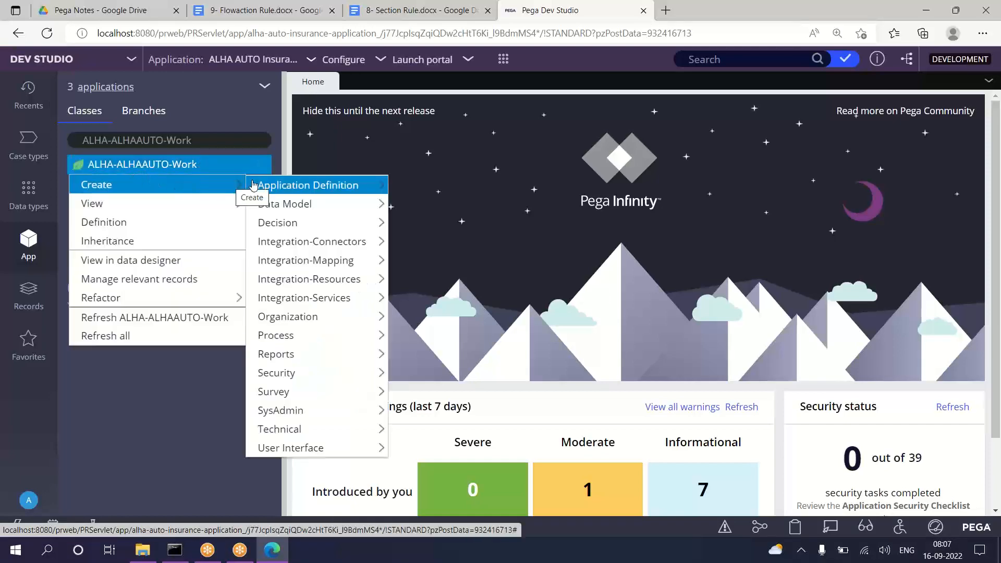
pyautogui.moveTo(277, 455)
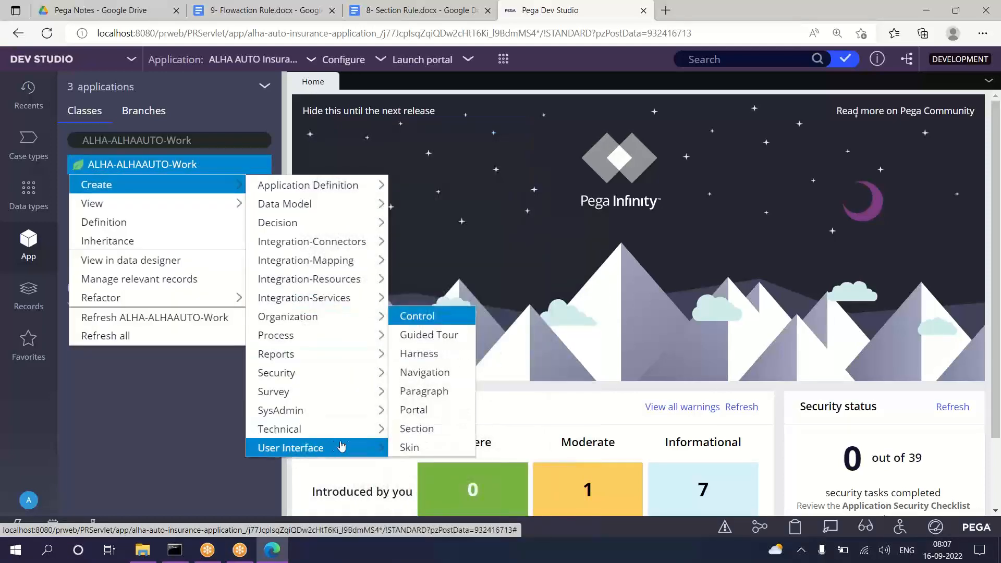
pyautogui.click(432, 429)
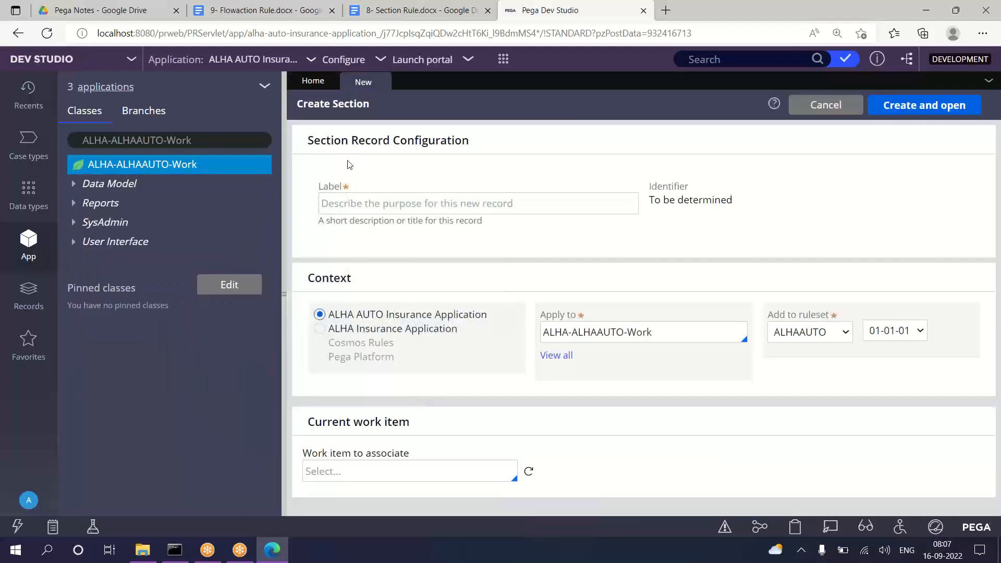
pyautogui.click(333, 205)
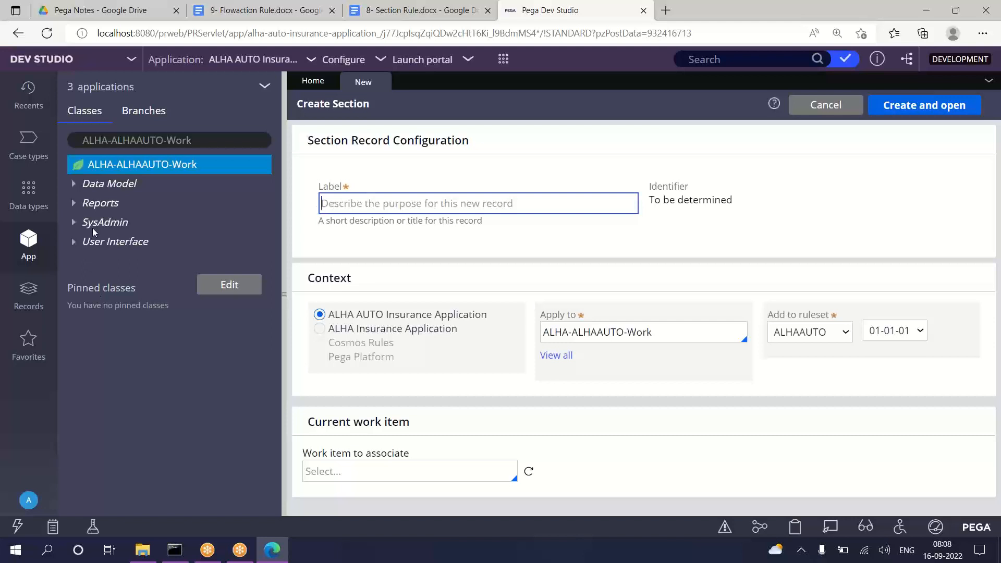
# Step: Open the existing CustomerSection rule from the User Interface sections of the ALHA-ALHAAUTO-Work class
pyautogui.click(73, 243)
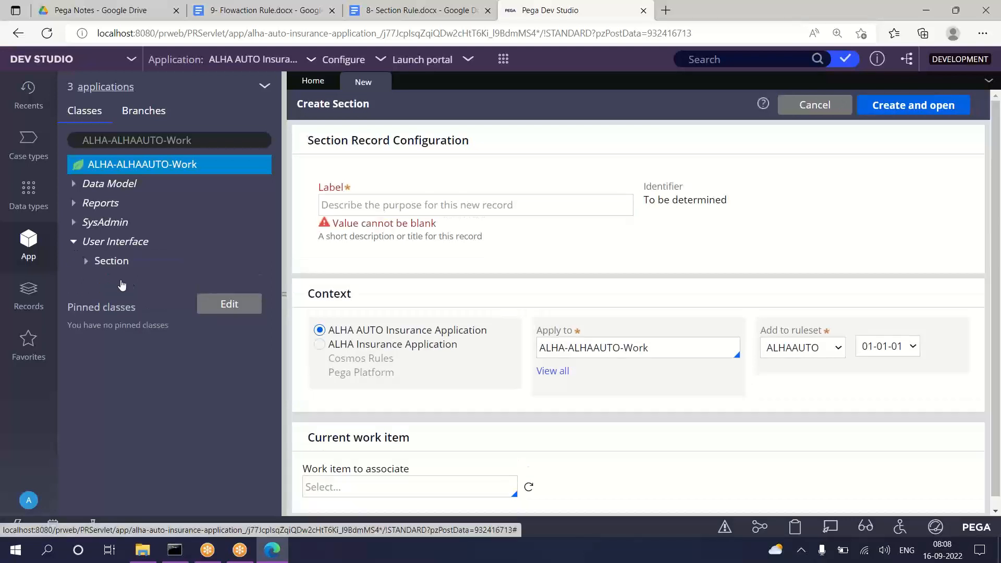
pyautogui.click(87, 261)
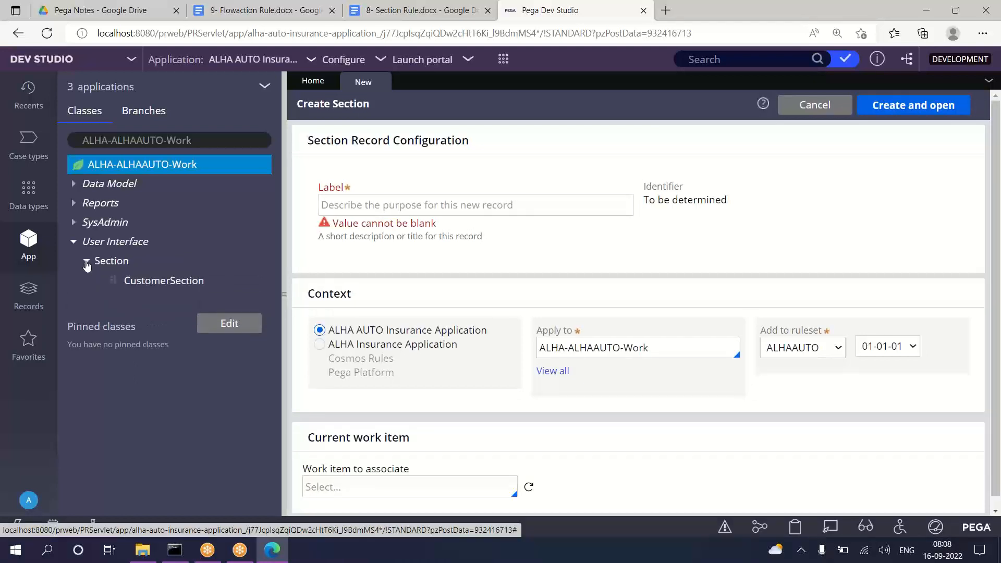
pyautogui.click(174, 287)
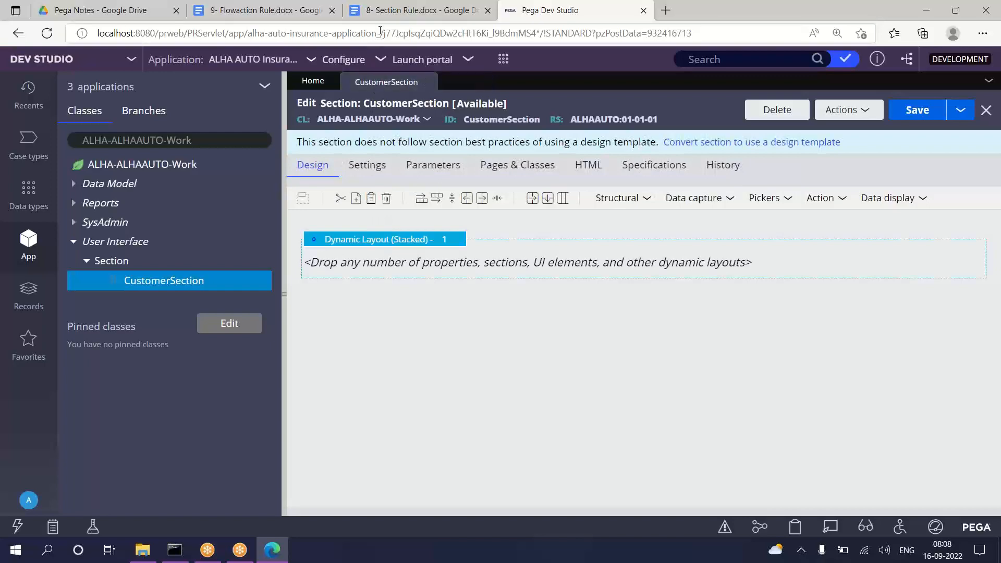
# Step: Switch to the Section Rule notes in Google Docs and review creating CustomerSection and converting it to the full section editor
pyautogui.click(386, 12)
pyautogui.scroll(-10, 302, 376)
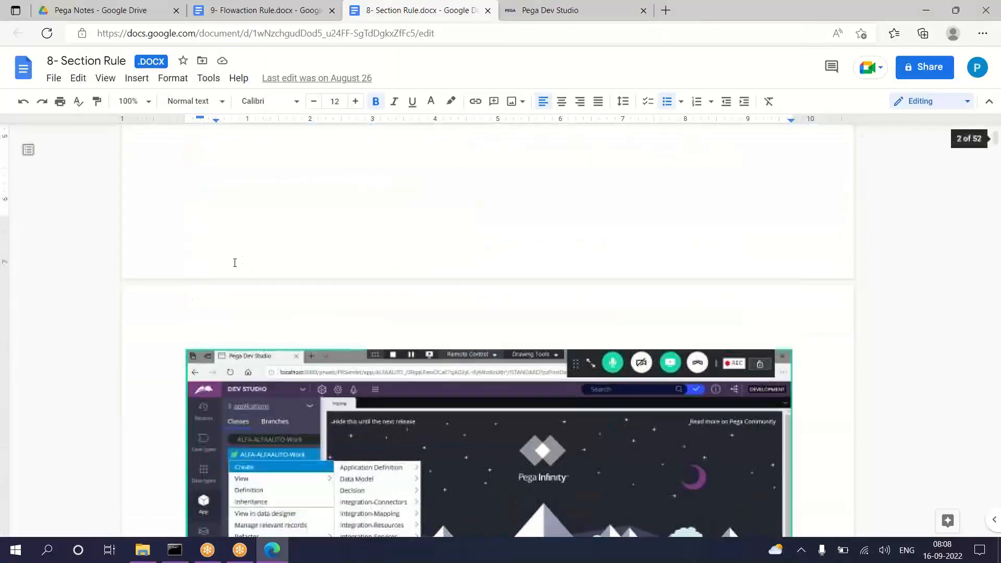
pyautogui.scroll(-20, 289, 225)
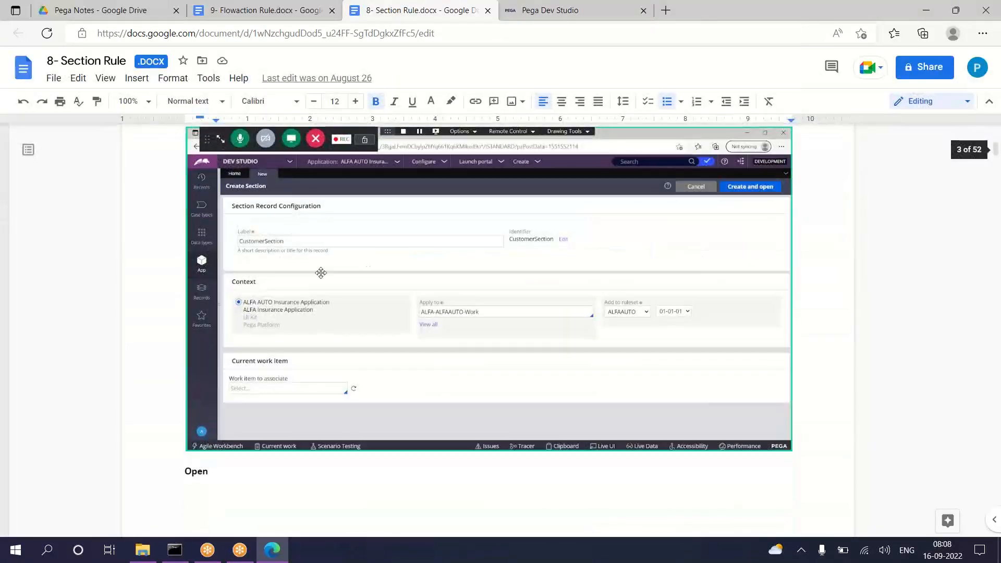
pyautogui.scroll(-3, 348, 224)
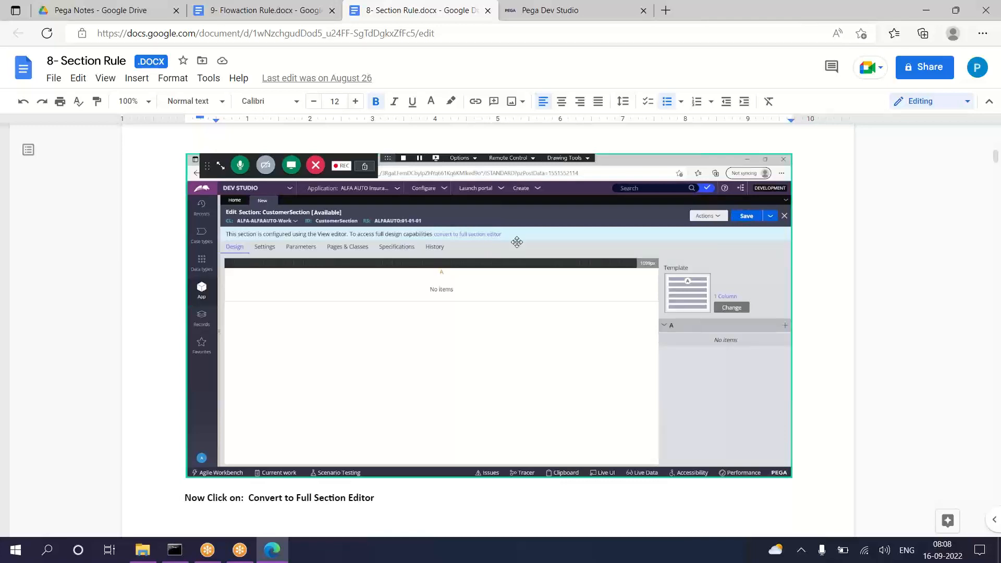
pyautogui.scroll(-5, 517, 242)
pyautogui.scroll(-7, 390, 269)
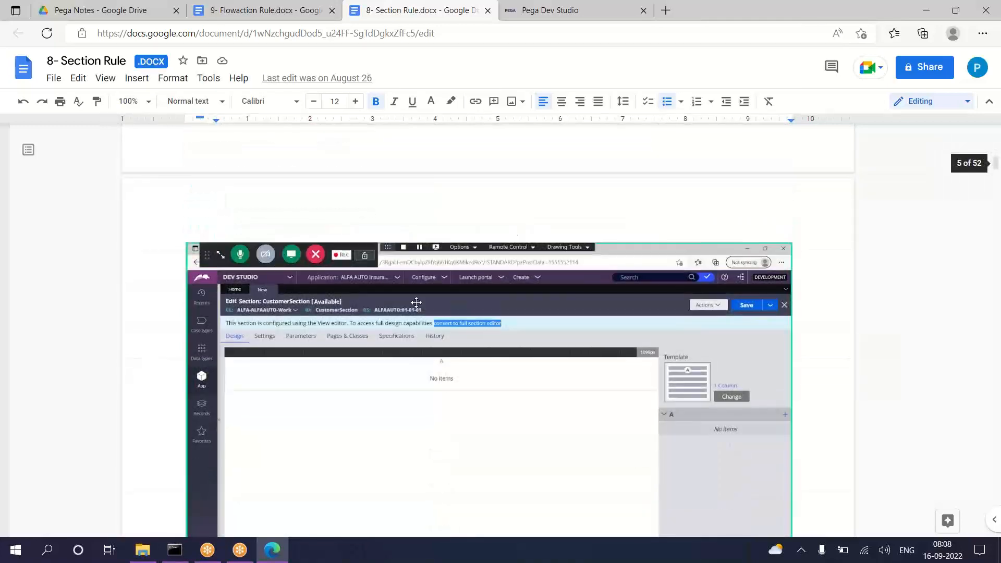
pyautogui.scroll(-11, 354, 246)
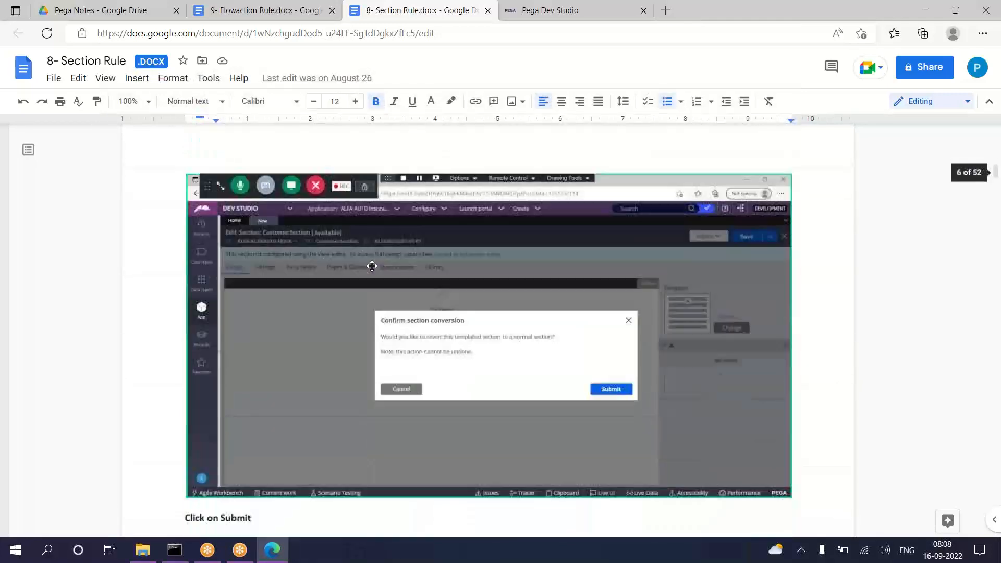
pyautogui.scroll(4, 543, 155)
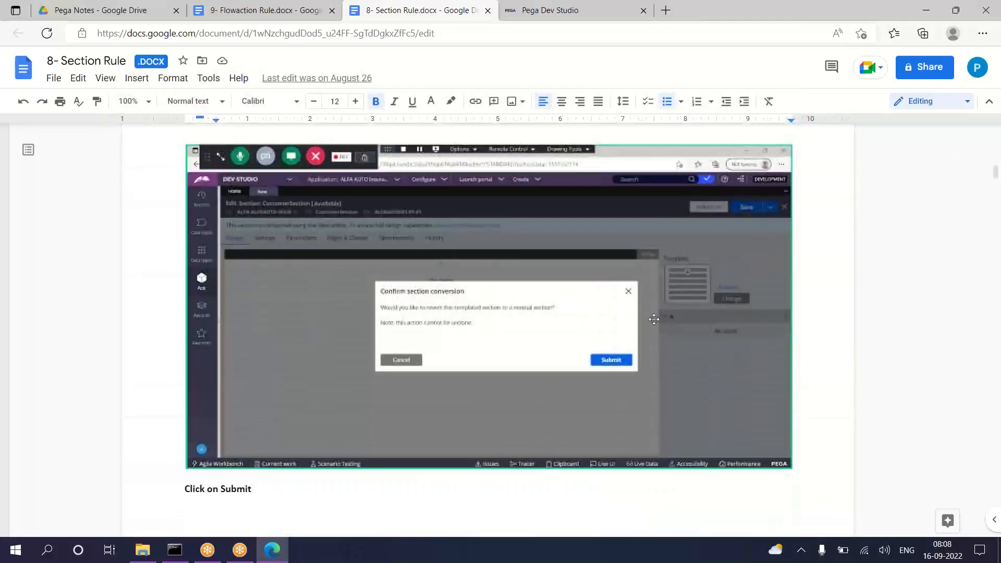
pyautogui.scroll(-10, 619, 342)
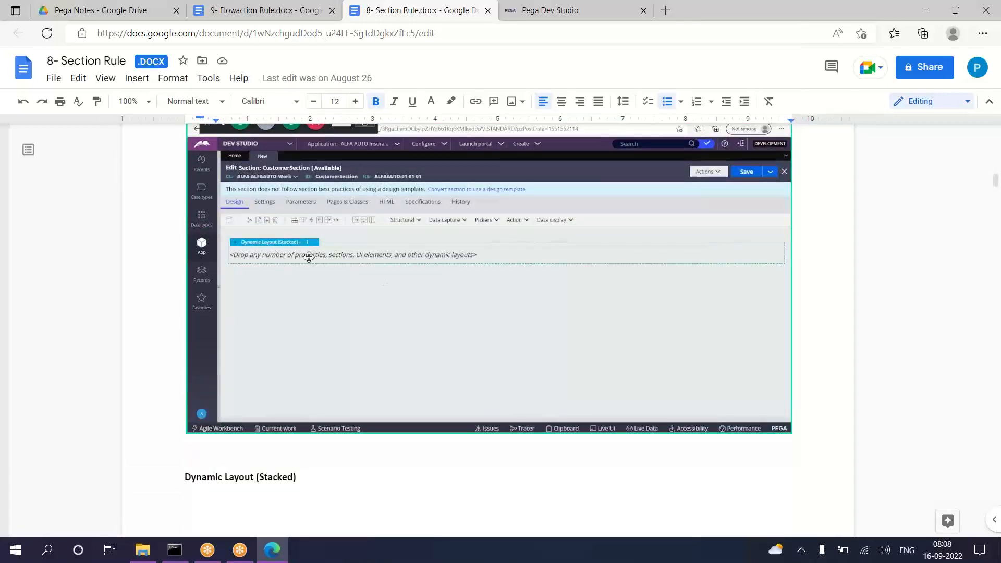
# Step: Switch back to Pega Dev Studio and add the FirstName and LastName properties to CustomerSection's dynamic layout, one below the other
pyautogui.click(551, 11)
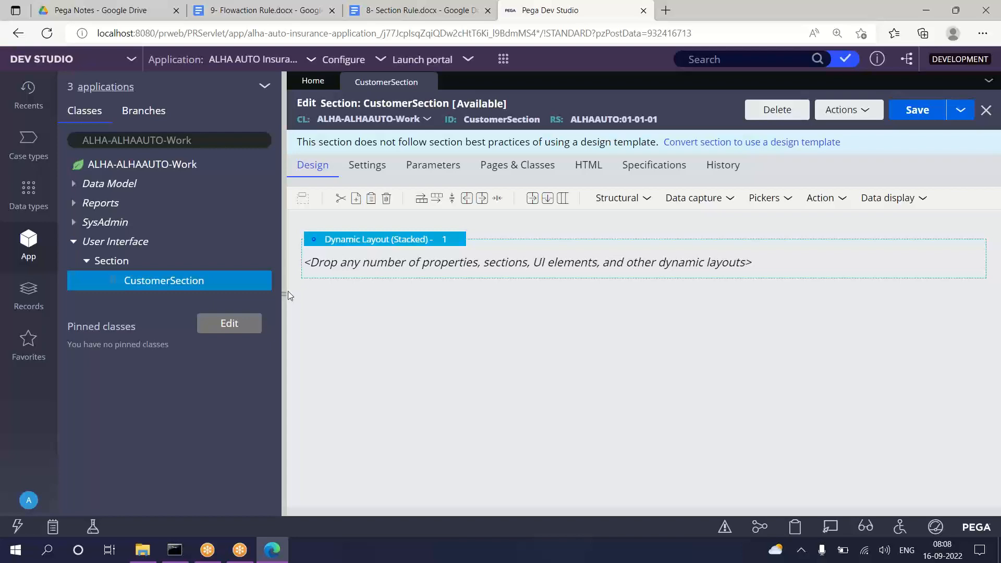
pyautogui.moveTo(283, 296); pyautogui.dragTo(54, 343)
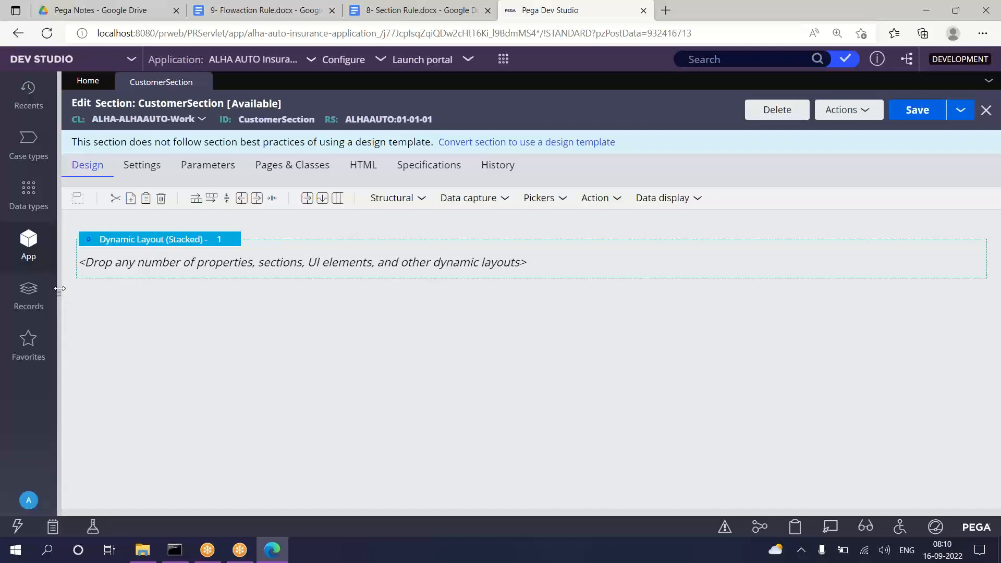
pyautogui.moveTo(58, 293); pyautogui.dragTo(280, 377)
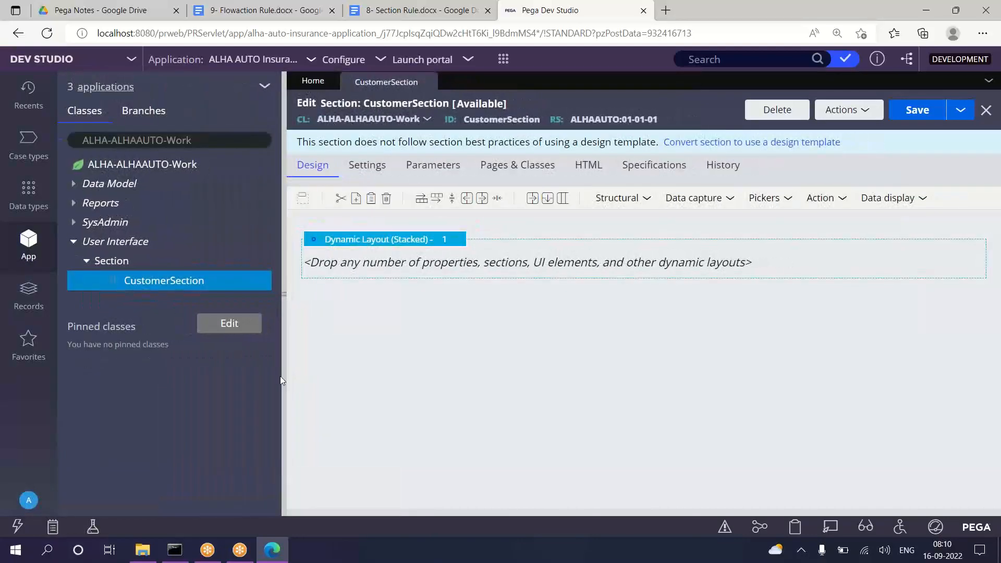
pyautogui.click(74, 188)
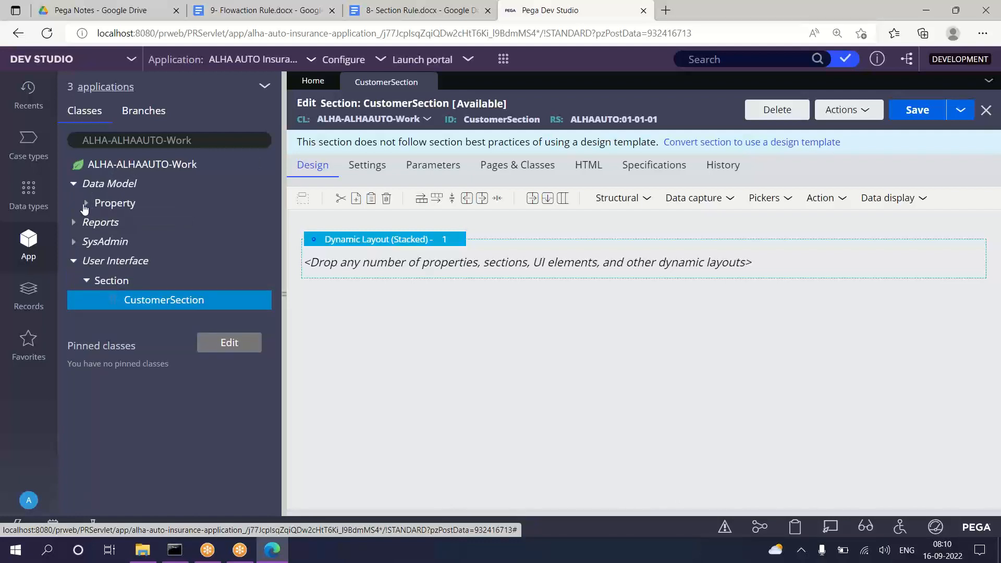
pyautogui.click(85, 205)
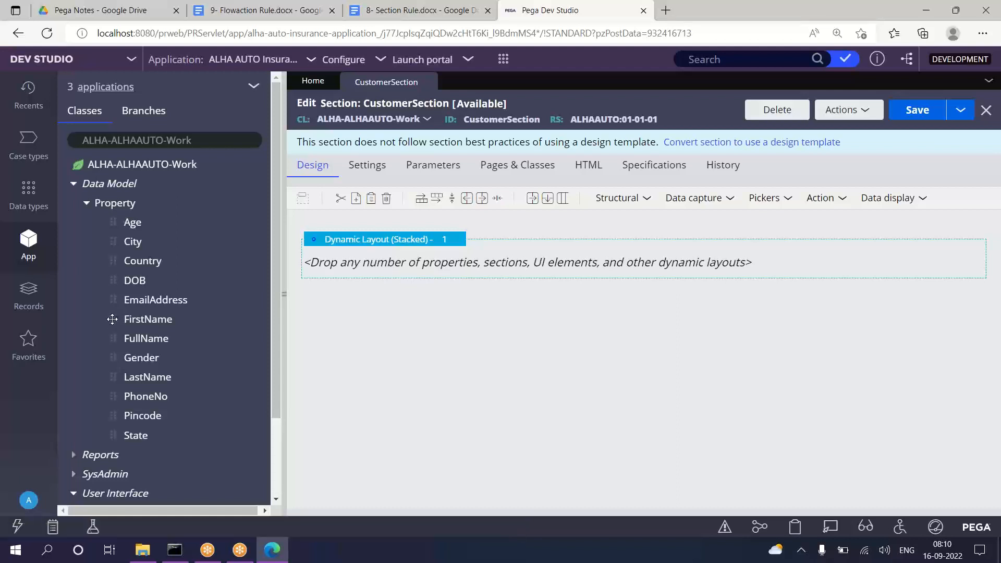
pyautogui.moveTo(112, 320); pyautogui.dragTo(352, 263)
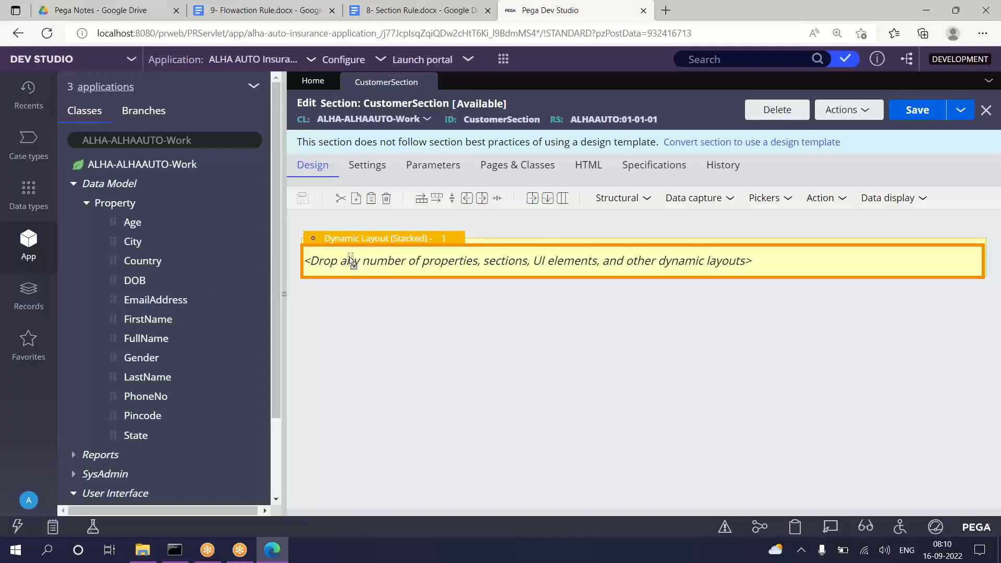
pyautogui.moveTo(353, 264)
pyautogui.mouseDown()
pyautogui.moveTo(134, 321)
pyautogui.moveTo(120, 339)
pyautogui.moveTo(367, 263)
pyautogui.mouseUp()
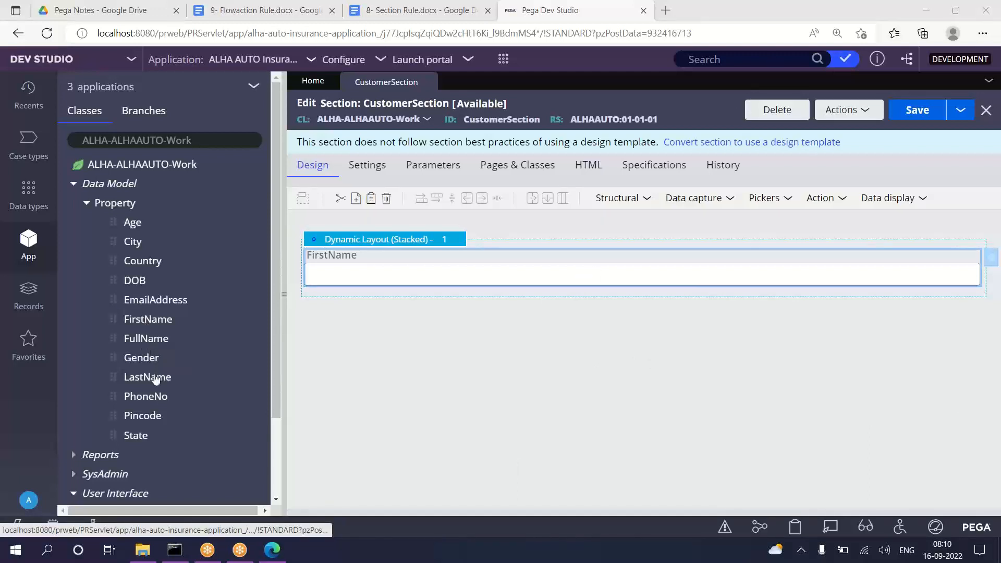
pyautogui.moveTo(148, 377); pyautogui.dragTo(466, 269)
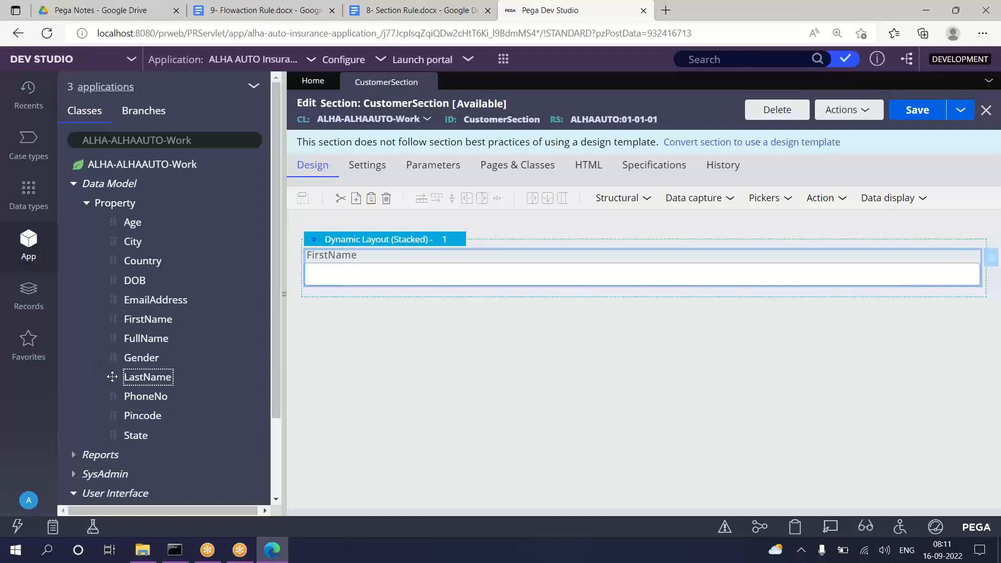
pyautogui.moveTo(112, 377); pyautogui.dragTo(374, 305)
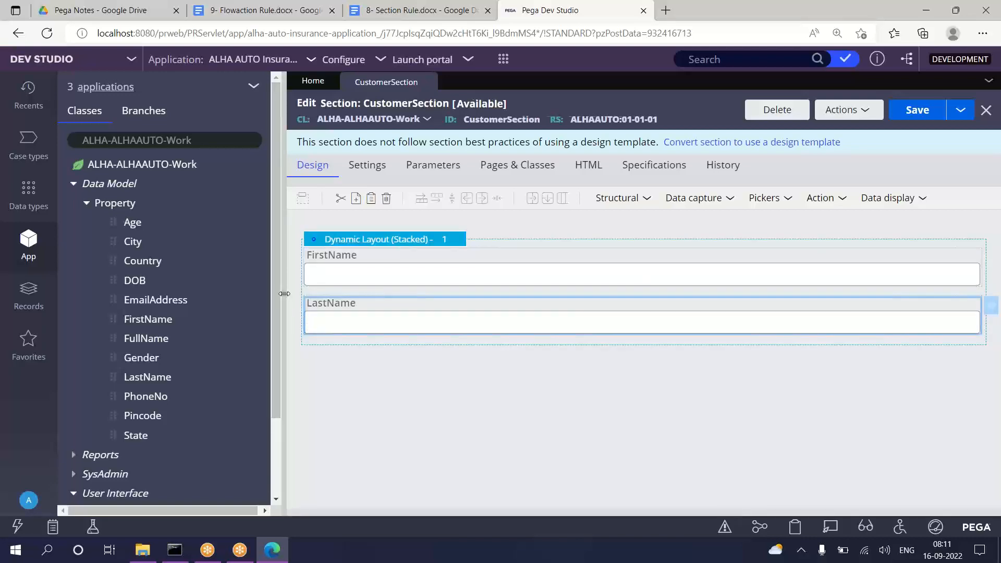
# Step: Collapse the class explorer to widen the section canvas and set the dynamic layout's format to Default
pyautogui.moveTo(284, 295); pyautogui.dragTo(66, 297)
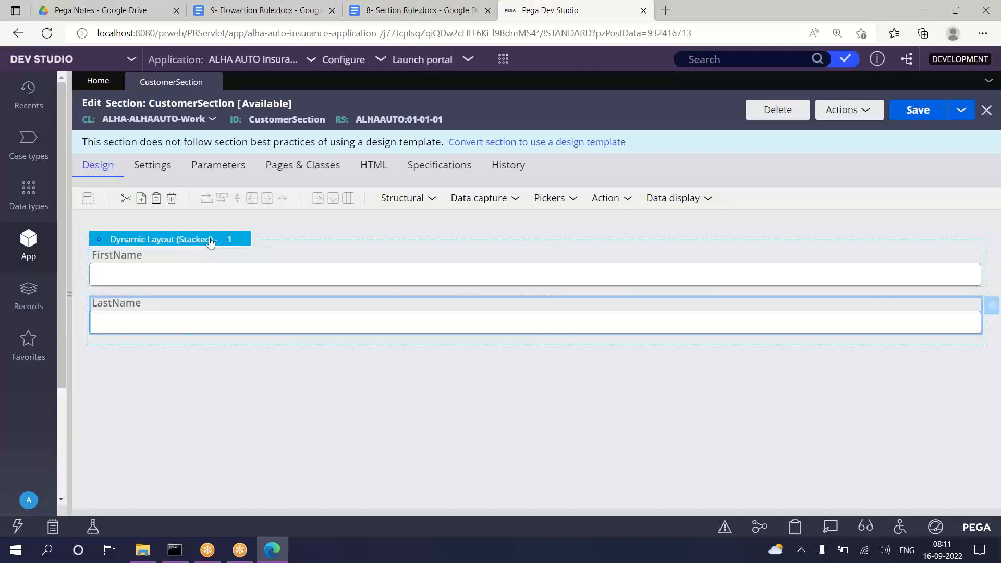
pyautogui.doubleClick(191, 240)
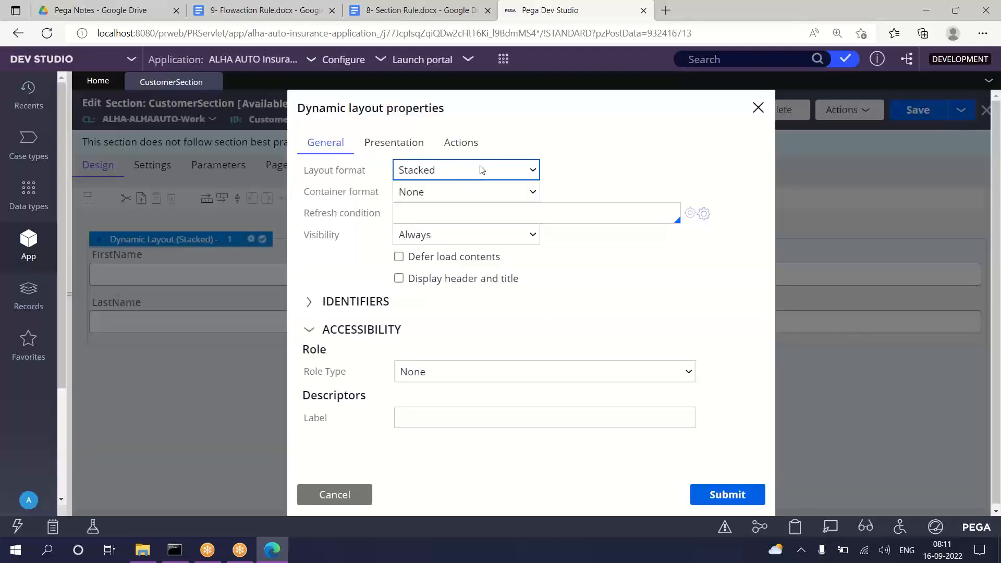
pyautogui.click(440, 173)
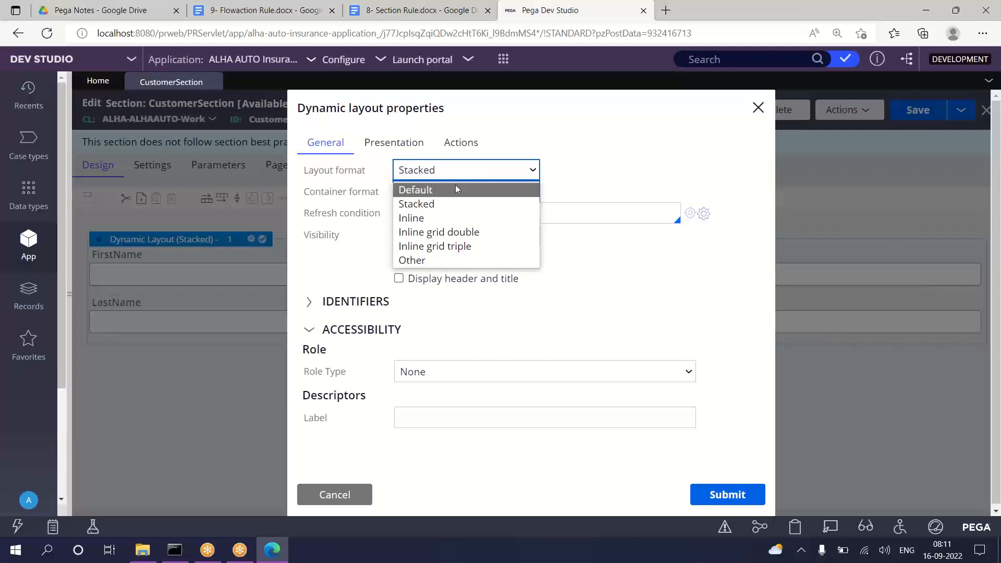
pyautogui.click(424, 190)
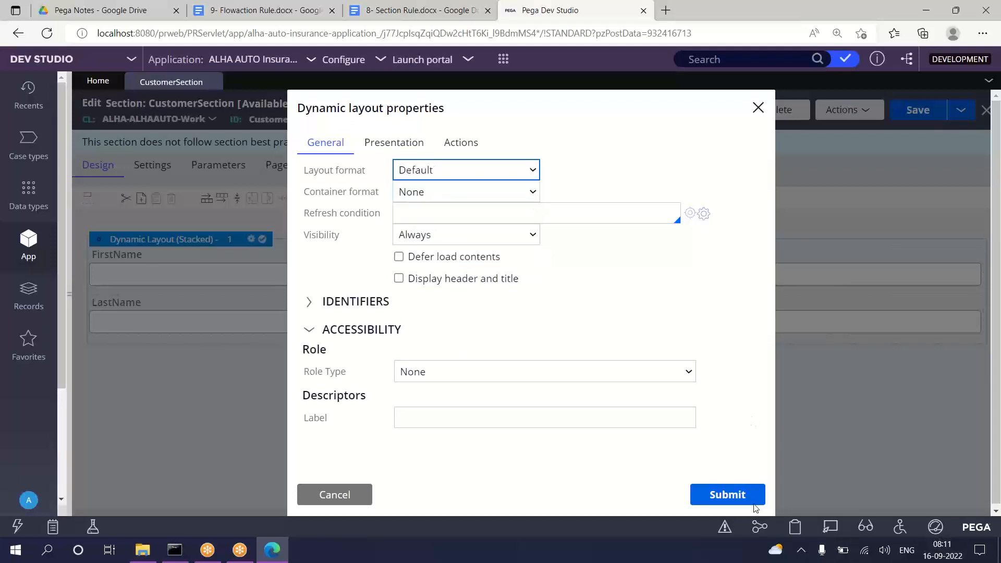
pyautogui.click(732, 493)
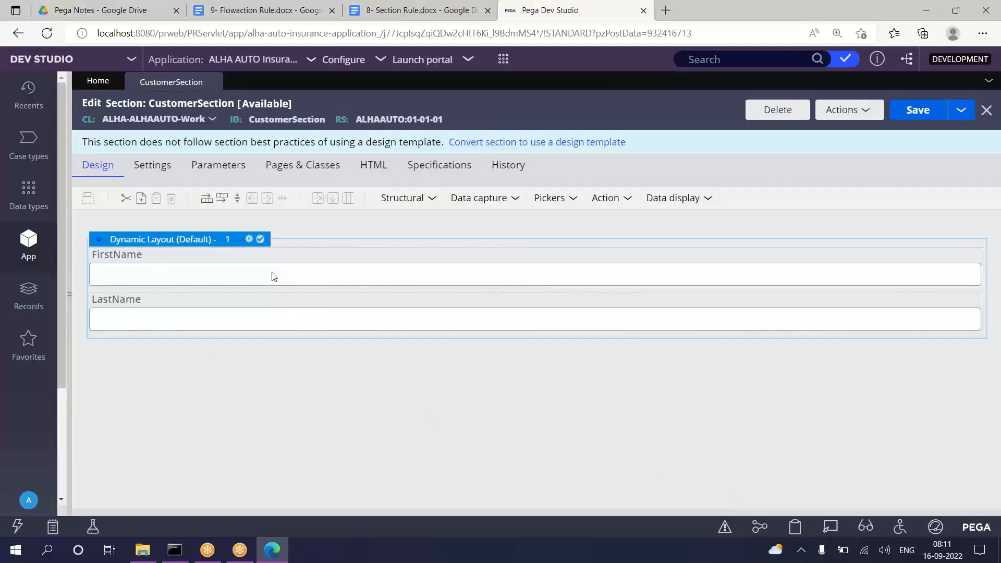
# Step: Change the dynamic layout's format to Inline so FirstName and LastName sit side by side
pyautogui.doubleClick(194, 239)
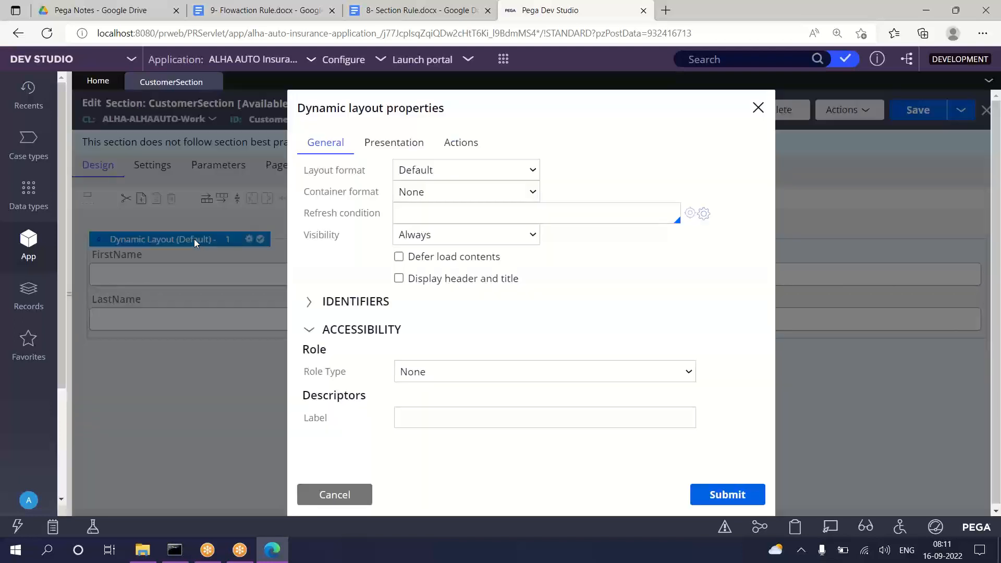
pyautogui.click(435, 176)
pyautogui.click(432, 201)
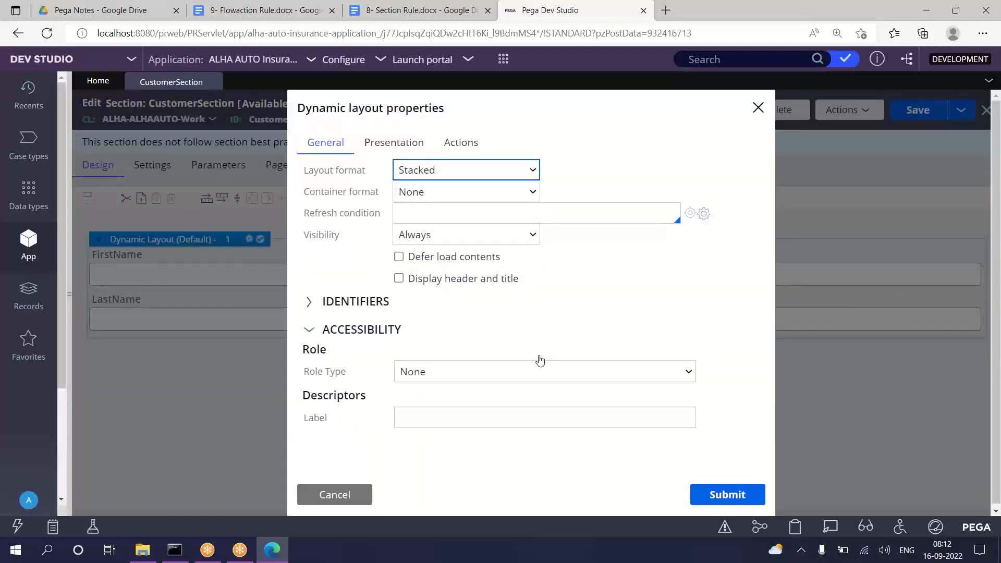
pyautogui.click(429, 179)
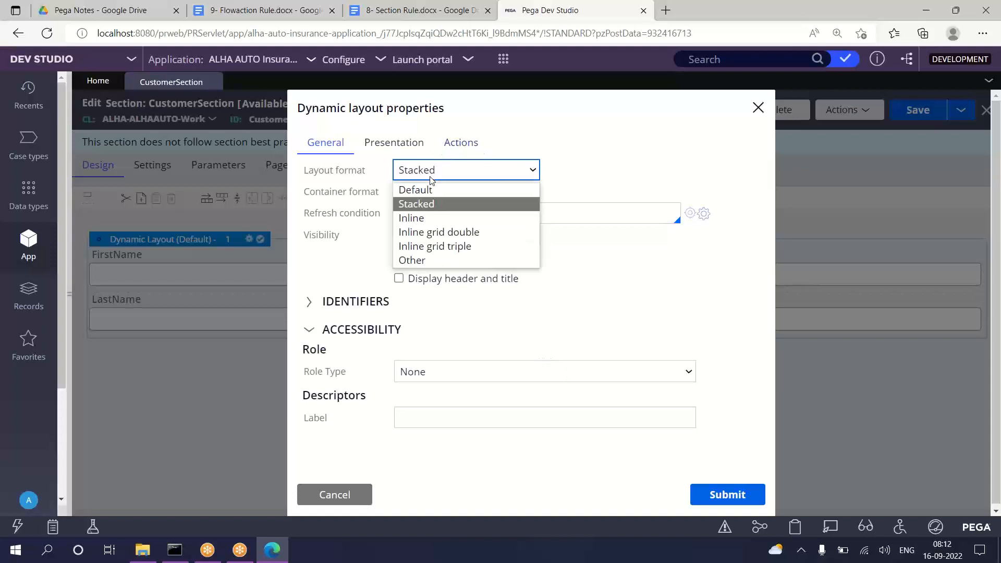
pyautogui.click(421, 220)
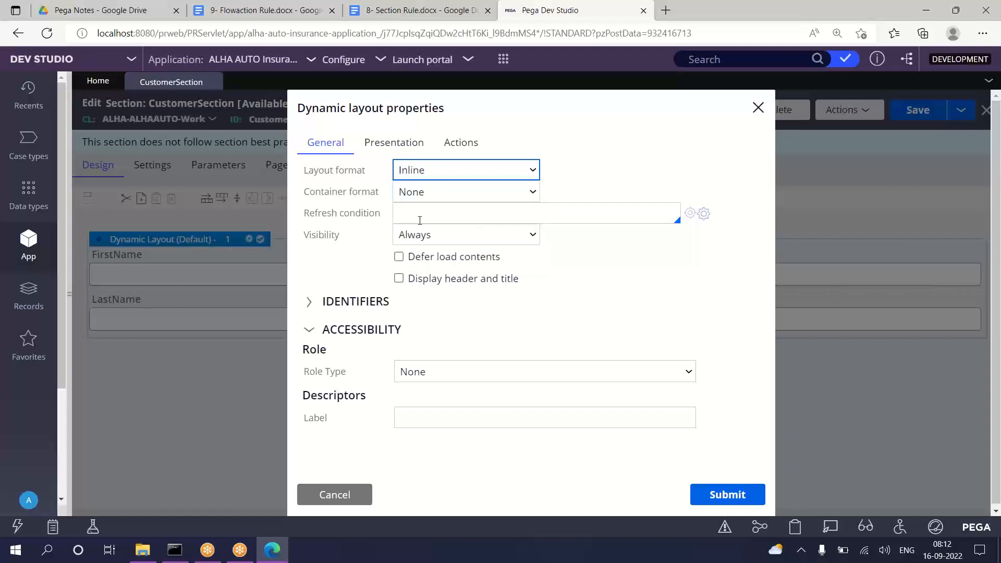
pyautogui.click(728, 494)
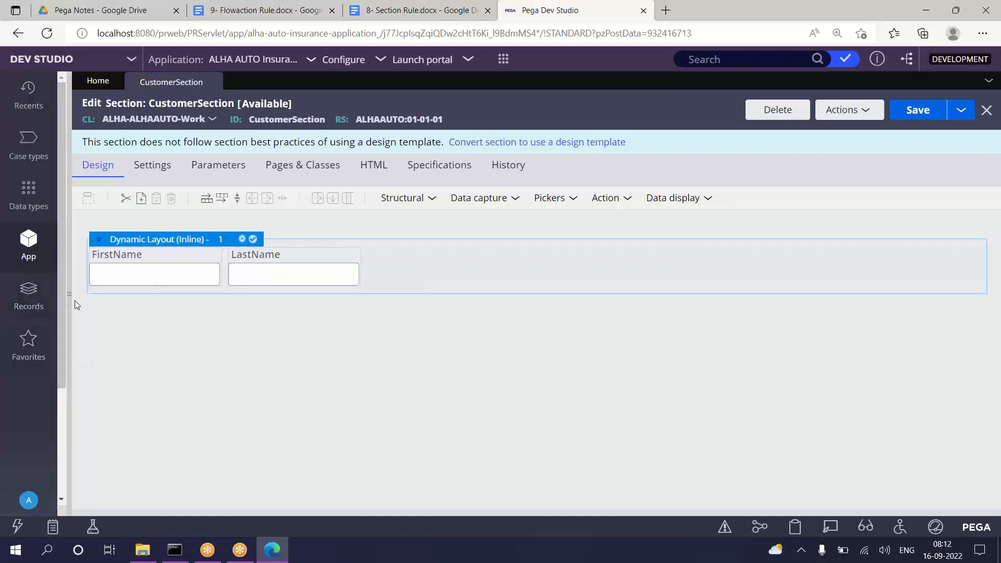
# Step: Reopen the class explorer and add the Age, DOB and EmailAddress properties in order after LastName in the dynamic layout
pyautogui.moveTo(68, 296); pyautogui.dragTo(239, 296)
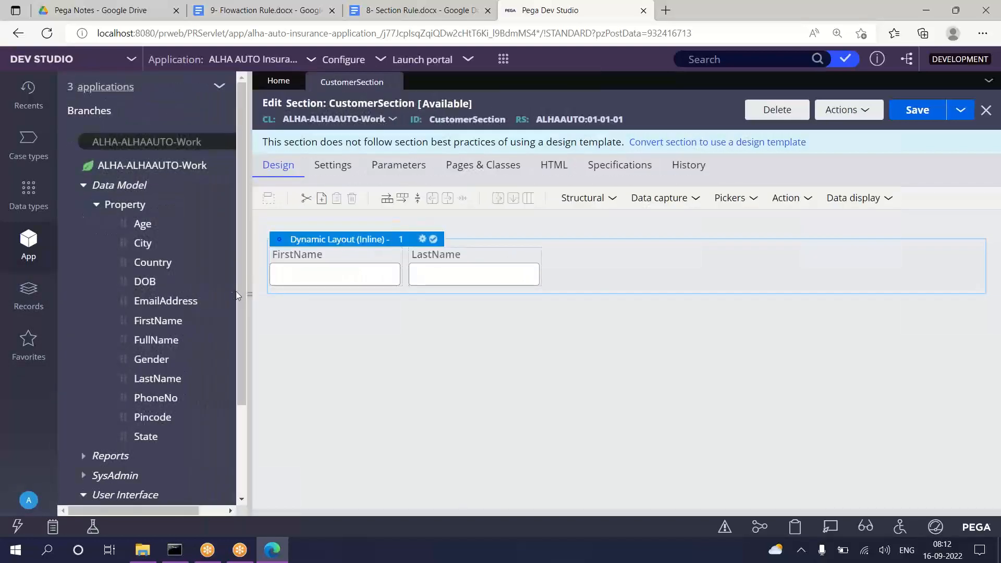
pyautogui.moveTo(127, 226); pyautogui.dragTo(638, 291)
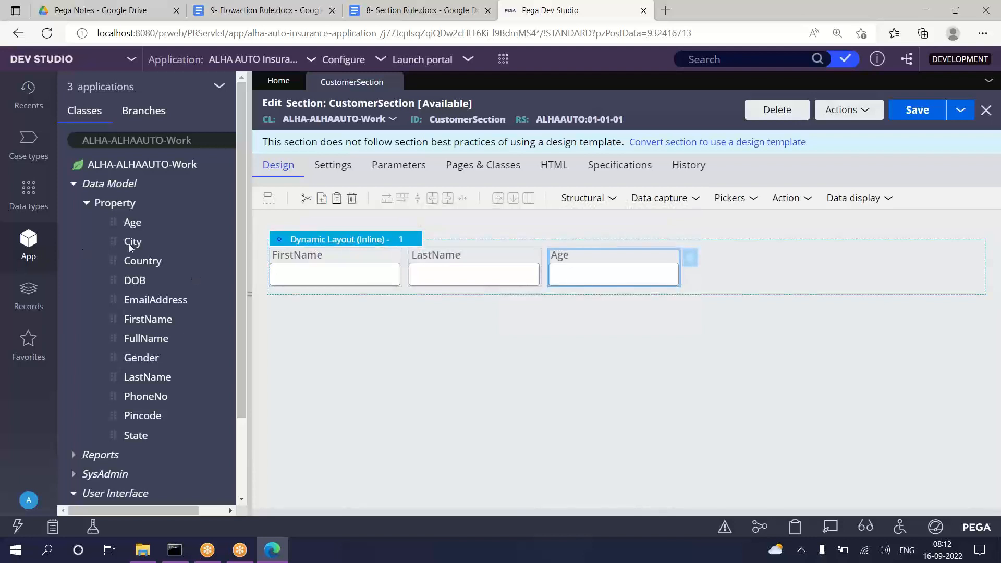
pyautogui.moveTo(117, 283); pyautogui.dragTo(687, 259)
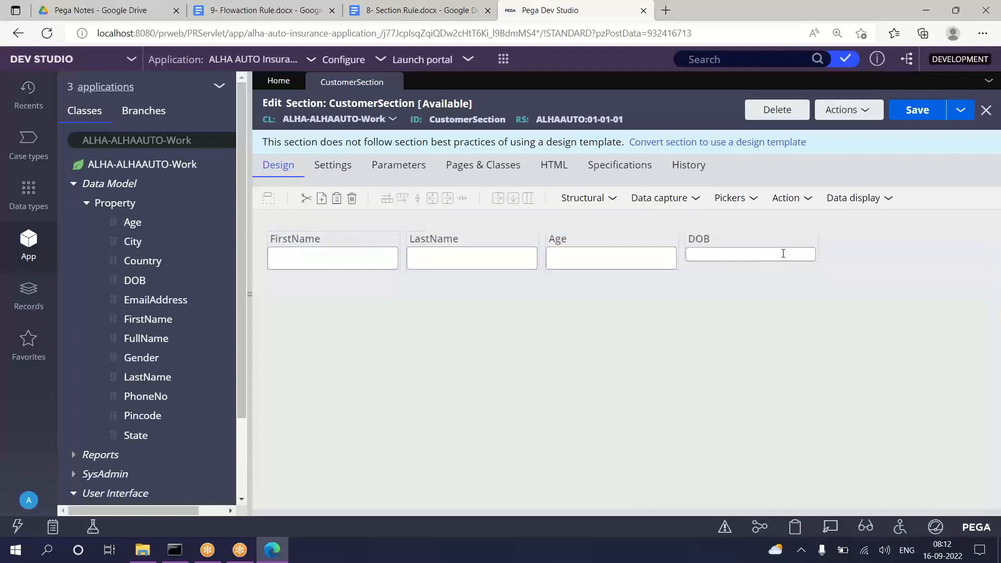
pyautogui.moveTo(118, 301); pyautogui.dragTo(895, 267)
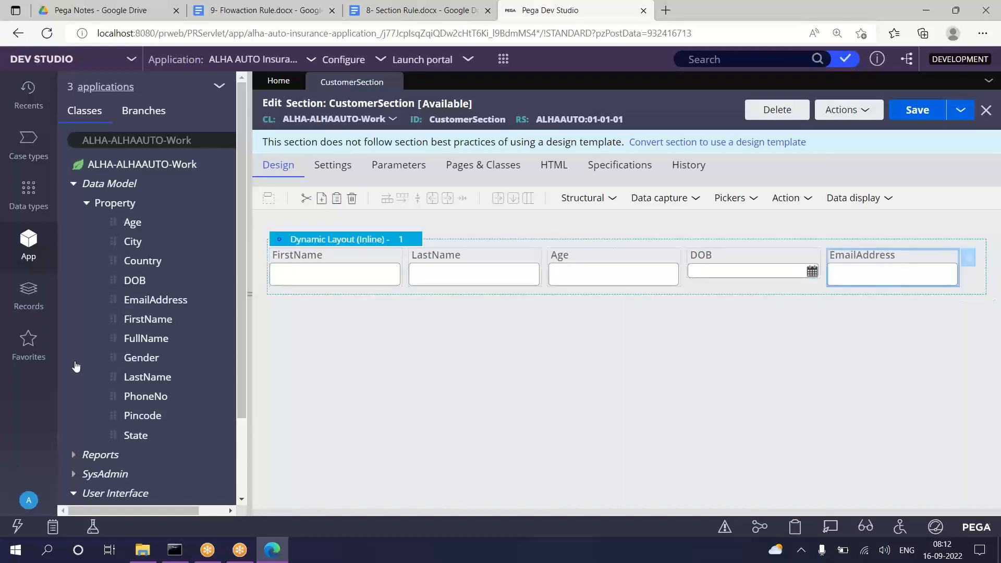
# Step: Insert the FullName property between LastName and Age, and add PhoneNo after EmailAddress in the dynamic layout
pyautogui.moveTo(250, 294); pyautogui.dragTo(265, 319)
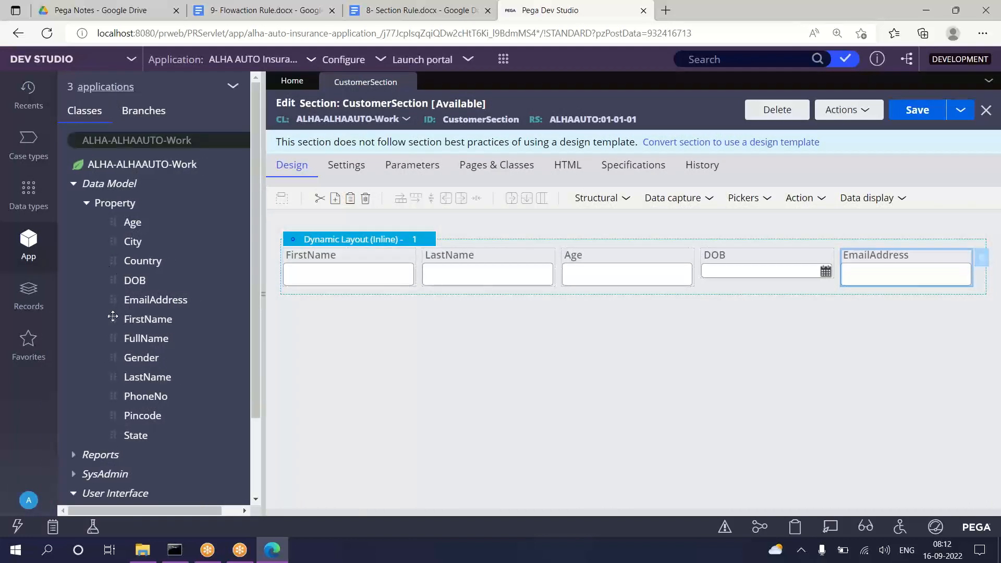
pyautogui.moveTo(112, 318); pyautogui.dragTo(557, 274)
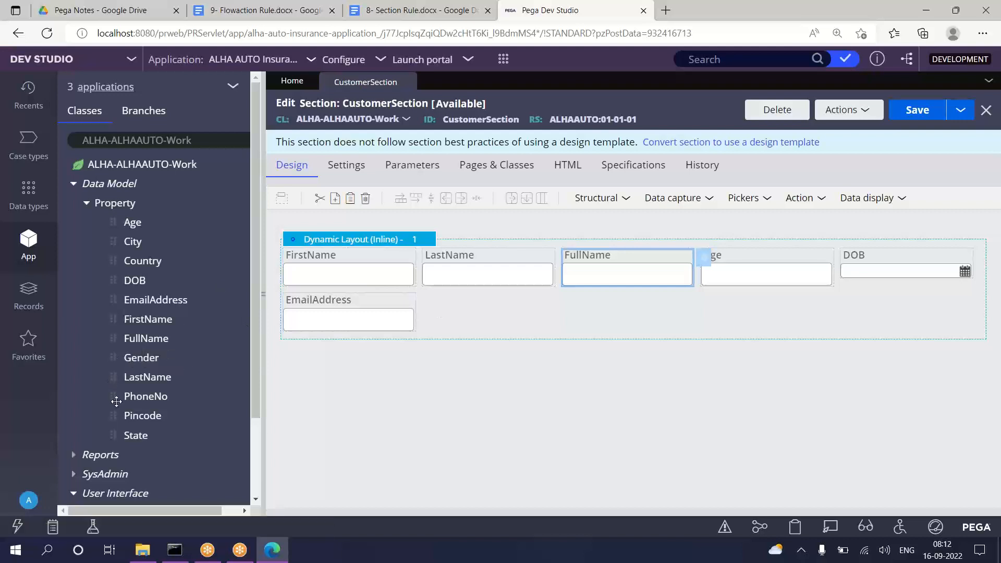
pyautogui.moveTo(113, 398); pyautogui.dragTo(516, 304)
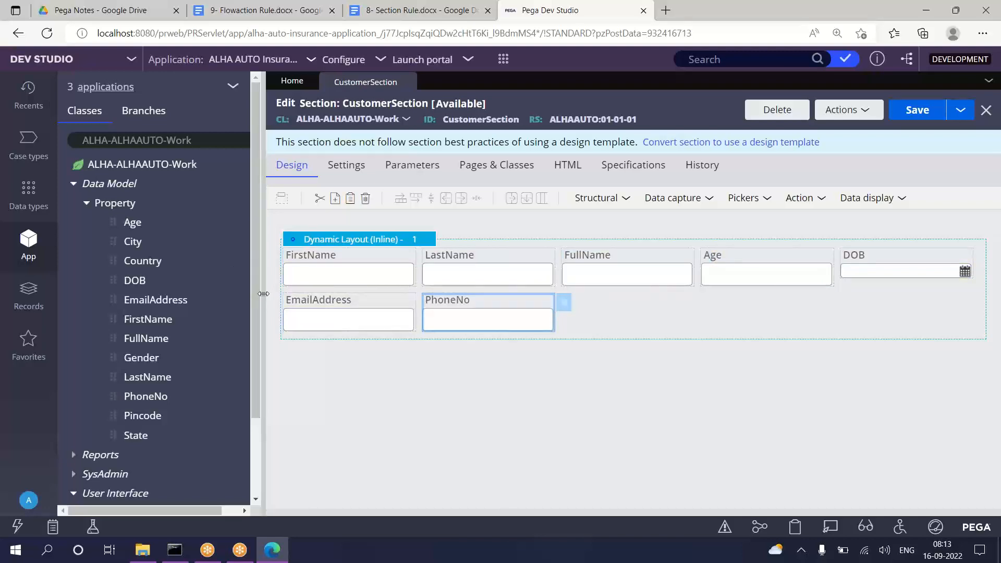
pyautogui.moveTo(263, 293); pyautogui.dragTo(55, 295)
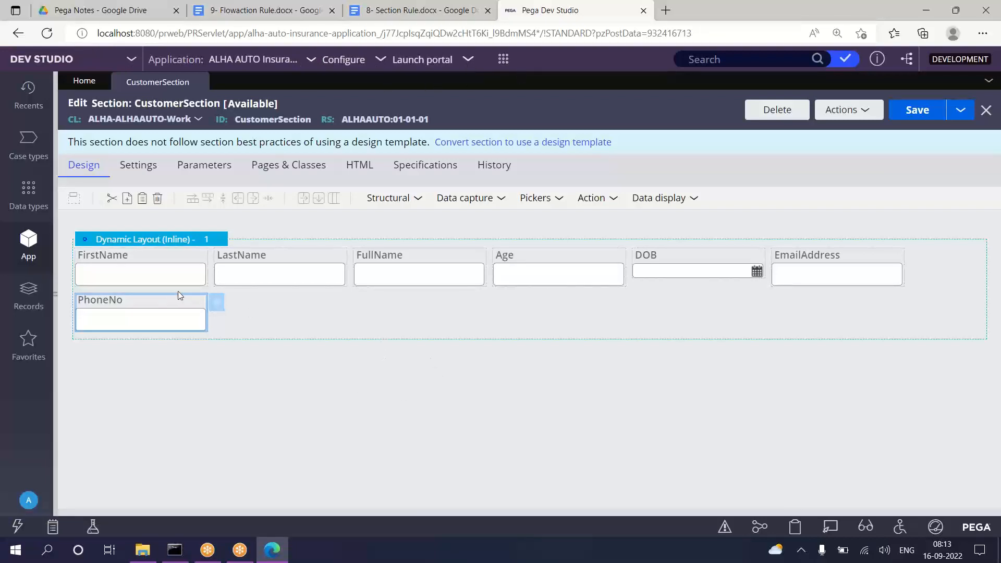
# Step: Set the dynamic layout's format to Inline grid double to arrange the customer fields in two columns
pyautogui.click(179, 239)
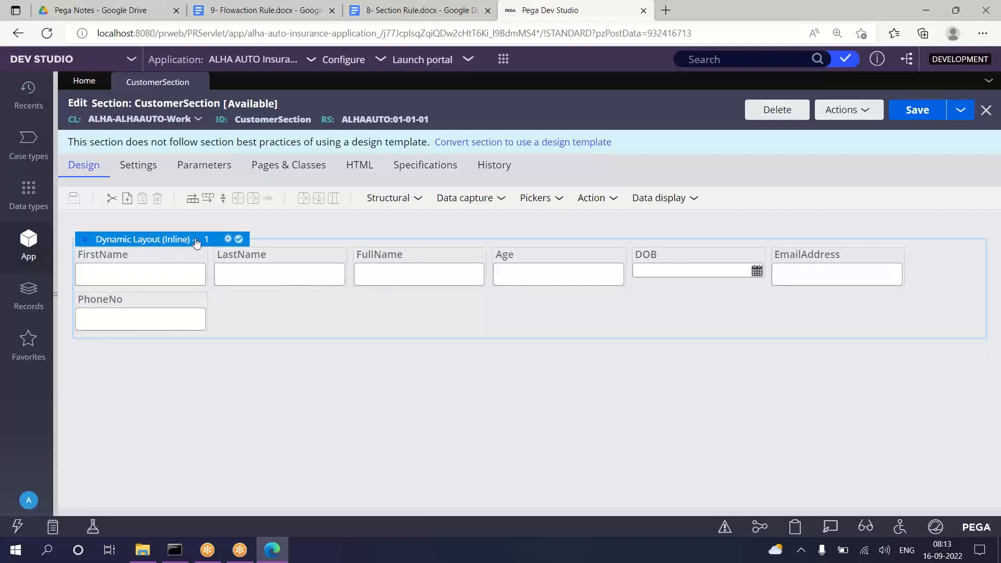
pyautogui.doubleClick(196, 241)
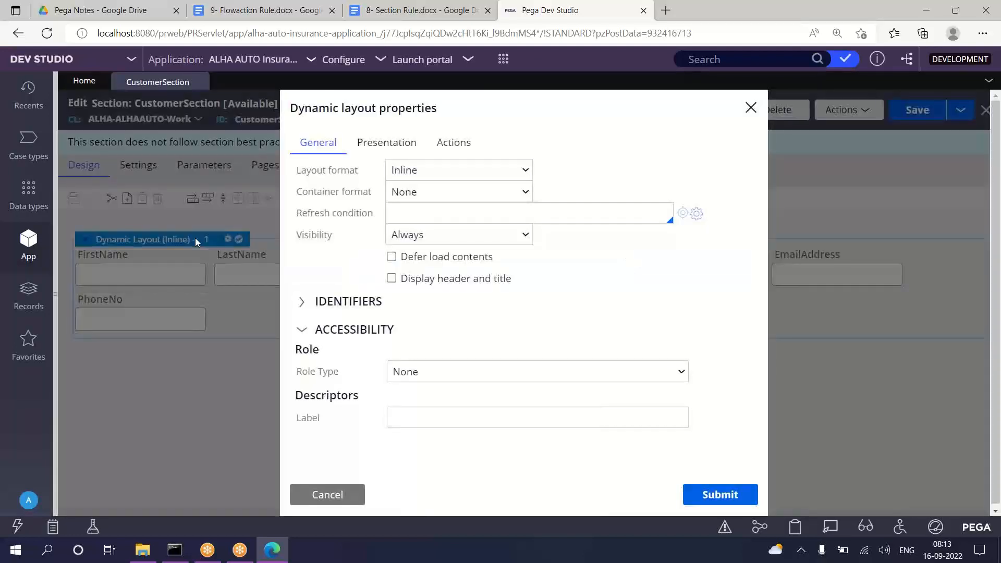
pyautogui.click(441, 170)
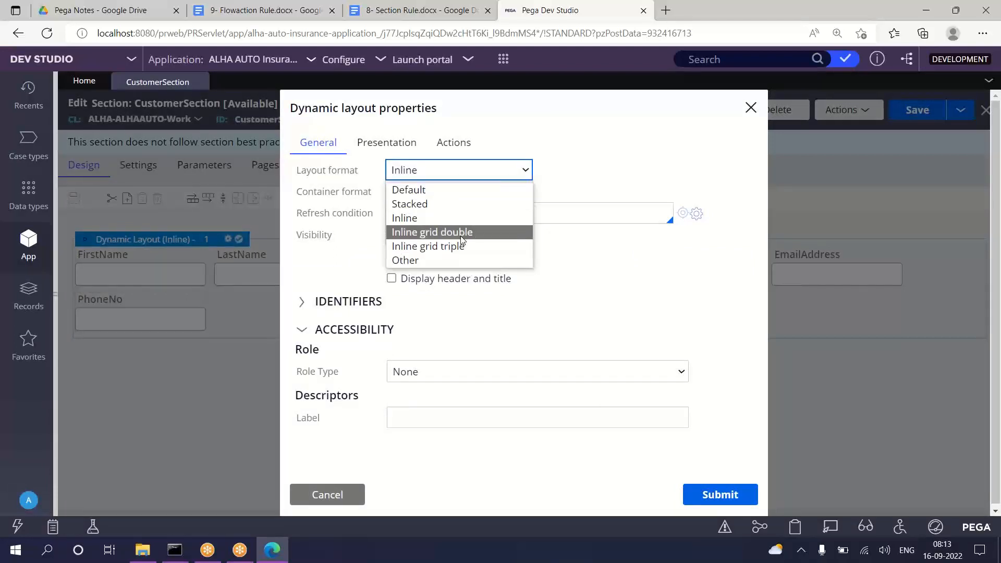
pyautogui.click(462, 236)
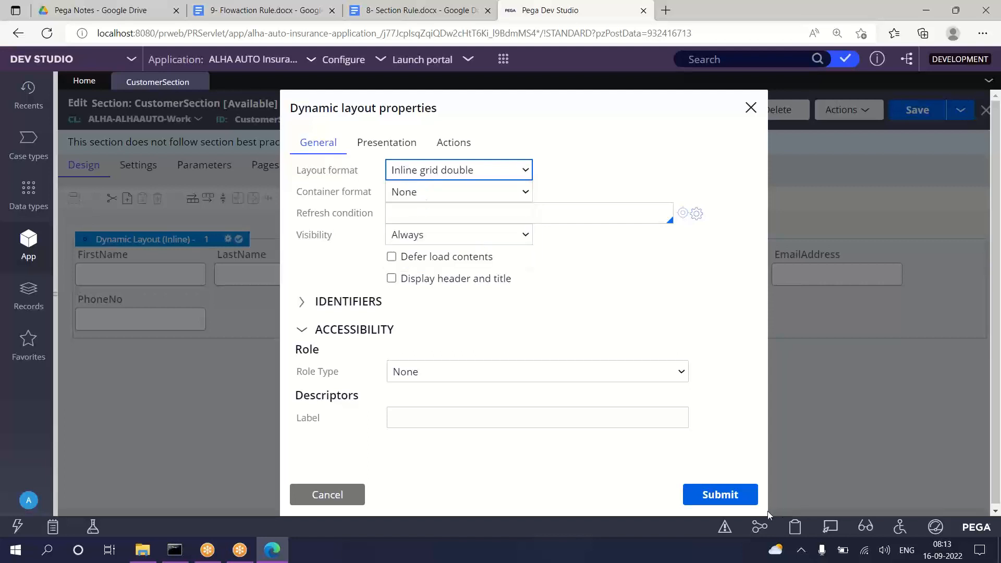
pyautogui.click(722, 501)
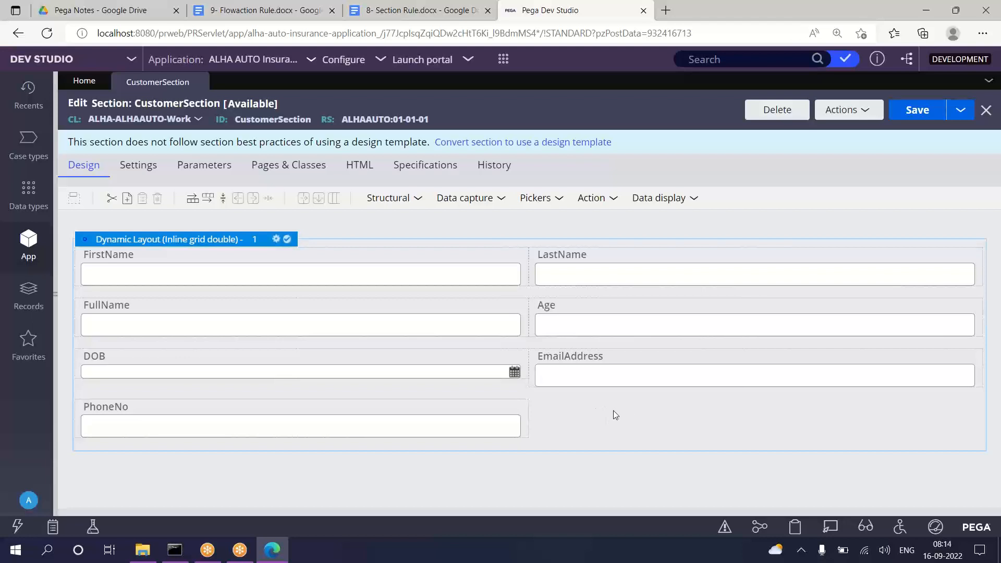
# Step: Try the Inline grid triple format on the dynamic layout to arrange the fields in three columns
pyautogui.doubleClick(224, 241)
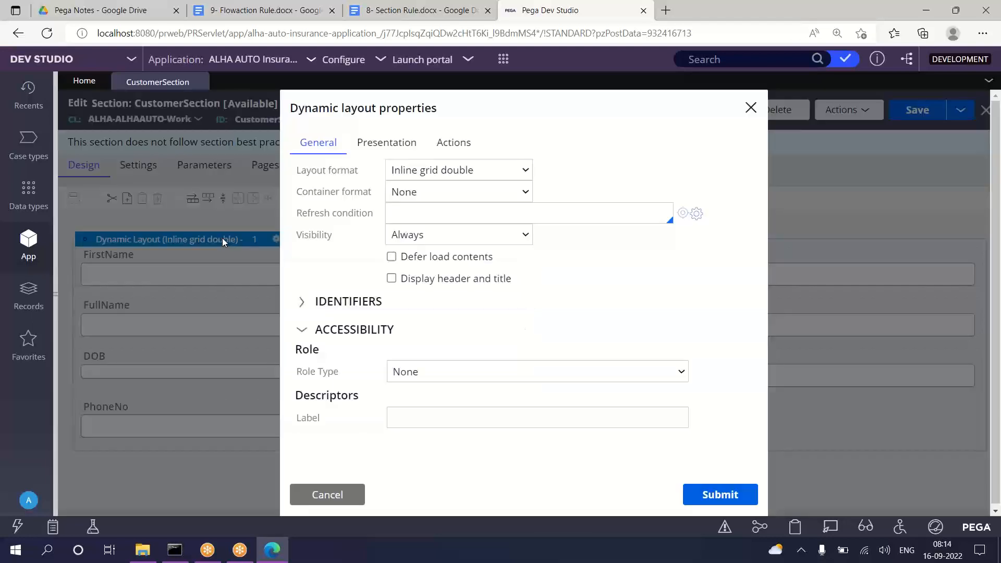
pyautogui.click(417, 170)
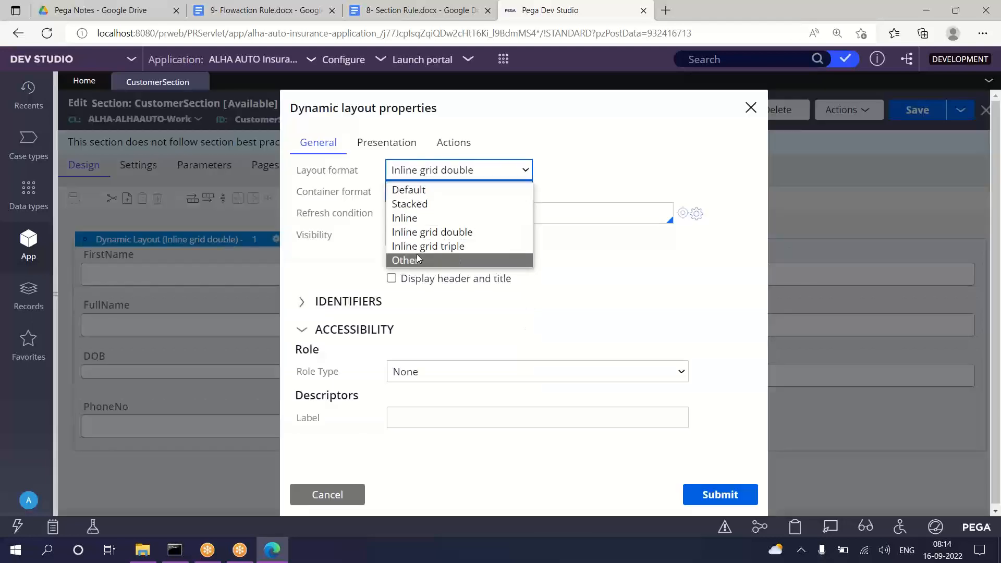
pyautogui.click(419, 246)
pyautogui.click(749, 488)
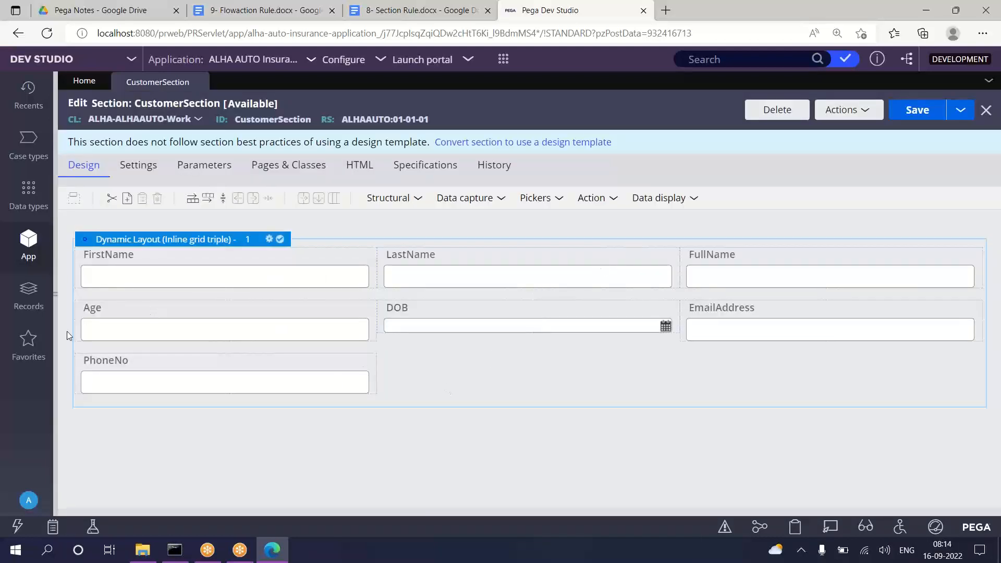
# Step: Return the dynamic layout's format to Inline grid double
pyautogui.doubleClick(183, 241)
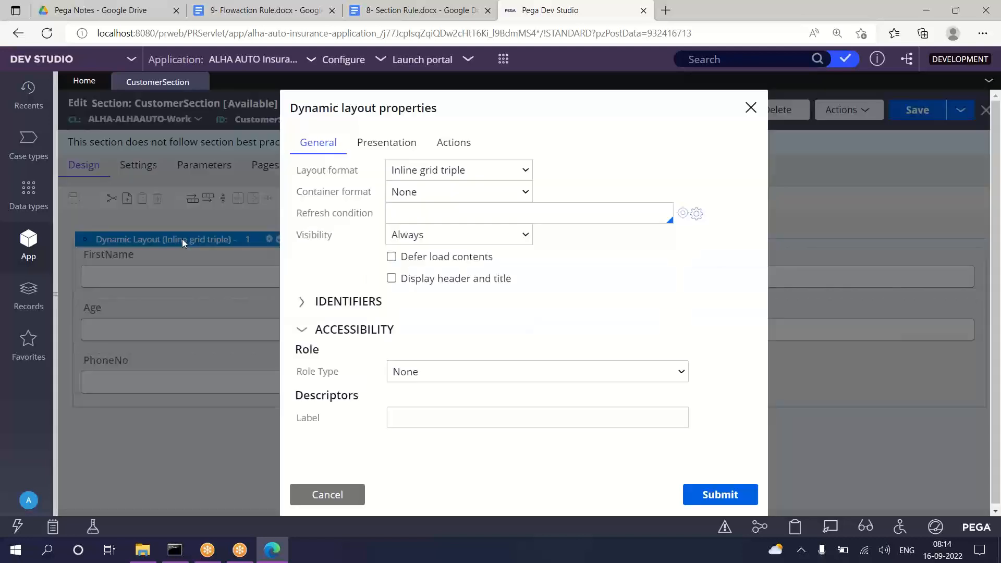
pyautogui.click(409, 175)
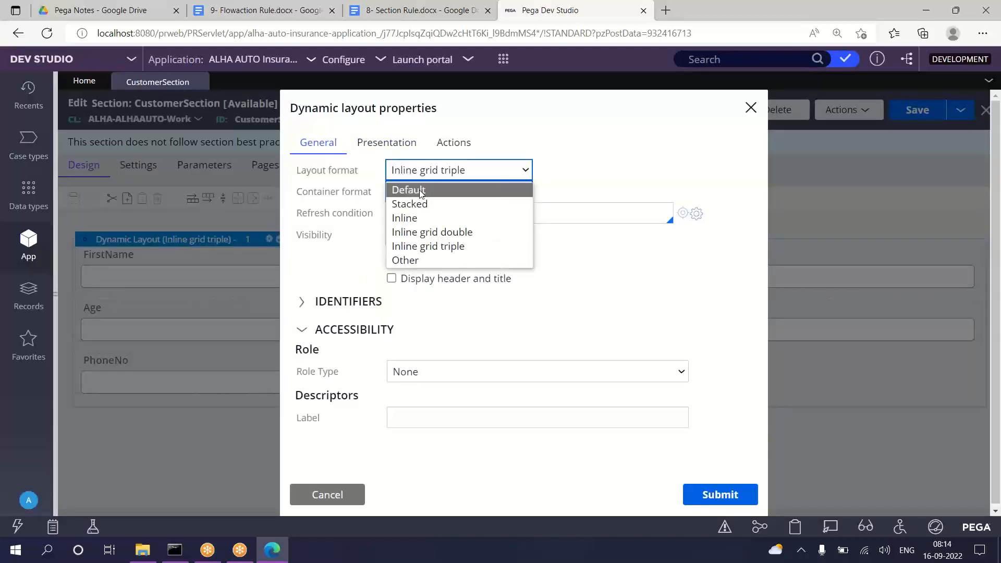
pyautogui.click(432, 232)
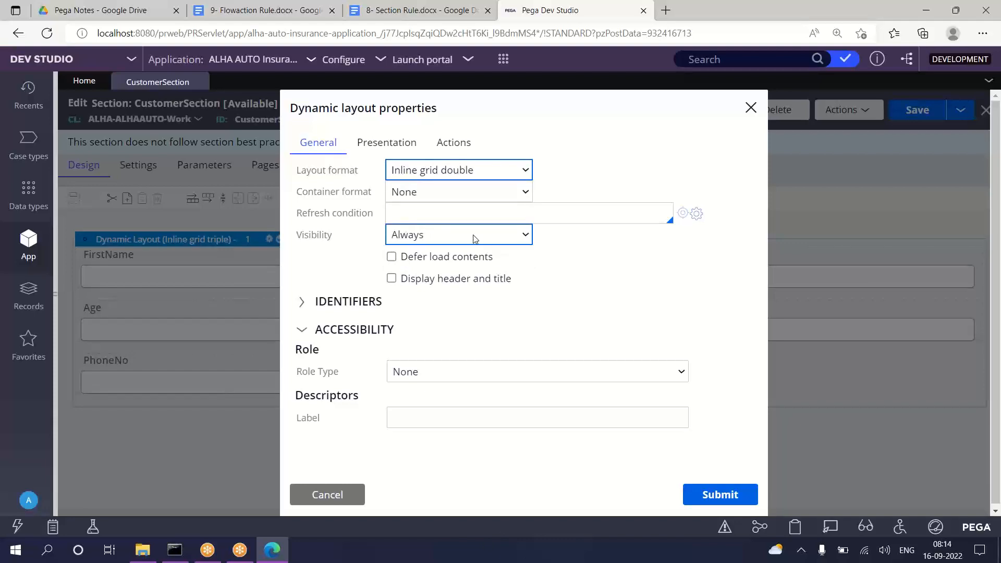
pyautogui.click(711, 493)
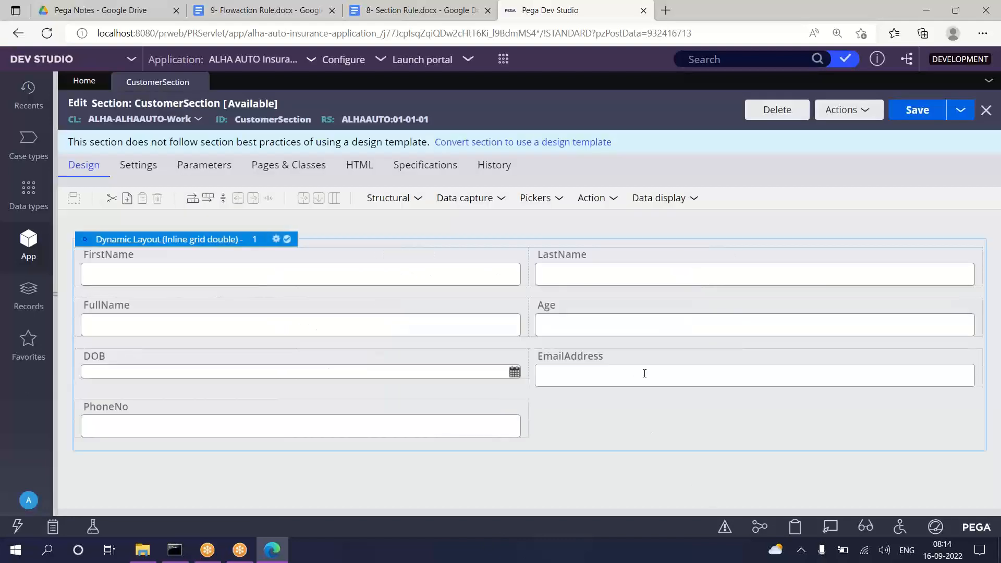
# Step: Set the dynamic layout's container format to Default in its properties and apply it
pyautogui.doubleClick(208, 241)
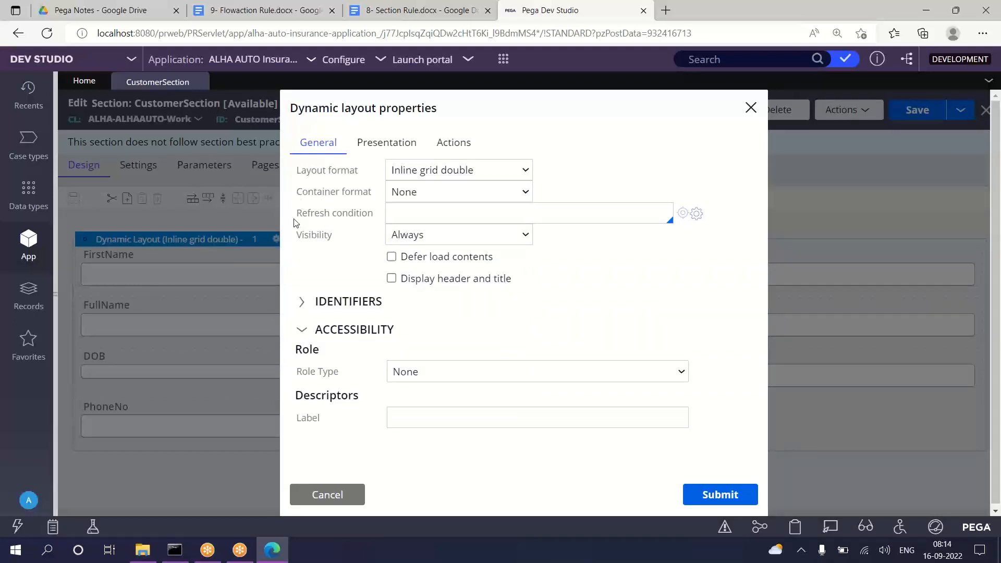
pyautogui.moveTo(296, 216); pyautogui.dragTo(529, 277)
pyautogui.click(339, 247)
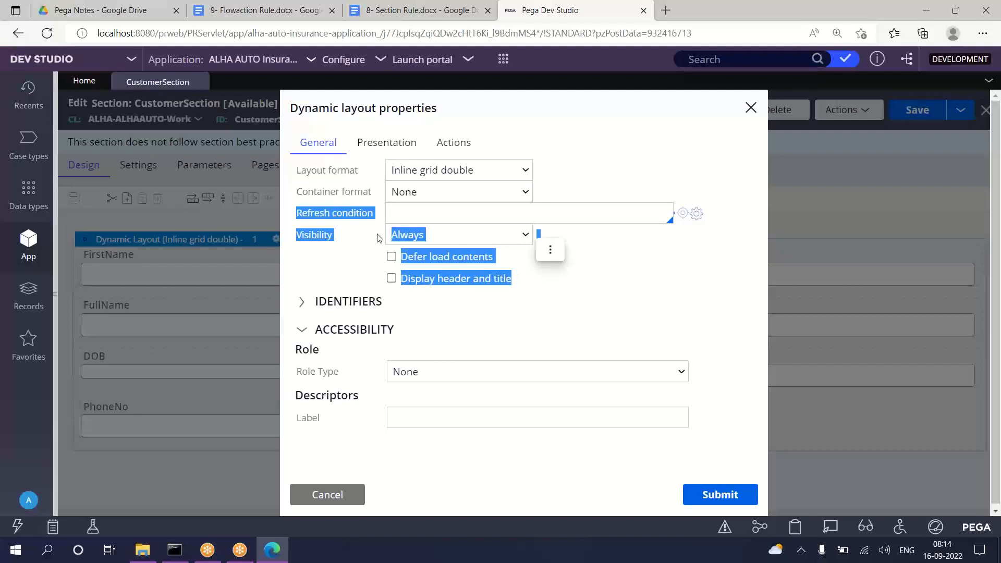
pyautogui.click(328, 264)
pyautogui.moveTo(298, 220); pyautogui.dragTo(367, 205)
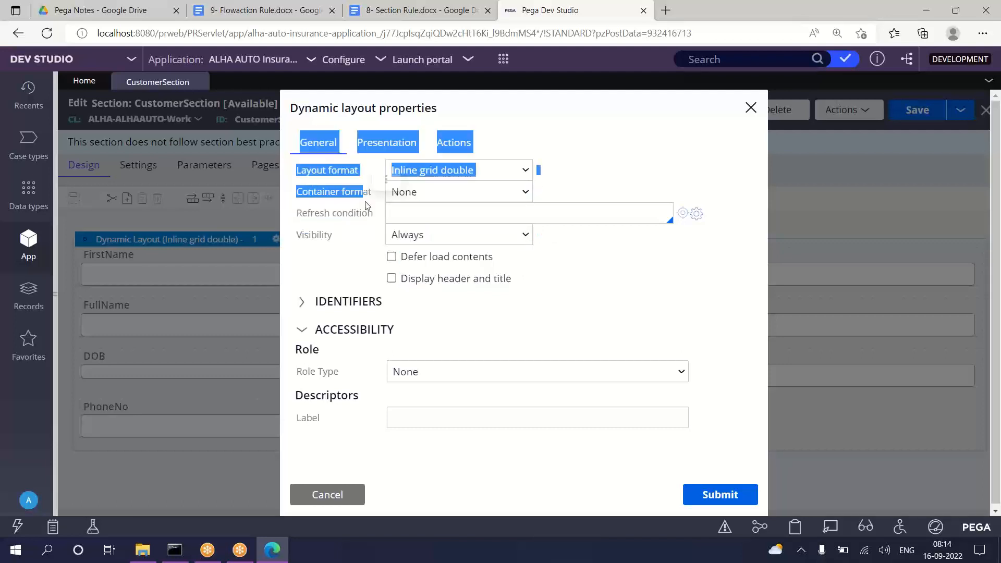
pyautogui.click(443, 194)
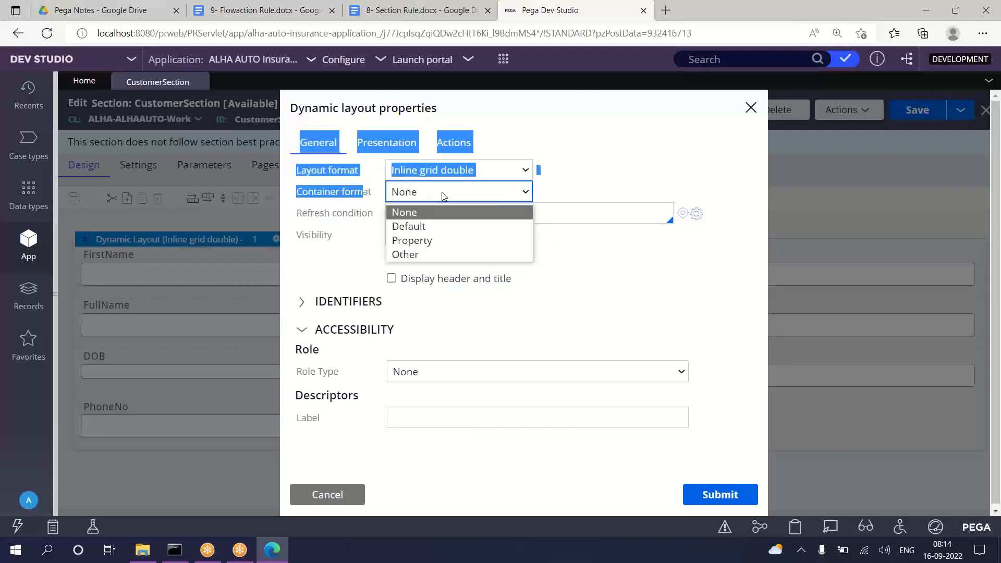
pyautogui.click(414, 228)
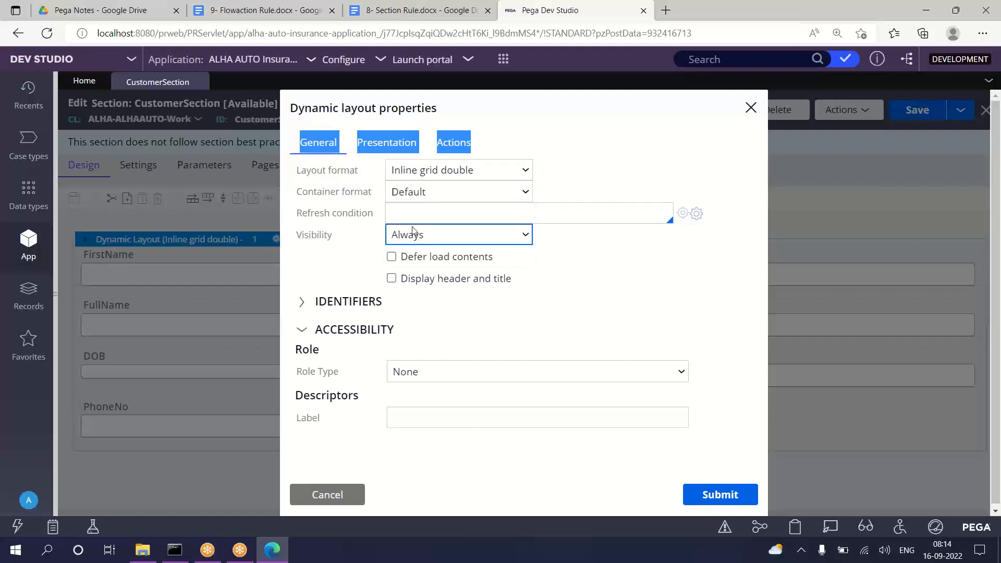
pyautogui.click(732, 501)
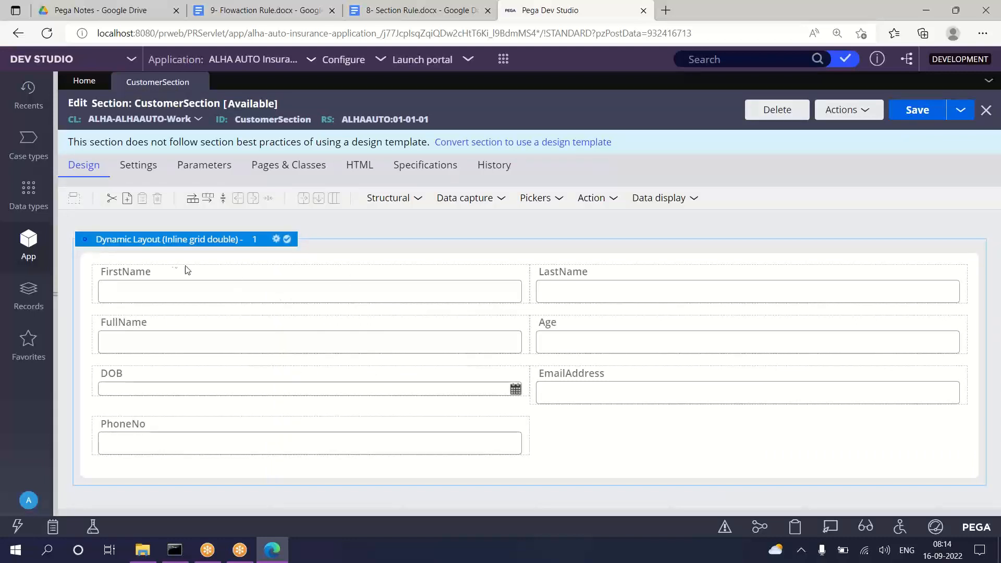
# Step: Review the dynamic layout's layout and container format options, keeping Inline grid double with the Default container format, and apply the properties
pyautogui.click(275, 238)
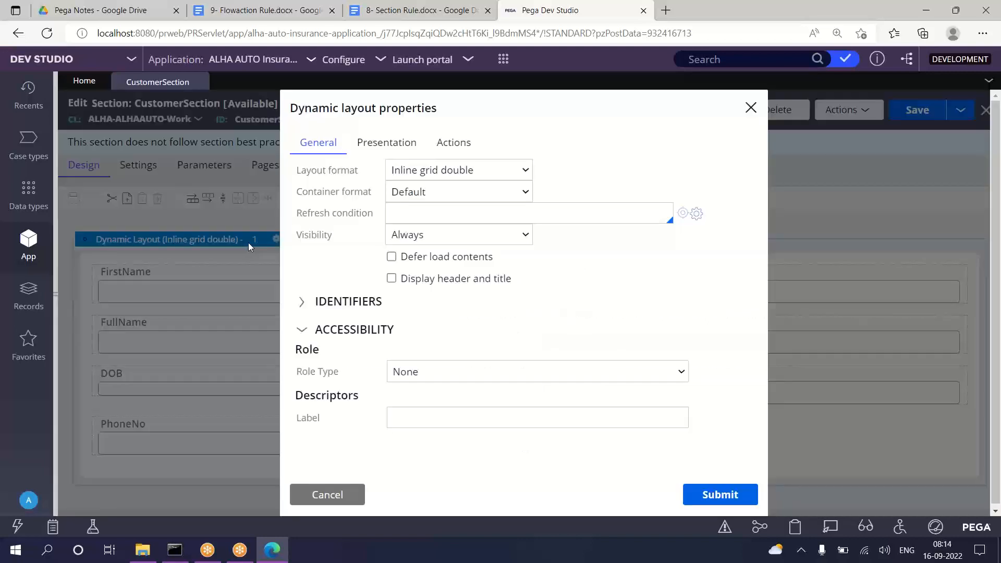
pyautogui.click(430, 174)
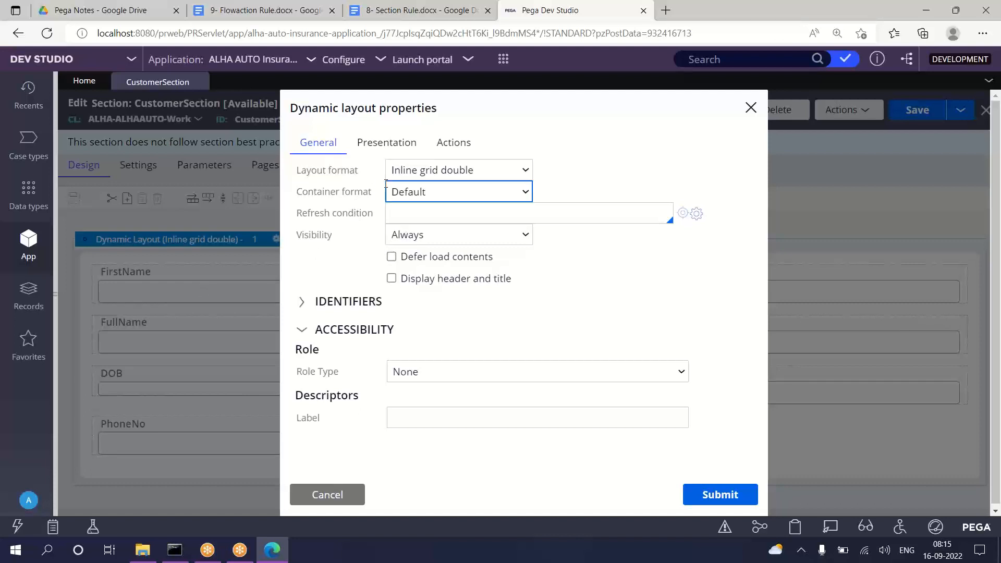
pyautogui.click(425, 192)
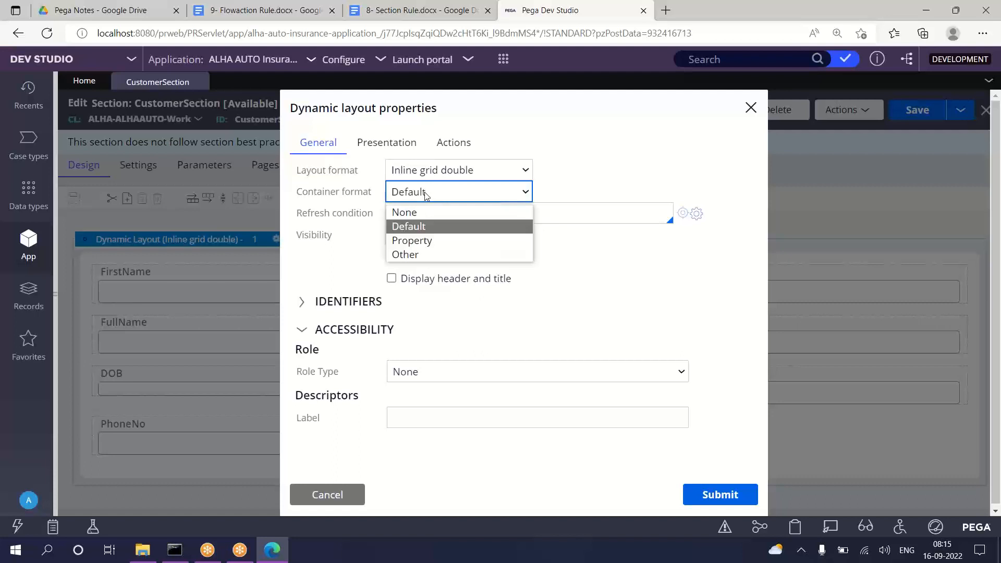
pyautogui.click(425, 233)
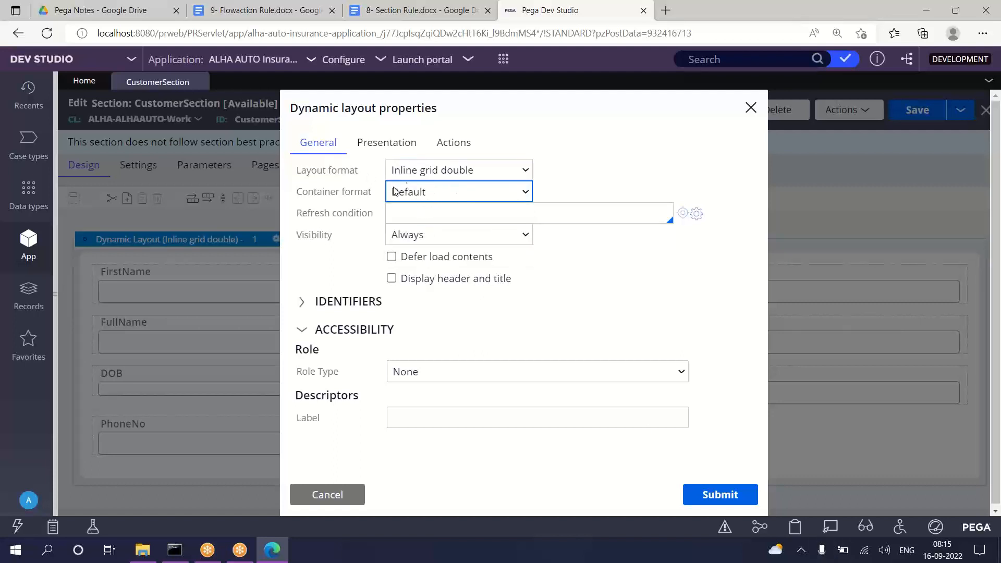
pyautogui.click(730, 496)
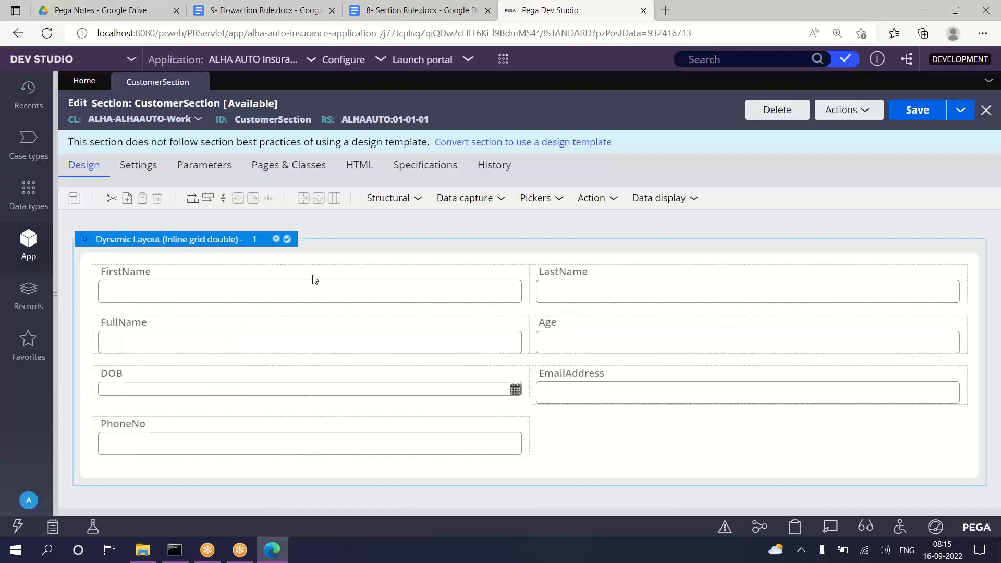
# Step: Try the Information container format, found under Other, on the dynamic layout and apply it
pyautogui.doubleClick(166, 240)
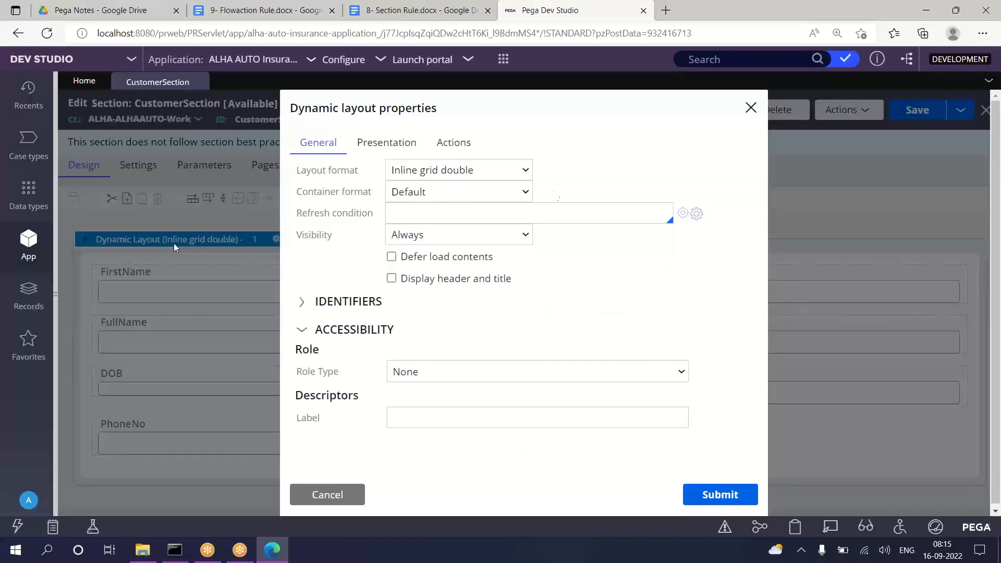
pyautogui.click(420, 194)
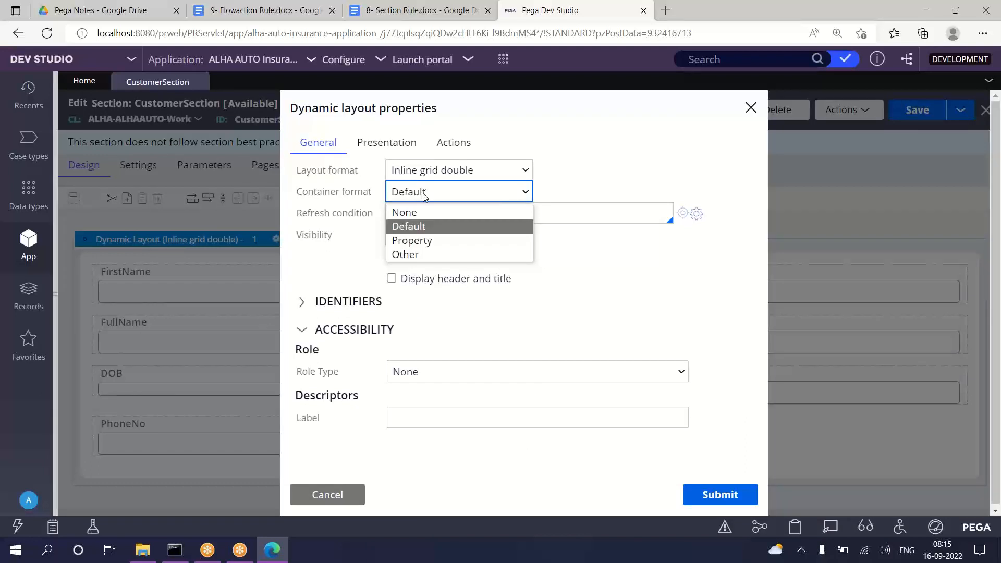
pyautogui.click(426, 255)
pyautogui.click(590, 188)
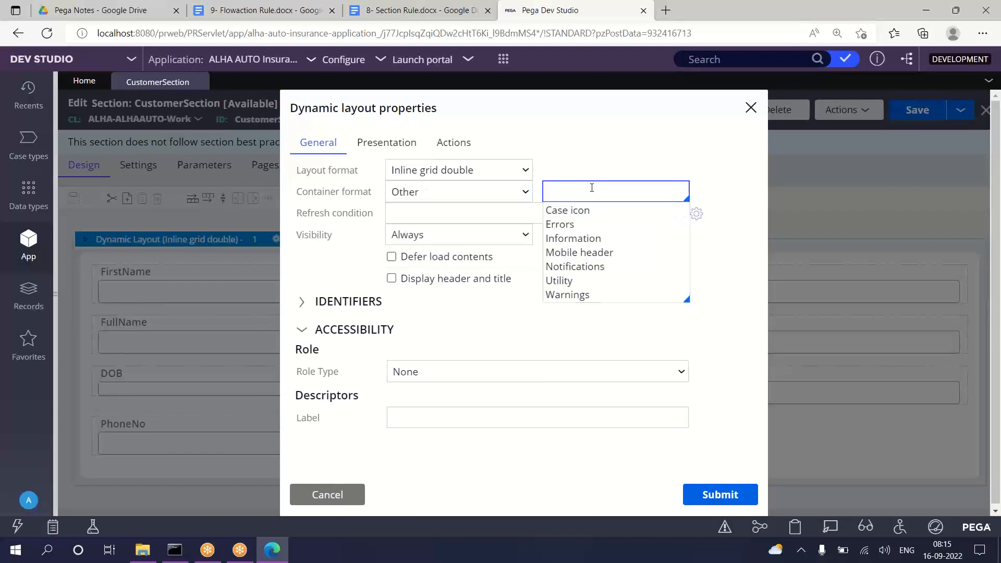
pyautogui.press('Down')
pyautogui.press('Down')
pyautogui.press('Up')
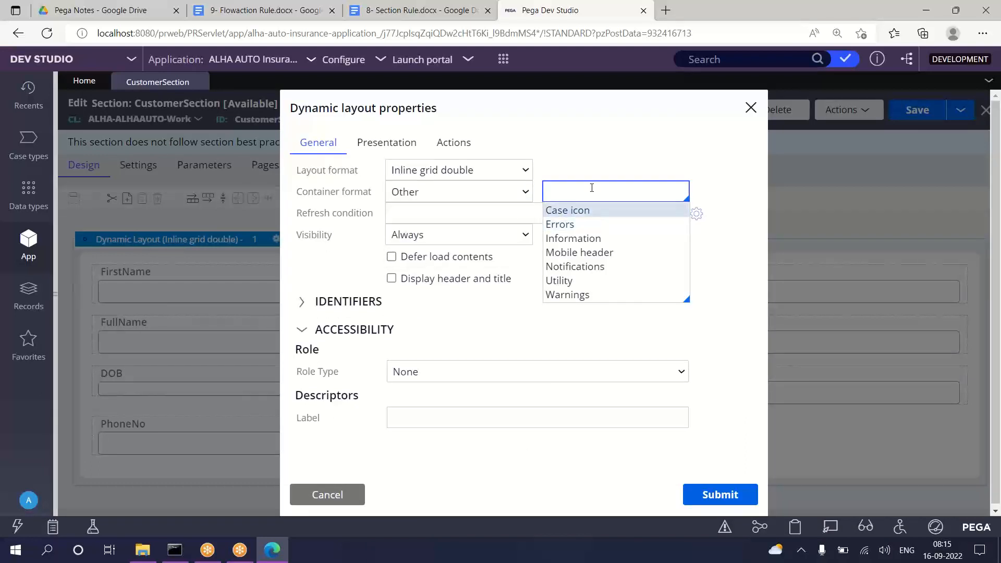
pyautogui.press('Down')
pyautogui.press('Down')
pyautogui.press('Down')
pyautogui.press('Down')
pyautogui.press('Up')
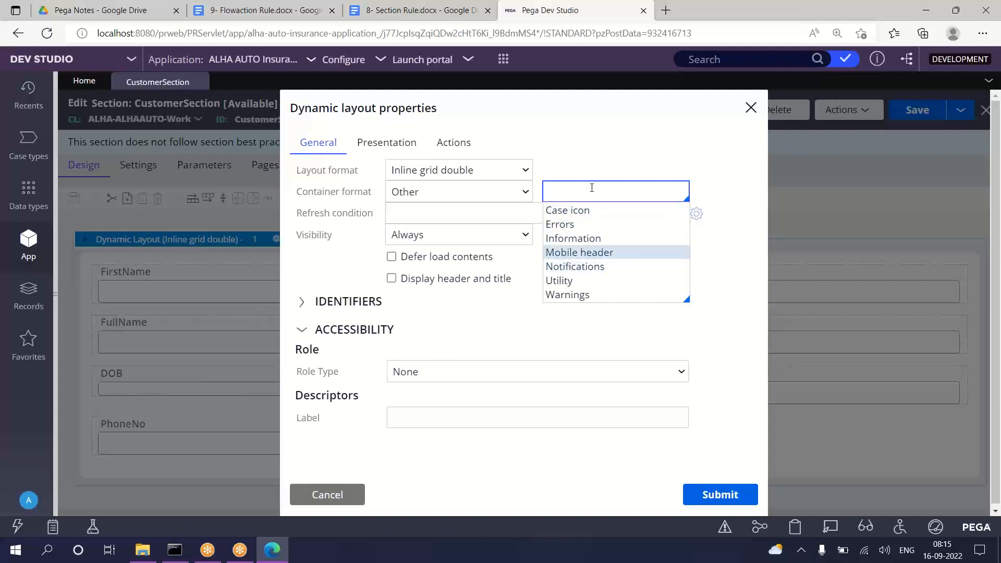
pyautogui.press('Up')
pyautogui.press('Return')
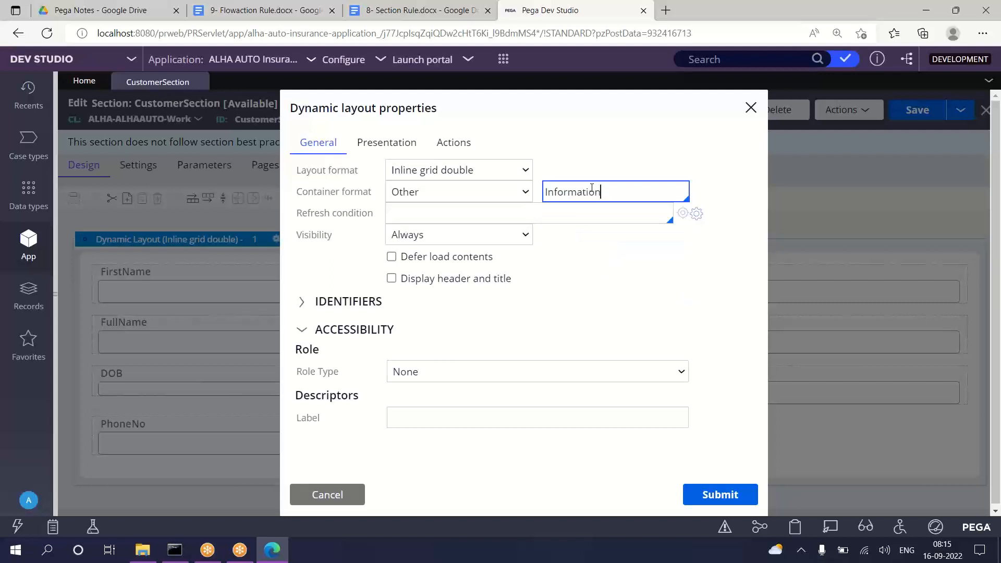
pyautogui.click(722, 495)
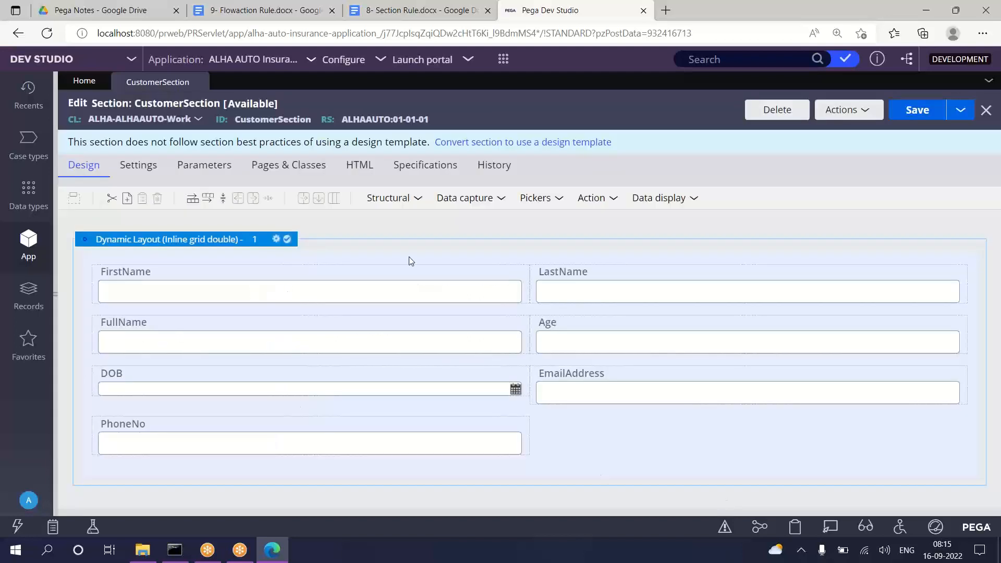
# Step: Replace the dynamic layout's Information container format with Utility and apply it
pyautogui.doubleClick(233, 241)
pyautogui.click(602, 192)
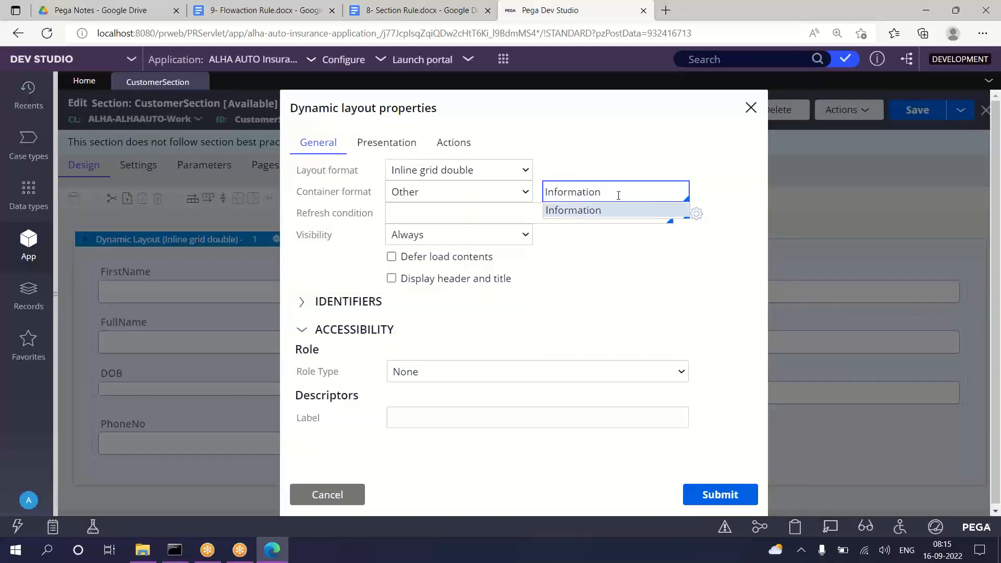
pyautogui.press('BackSpace')
pyautogui.press('BackSpace')
pyautogui.press('BackSpace')
pyautogui.press('BackSpace')
pyautogui.press('BackSpace')
pyautogui.press('BackSpace')
pyautogui.press('BackSpace')
pyautogui.press('BackSpace')
pyautogui.click(681, 151)
pyautogui.click(562, 189)
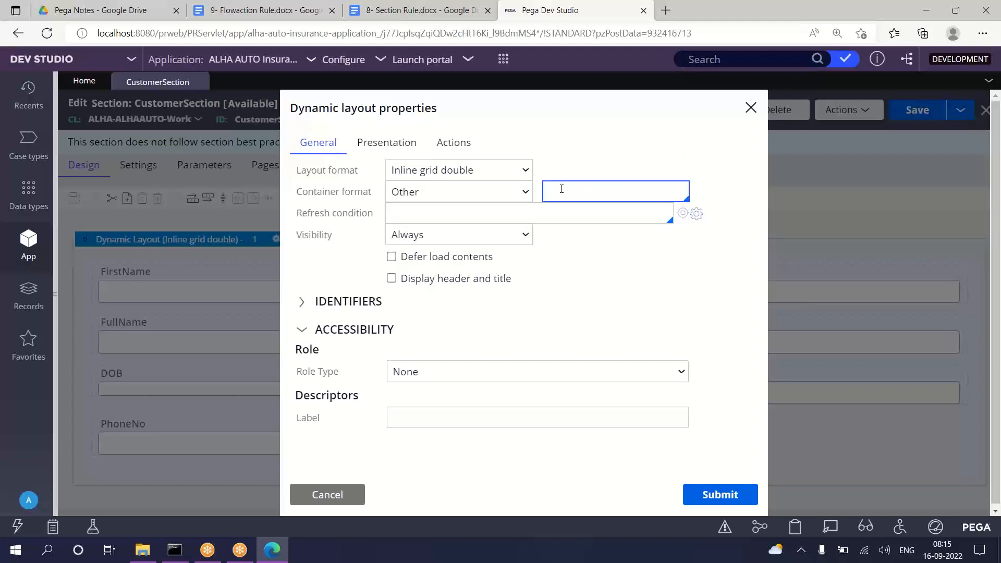
pyautogui.press('Down')
pyautogui.press('Down')
pyautogui.press('Down')
pyautogui.press('Down')
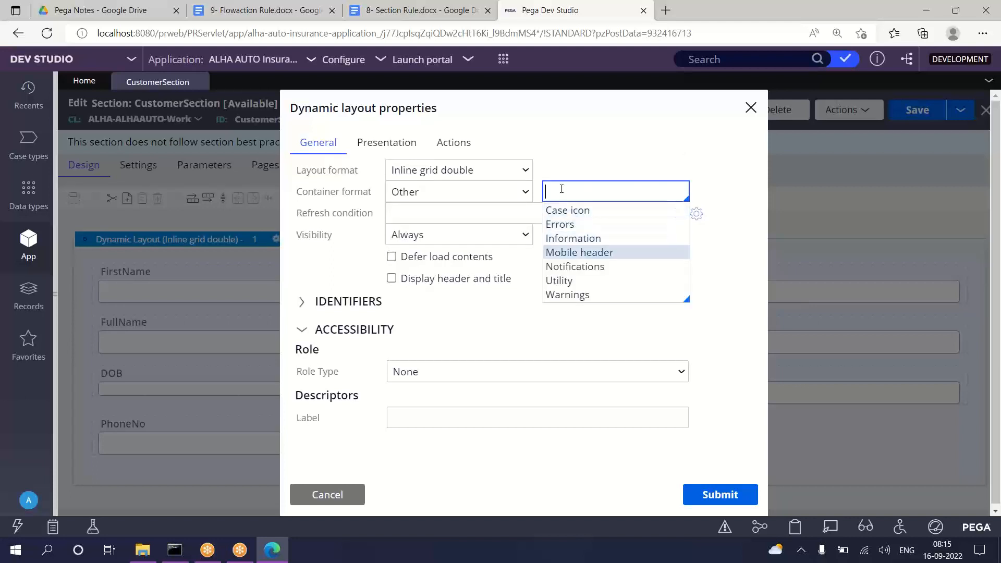
pyautogui.press('Down')
pyautogui.press('Down')
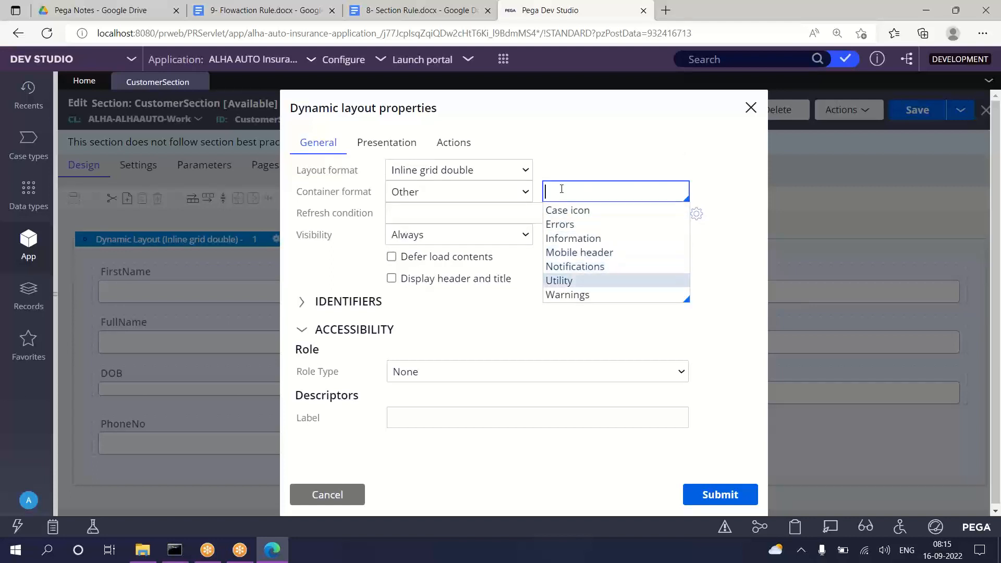
pyautogui.press('Return')
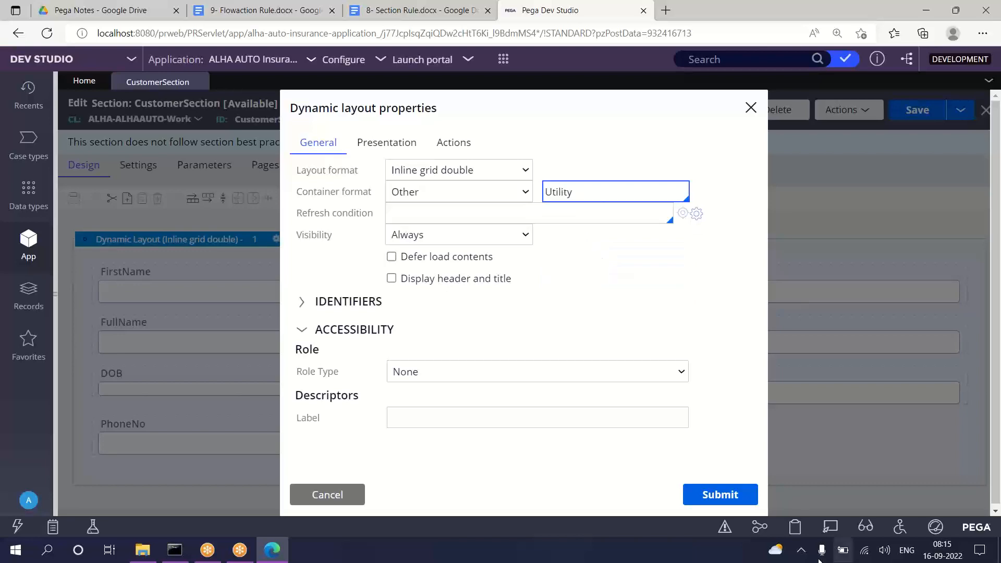
pyautogui.click(698, 498)
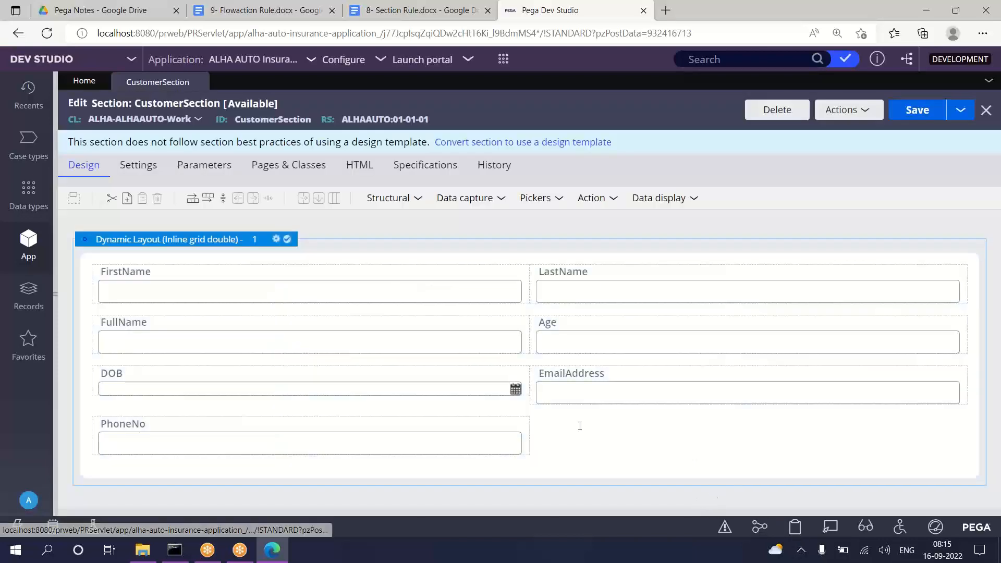
# Step: Return the dynamic layout's container format to Default and review the available layout formats, keeping Inline grid double
pyautogui.doubleClick(209, 245)
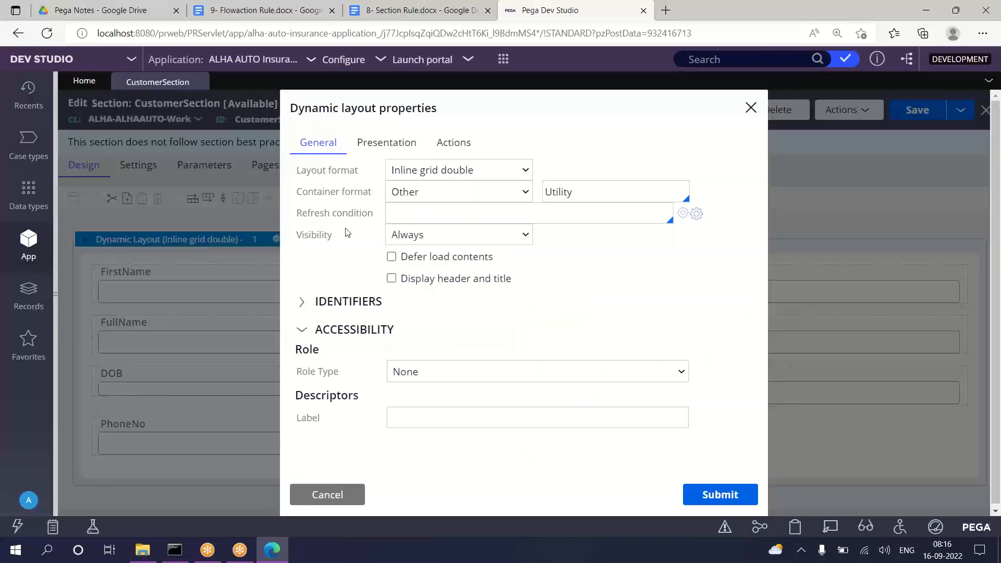
pyautogui.click(526, 194)
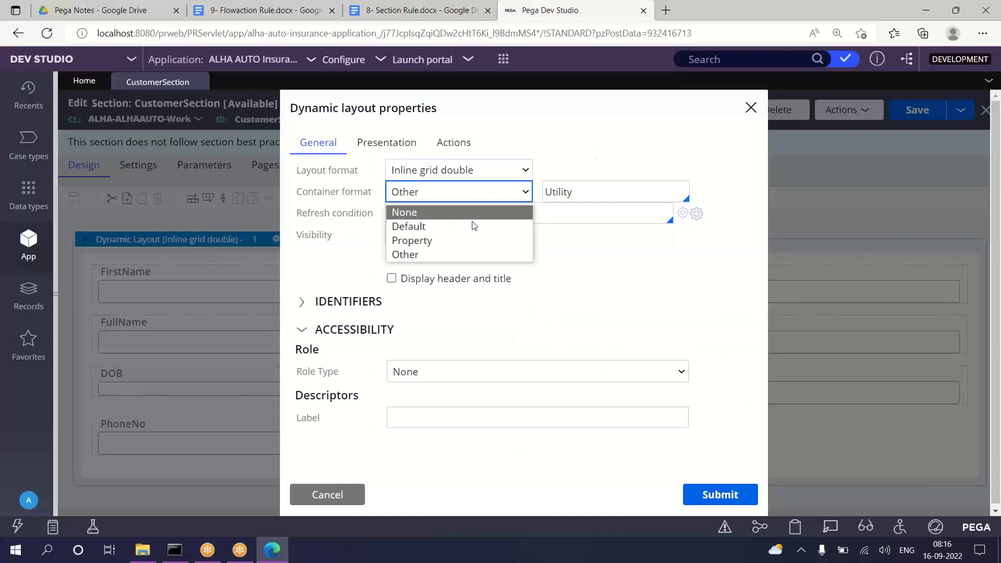
pyautogui.click(412, 227)
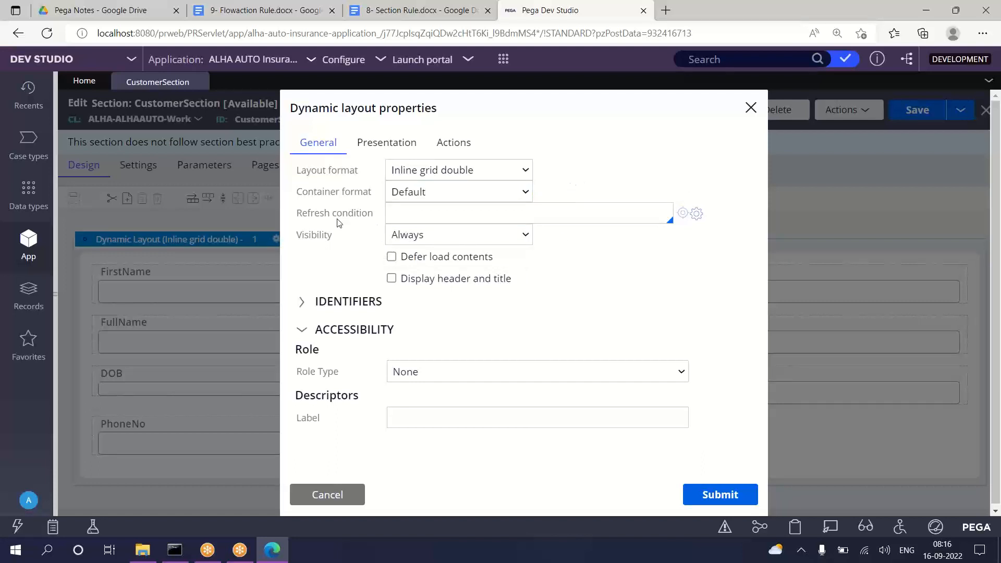
pyautogui.moveTo(291, 217); pyautogui.dragTo(361, 240)
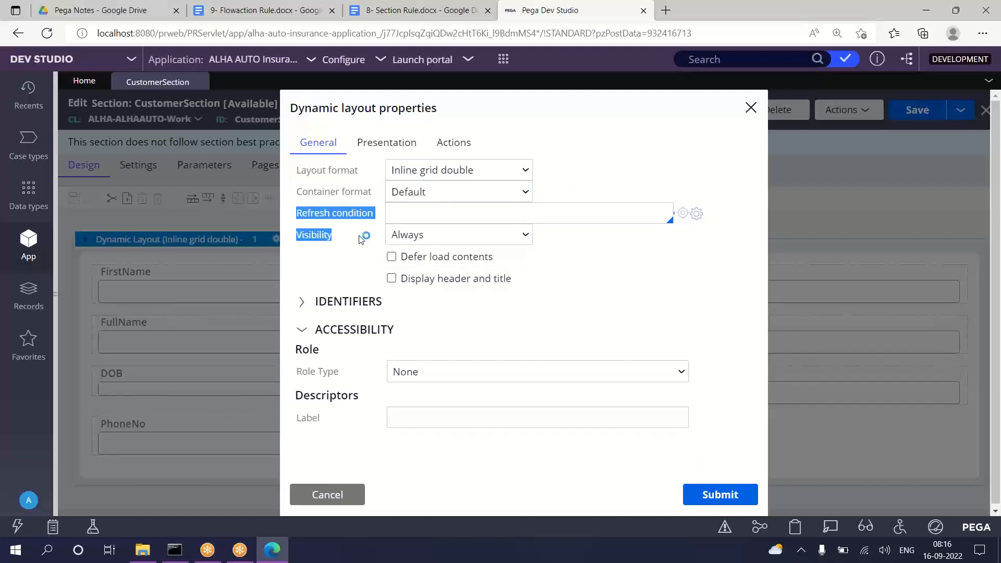
pyautogui.click(445, 171)
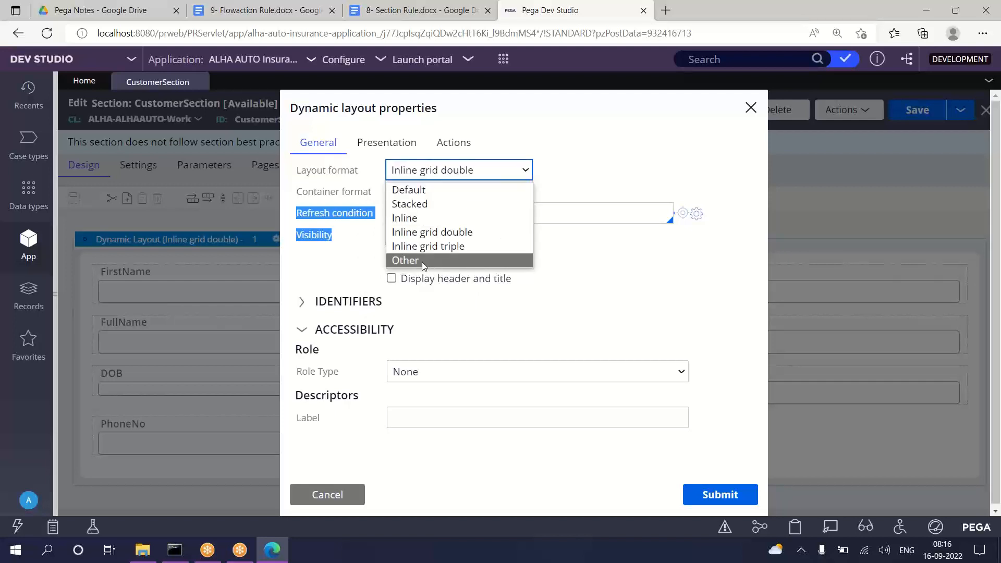
pyautogui.click(635, 99)
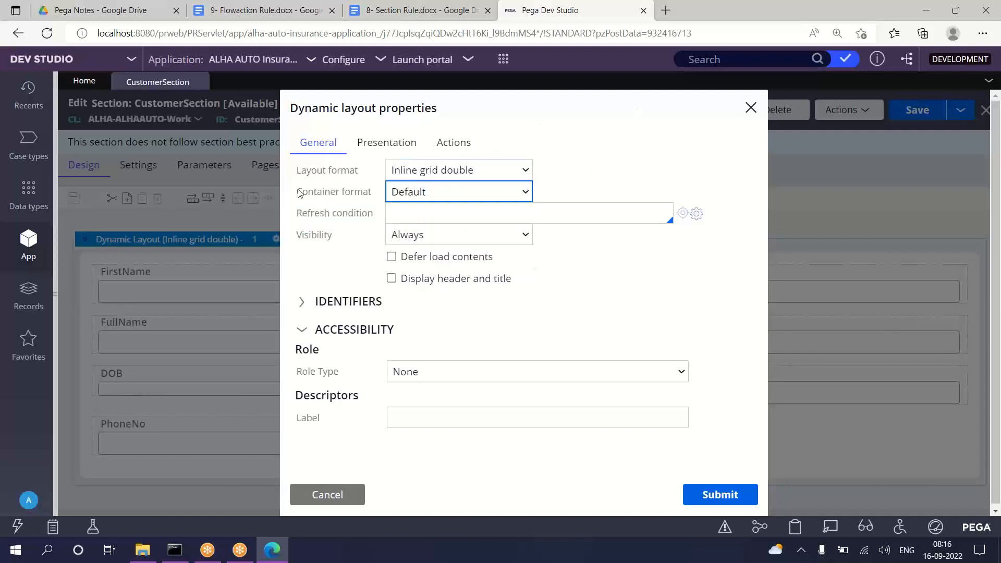
# Step: Try floating the dynamic layout to Left in its presentation settings and apply the properties
pyautogui.click(387, 144)
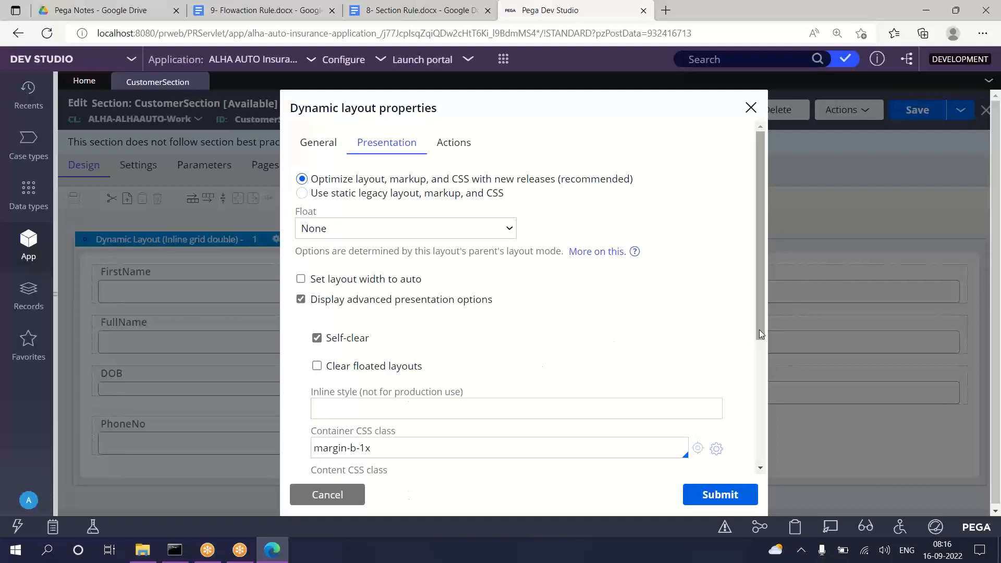
pyautogui.click(331, 234)
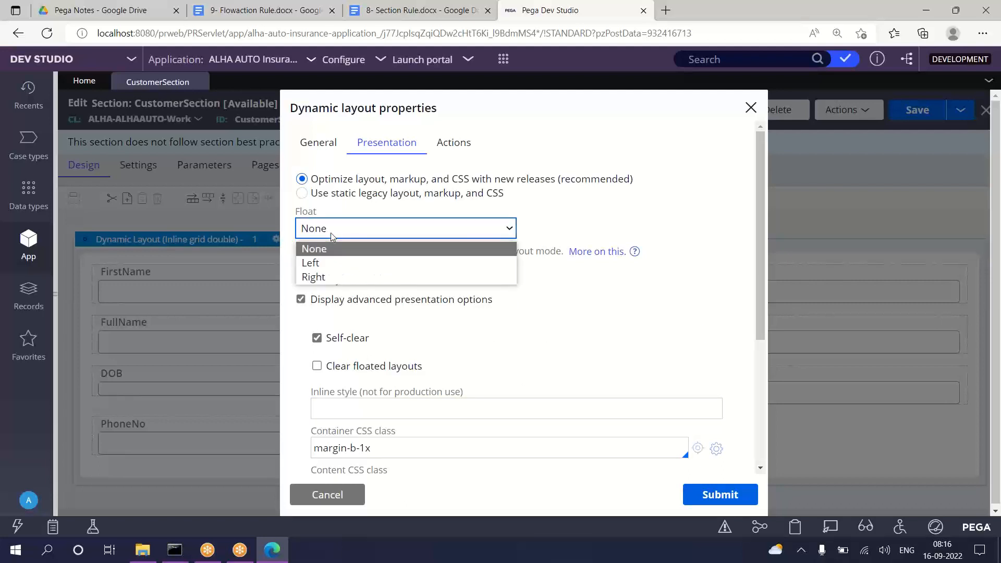
pyautogui.click(326, 264)
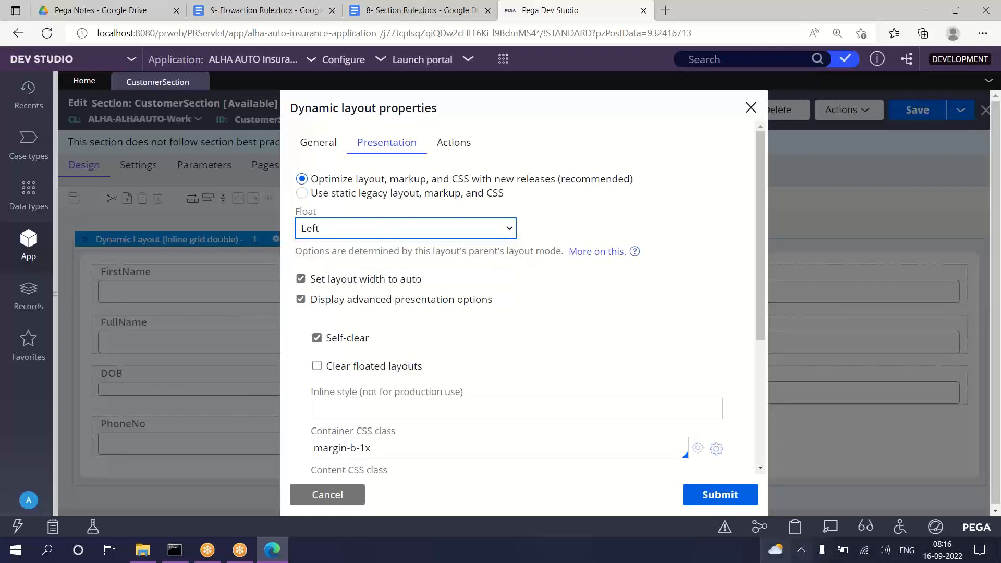
pyautogui.click(710, 499)
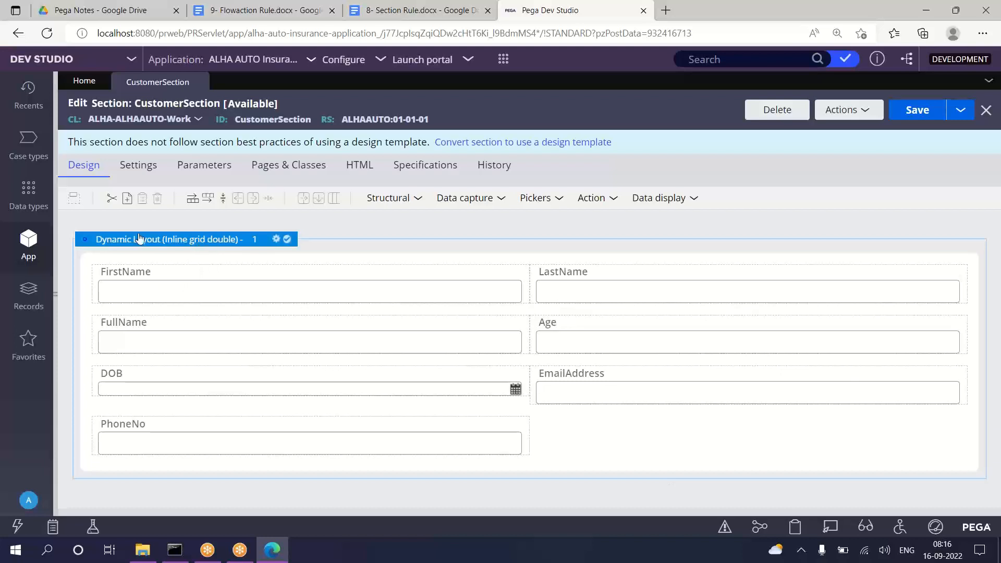
# Step: Set the dynamic layout's Float option back to None in its presentation settings
pyautogui.doubleClick(193, 241)
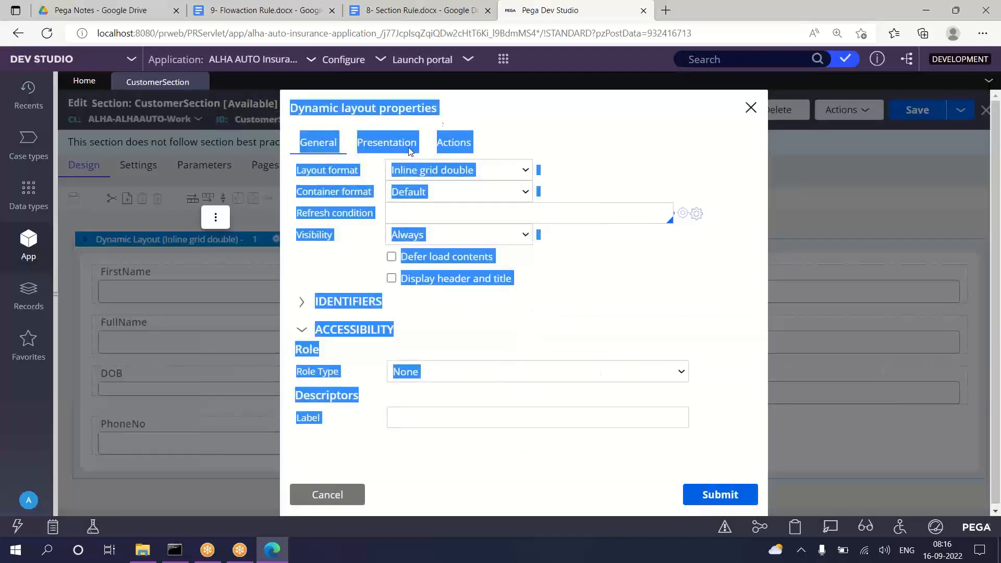
pyautogui.click(386, 142)
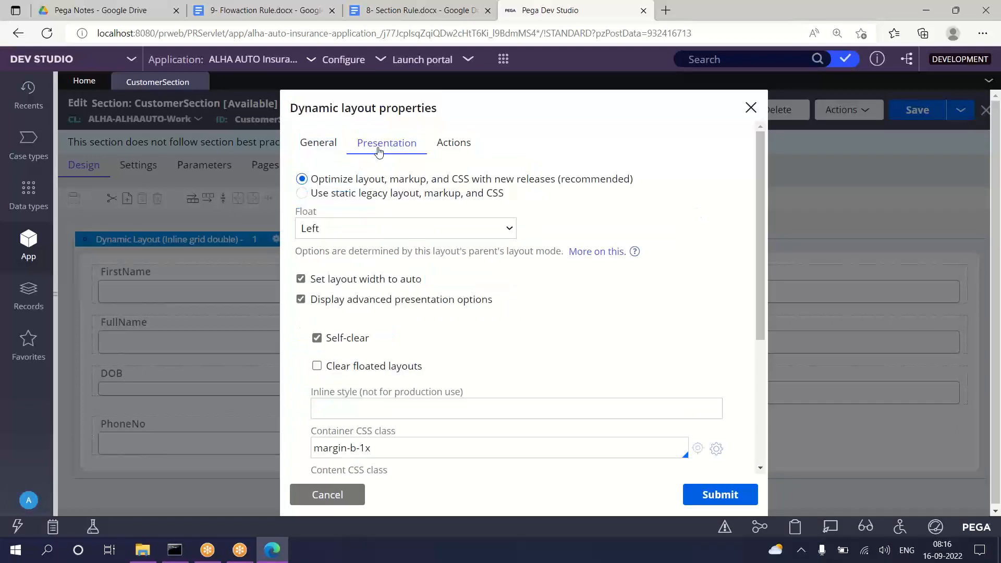
pyautogui.click(351, 230)
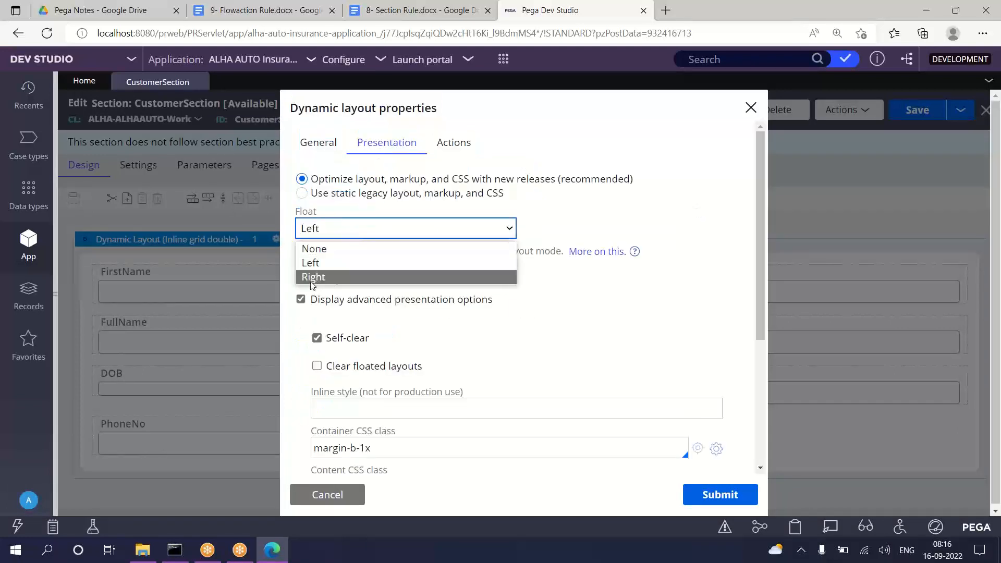
pyautogui.click(336, 251)
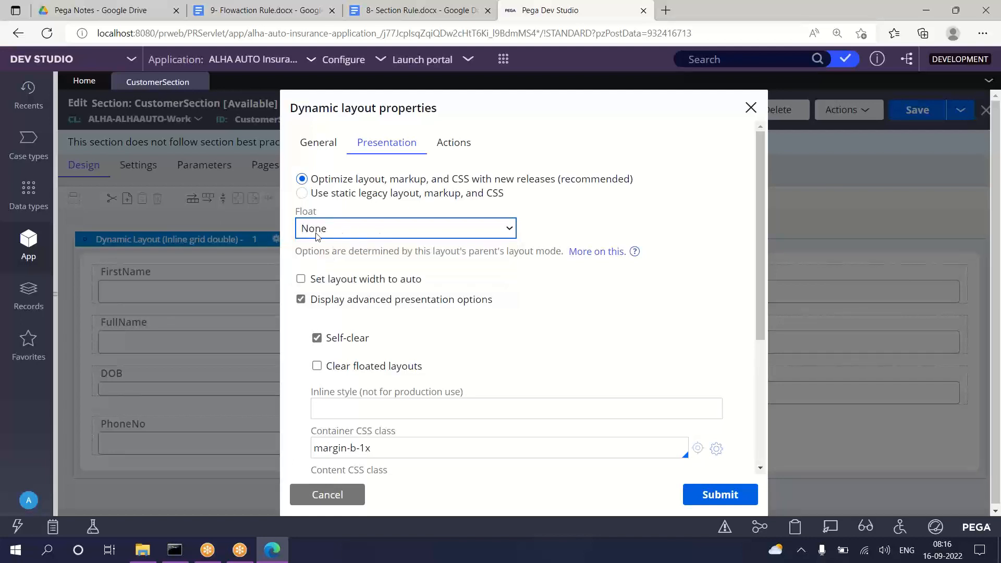
# Step: Check the dynamic layout's action set options, and look over its refresh condition and visibility settings
pyautogui.click(469, 148)
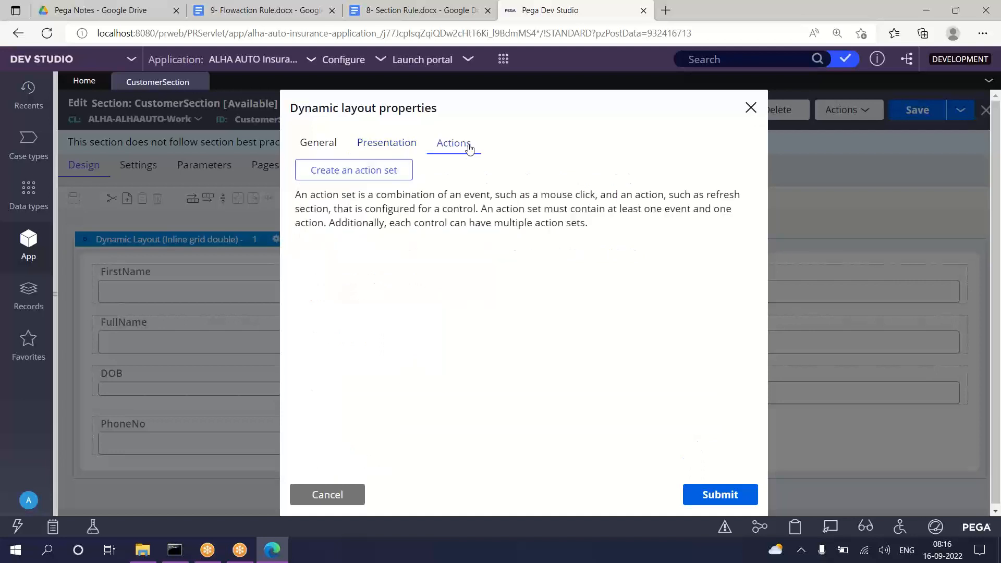
pyautogui.click(318, 144)
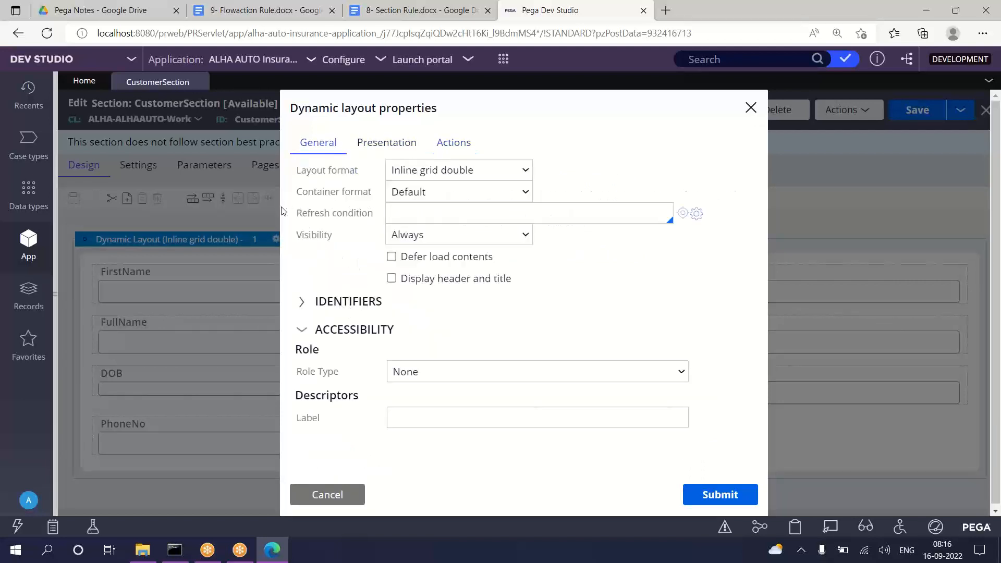
pyautogui.moveTo(289, 210); pyautogui.dragTo(318, 236)
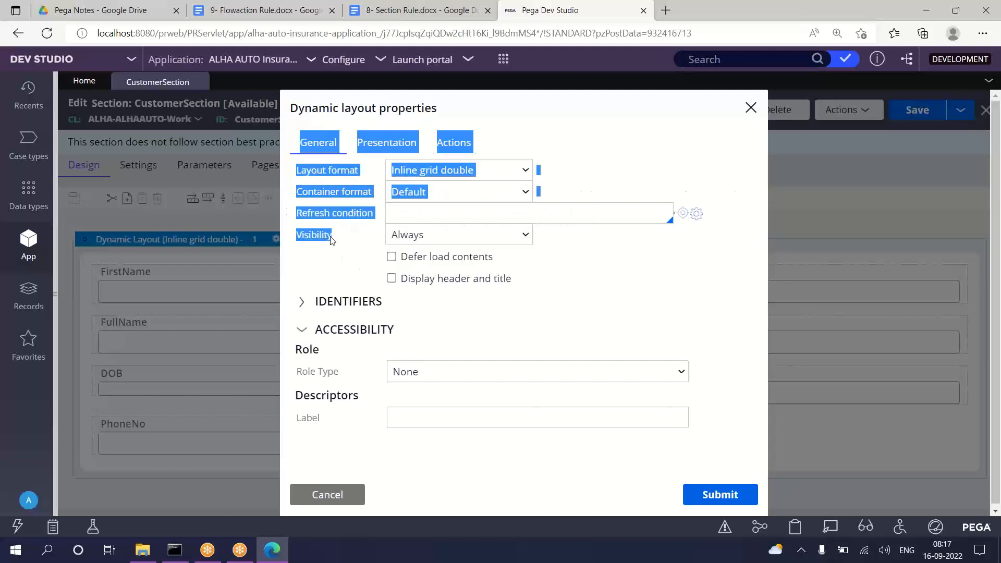
# Step: Review the dynamic layout's action set options, its defer load and header settings, and its identifiers
pyautogui.click(596, 139)
pyautogui.click(455, 146)
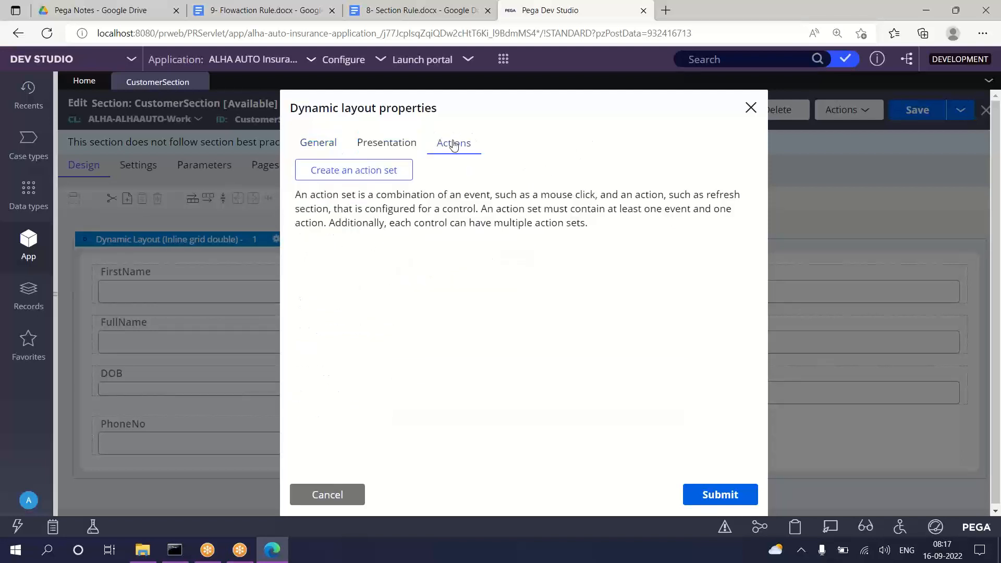
pyautogui.click(305, 142)
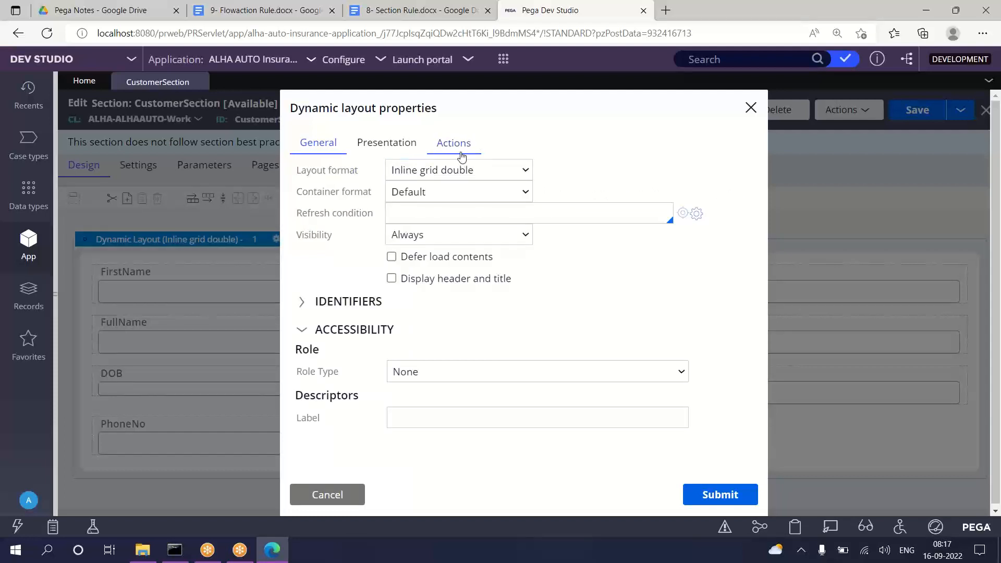
pyautogui.click(349, 192)
pyautogui.moveTo(501, 257); pyautogui.dragTo(399, 257)
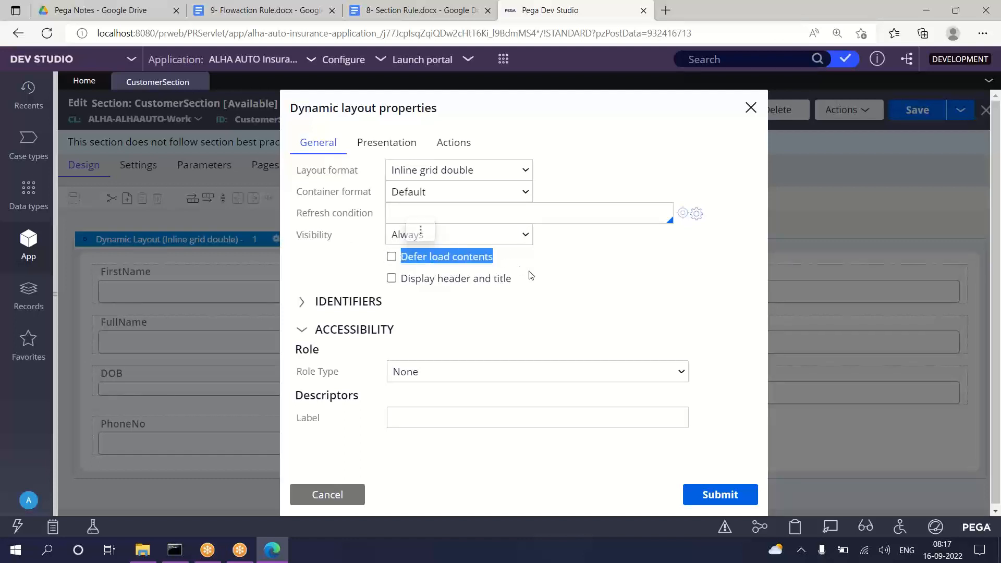
pyautogui.moveTo(562, 293); pyautogui.dragTo(394, 278)
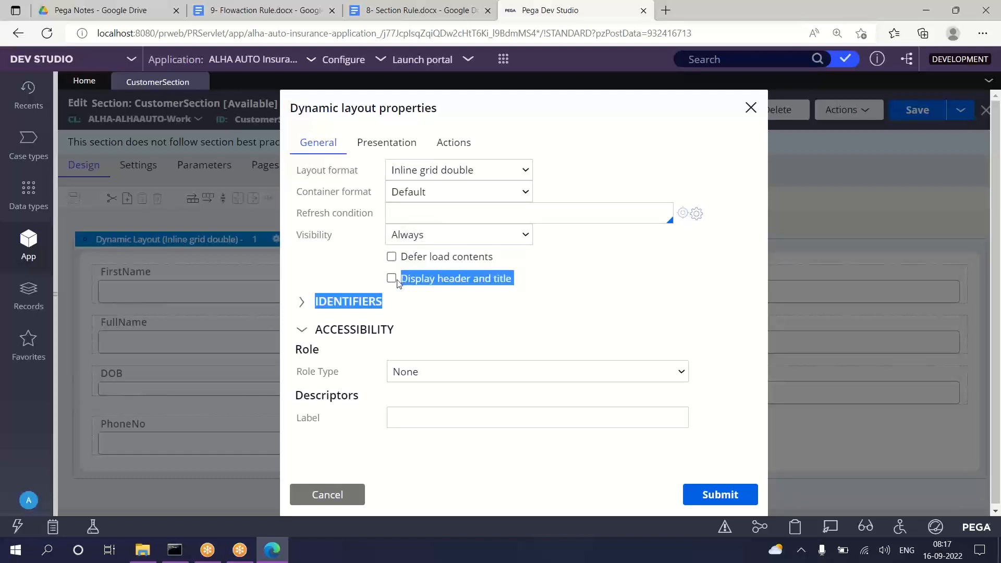
pyautogui.click(471, 308)
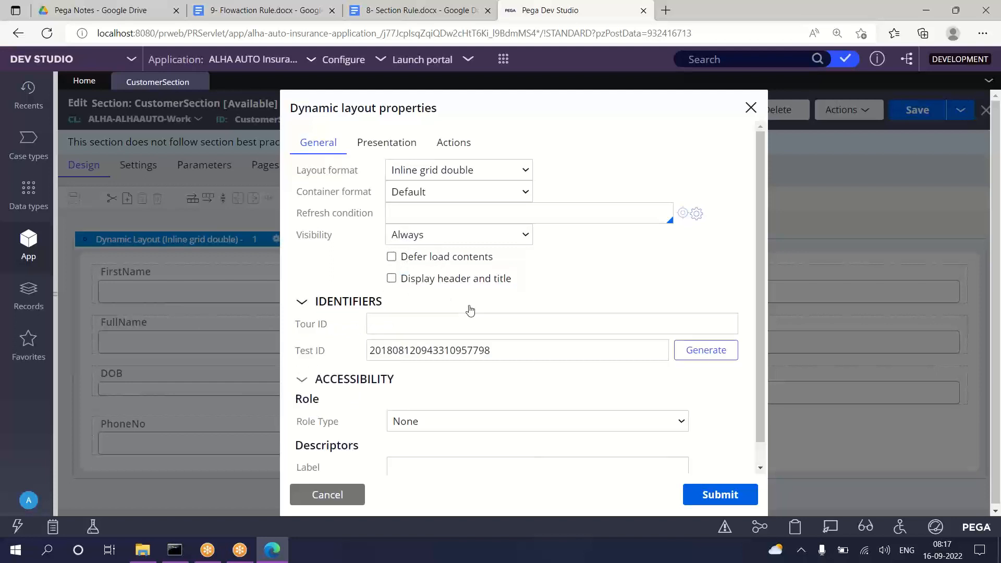
# Step: Display a header and title on the dynamic layout with the text "Enter Customer Info", keeping the heading level at Heading 2
pyautogui.click(391, 279)
pyautogui.click(588, 322)
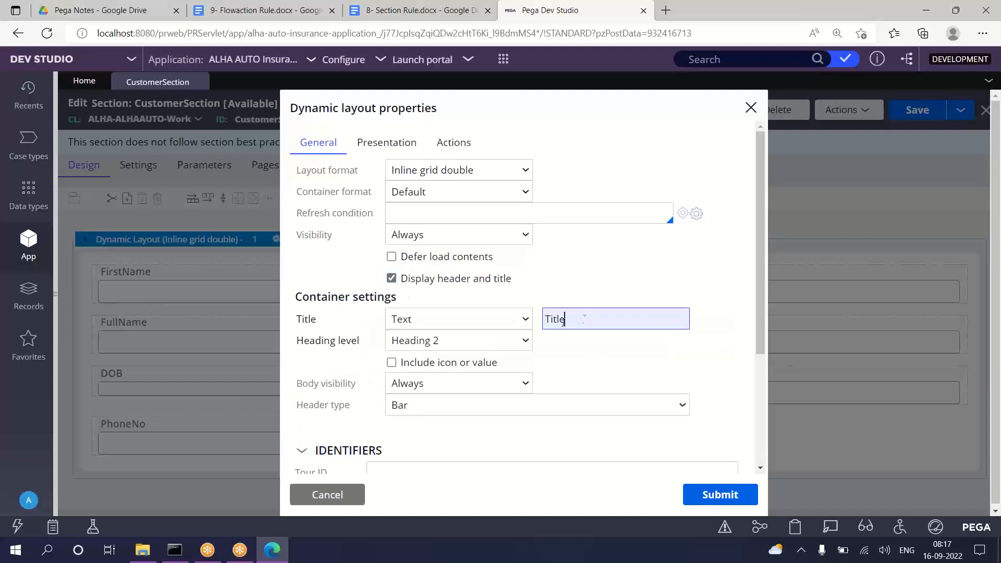
pyautogui.moveTo(587, 322); pyautogui.dragTo(519, 318)
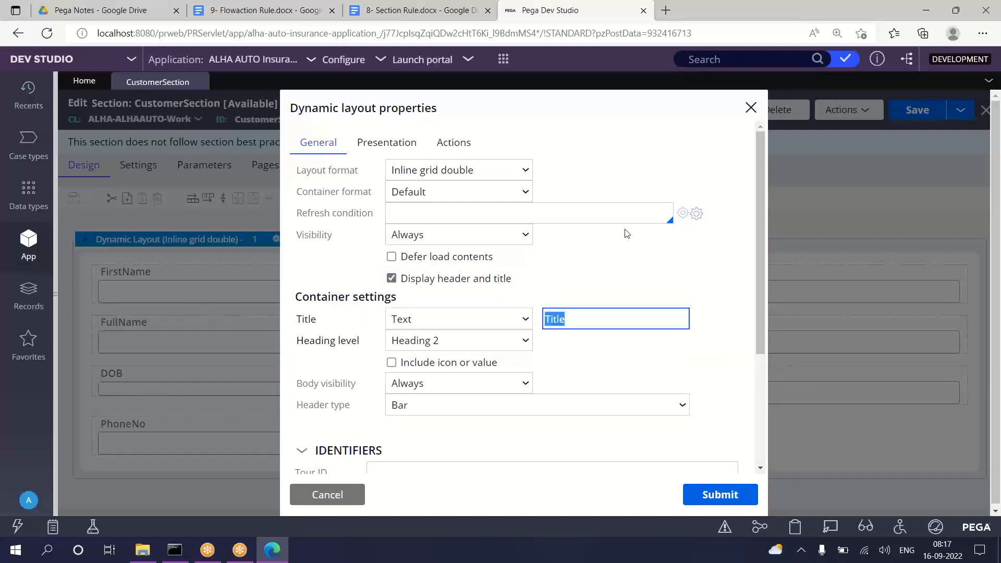
pyautogui.write('Enter Customer Info')
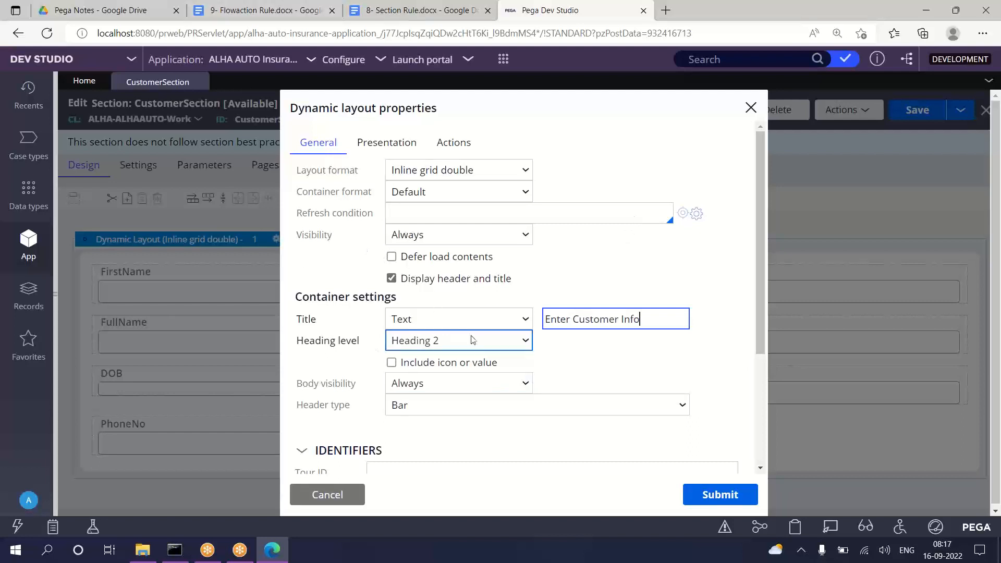
pyautogui.click(447, 343)
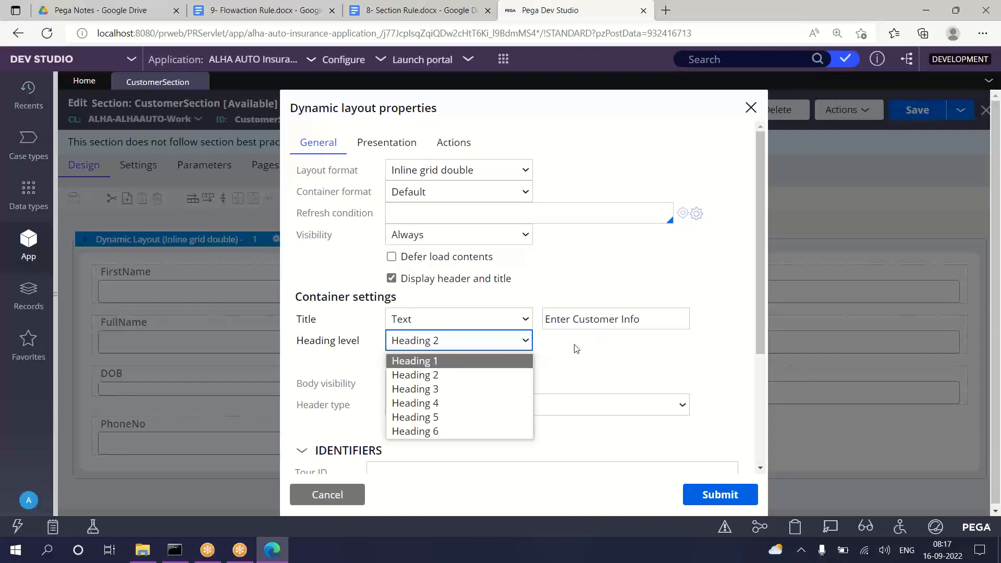
pyautogui.click(574, 361)
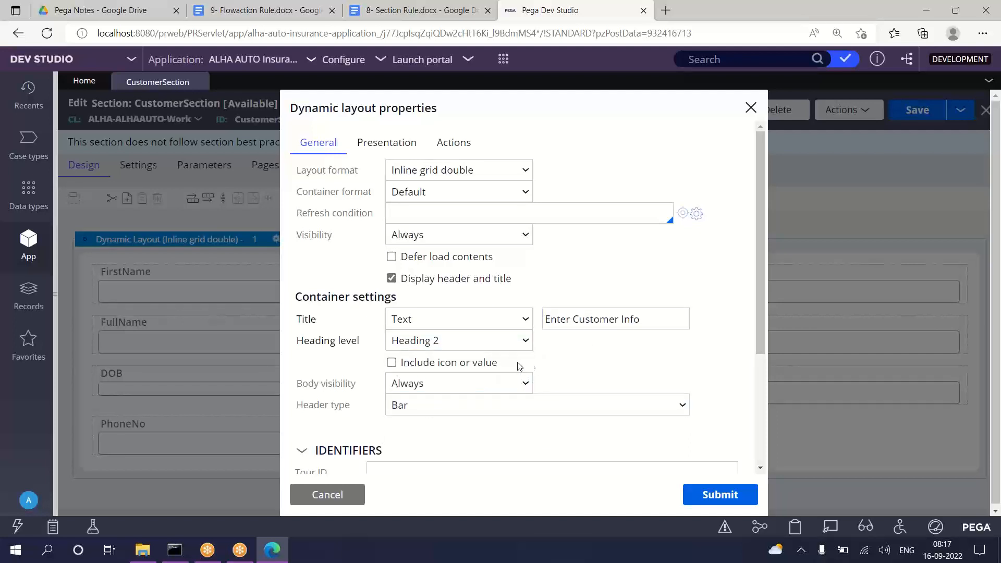
# Step: Include a standard icon in the layout header and open the image catalog for choosing it
pyautogui.moveTo(520, 367); pyautogui.dragTo(403, 372)
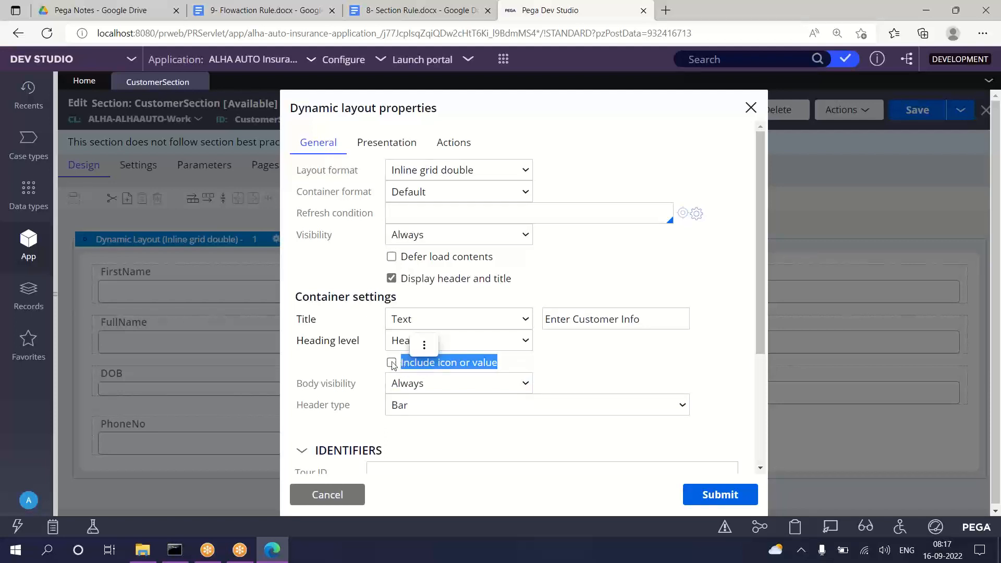
pyautogui.click(391, 363)
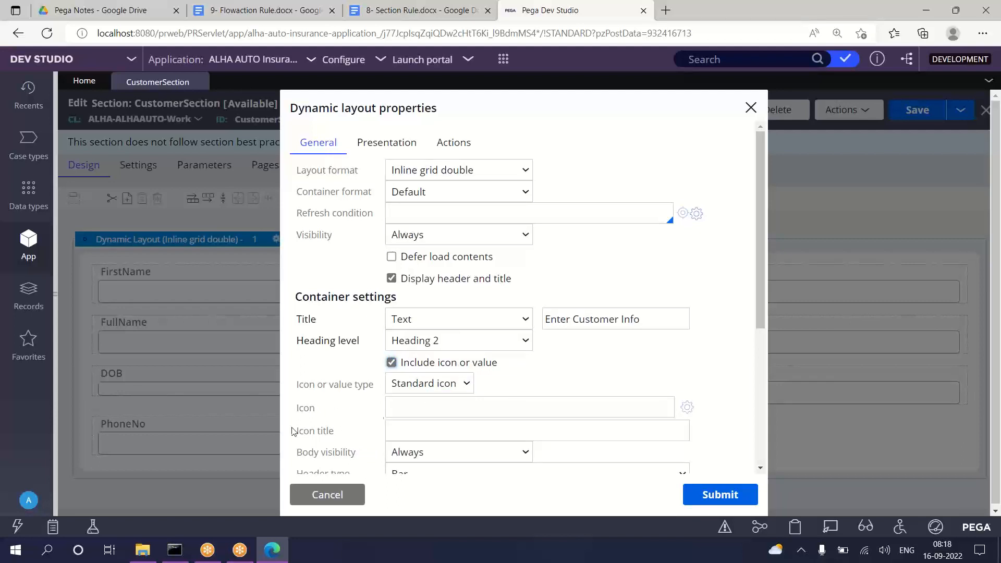
pyautogui.moveTo(320, 412); pyautogui.dragTo(299, 413)
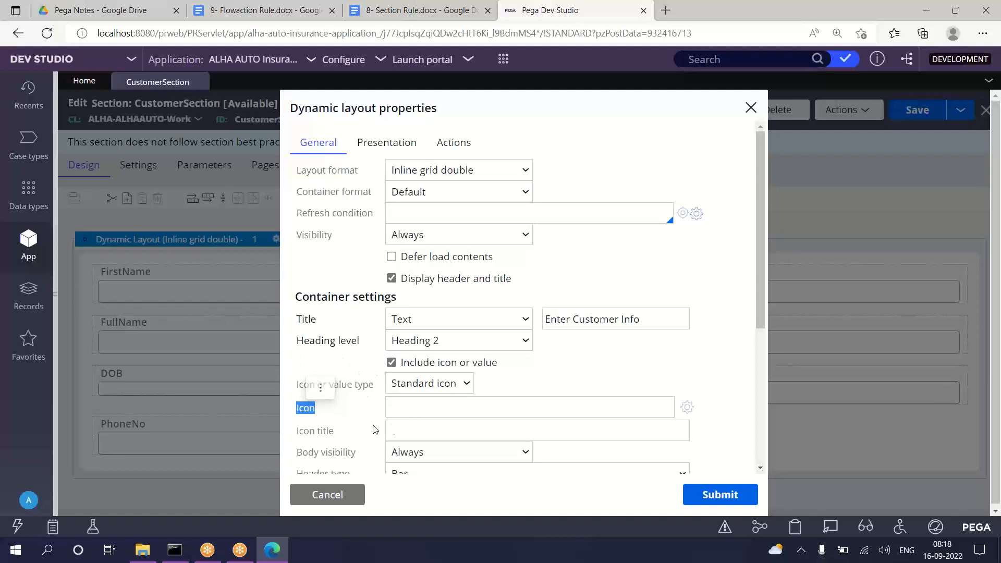
pyautogui.click(333, 414)
pyautogui.moveTo(330, 414); pyautogui.dragTo(296, 412)
pyautogui.click(687, 408)
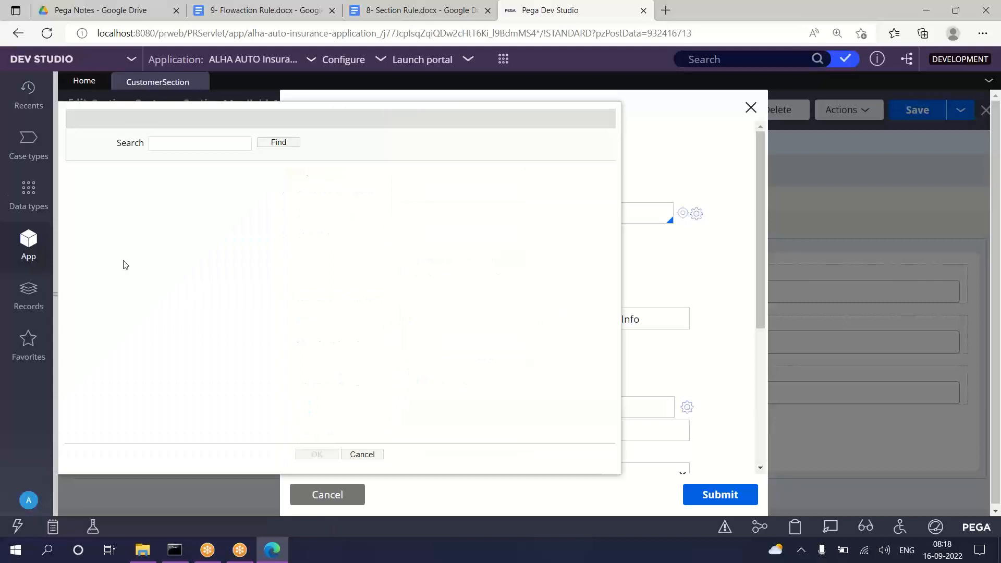
# Step: Browse all catalog images, choose dsmimages/pzAnchorOutput_Hover.svg as the header icon, and apply the layout properties
pyautogui.click(280, 143)
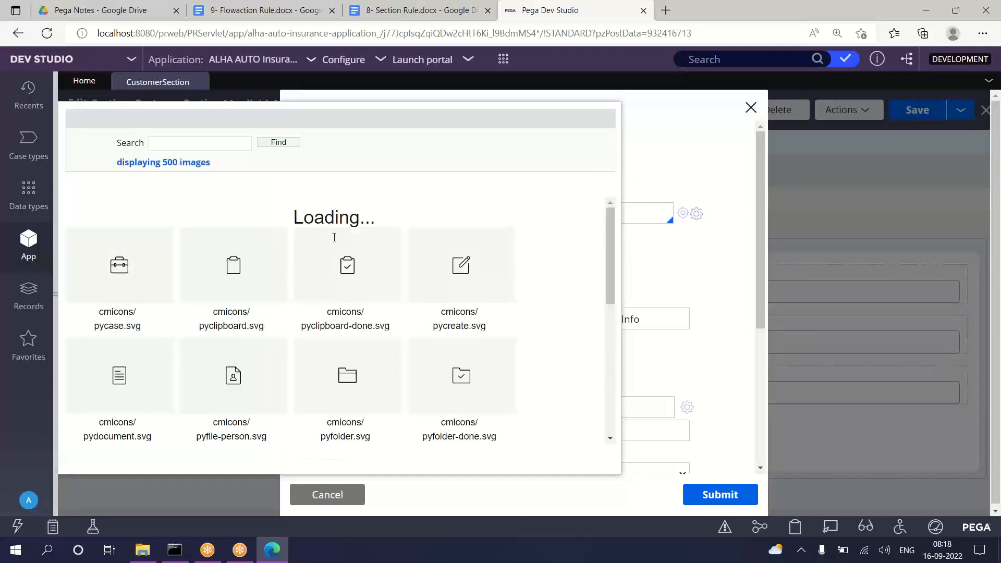
pyautogui.scroll(-2, 344, 235)
pyautogui.scroll(-5, 292, 292)
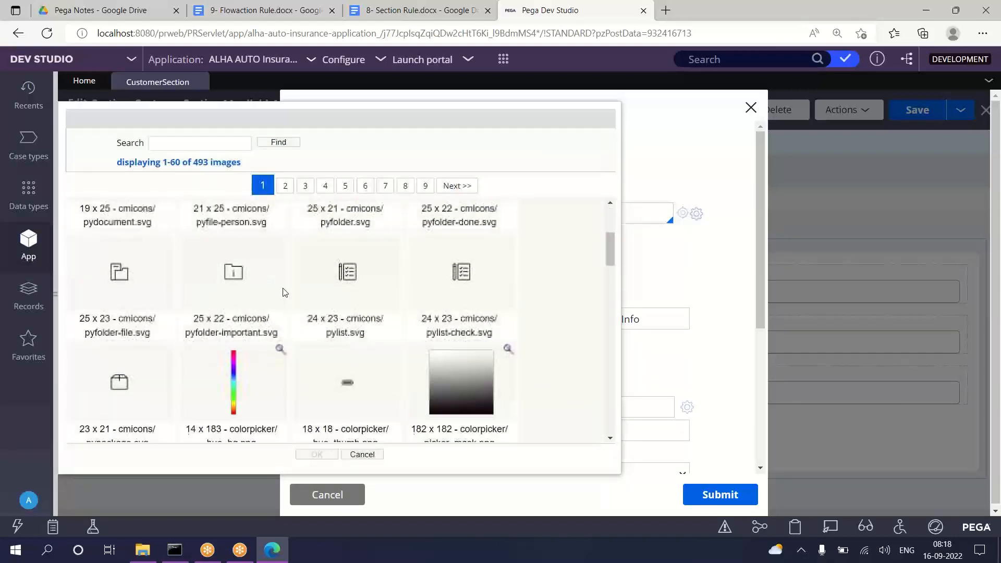
pyautogui.scroll(-10, 280, 302)
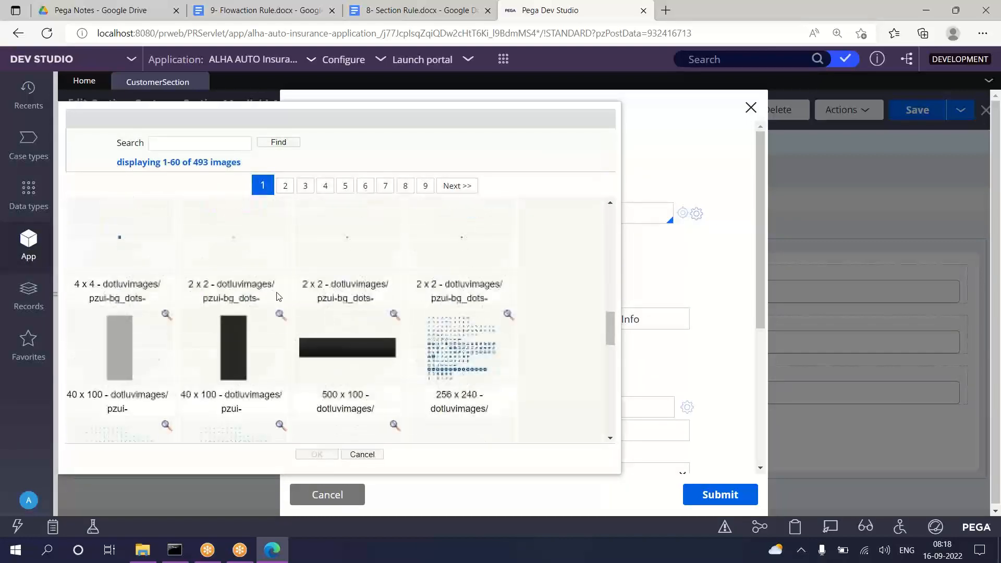
pyautogui.scroll(-5, 284, 304)
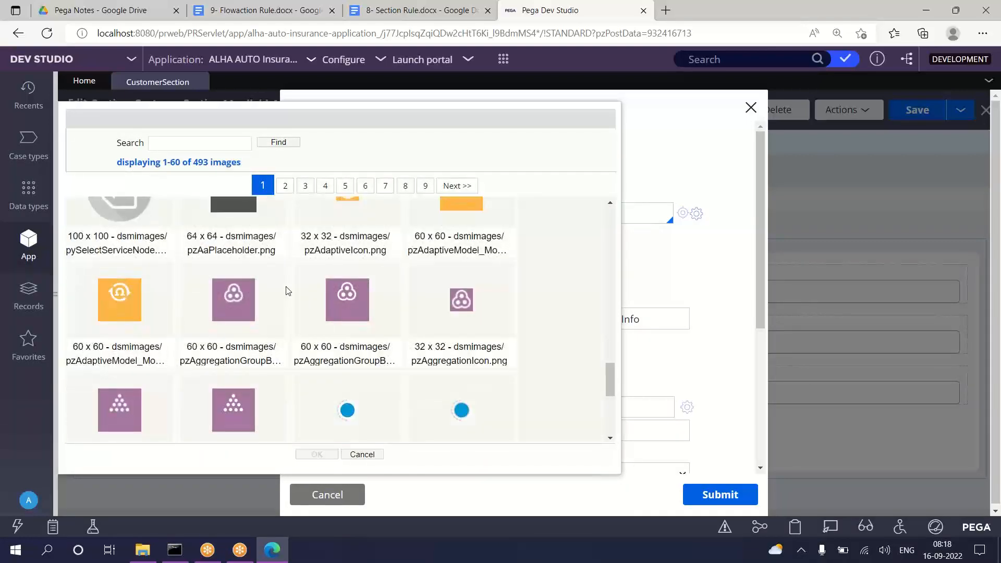
pyautogui.scroll(-3, 288, 291)
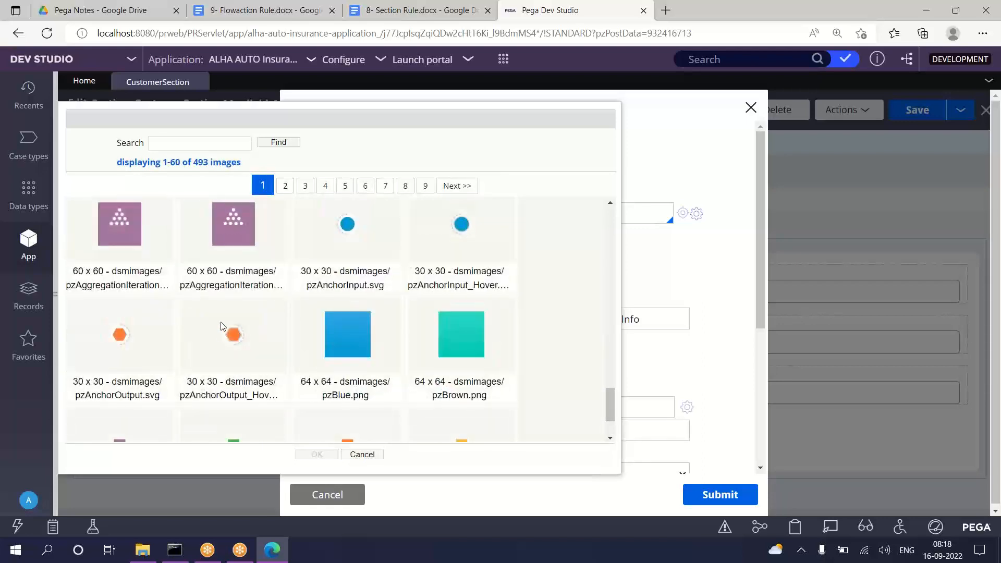
pyautogui.click(243, 334)
pyautogui.doubleClick(243, 334)
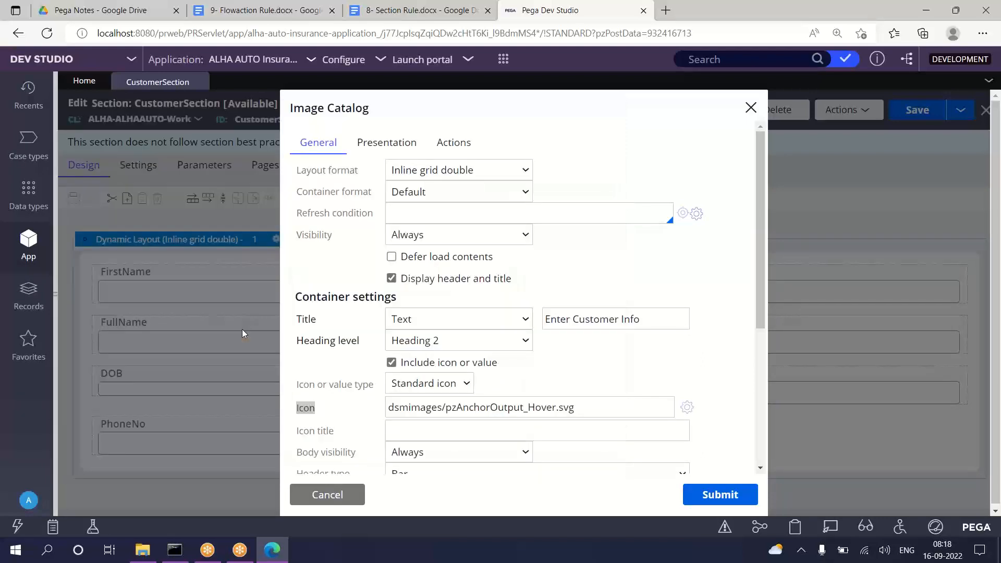
pyautogui.click(727, 497)
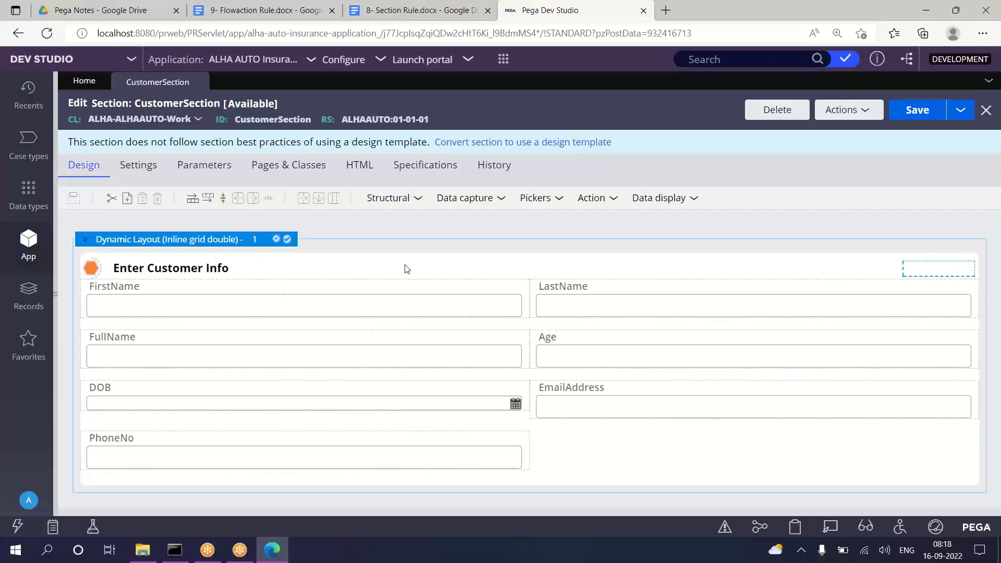
# Step: Reopen the dynamic layout's properties and examine the icon title, header type and body visibility options
pyautogui.doubleClick(232, 244)
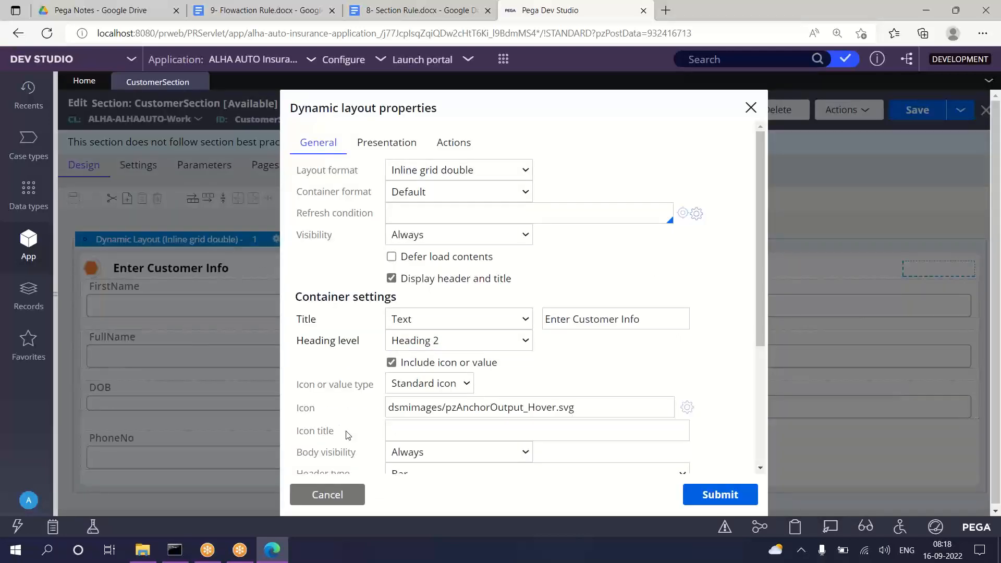
pyautogui.moveTo(348, 435); pyautogui.dragTo(295, 437)
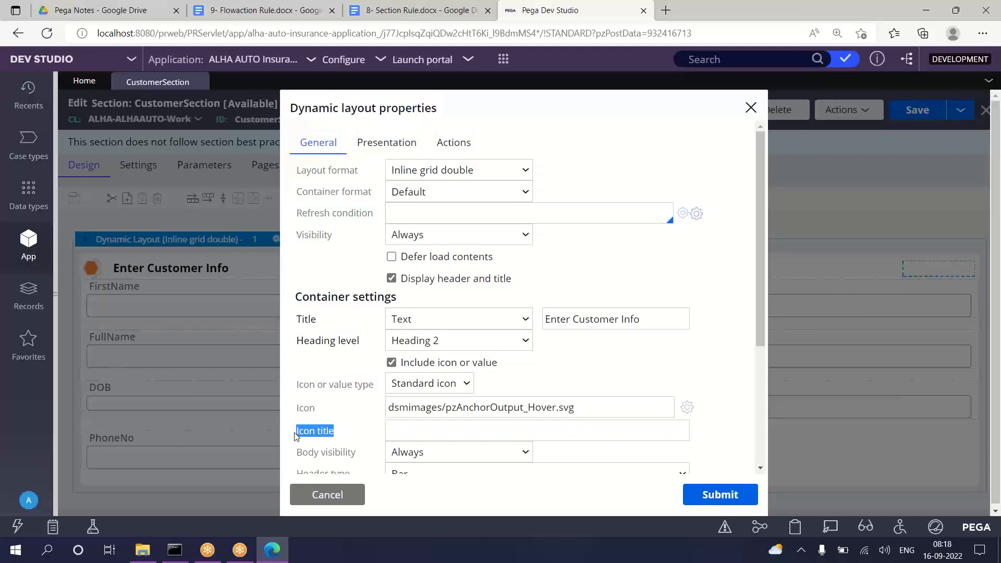
pyautogui.click(669, 367)
pyautogui.scroll(-2, 428, 386)
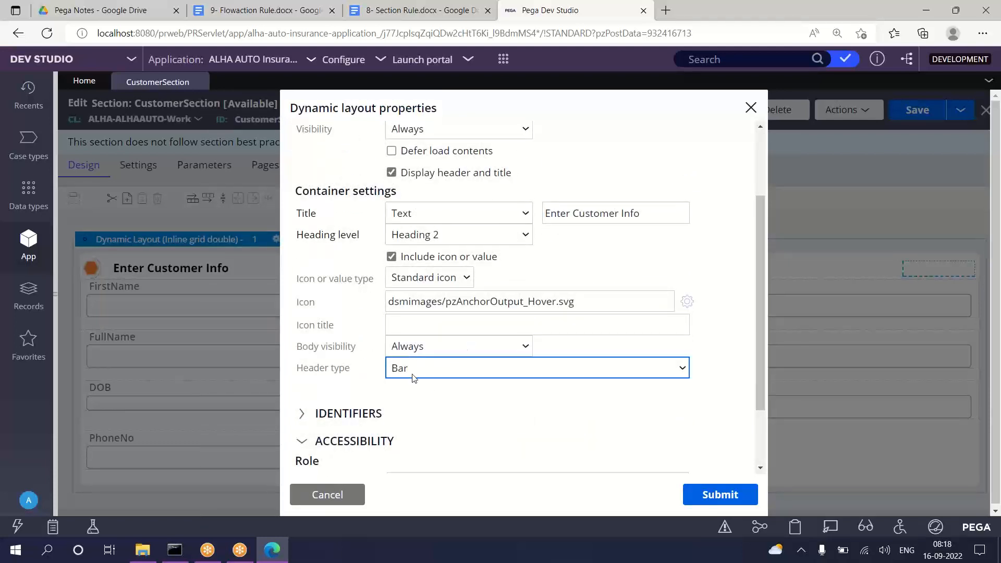
pyautogui.click(410, 375)
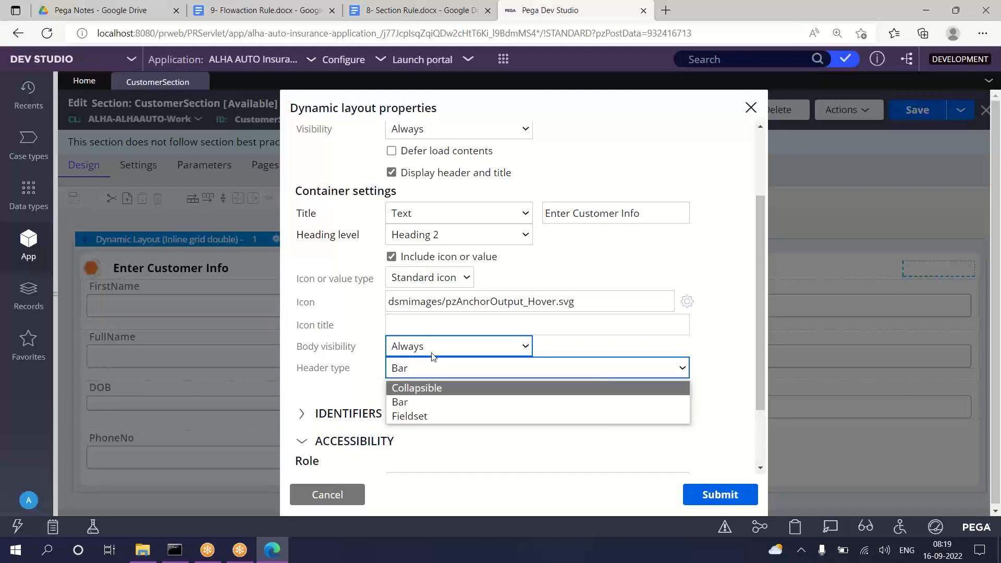
pyautogui.click(526, 350)
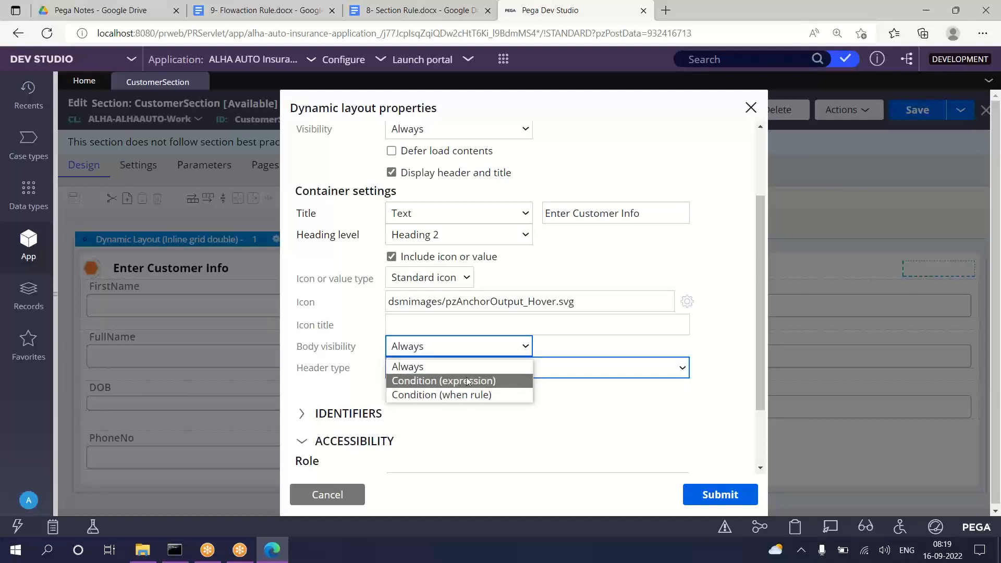
pyautogui.click(364, 350)
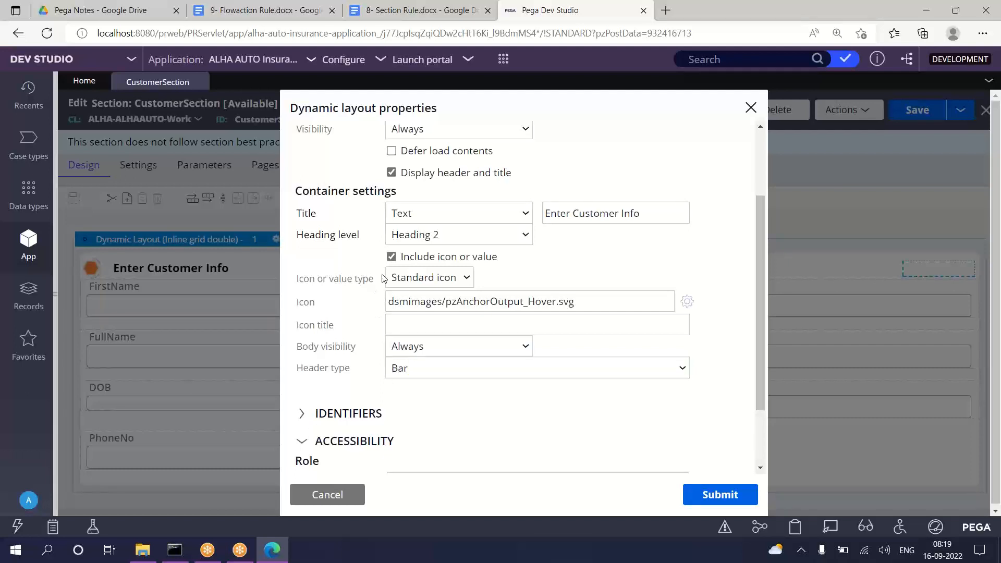
# Step: Look over the layout's actions, presentation, refresh condition and visibility settings, and submit the properties
pyautogui.scroll(3, 383, 278)
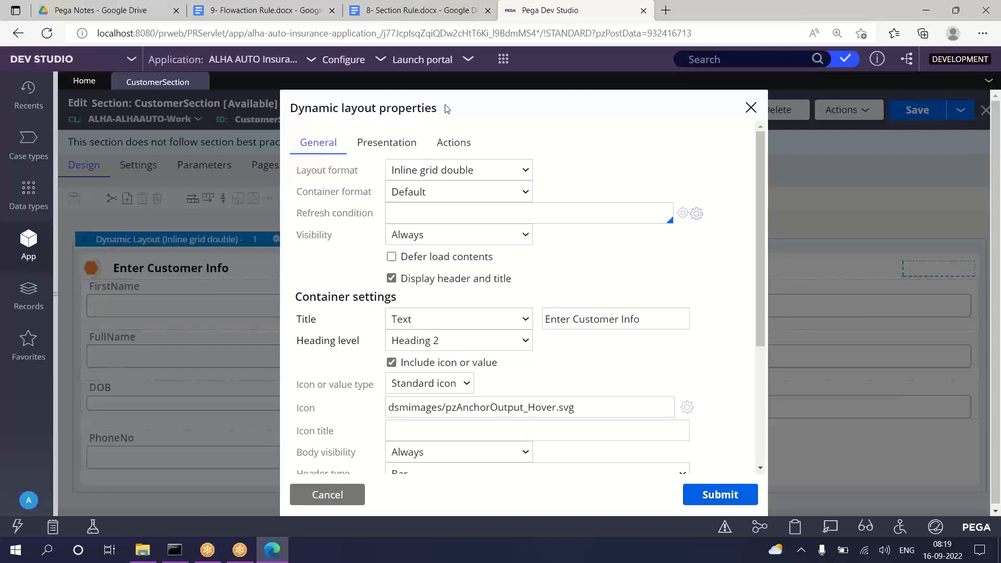
pyautogui.click(452, 148)
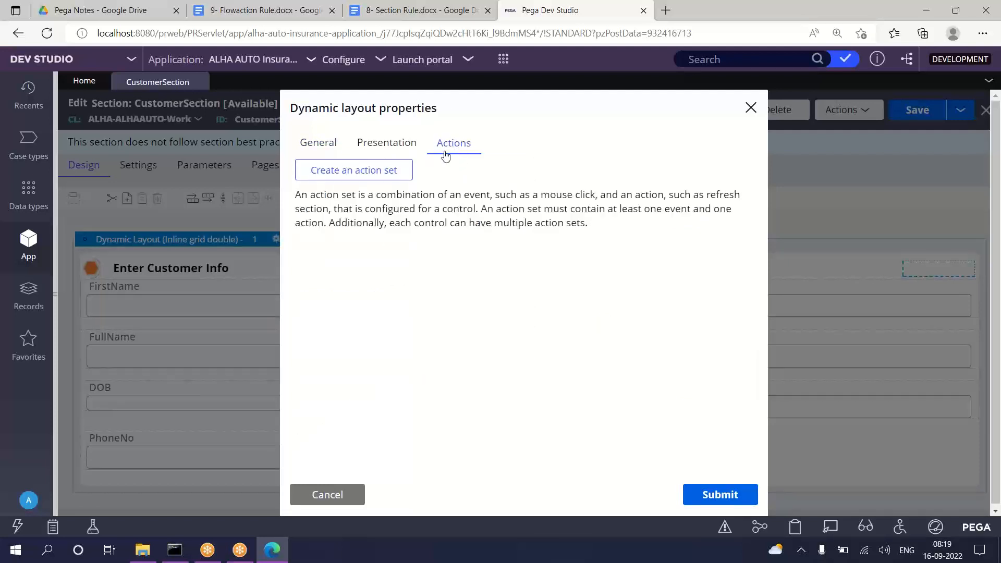
pyautogui.click(387, 147)
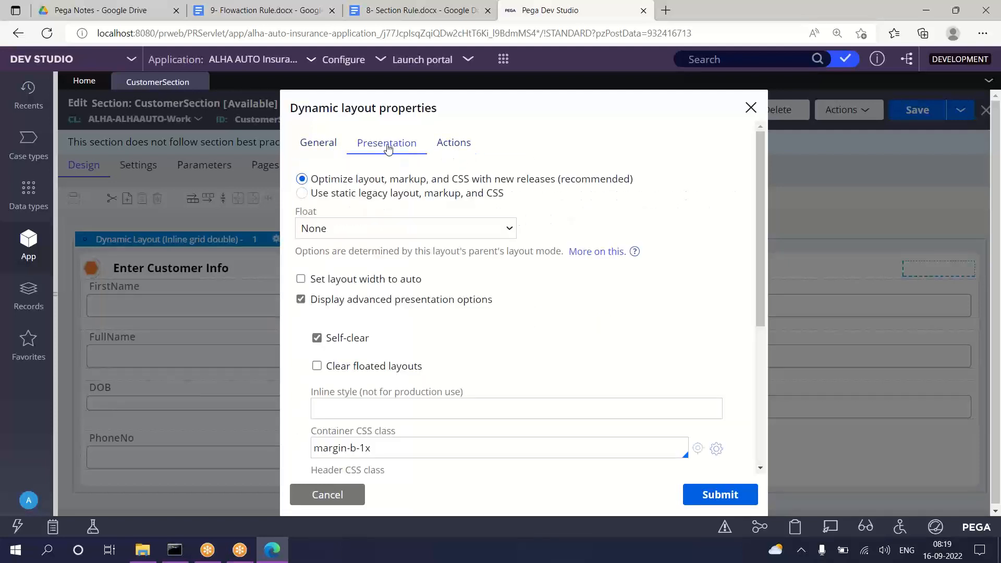
pyautogui.click(321, 149)
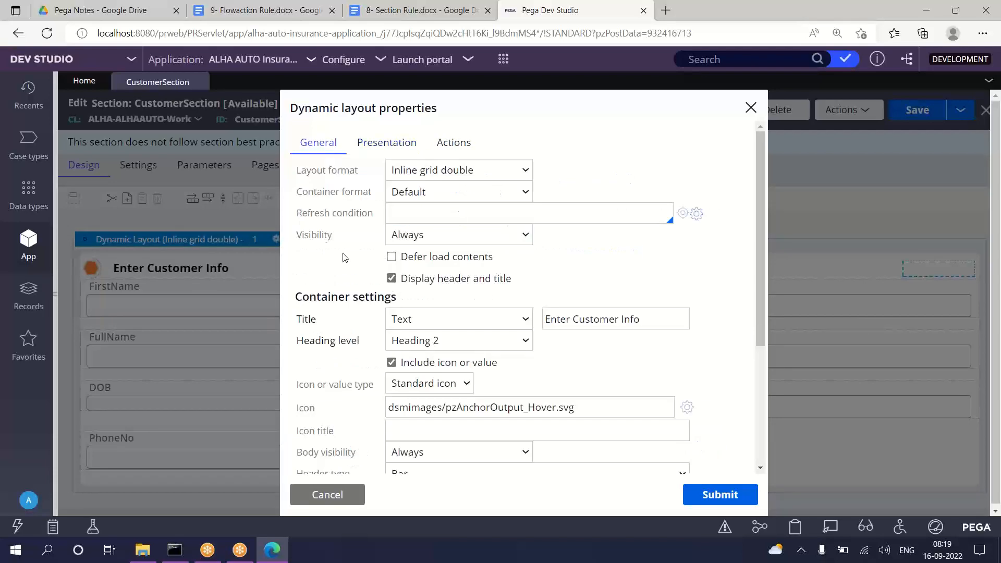
pyautogui.moveTo(296, 214); pyautogui.dragTo(340, 237)
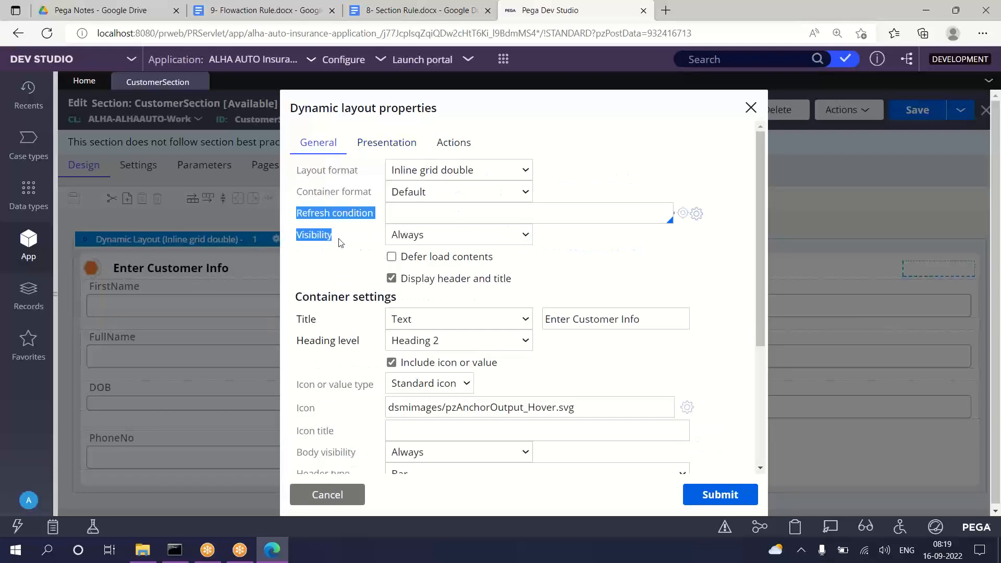
pyautogui.click(722, 497)
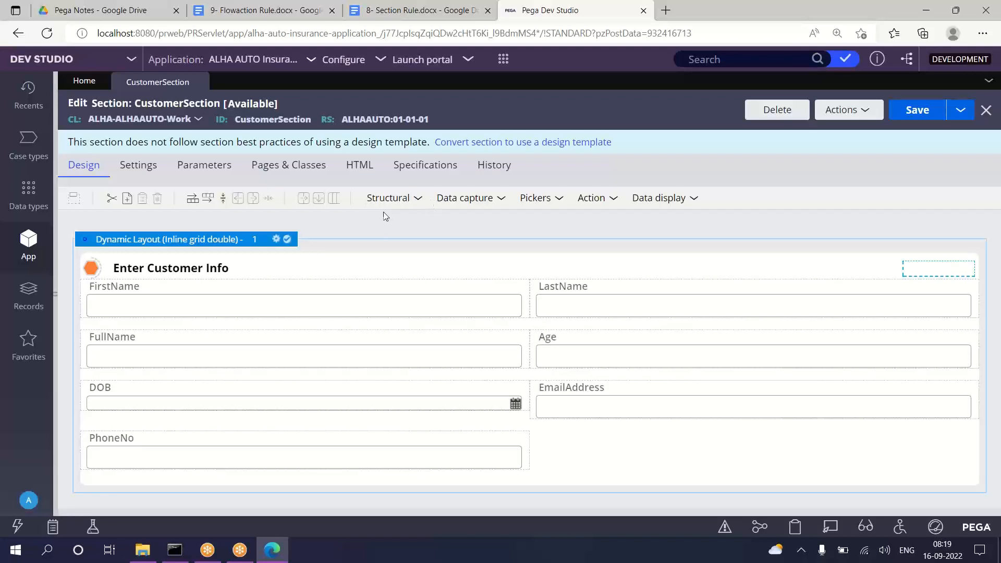
# Step: Review the structural, data capture and picker controls that can be added to the section
pyautogui.click(413, 204)
pyautogui.click(471, 203)
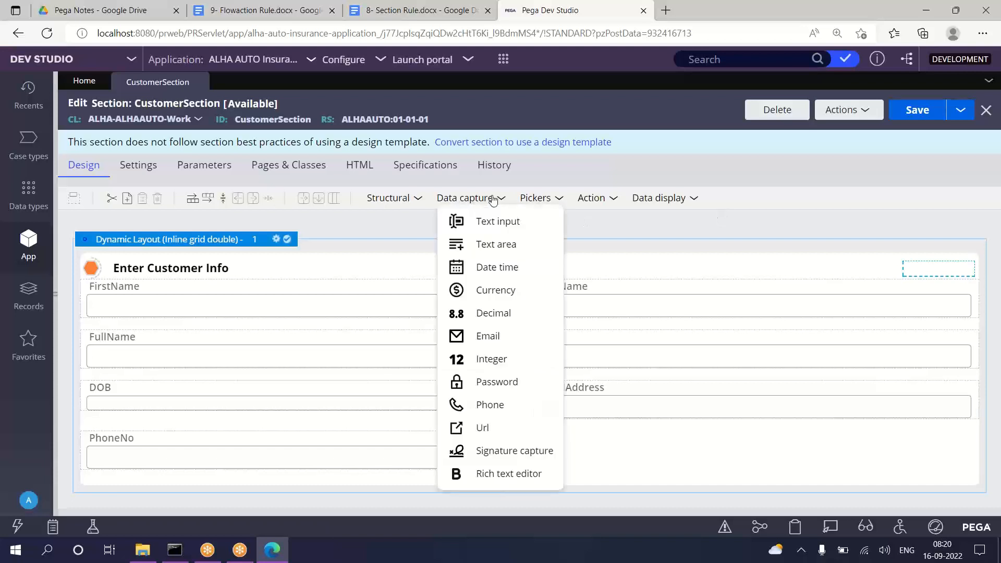
pyautogui.click(560, 200)
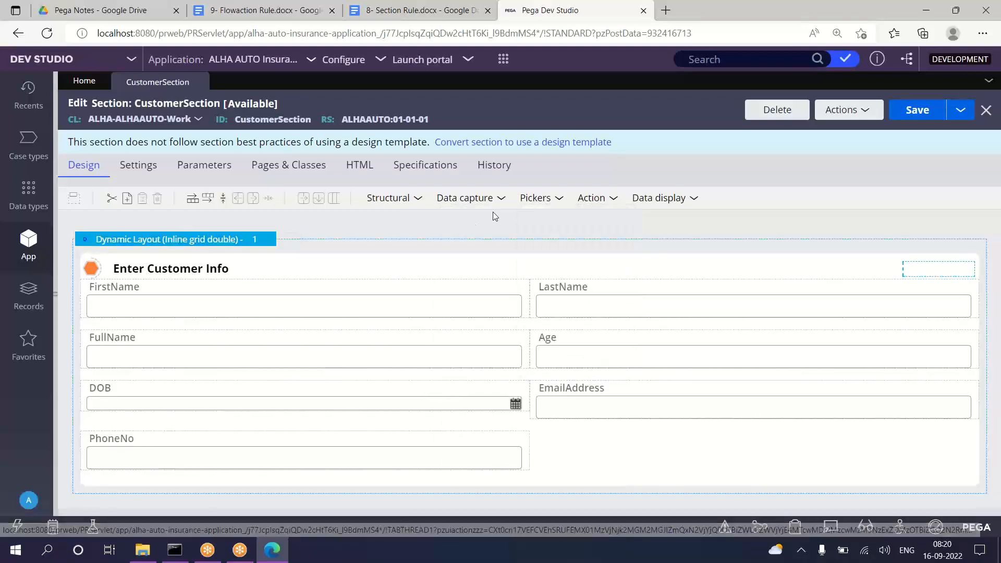
# Step: Review the action and data display controls that can be added to the section
pyautogui.click(608, 201)
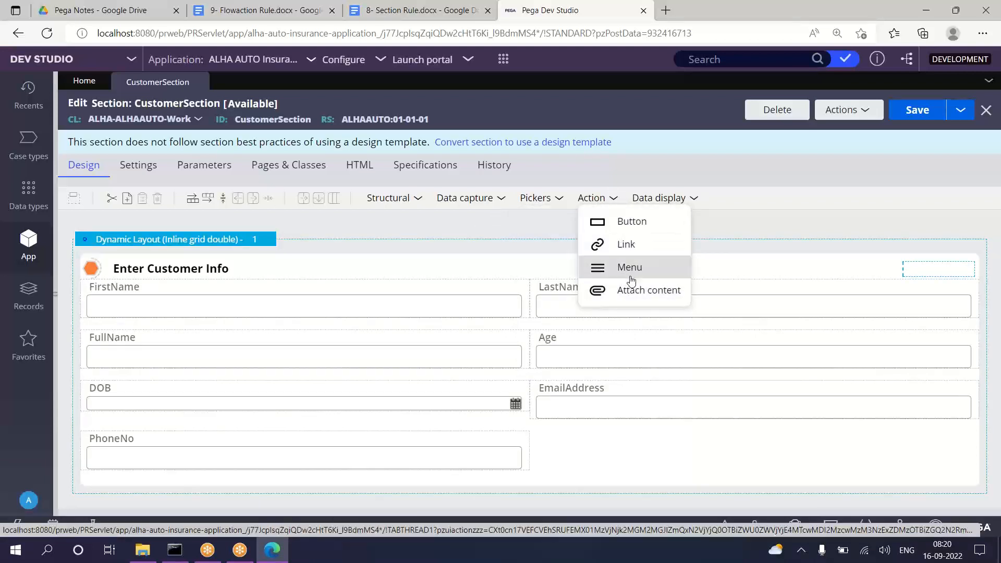
pyautogui.click(670, 199)
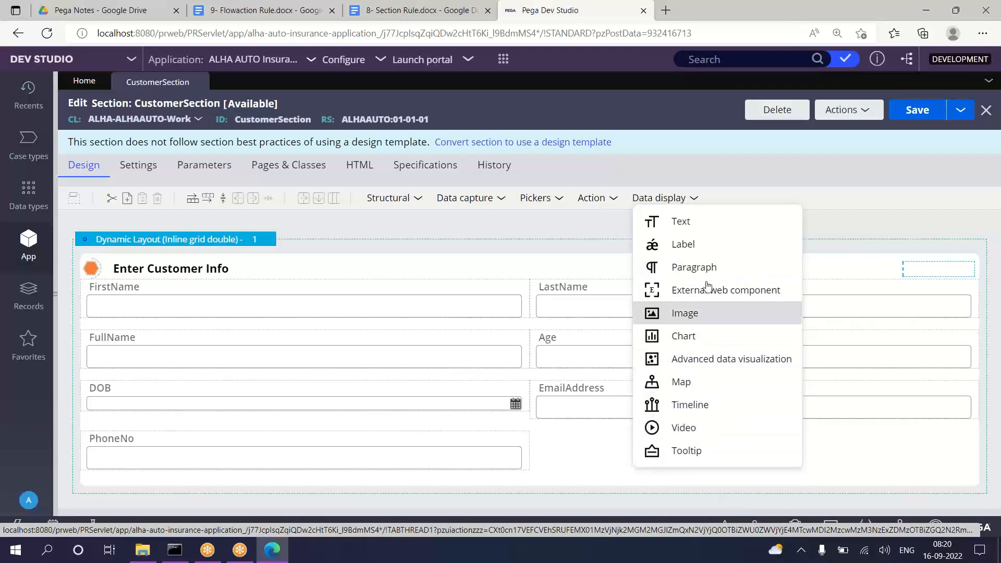
pyautogui.click(511, 218)
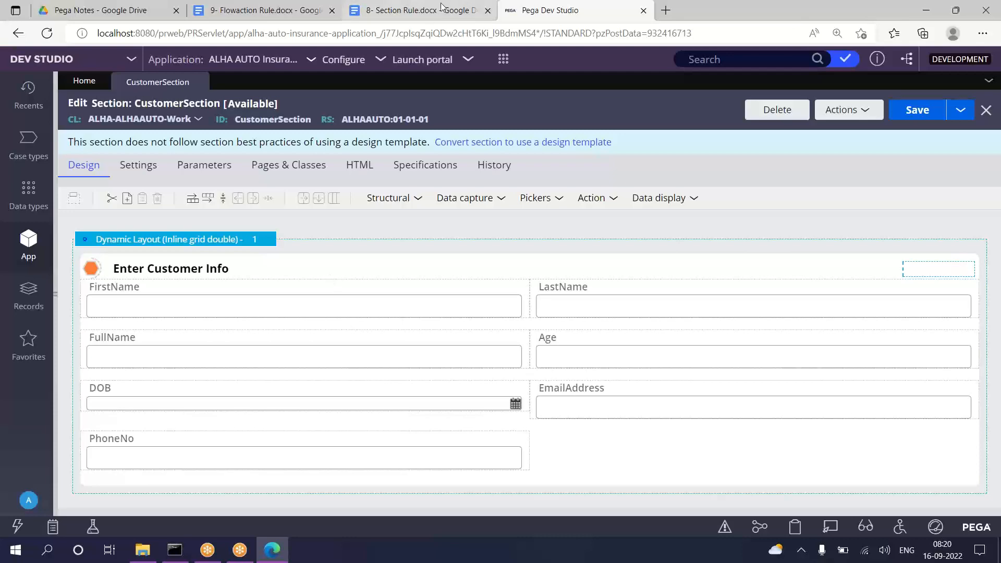
# Step: Switch to the 8- Section Rule notes in Google Docs and read how to change the layout format, display the header and add a title
pyautogui.click(417, 22)
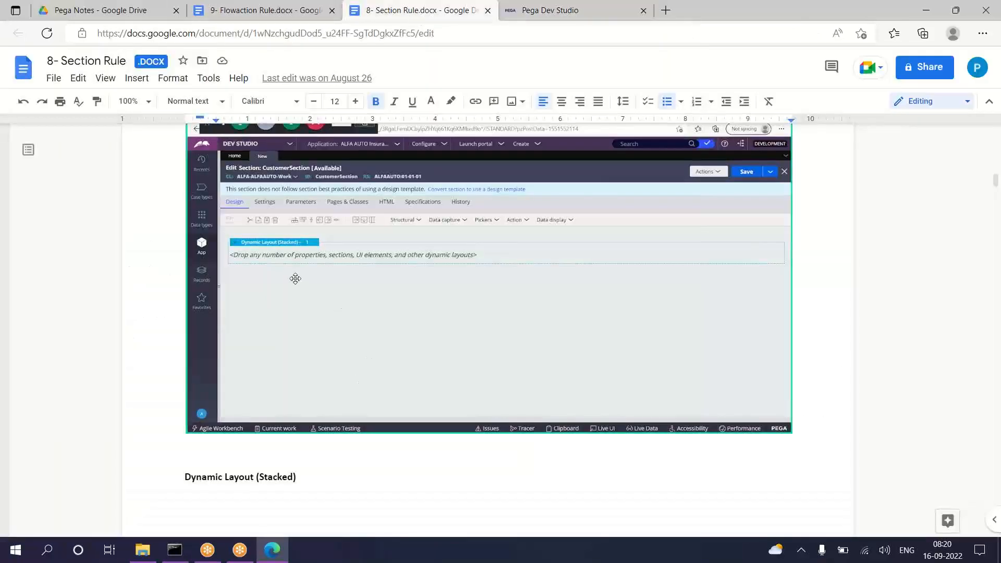
pyautogui.scroll(-3, 297, 277)
pyautogui.scroll(-4, 320, 373)
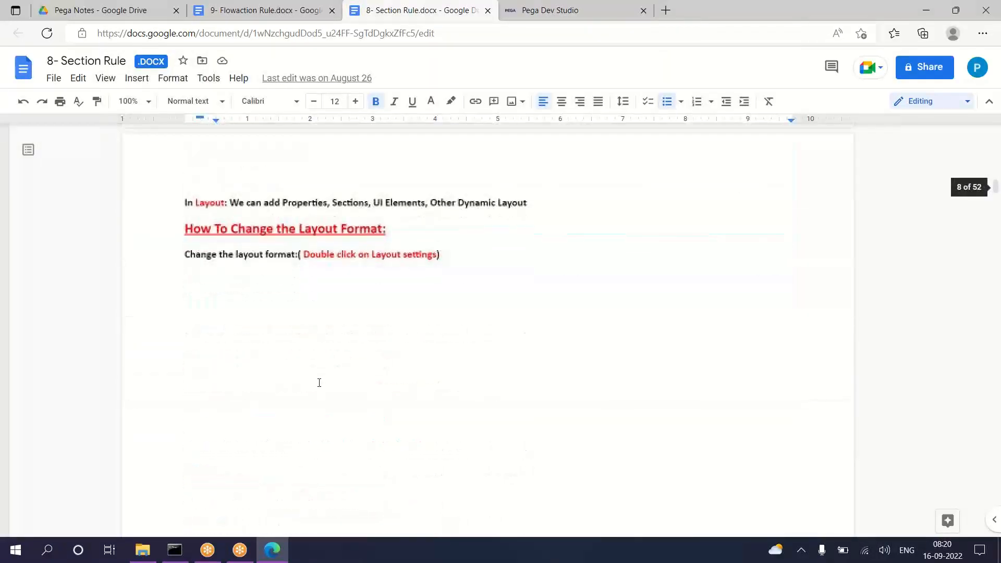
pyautogui.scroll(8, 307, 248)
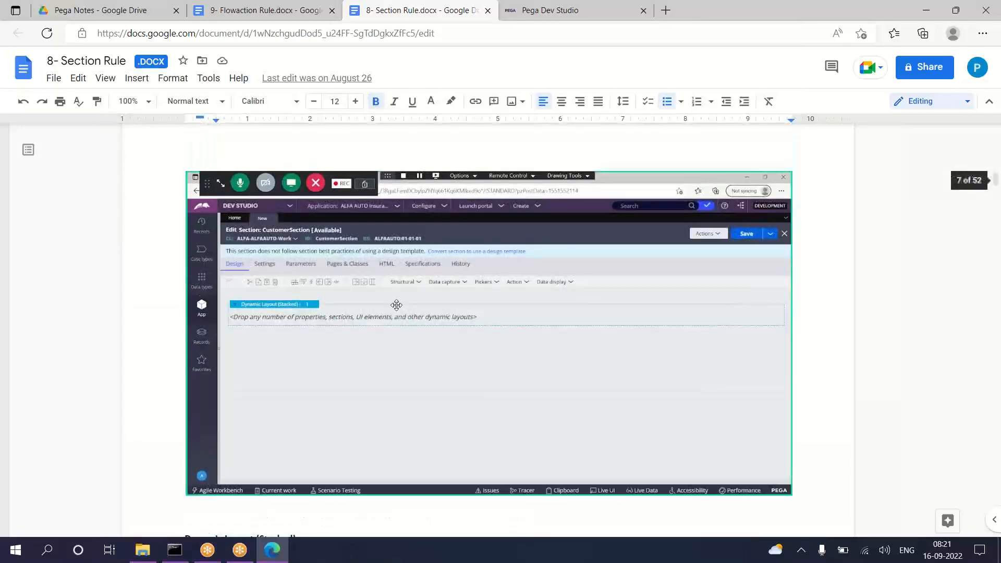
pyautogui.scroll(-5, 263, 336)
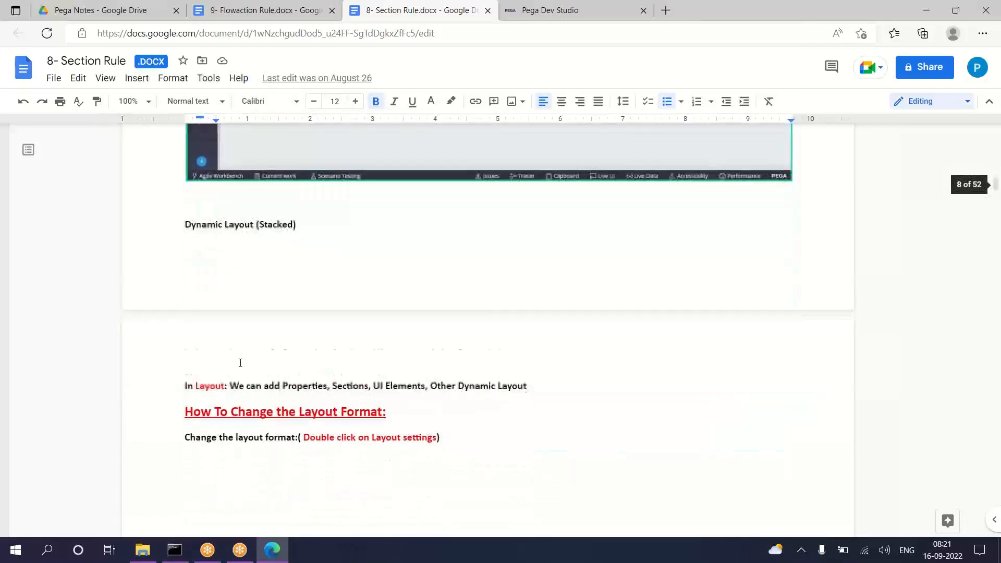
pyautogui.scroll(-2, 240, 360)
pyautogui.moveTo(187, 298); pyautogui.dragTo(406, 288)
pyautogui.scroll(-16, 380, 336)
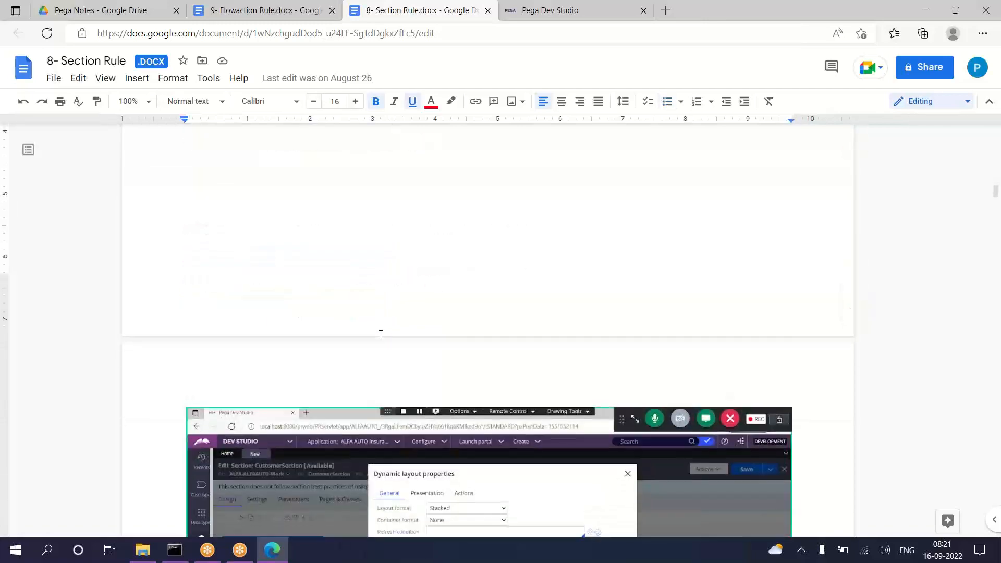
pyautogui.scroll(-14, 428, 253)
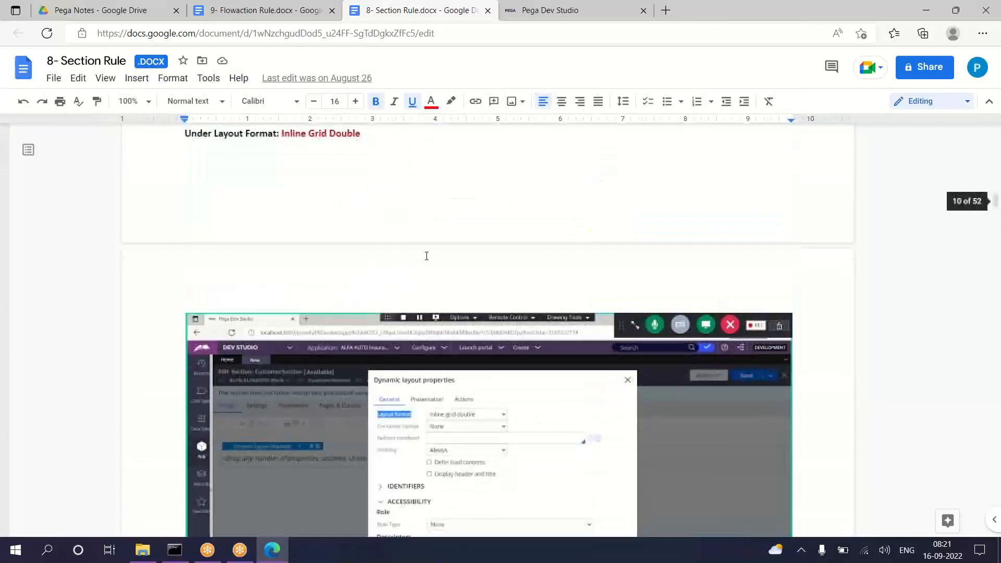
pyautogui.scroll(-5, 428, 280)
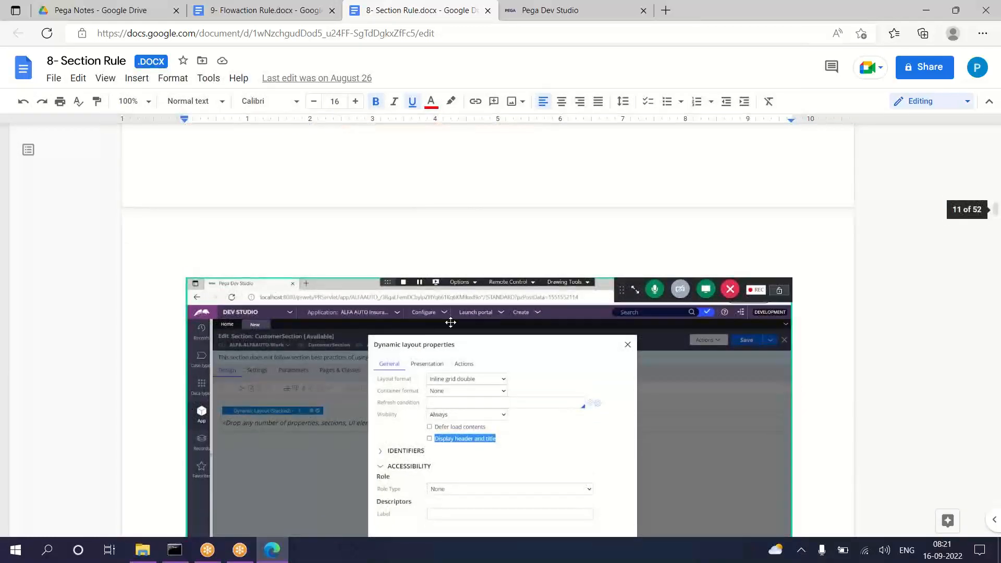
pyautogui.scroll(-11, 479, 314)
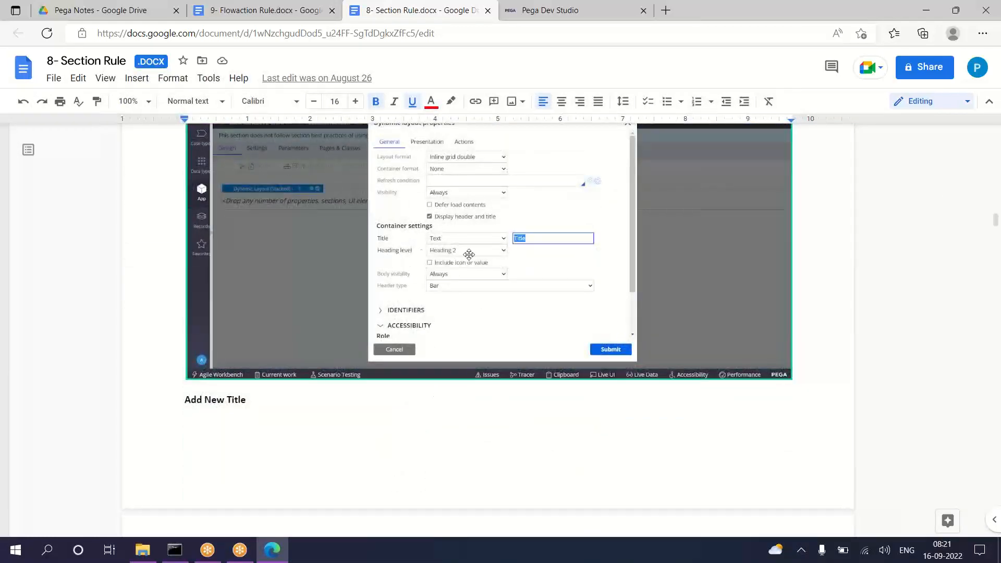
pyautogui.scroll(-13, 481, 270)
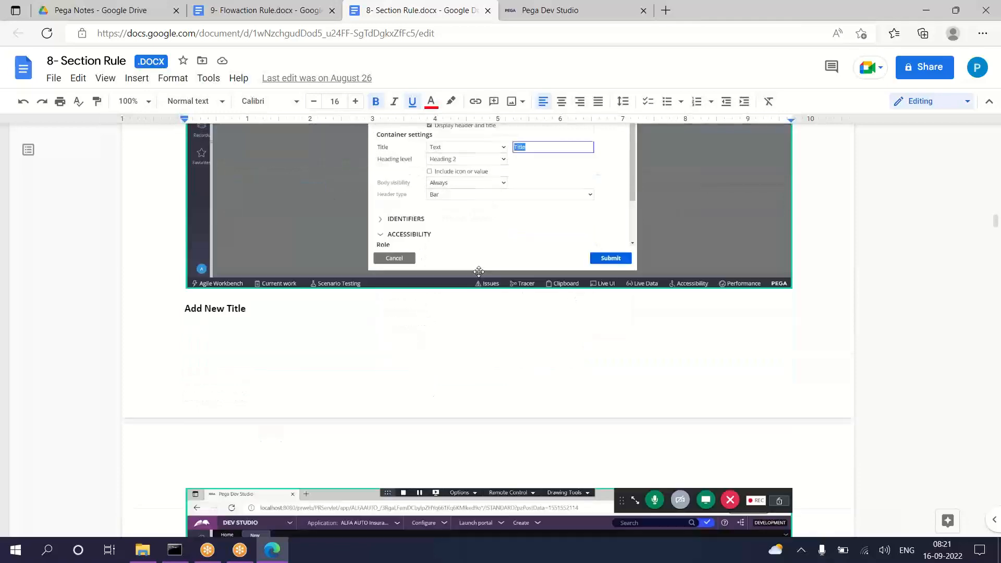
pyautogui.scroll(-7, 487, 282)
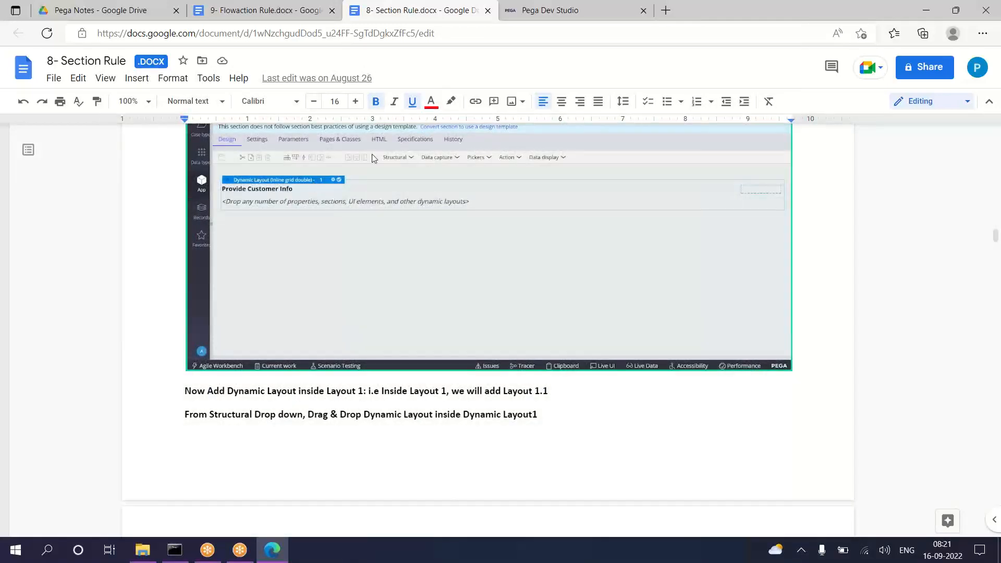
# Step: Compare the section with the notes and highlight the instruction on adding Layout 1.1 inside Dynamic Layout 1
pyautogui.click(556, 16)
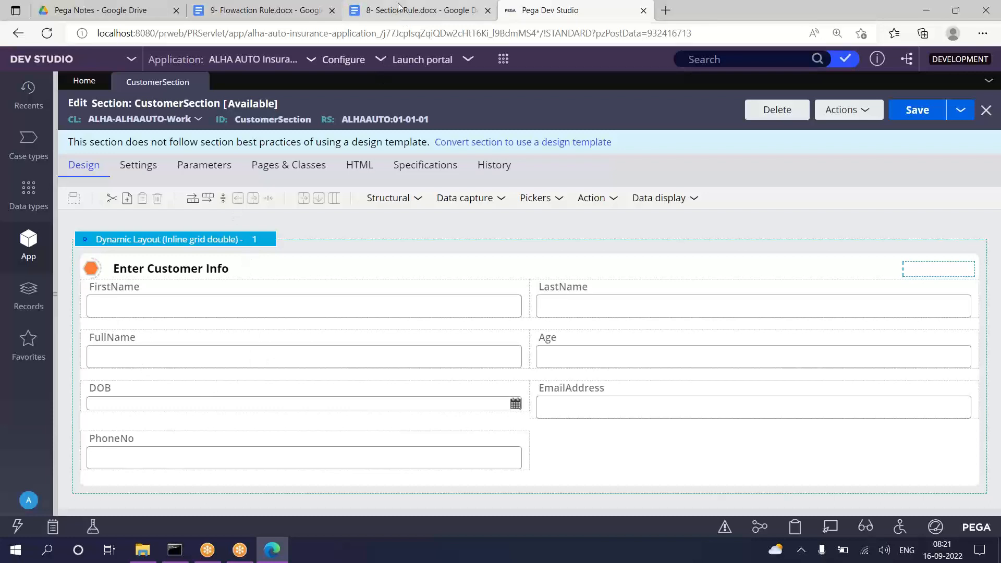
pyautogui.click(414, 10)
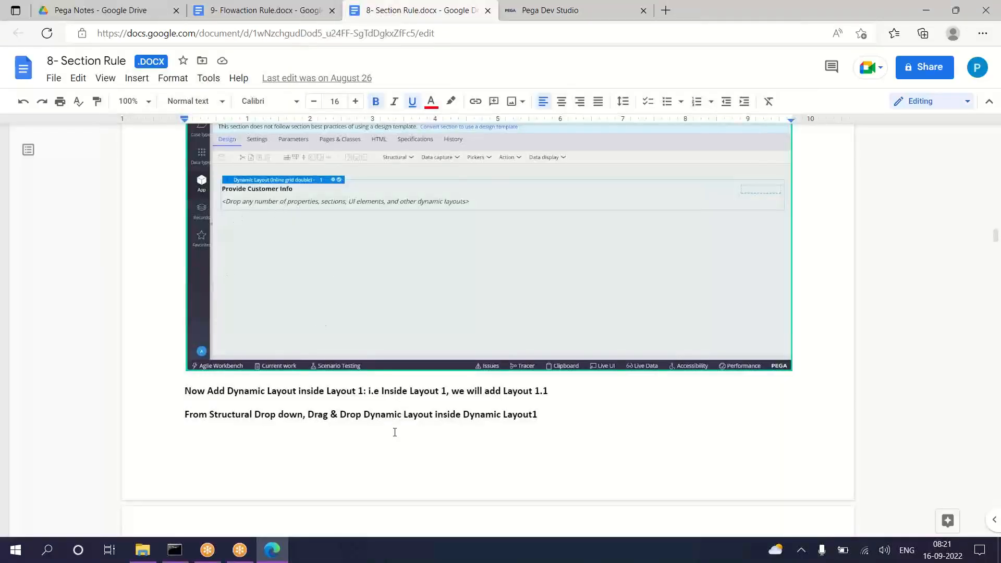
pyautogui.moveTo(504, 392); pyautogui.dragTo(590, 466)
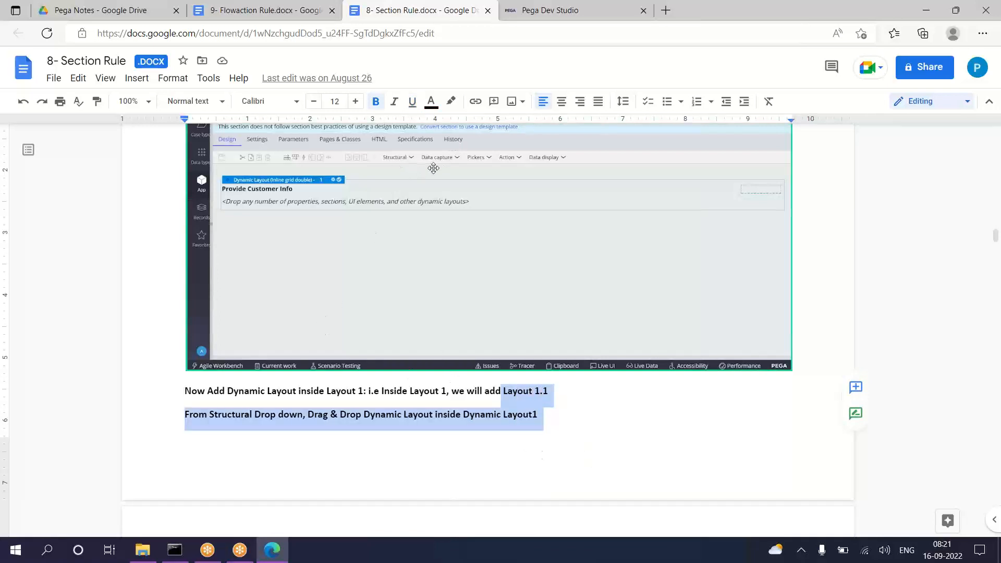
# Step: Return to Pega Dev Studio and insert a dynamic layout inside Layout 1, ahead of the FirstName field
pyautogui.click(577, 12)
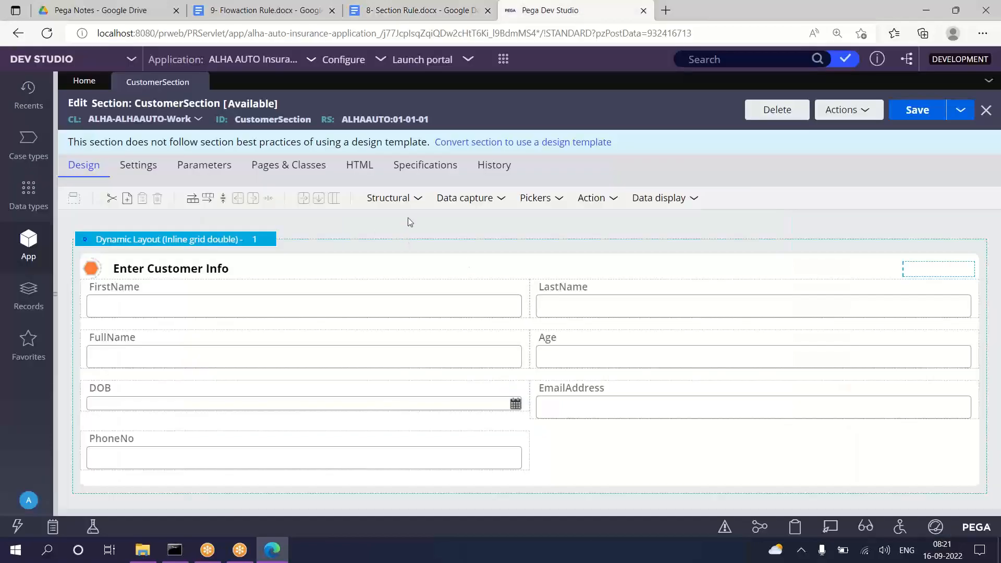
pyautogui.click(419, 199)
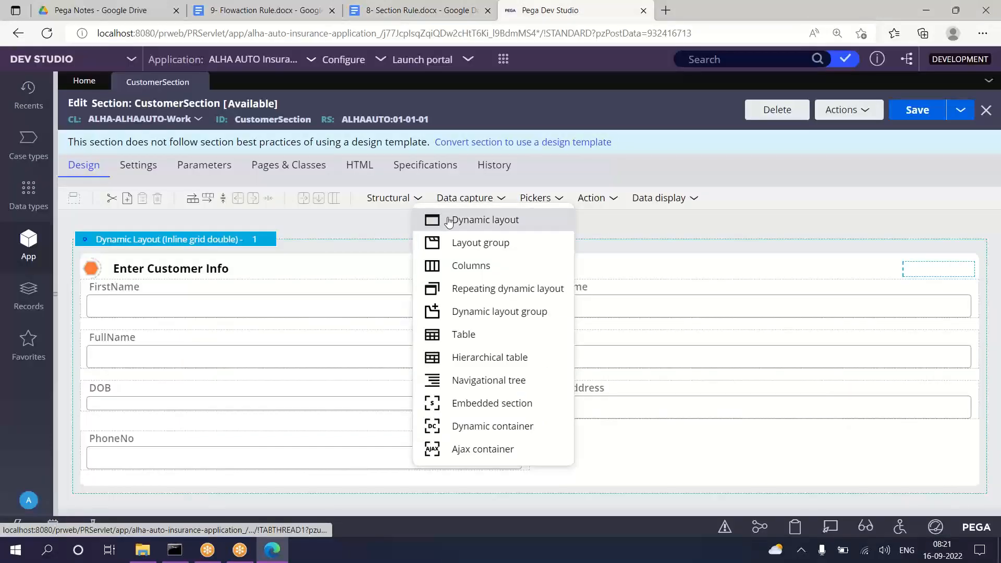
pyautogui.moveTo(439, 224); pyautogui.dragTo(82, 304)
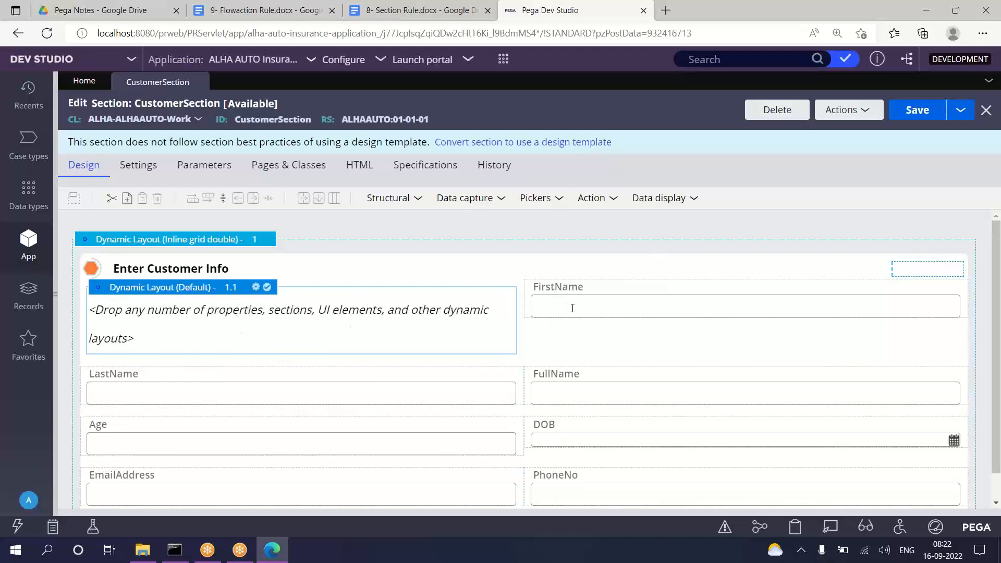
# Step: Move the FirstName, LastName and FullName fields into nested dynamic layout 1.1 in that order
pyautogui.moveTo(572, 308); pyautogui.dragTo(188, 321)
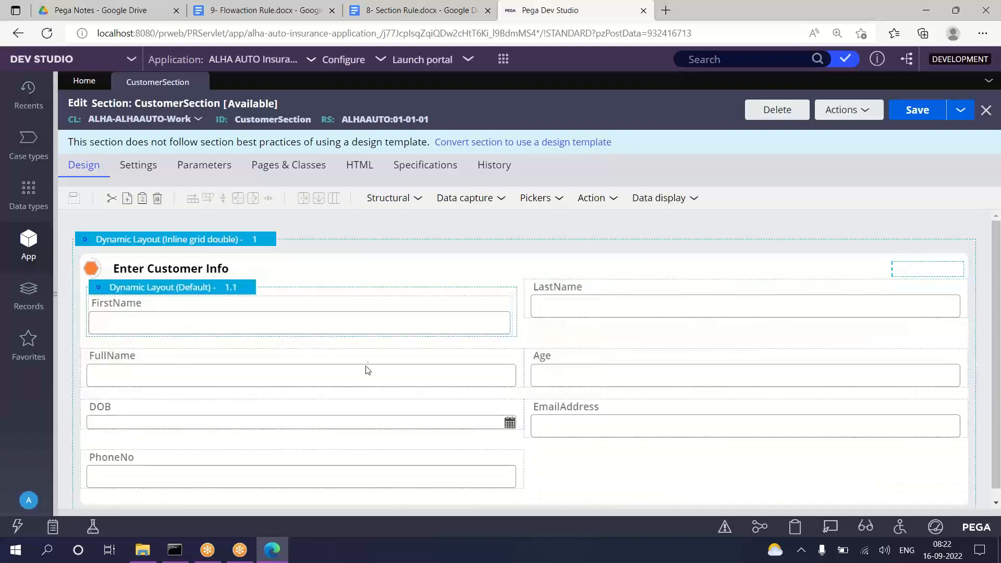
pyautogui.click(590, 301)
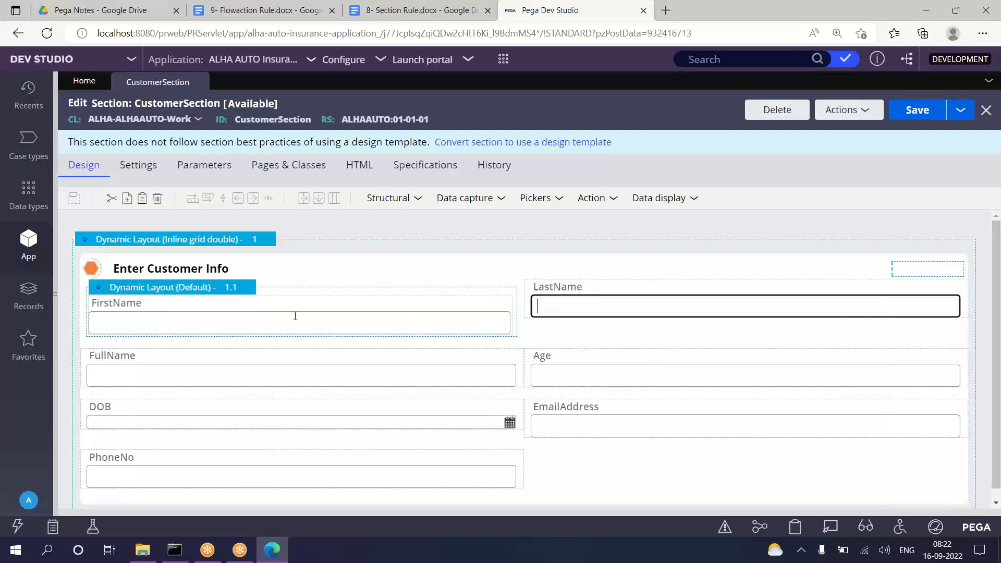
pyautogui.click(578, 307)
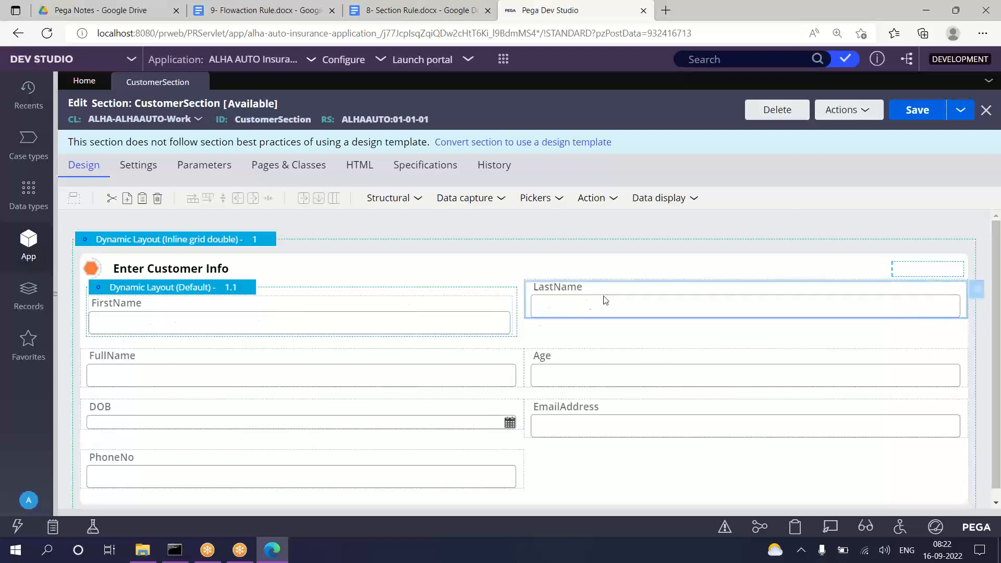
pyautogui.moveTo(605, 300); pyautogui.dragTo(222, 341)
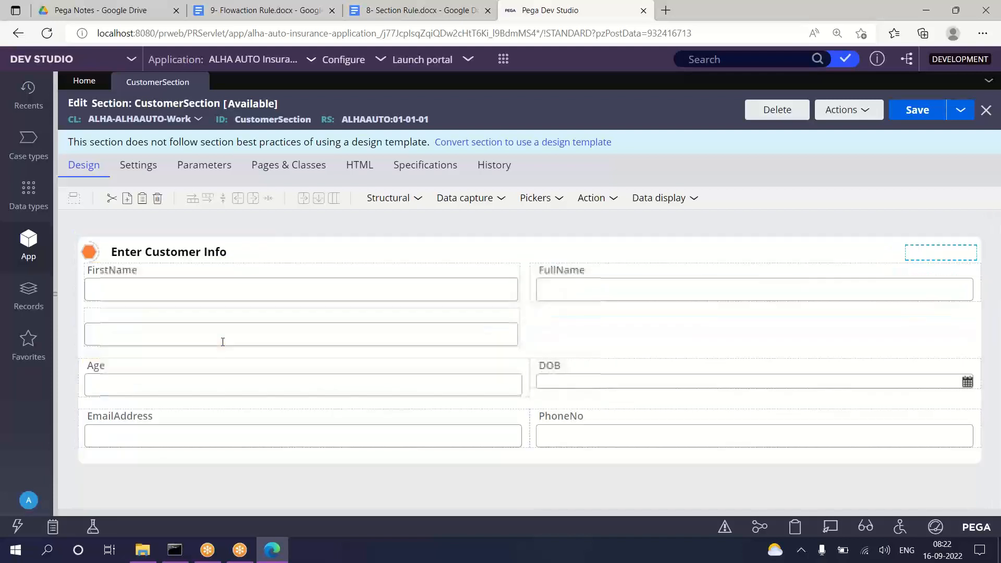
pyautogui.click(617, 304)
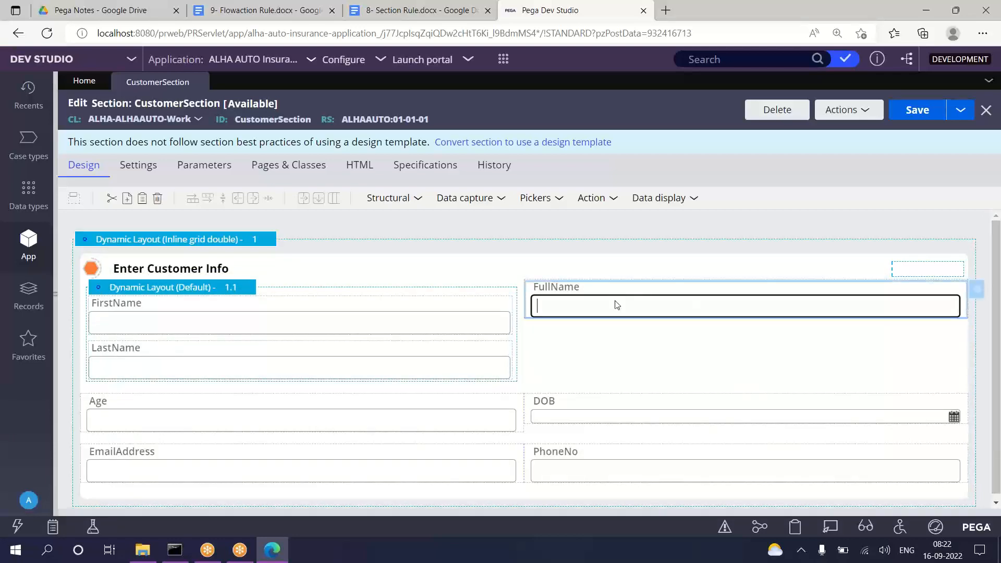
pyautogui.moveTo(706, 305)
pyautogui.mouseDown()
pyautogui.moveTo(94, 271)
pyautogui.moveTo(157, 371)
pyautogui.moveTo(157, 392)
pyautogui.moveTo(173, 394)
pyautogui.mouseUp()
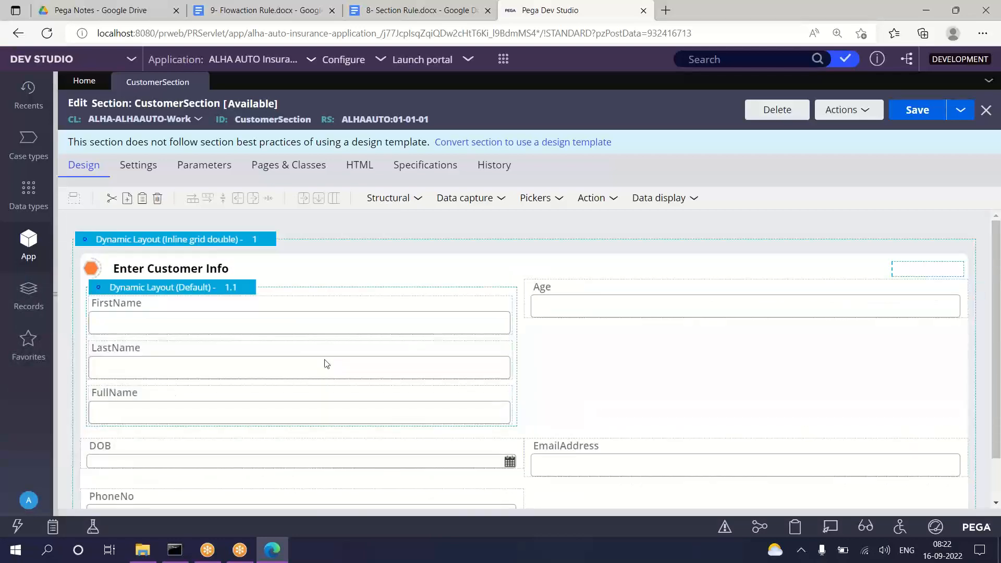
# Step: Move DOB into nested layout 1.1 below FullName and place EmailAddress between FullName and DOB
pyautogui.scroll(-1, 449, 327)
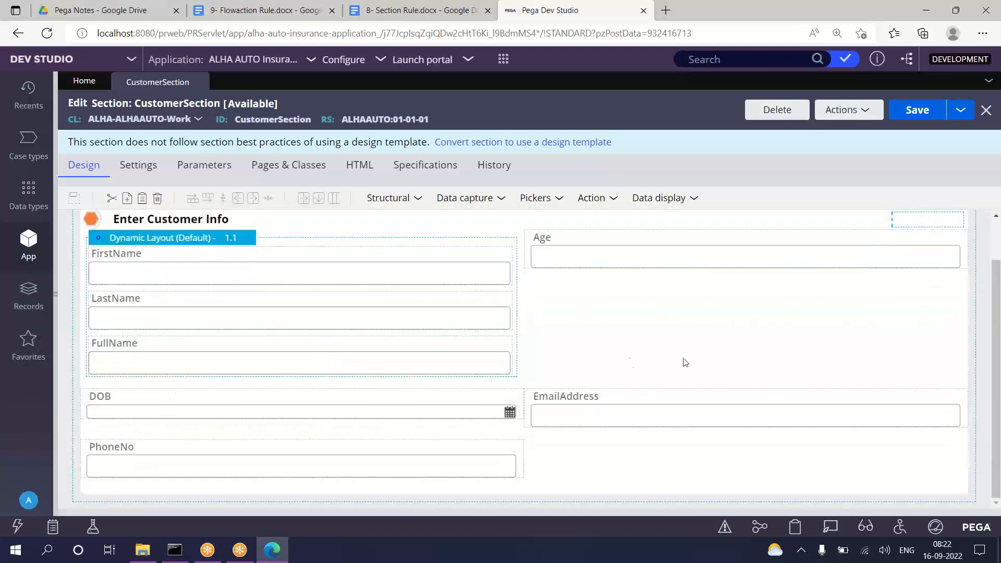
pyautogui.click(143, 414)
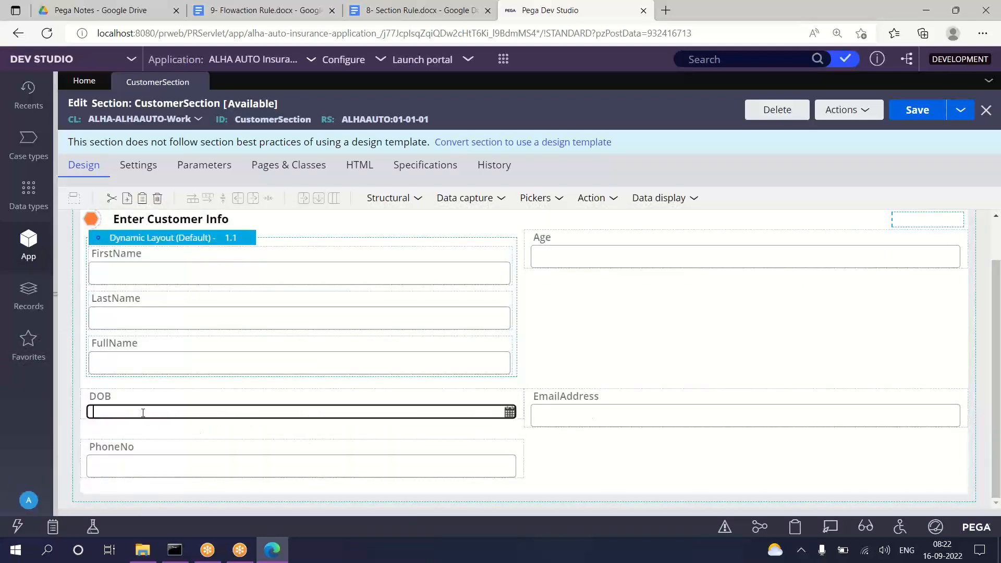
pyautogui.moveTo(148, 415); pyautogui.dragTo(148, 393)
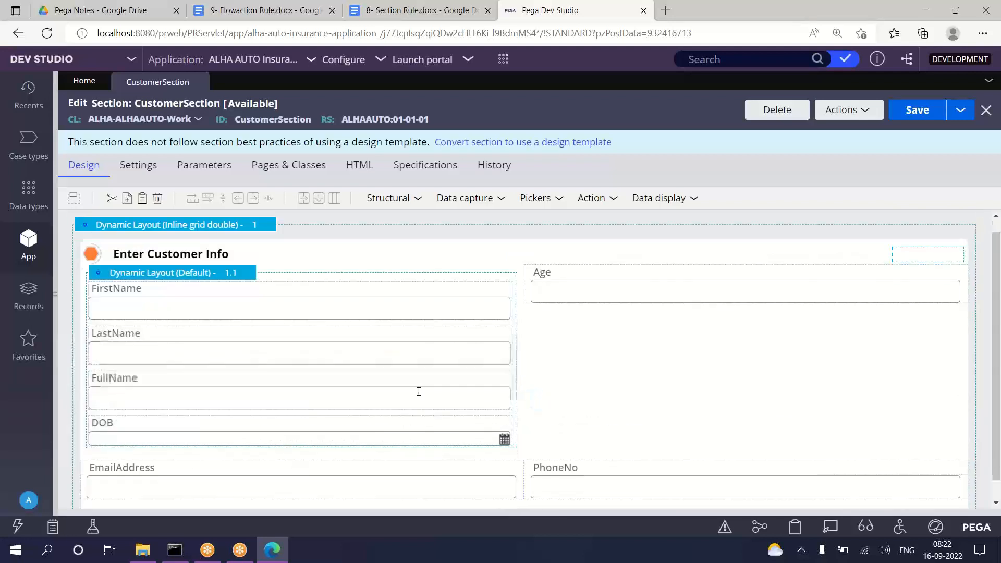
pyautogui.click(213, 471)
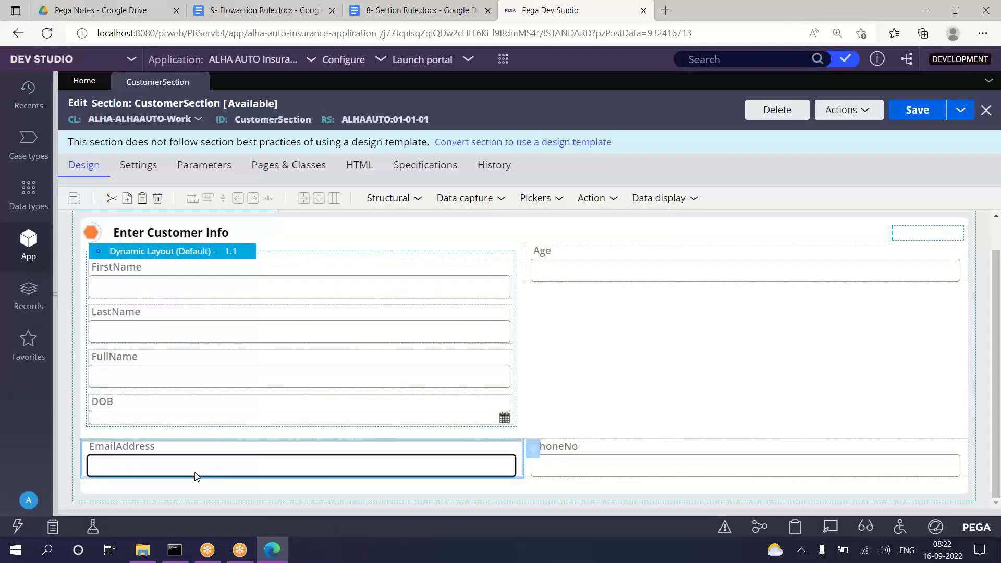
pyautogui.moveTo(195, 475); pyautogui.dragTo(204, 408)
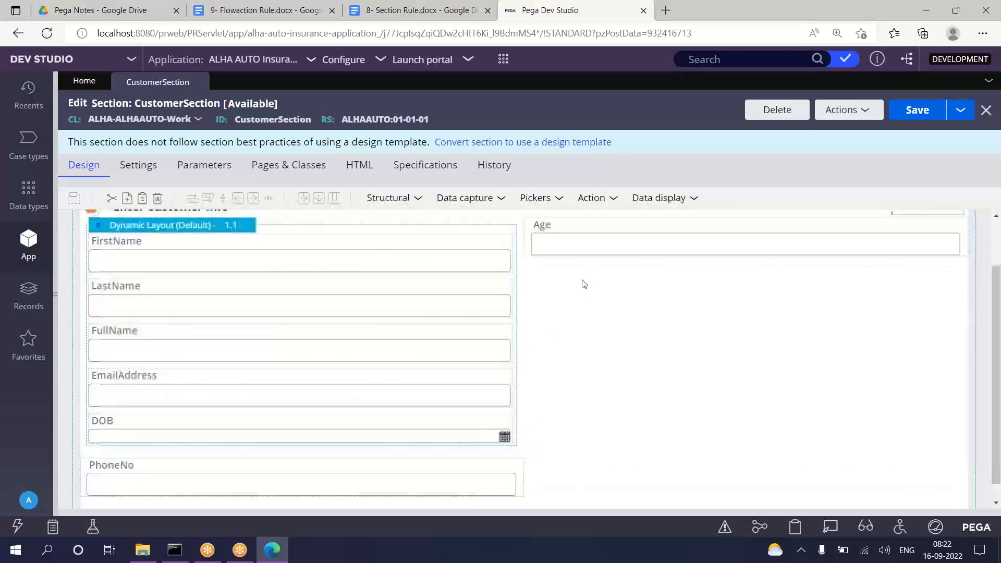
# Step: Move Age into nested layout 1.1 below DOB and place PhoneNo between DOB and Age
pyautogui.click(567, 310)
pyautogui.moveTo(581, 313); pyautogui.dragTo(109, 440)
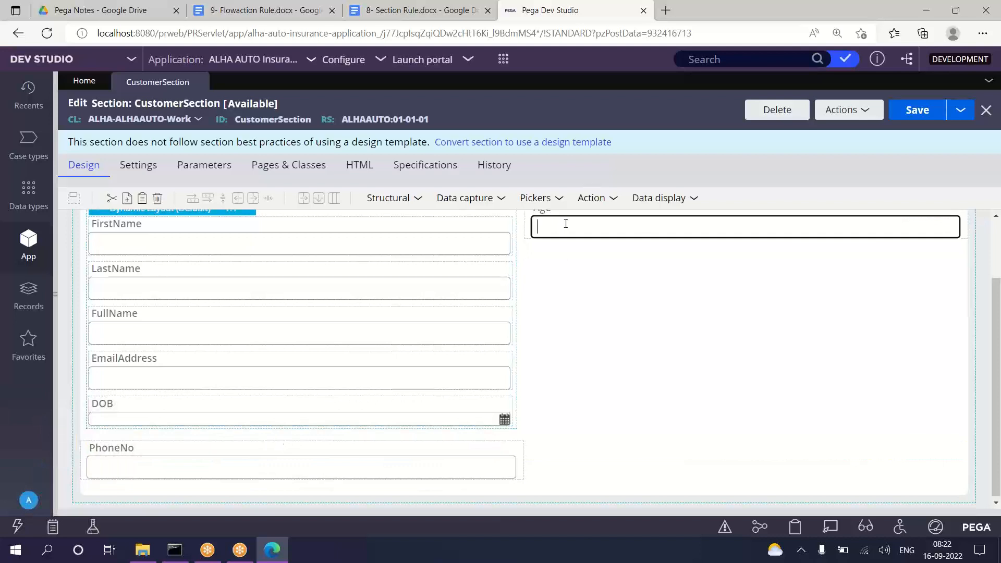
pyautogui.moveTo(598, 233); pyautogui.dragTo(152, 440)
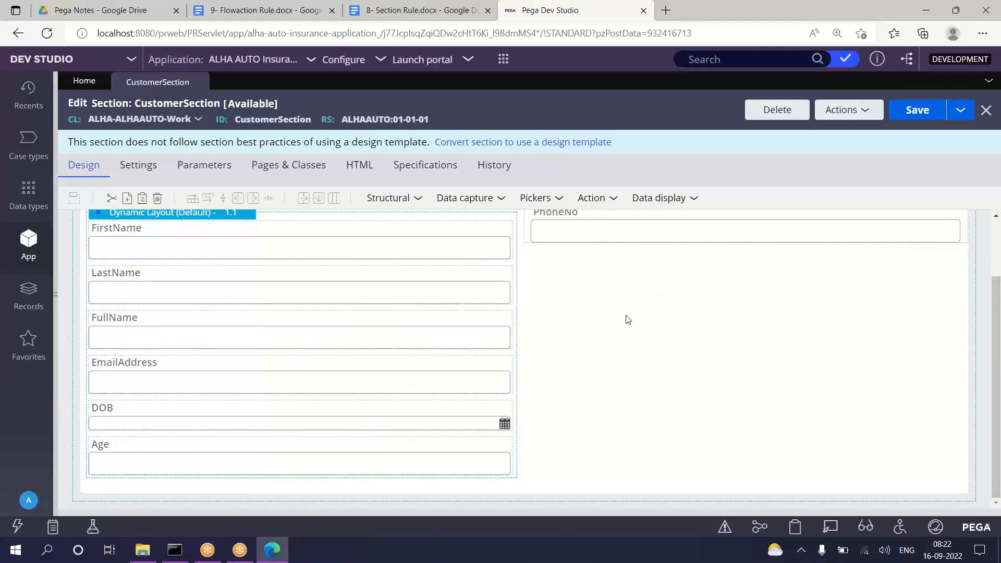
pyautogui.moveTo(617, 233); pyautogui.dragTo(142, 454)
# Step: Set nested dynamic layout 1.1's layout format to Other with the Simple list format and apply it
pyautogui.scroll(-1, 306, 333)
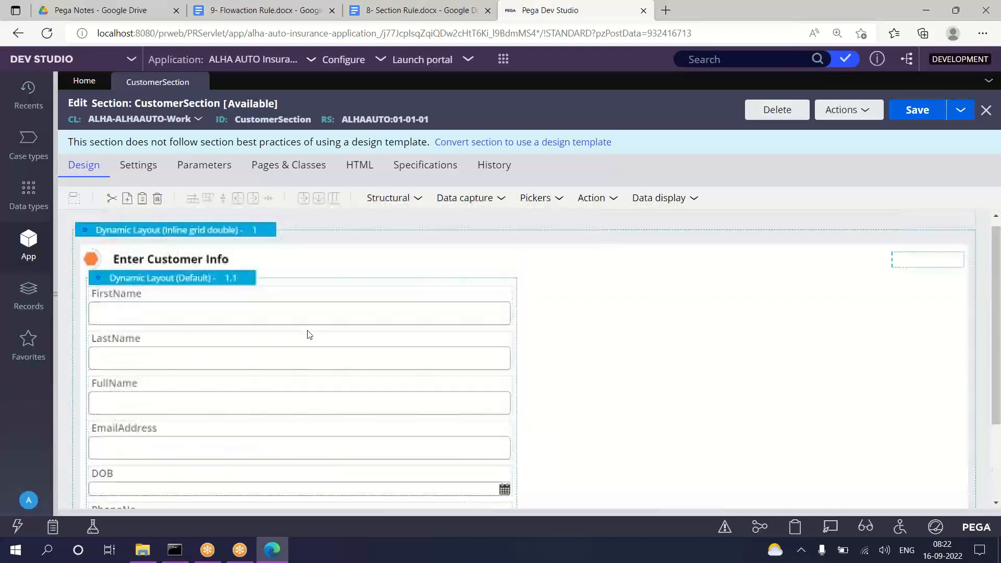
pyautogui.scroll(-3, 303, 328)
pyautogui.scroll(3, 291, 318)
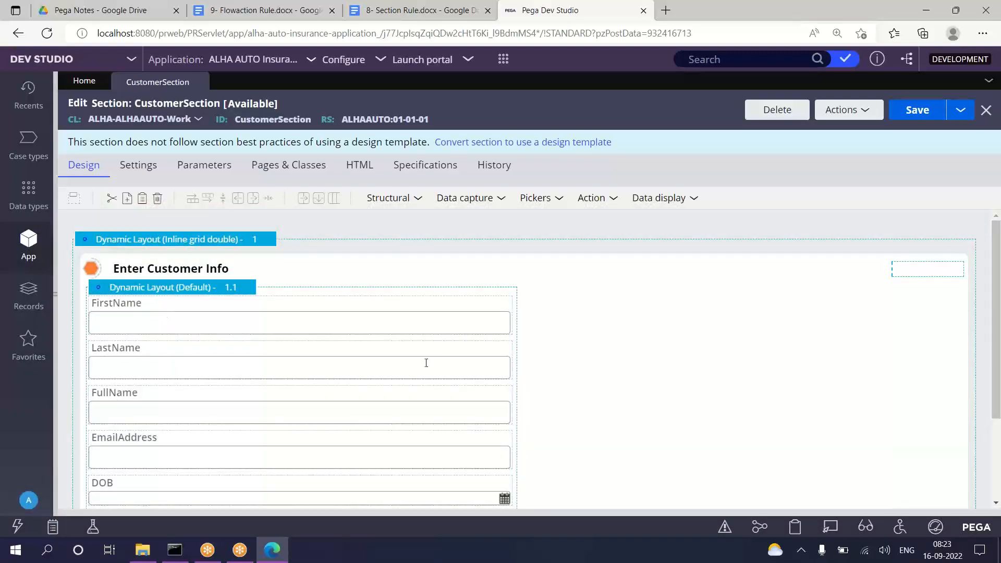
pyautogui.scroll(-3, 425, 364)
pyautogui.scroll(3, 416, 370)
pyautogui.doubleClick(180, 288)
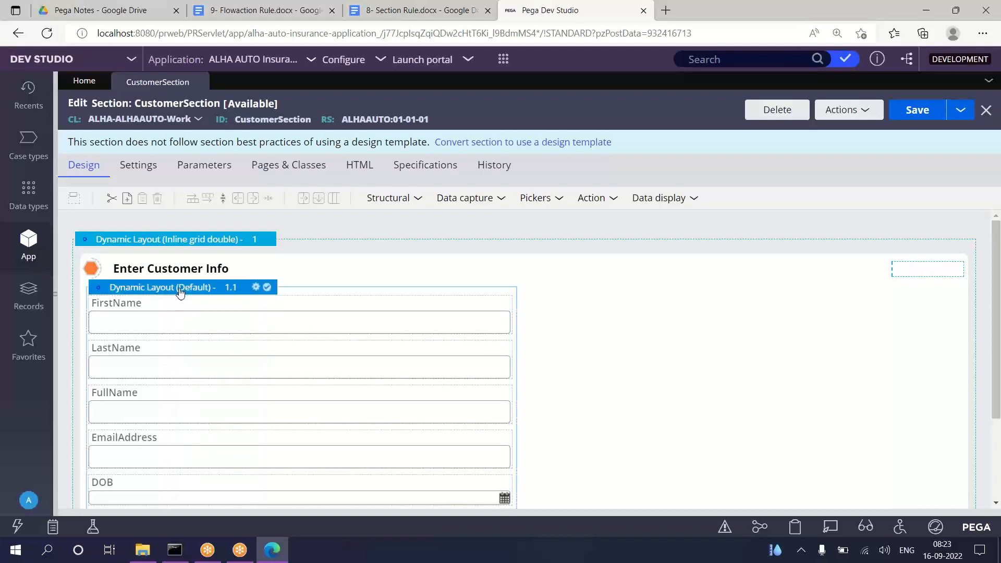
pyautogui.click(409, 171)
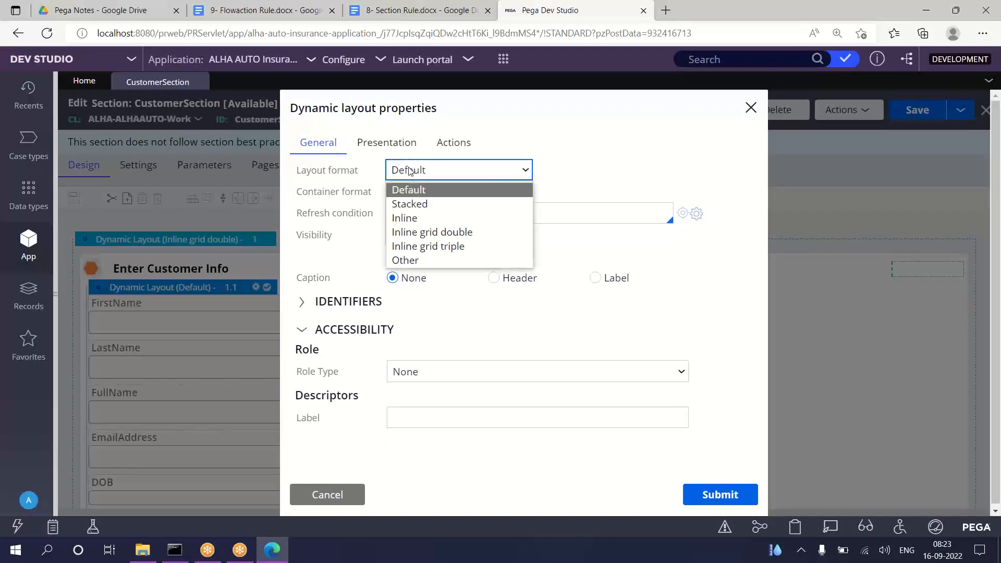
pyautogui.click(409, 260)
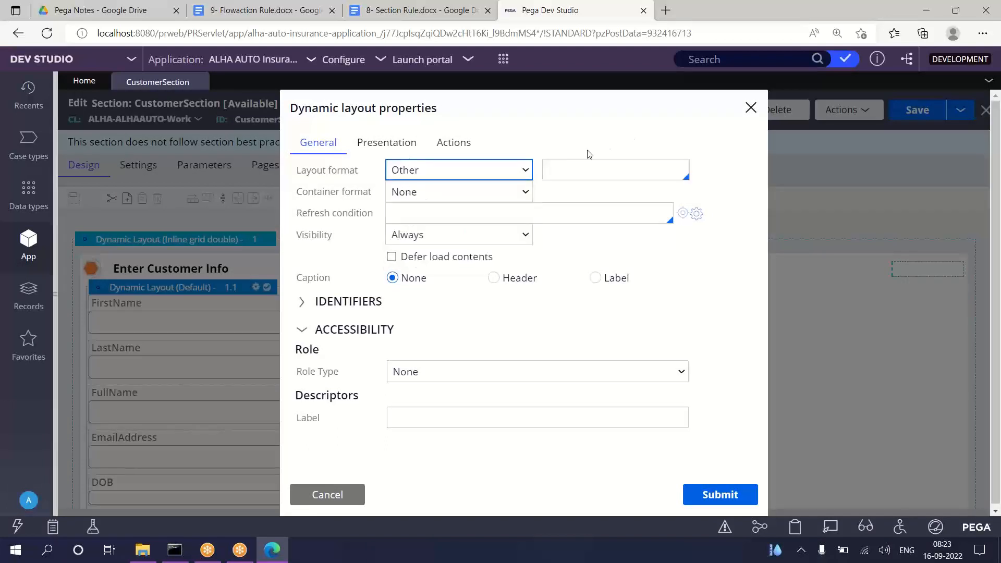
pyautogui.click(571, 166)
pyautogui.write('s')
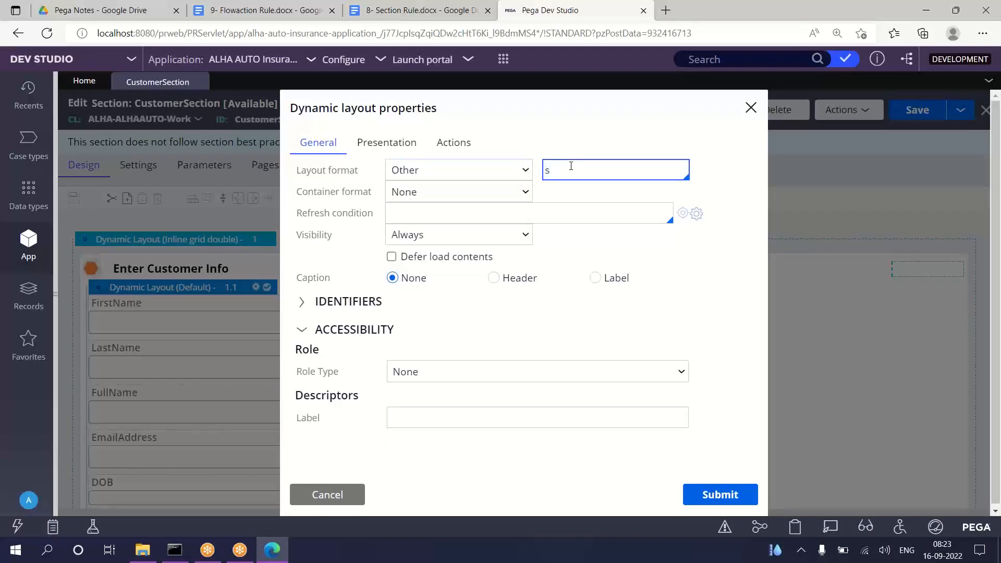
pyautogui.write('t')
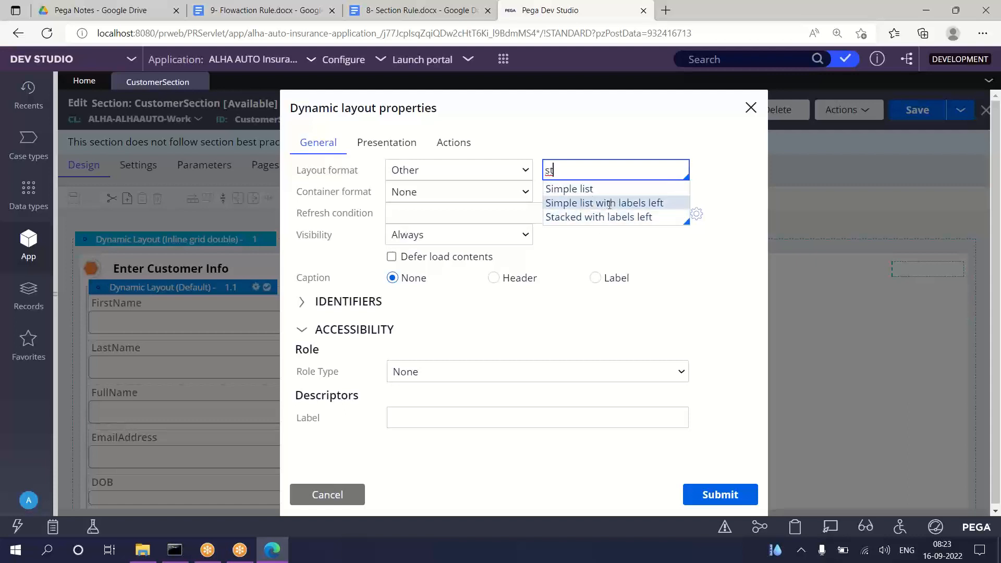
pyautogui.click(578, 189)
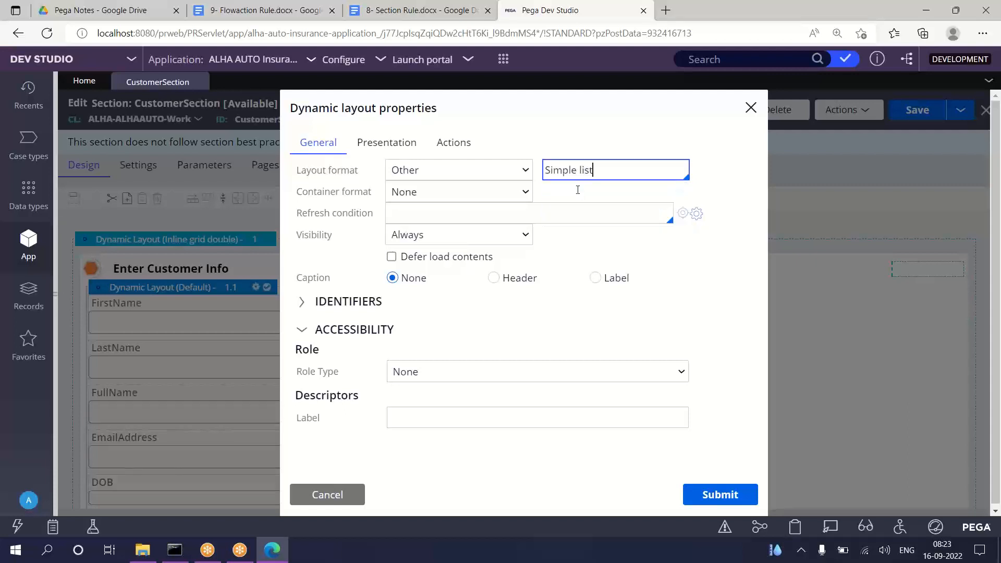
pyautogui.click(723, 495)
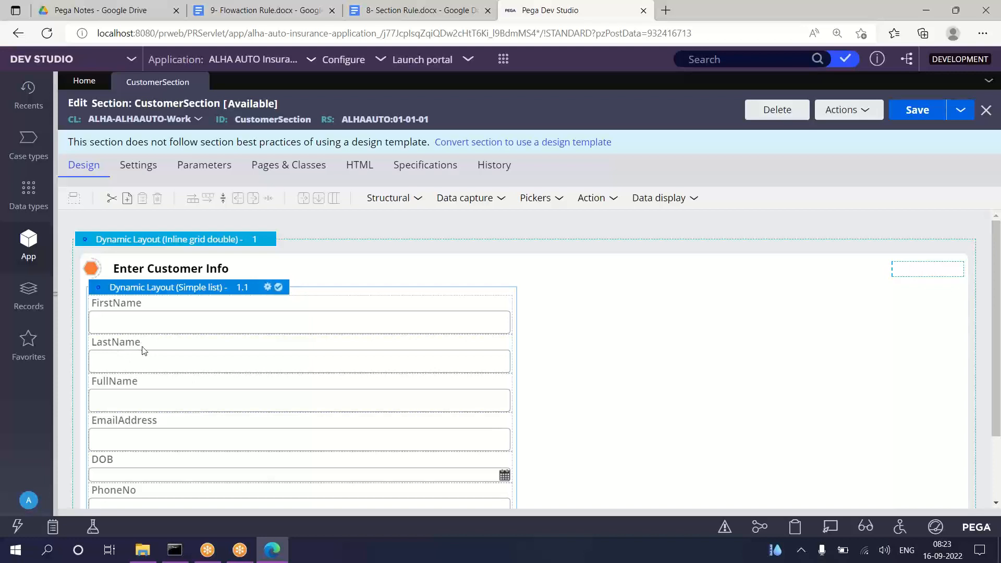
# Step: Change nested dynamic layout 1.1's format to Simple list with labels left and apply it
pyautogui.doubleClick(203, 290)
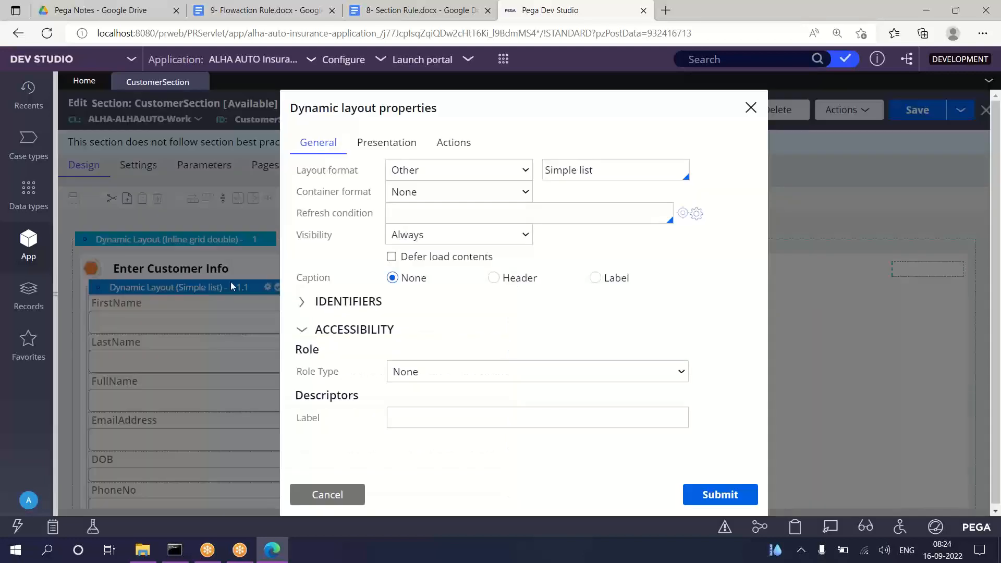
pyautogui.click(623, 162)
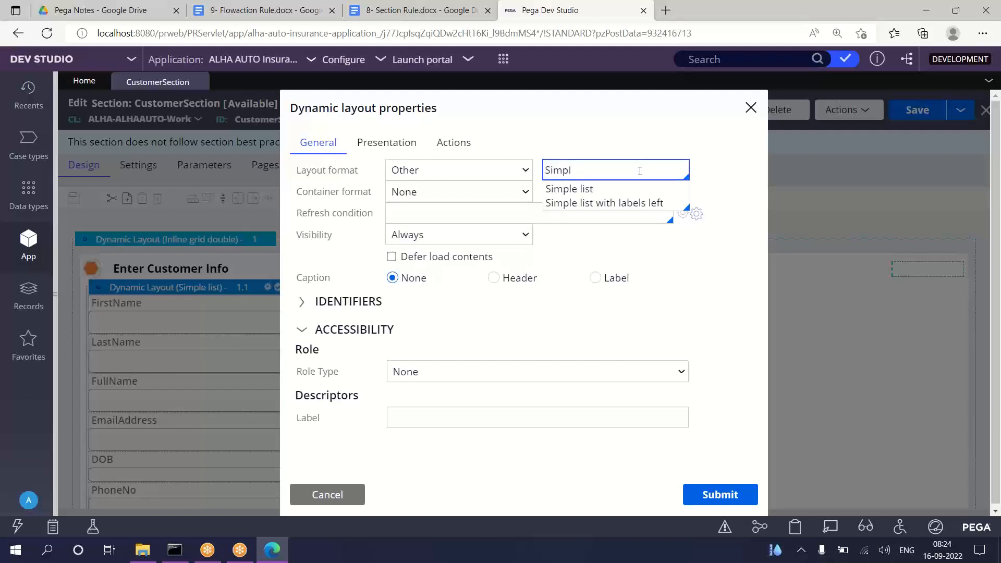
pyautogui.press('BackSpace')
pyautogui.press('BackSpace')
pyautogui.press('BackSpace')
pyautogui.write('t')
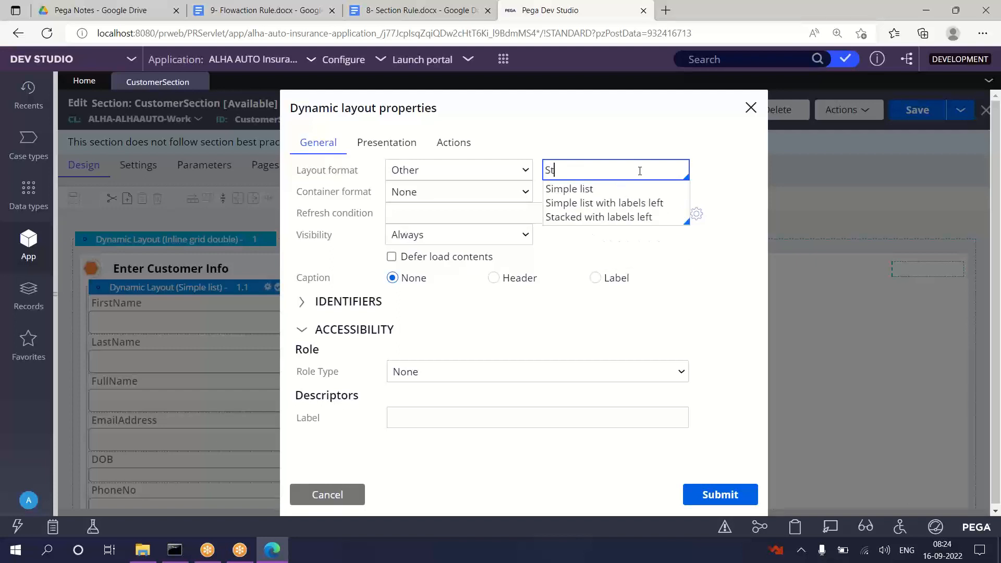
pyautogui.click(622, 201)
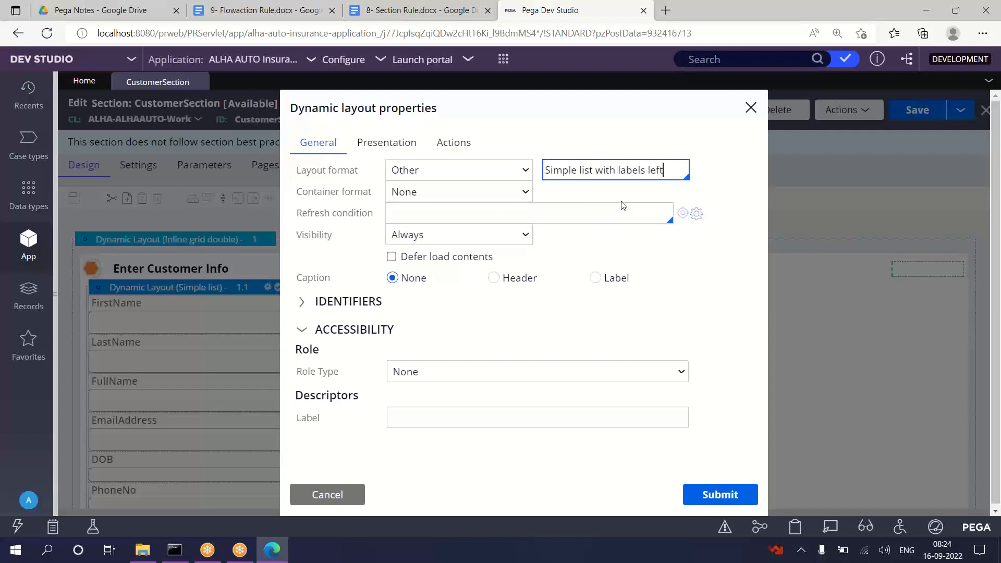
pyautogui.click(728, 495)
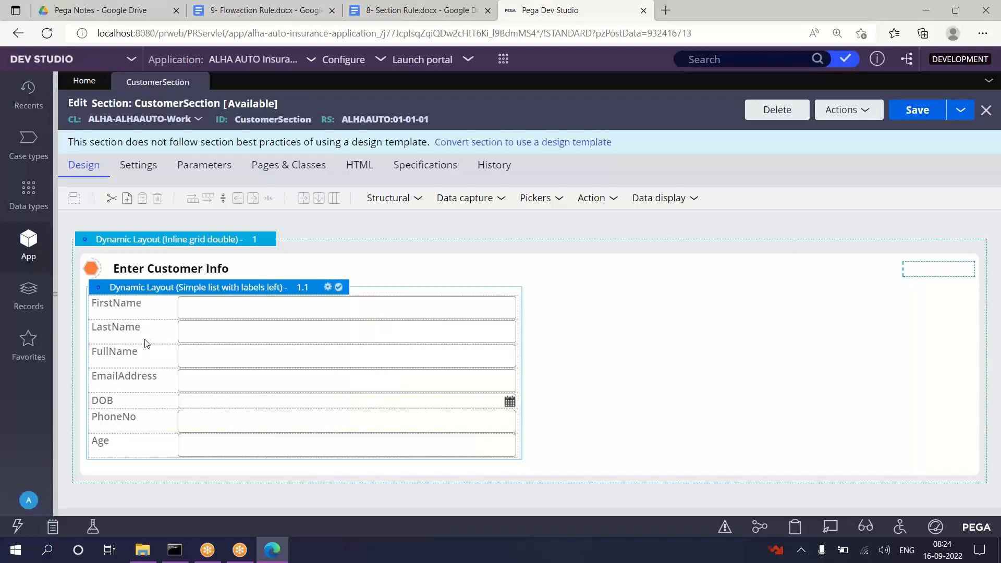
# Step: Change nested dynamic layout 1.1's format to Stacked with labels left and apply it
pyautogui.doubleClick(235, 288)
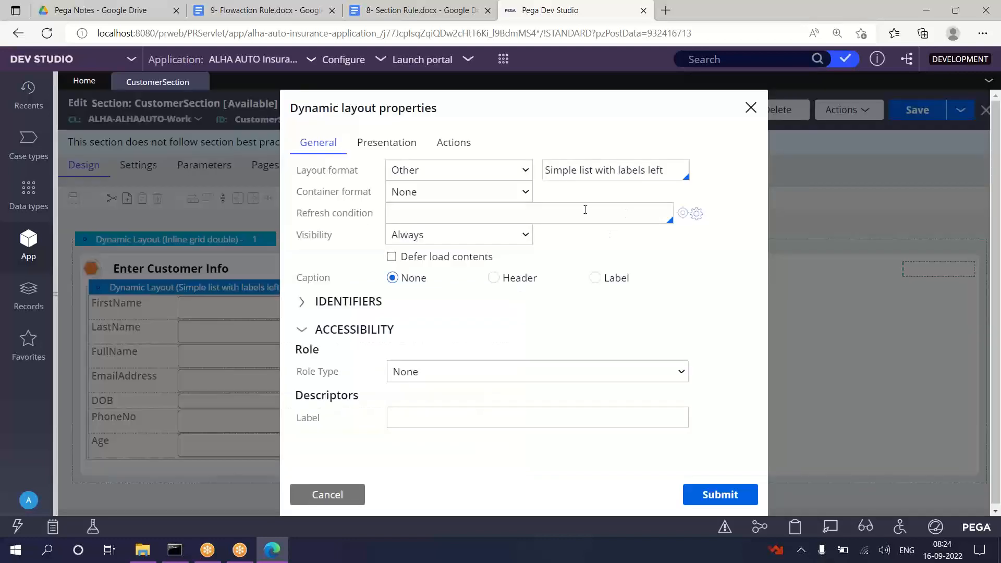
pyautogui.click(680, 171)
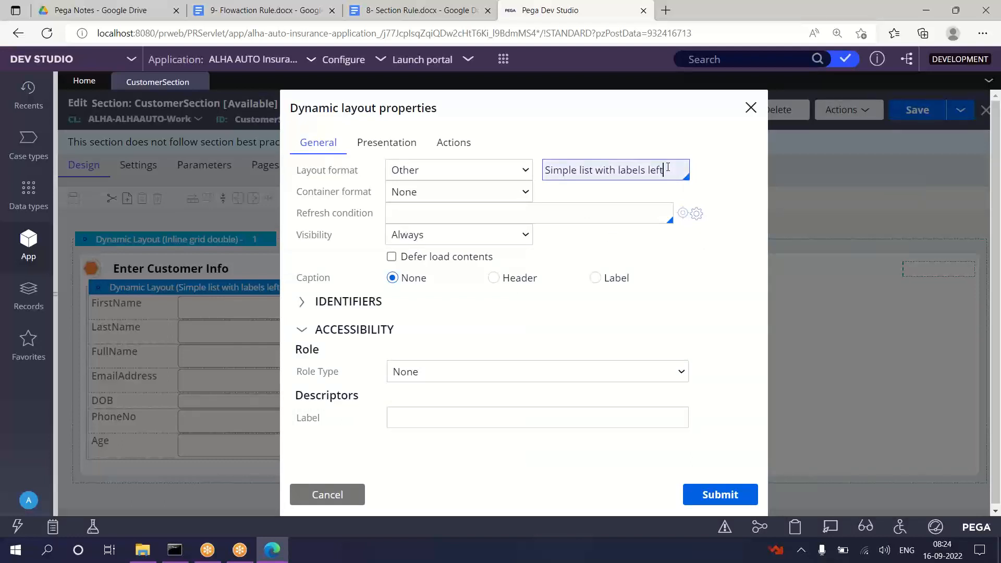
pyautogui.press('BackSpace')
pyautogui.press('BackSpace')
pyautogui.press('BackSpace')
pyautogui.press('BackSpace')
pyautogui.press('BackSpace')
pyautogui.press('BackSpace')
pyautogui.press('BackSpace')
pyautogui.press('BackSpace')
pyautogui.press('BackSpace')
pyautogui.press('BackSpace')
pyautogui.press('BackSpace')
pyautogui.press('BackSpace')
pyautogui.press('BackSpace')
pyautogui.press('BackSpace')
pyautogui.press('BackSpace')
pyautogui.press('BackSpace')
pyautogui.press('BackSpace')
pyautogui.press('BackSpace')
pyautogui.press('BackSpace')
pyautogui.press('BackSpace')
pyautogui.press('BackSpace')
pyautogui.press('BackSpace')
pyautogui.press('BackSpace')
pyautogui.press('BackSpace')
pyautogui.press('BackSpace')
pyautogui.press('BackSpace')
pyautogui.press('BackSpace')
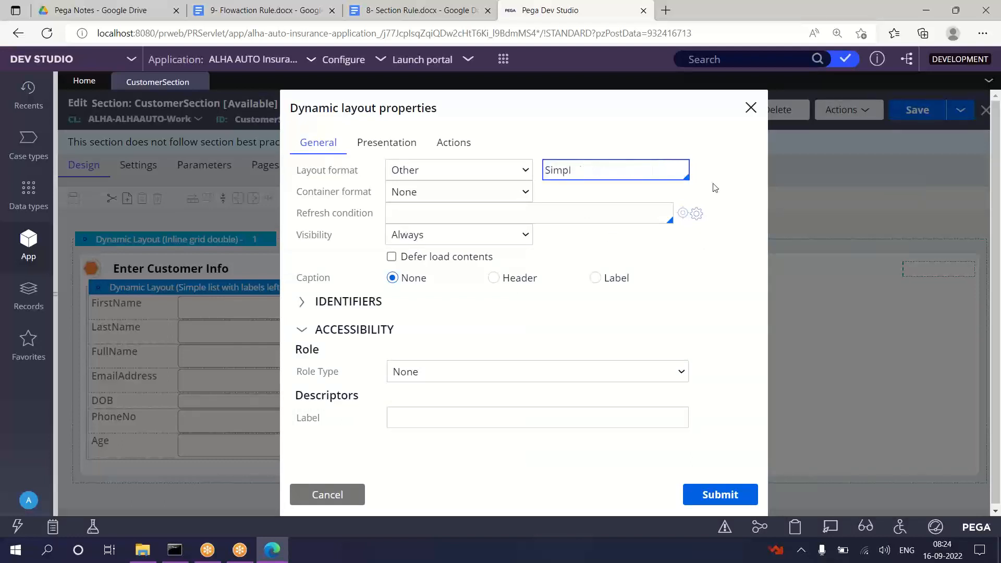
pyautogui.write('t')
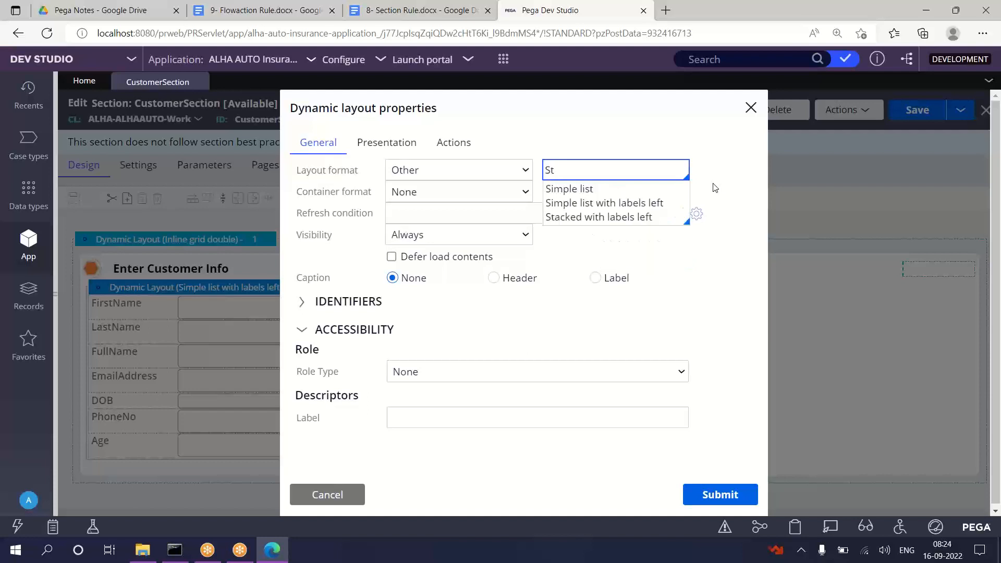
pyautogui.click(626, 217)
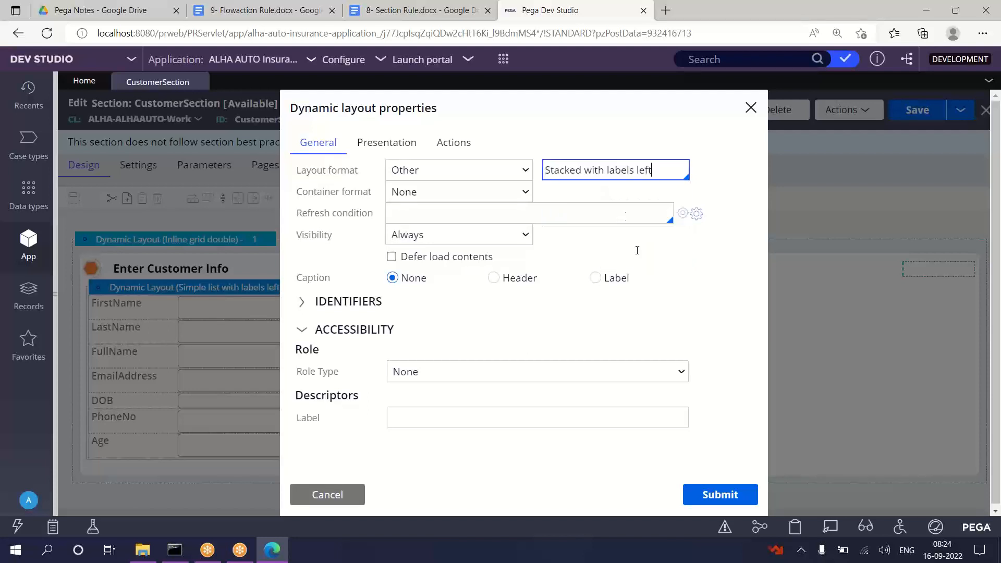
pyautogui.click(719, 498)
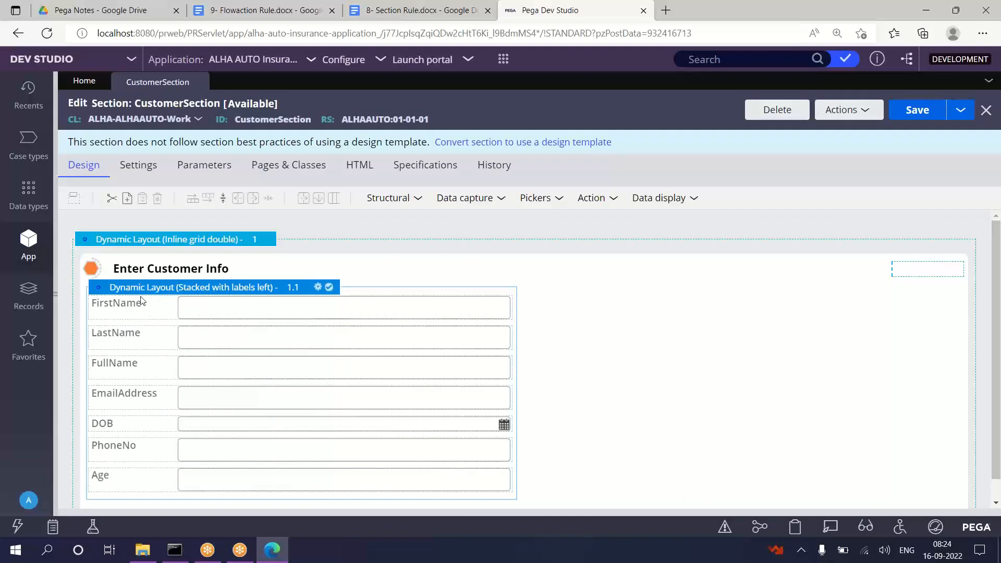
pyautogui.click(214, 311)
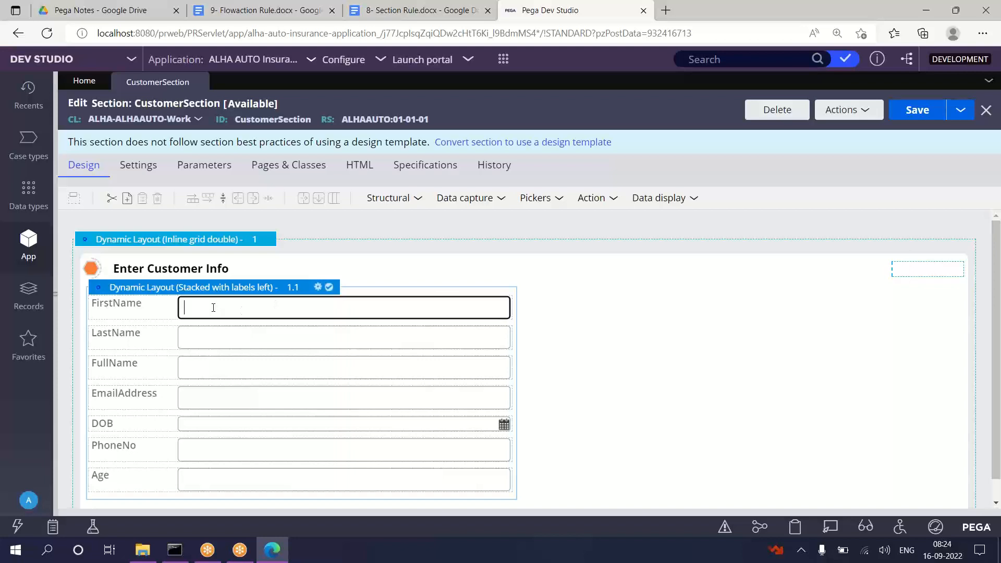
pyautogui.click(239, 341)
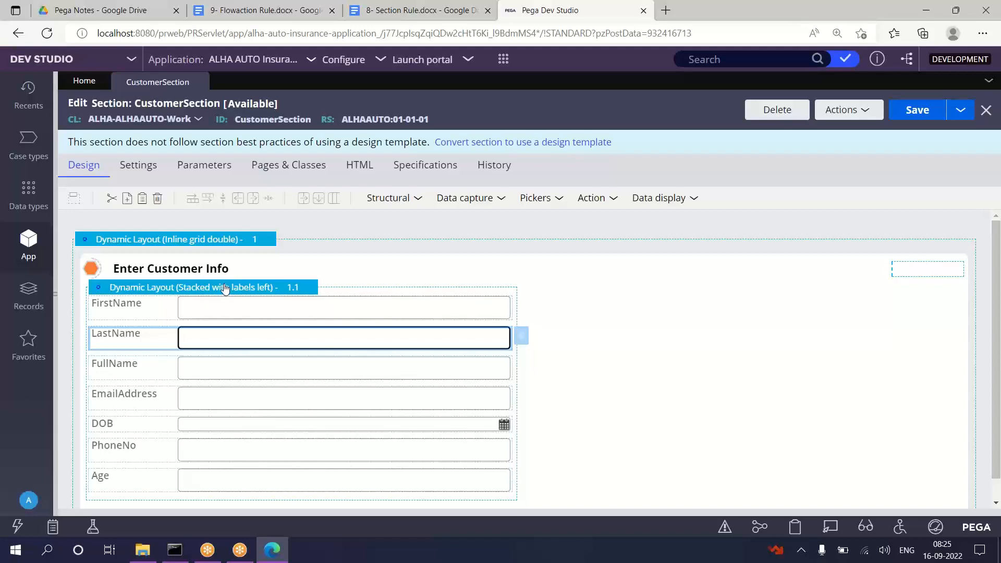
# Step: Insert a second dynamic layout inside Layout 1, in the empty column beside nested layout 1.1
pyautogui.scroll(-1, 792, 284)
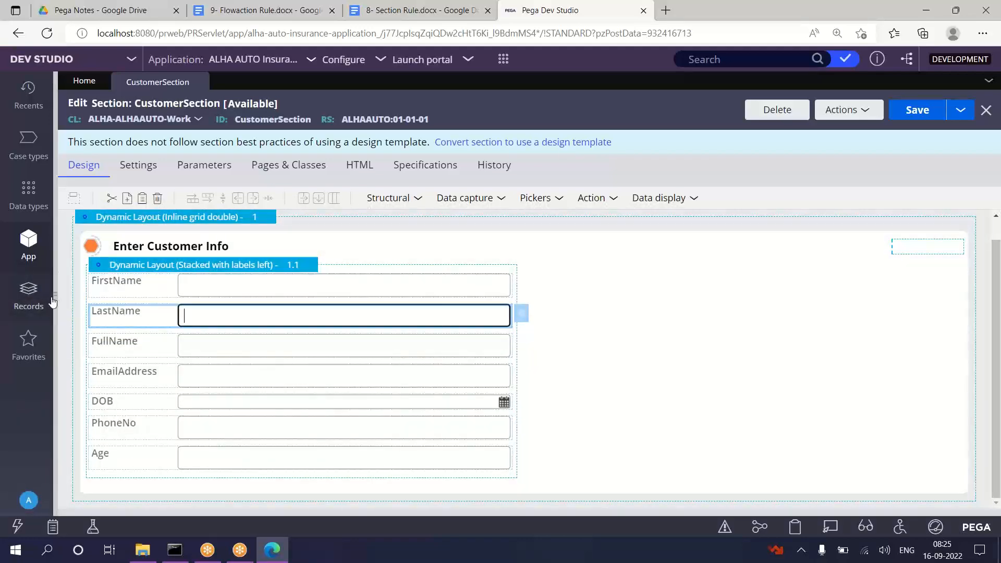
pyautogui.moveTo(56, 304); pyautogui.dragTo(264, 304)
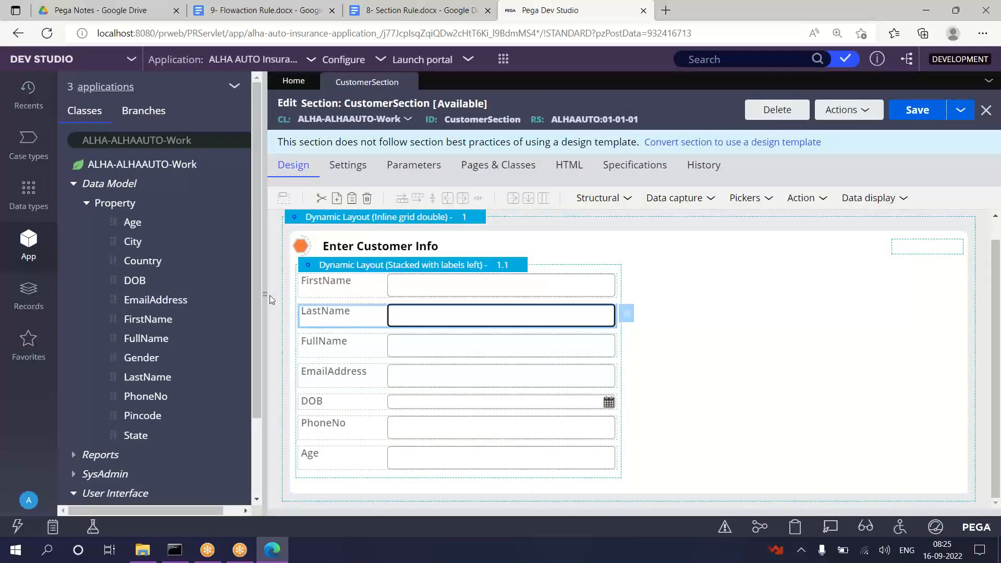
pyautogui.moveTo(264, 296); pyautogui.dragTo(52, 302)
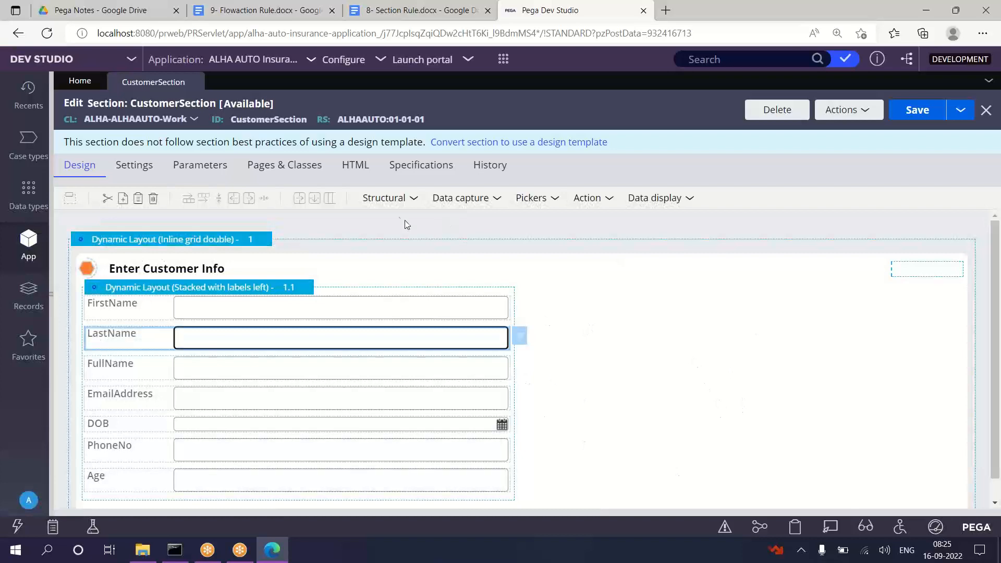
pyautogui.click(407, 197)
pyautogui.moveTo(412, 221); pyautogui.dragTo(649, 373)
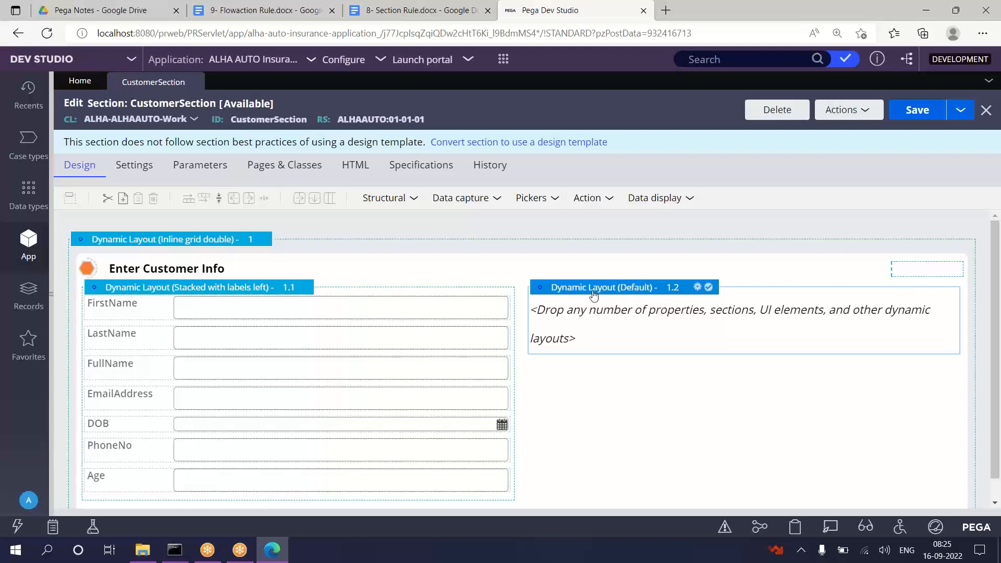
# Step: Insert a third dynamic layout inside Layout 1 below nested layout 1.1 and delete it again
pyautogui.click(401, 198)
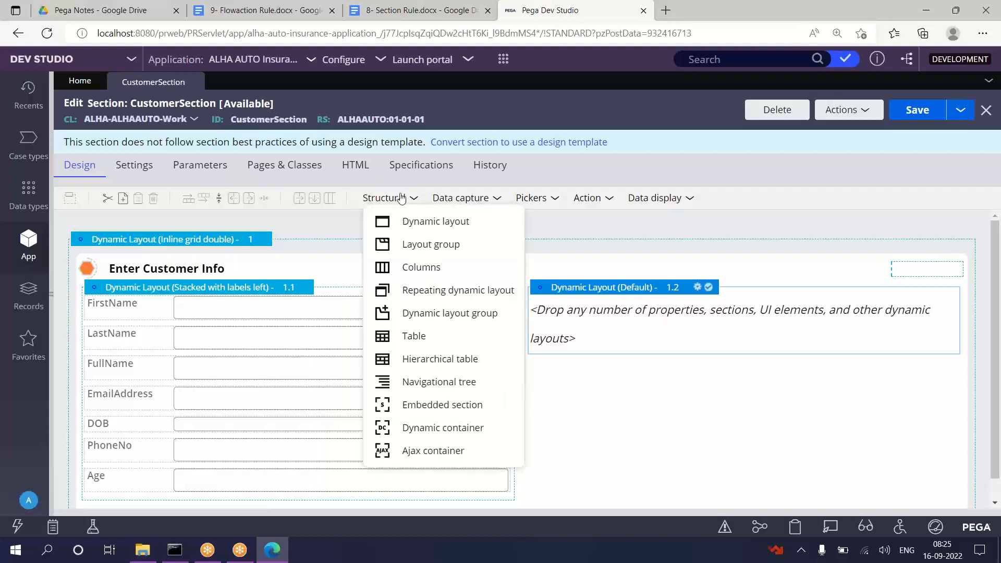
pyautogui.click(416, 221)
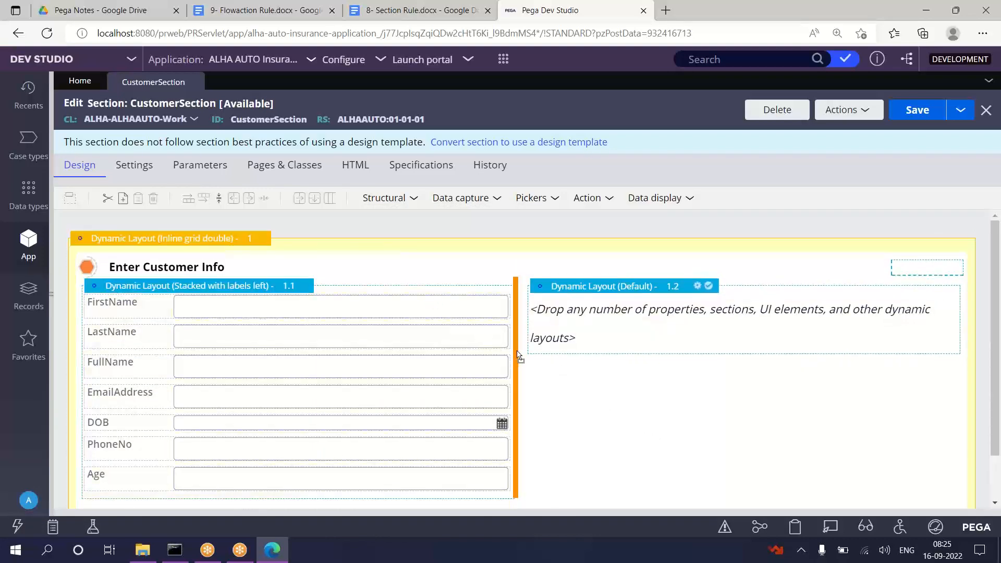
pyautogui.click(611, 324)
pyautogui.scroll(-3, 612, 323)
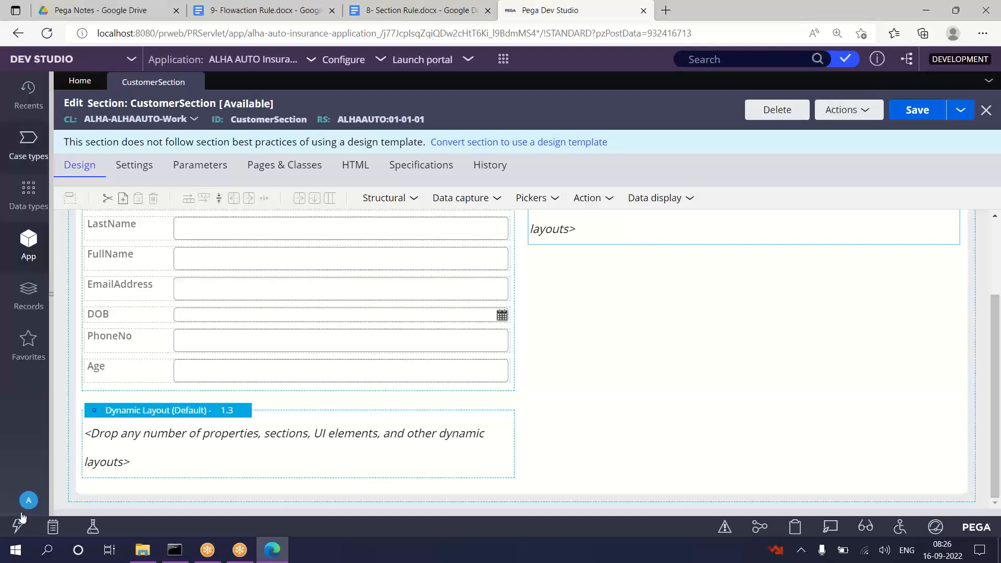
pyautogui.rightClick(188, 415)
pyautogui.click(211, 496)
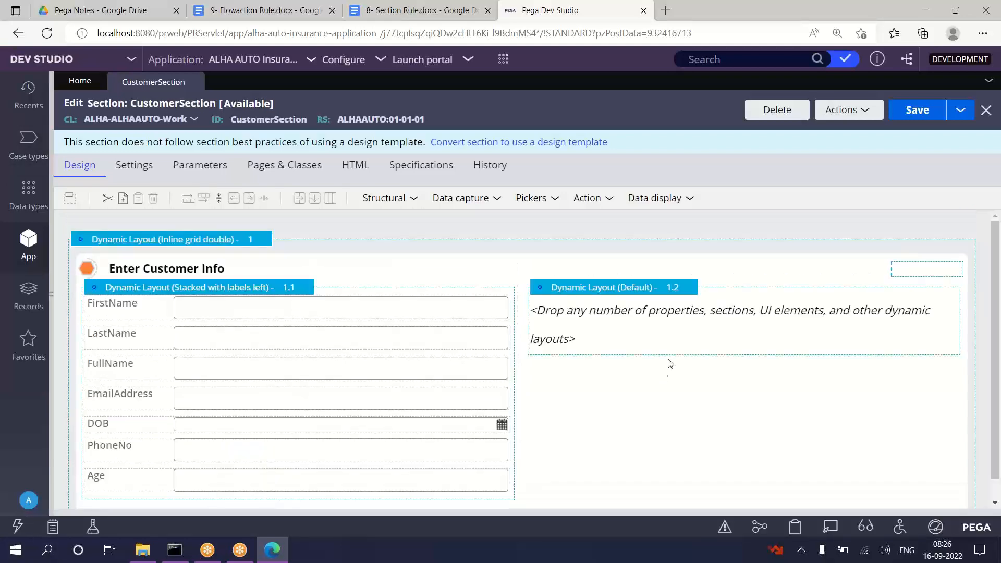
pyautogui.click(208, 314)
pyautogui.click(212, 339)
pyautogui.click(204, 369)
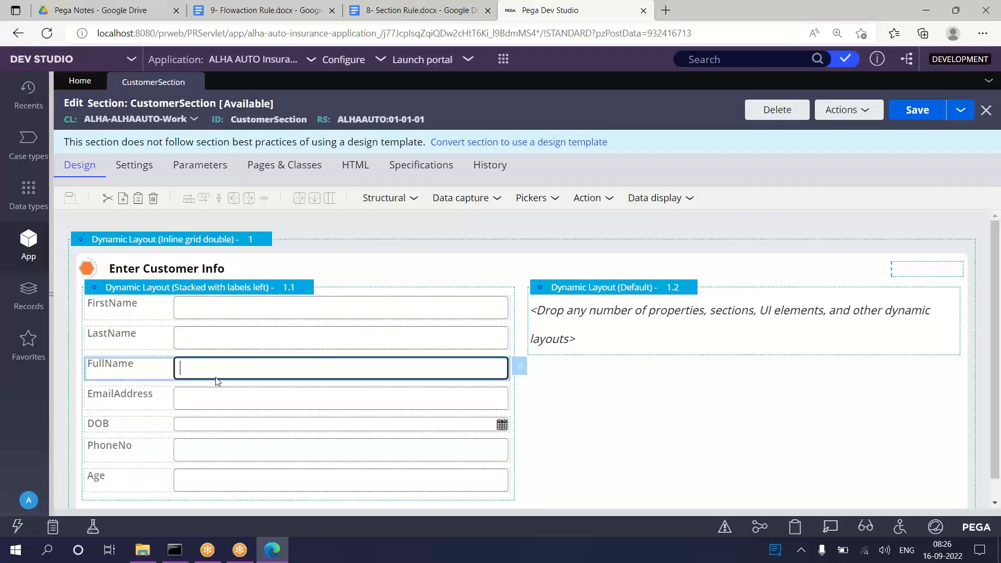
pyautogui.click(205, 312)
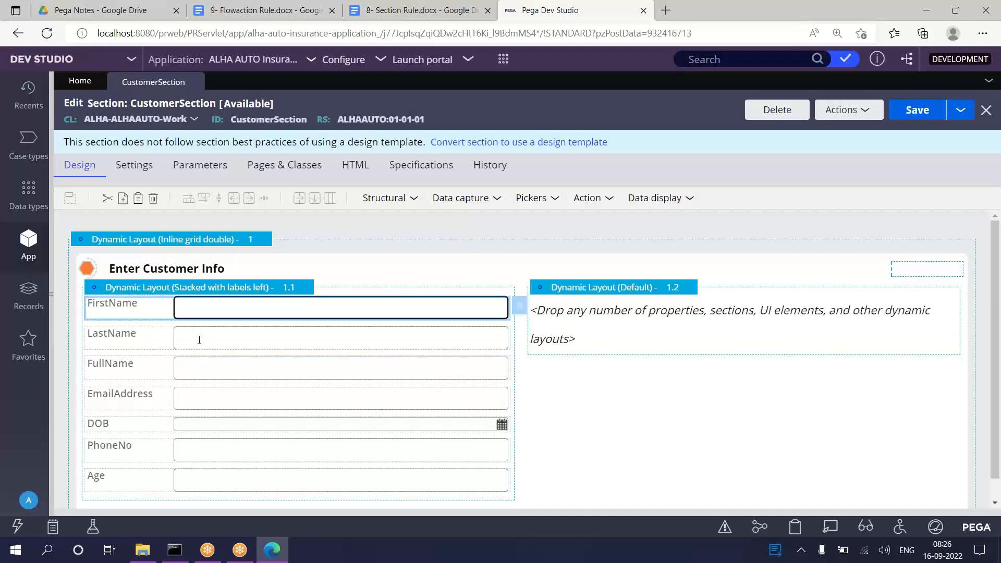
pyautogui.click(201, 338)
pyautogui.click(193, 369)
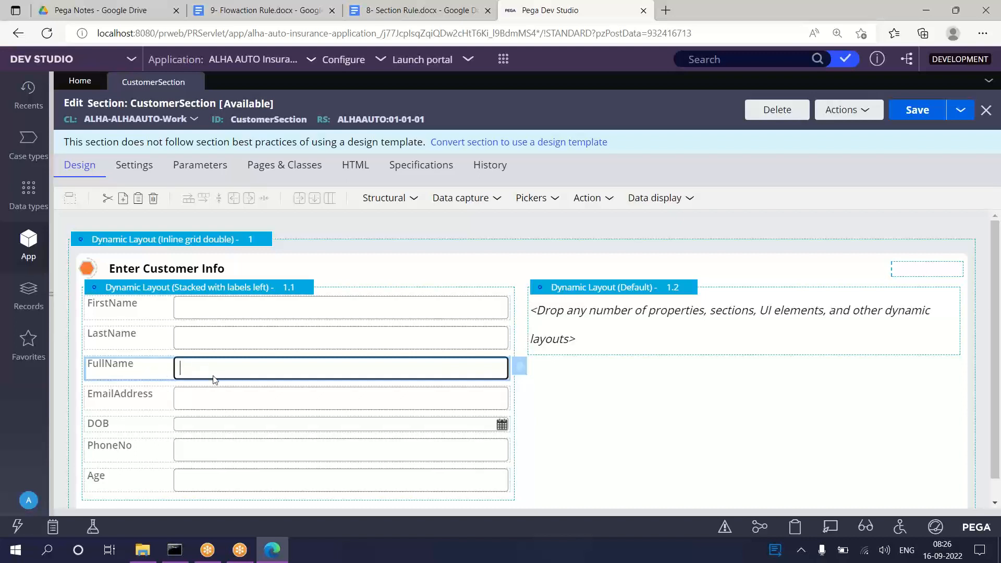
pyautogui.click(211, 303)
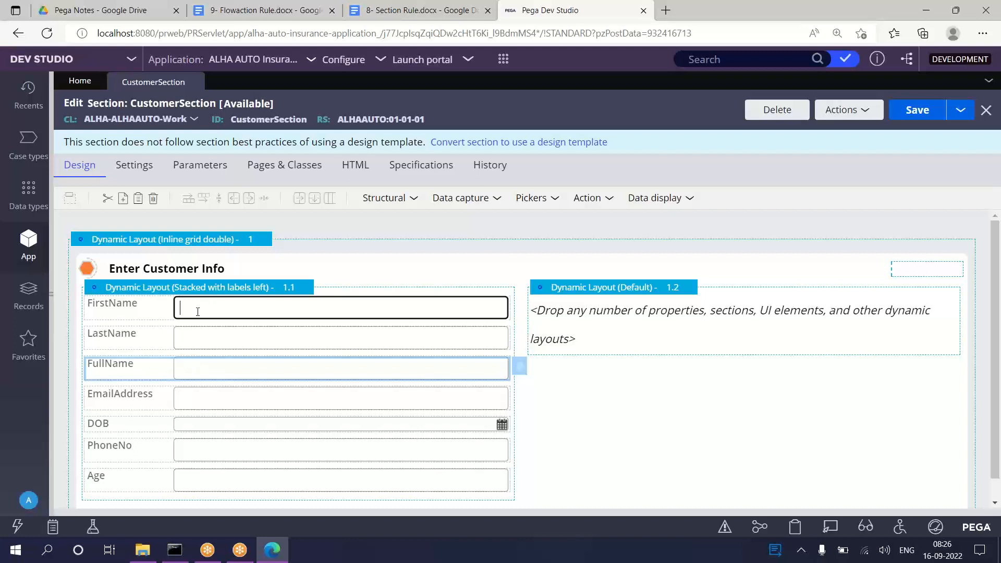
pyautogui.click(203, 337)
pyautogui.click(140, 371)
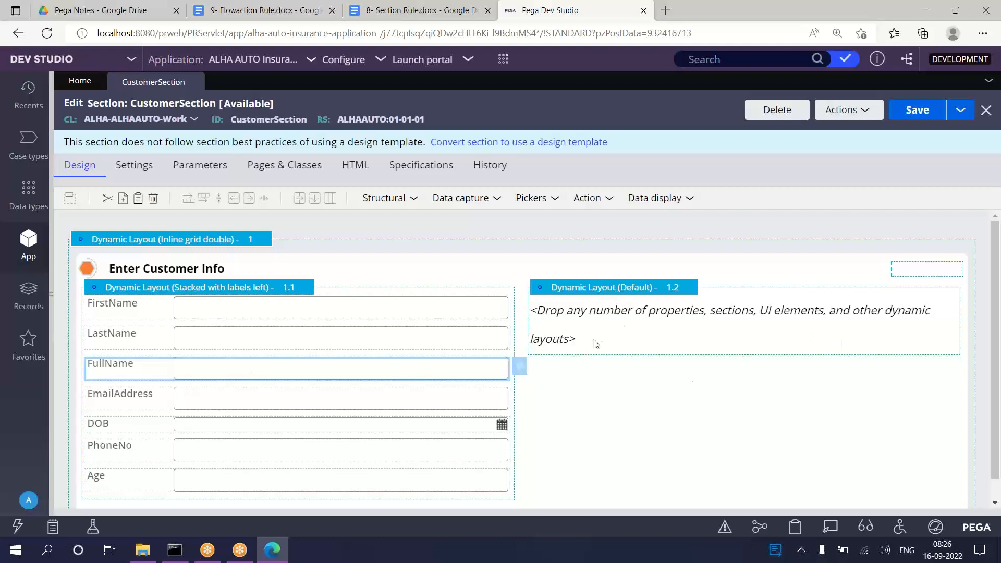
# Step: Delete the empty nested dynamic layout 1.2 beside layout 1.1
pyautogui.rightClick(621, 290)
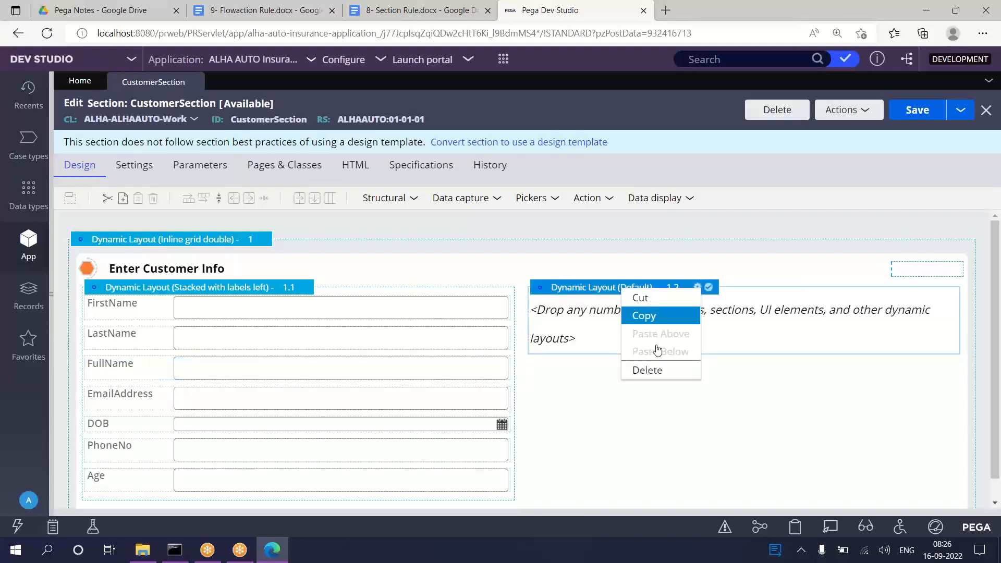
pyautogui.click(647, 371)
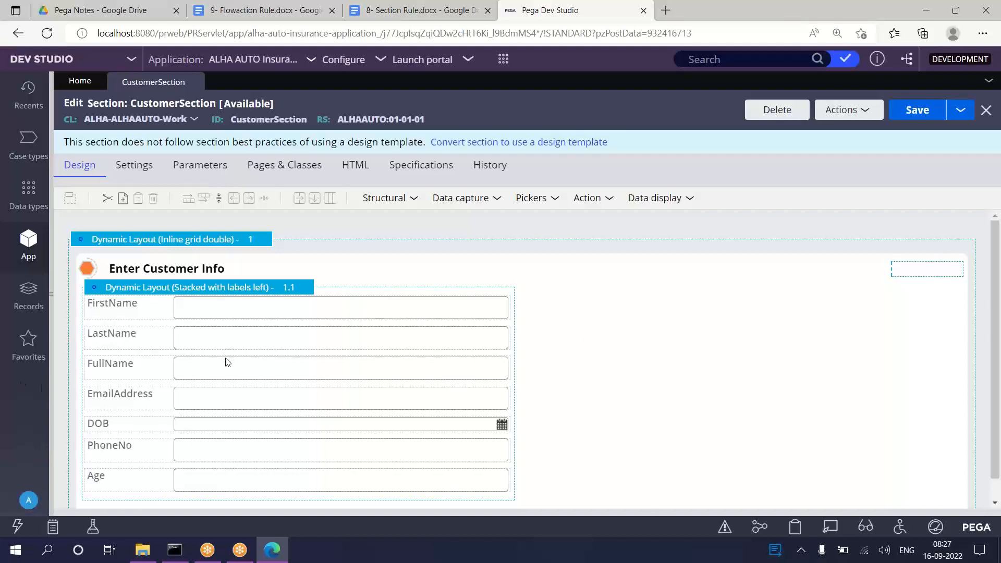
# Step: Add the State and Pincode properties below Age in nested layout 1.1, and place City between them
pyautogui.scroll(-2, 228, 362)
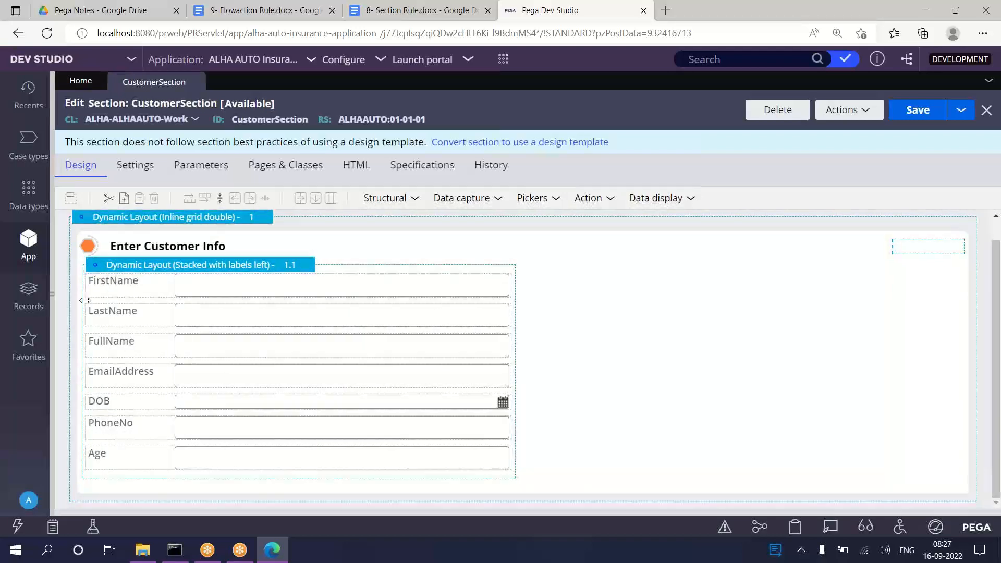
pyautogui.moveTo(52, 292); pyautogui.dragTo(314, 351)
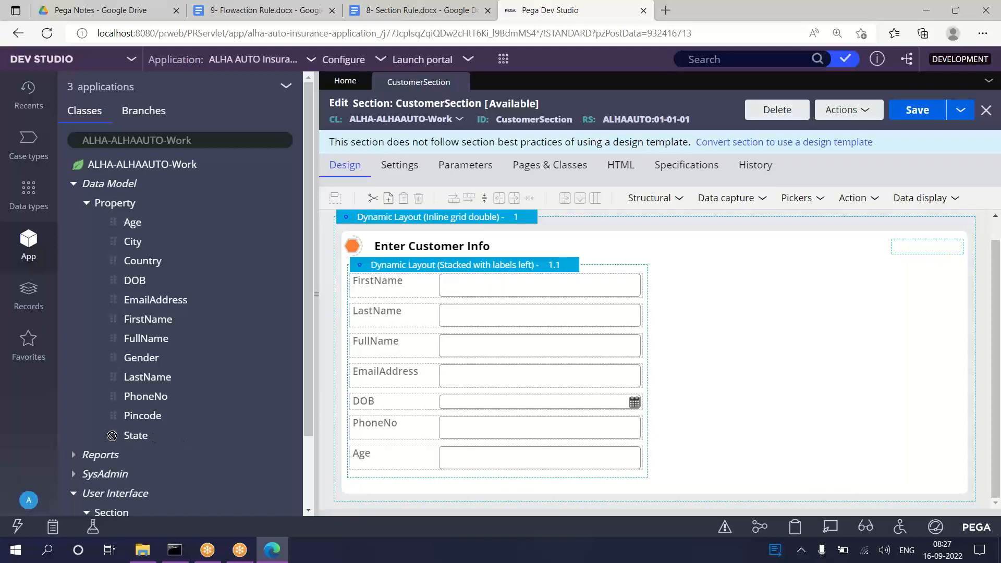
pyautogui.moveTo(112, 435); pyautogui.dragTo(397, 475)
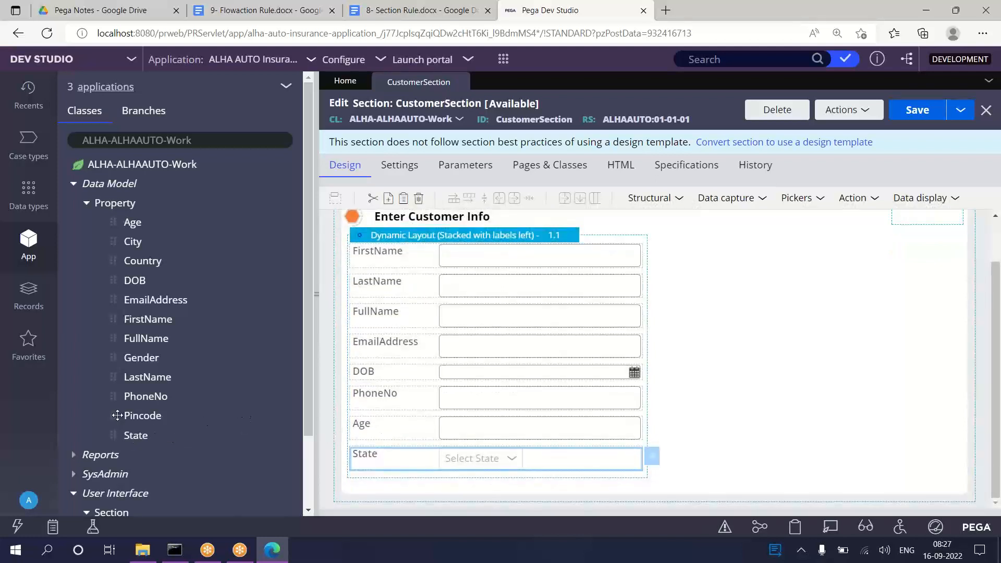
pyautogui.moveTo(117, 415); pyautogui.dragTo(377, 477)
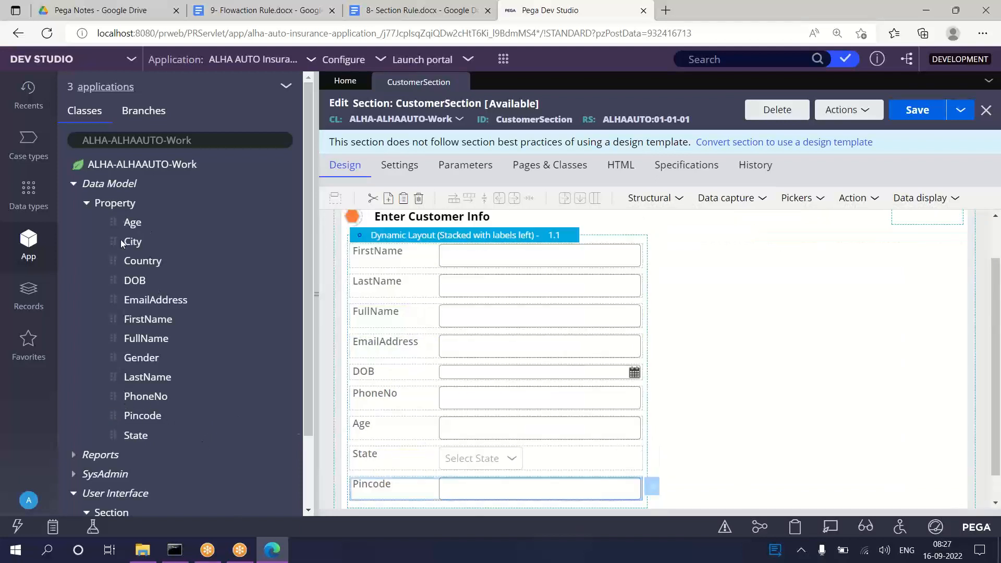
pyautogui.moveTo(116, 241); pyautogui.dragTo(360, 459)
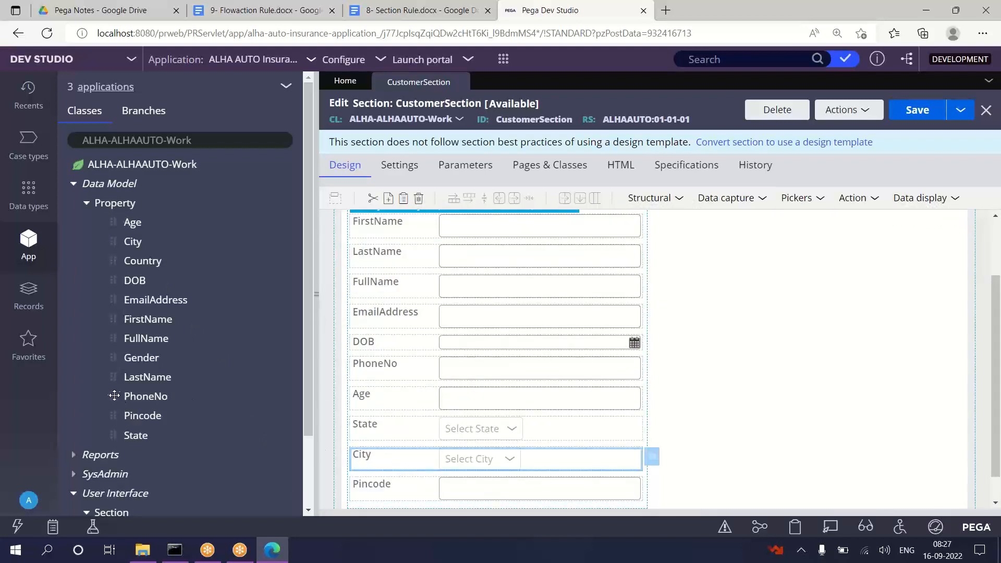
# Step: Add the Gender property between PhoneNo and Age, and Country between Age and State, in nested layout 1.1
pyautogui.moveTo(120, 401); pyautogui.dragTo(102, 410)
pyautogui.moveTo(108, 357); pyautogui.dragTo(354, 397)
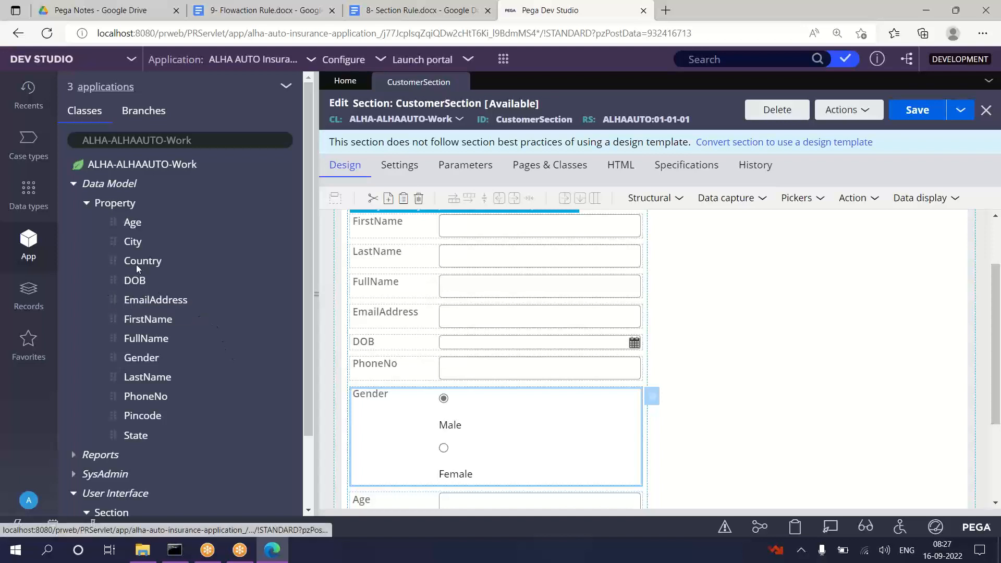
pyautogui.moveTo(118, 260); pyautogui.dragTo(431, 412)
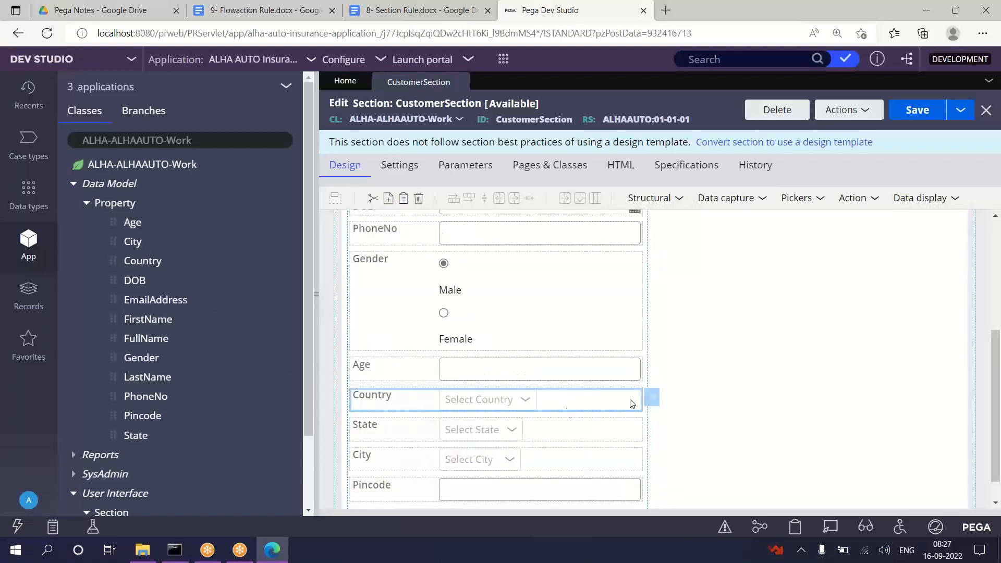
# Step: Save the CustomerSection rule and shrink the application explorer pane to view all fields of nested layout 1.1
pyautogui.scroll(5, 704, 339)
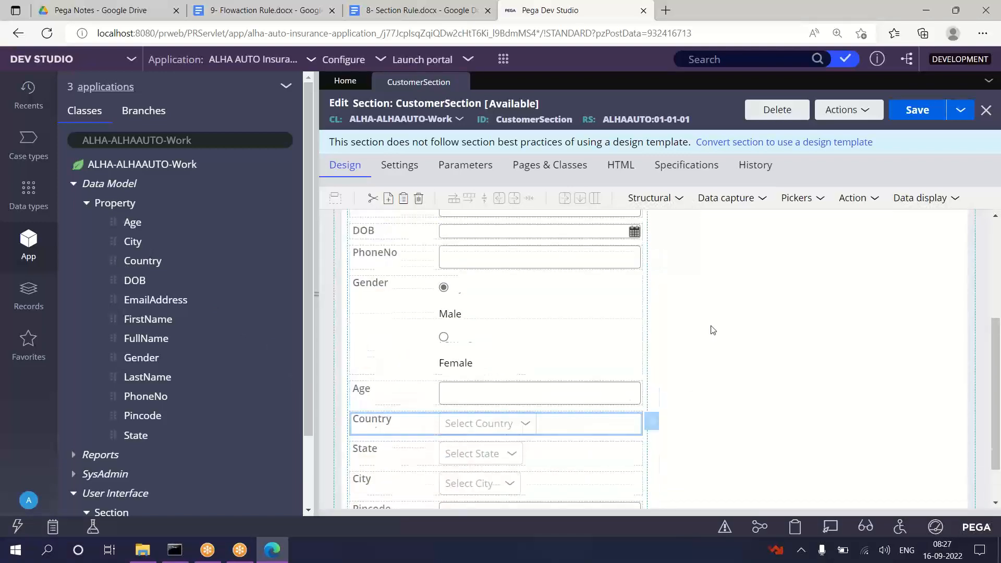
pyautogui.click(919, 111)
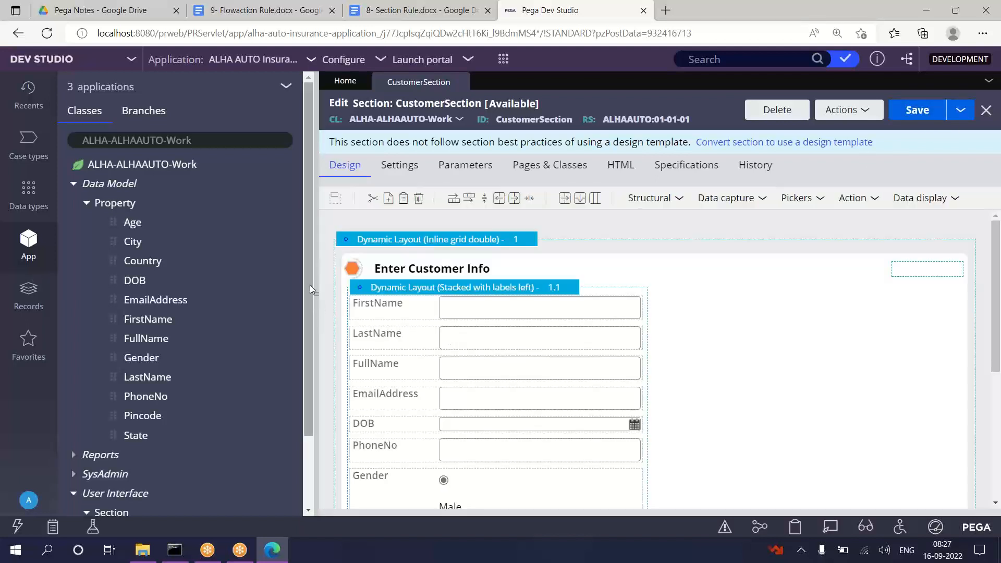
pyautogui.moveTo(316, 294); pyautogui.dragTo(26, 318)
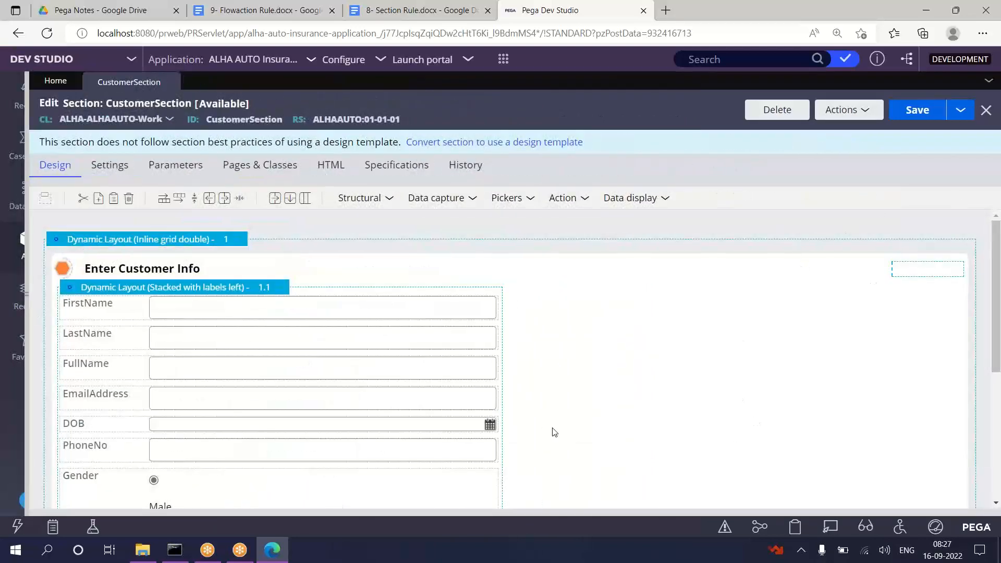
pyautogui.scroll(-3, 649, 340)
pyautogui.scroll(3, 646, 337)
pyautogui.scroll(-5, 136, 388)
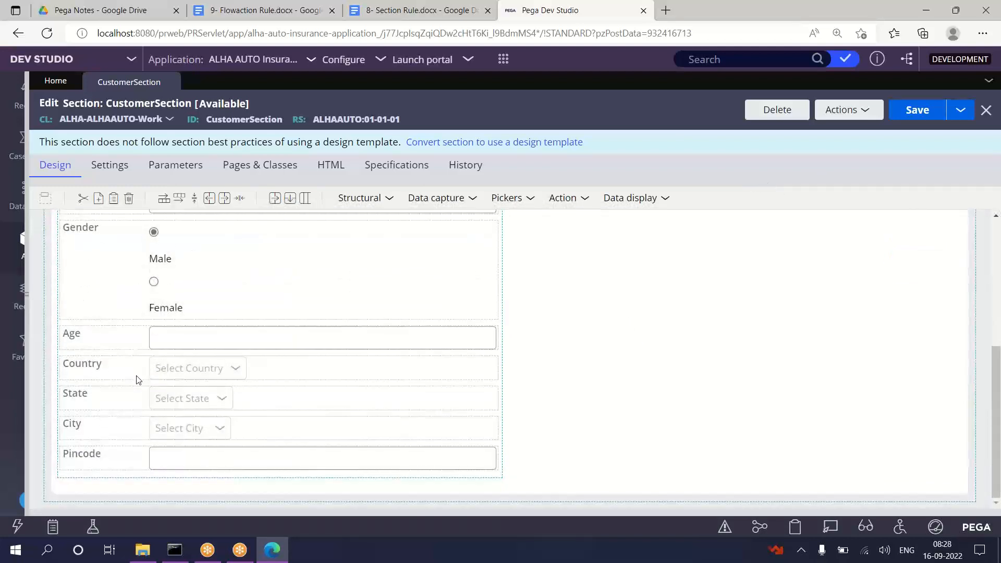
pyautogui.scroll(5, 136, 380)
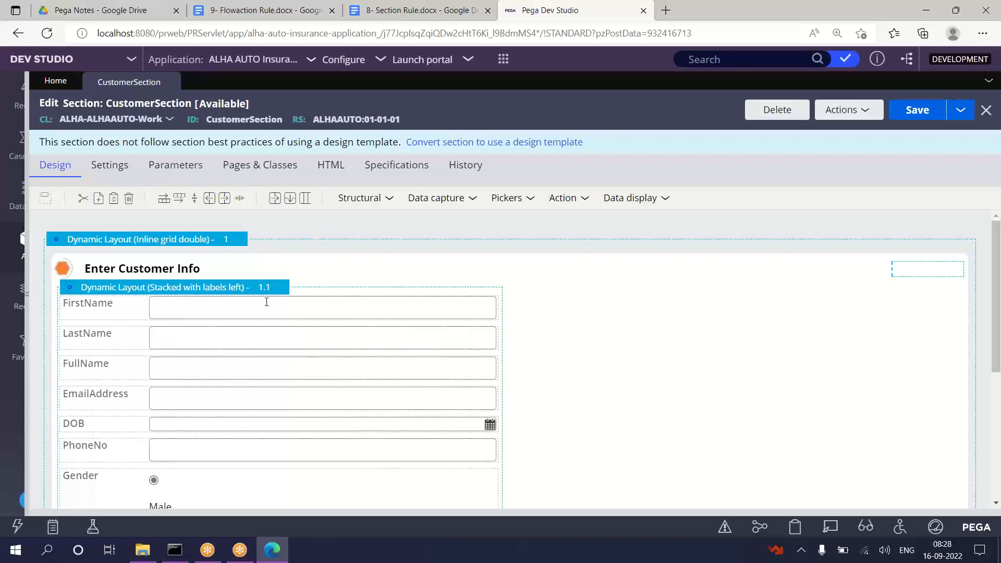
# Step: Preview the CustomerSection rule and examine the order and alignment of its fields from FirstName to Pincode
pyautogui.click(855, 112)
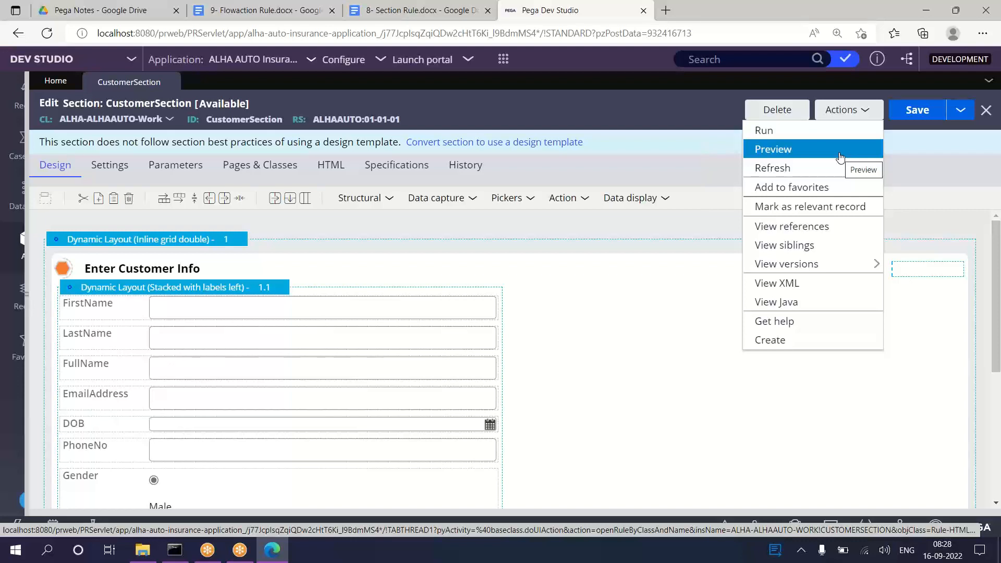
pyautogui.click(792, 156)
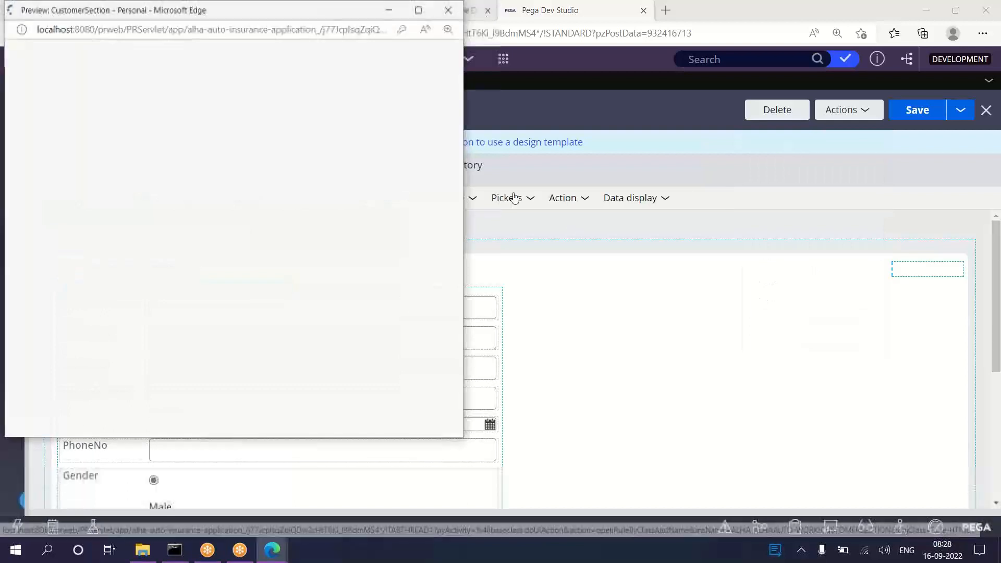
pyautogui.scroll(-1, 329, 172)
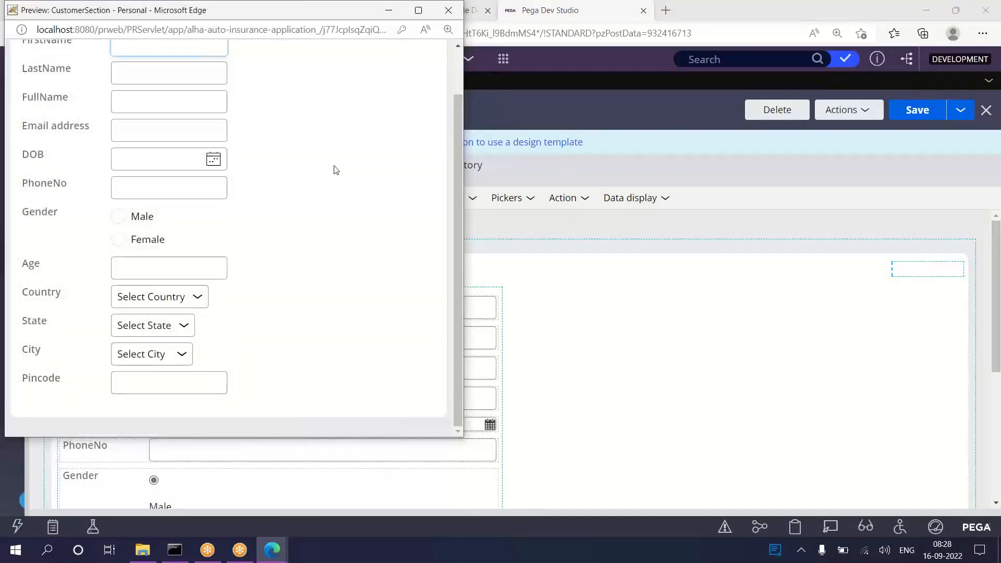
pyautogui.scroll(1, 337, 170)
pyautogui.scroll(-2, 89, 186)
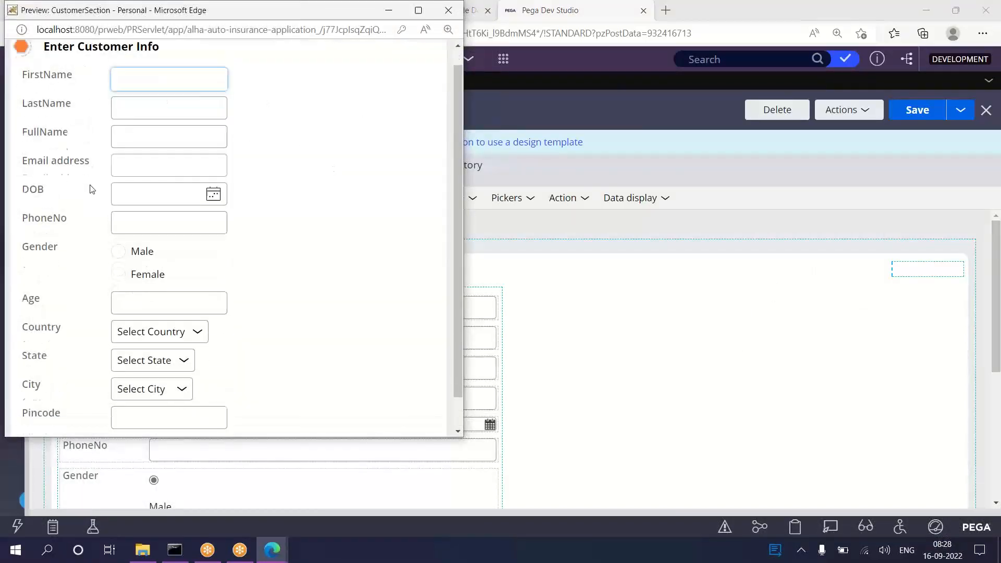
pyautogui.scroll(2, 152, 318)
pyautogui.scroll(-2, 257, 297)
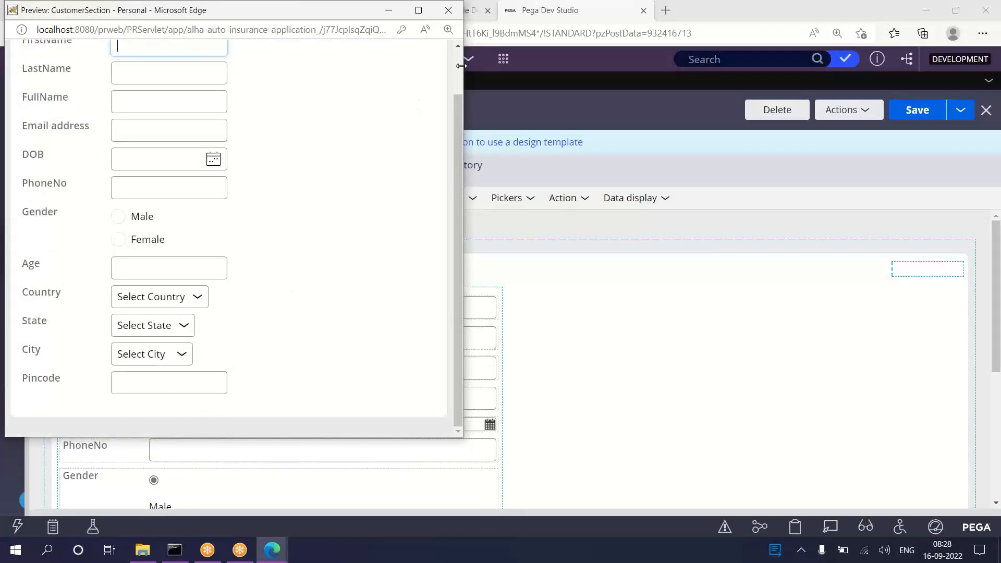
pyautogui.scroll(2, 456, 66)
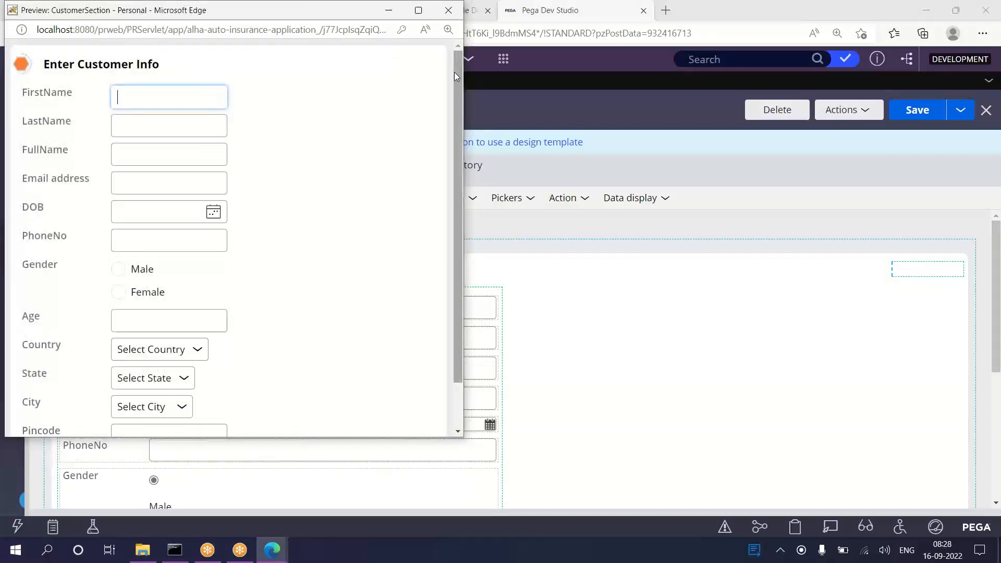
pyautogui.scroll(-2, 461, 110)
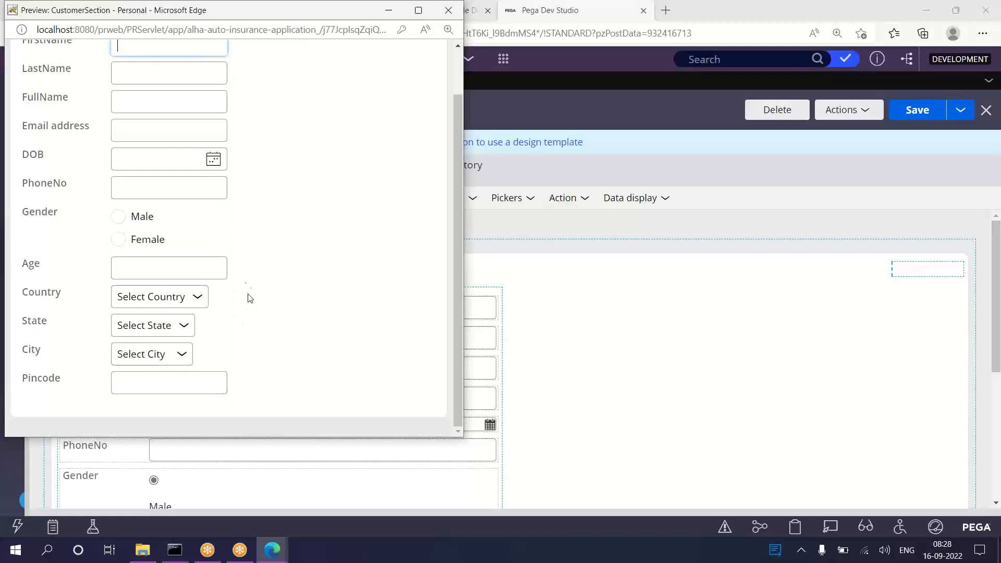
pyautogui.scroll(2, 253, 232)
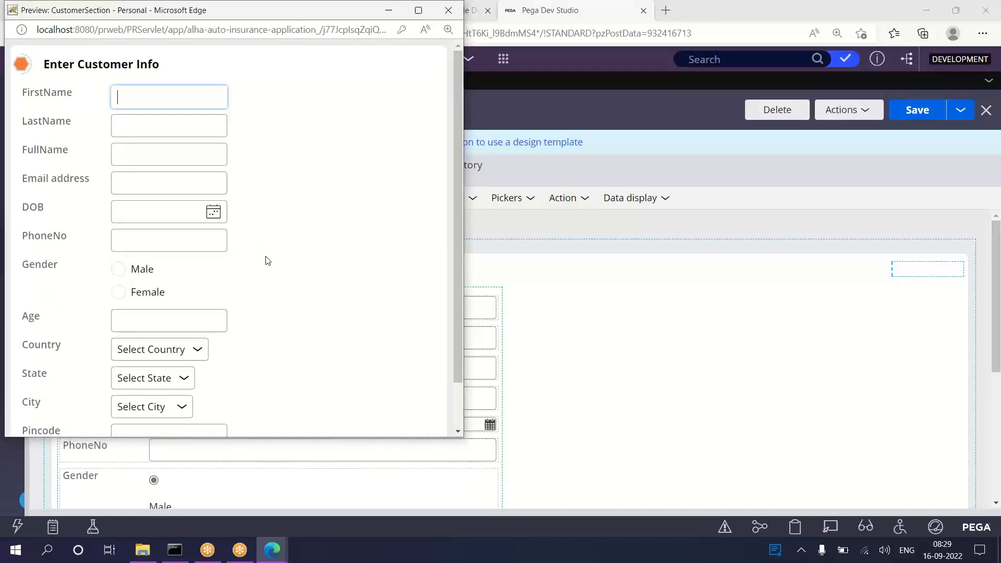
pyautogui.scroll(-2, 179, 246)
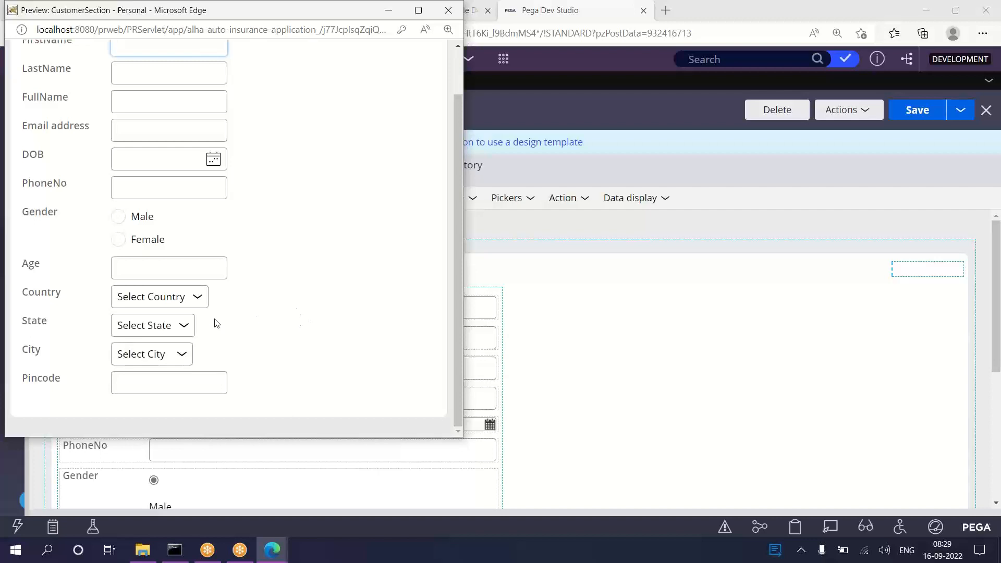
# Step: Check the choices of the Country dropdown in the preview without selecting one
pyautogui.click(171, 304)
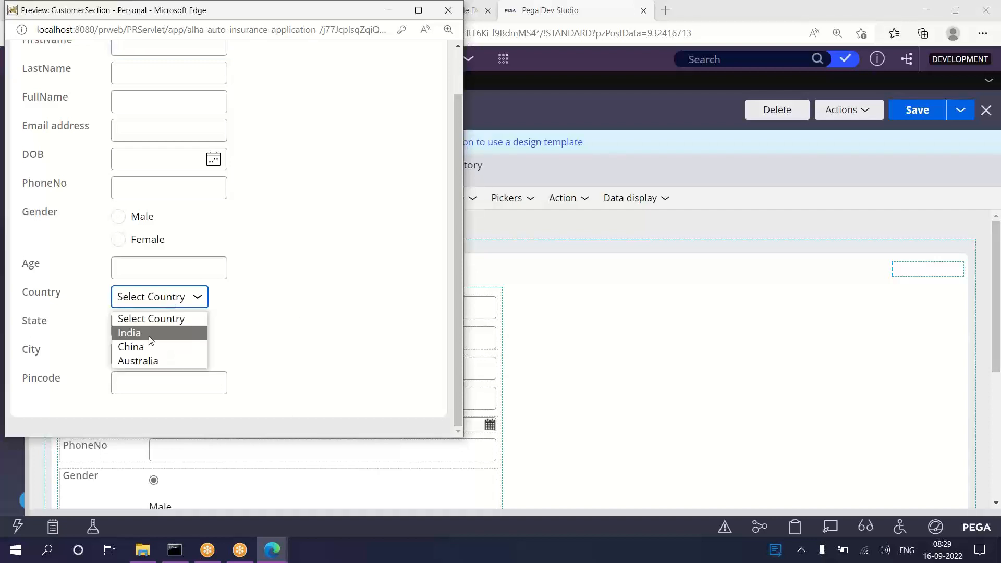
pyautogui.click(276, 340)
pyautogui.scroll(2, 300, 252)
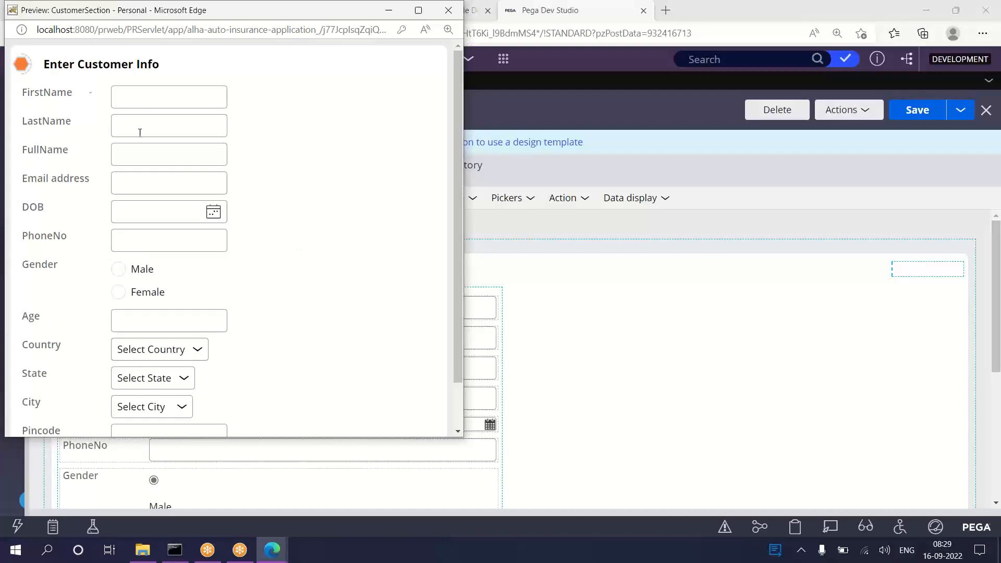
# Step: Examine the previewed customer form once more from FirstName to Pincode and close the preview window
pyautogui.click(139, 94)
pyautogui.scroll(-1, 310, 366)
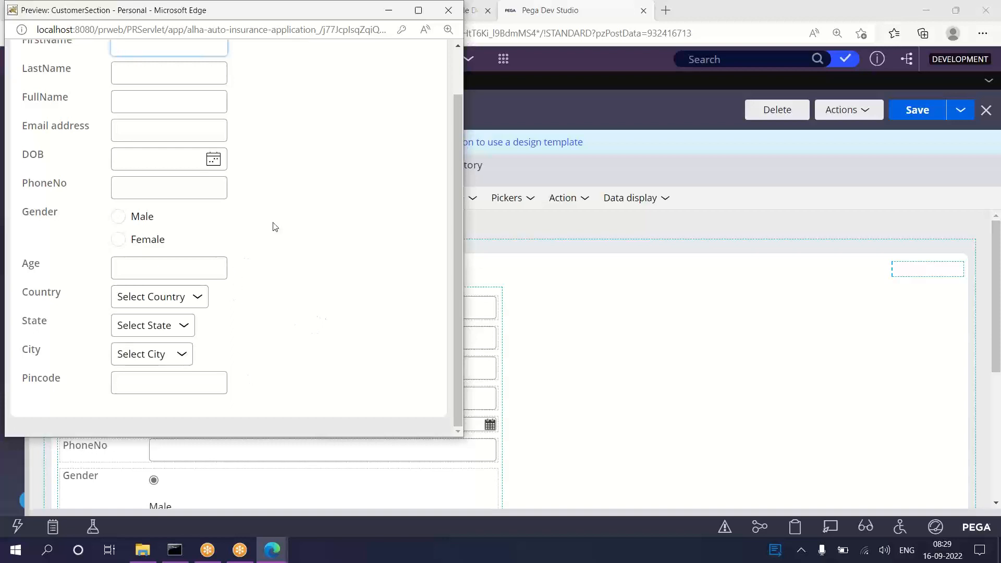
pyautogui.scroll(1, 227, 219)
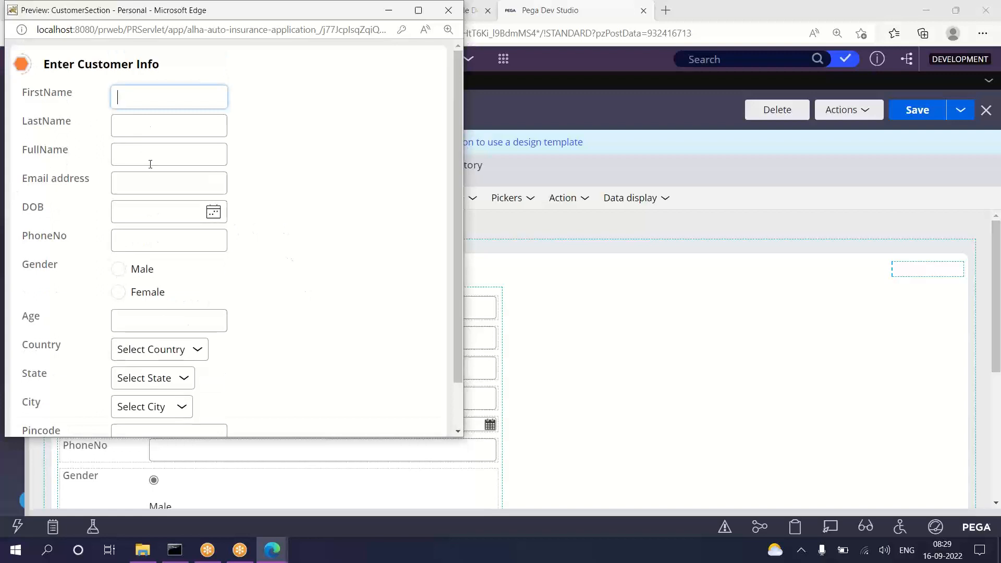
pyautogui.scroll(-1, 141, 180)
pyautogui.scroll(1, 130, 198)
pyautogui.scroll(-1, 276, 180)
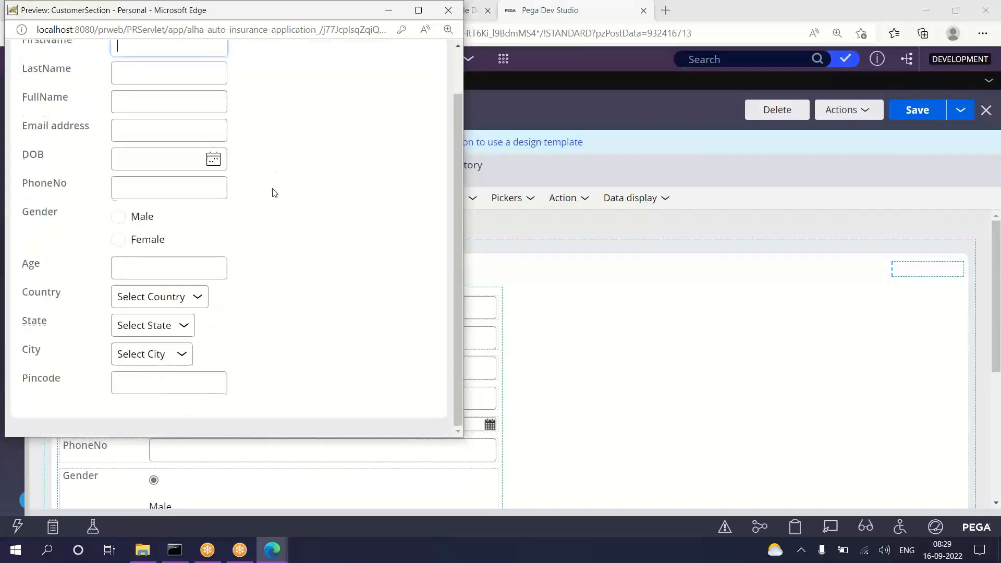
pyautogui.scroll(1, 274, 190)
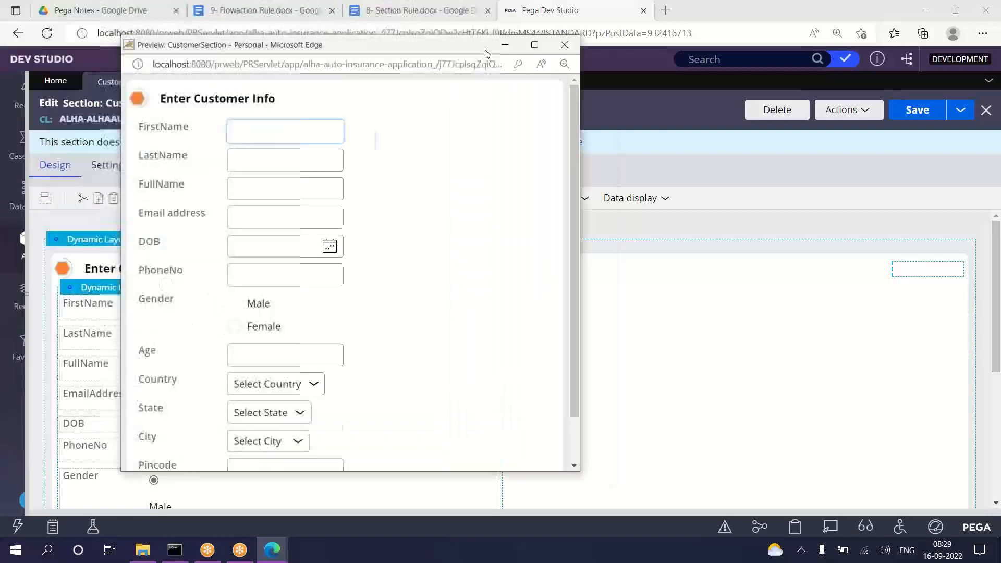
pyautogui.moveTo(338, 9); pyautogui.dragTo(537, 107)
pyautogui.click(647, 107)
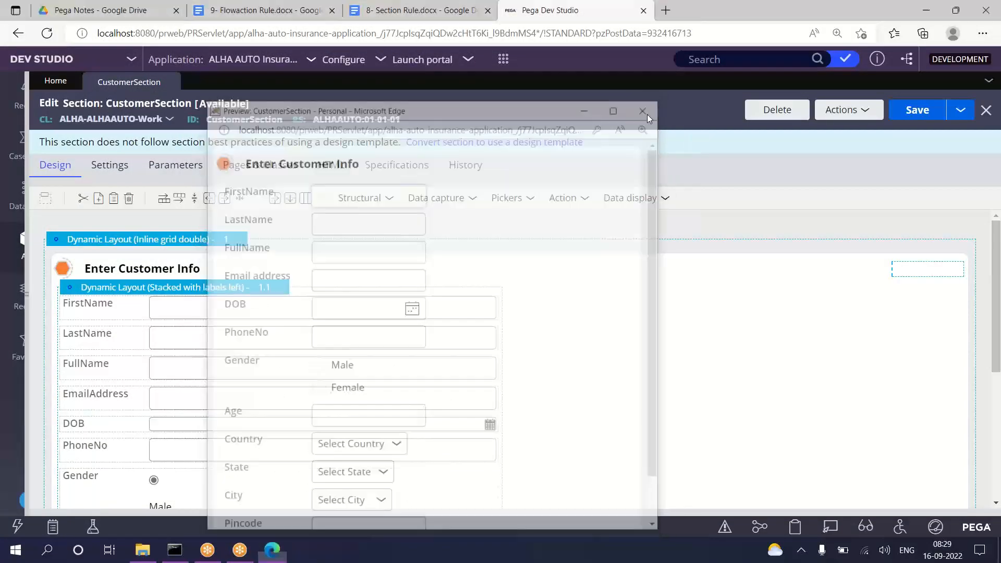
# Step: Switch to the 8- Section Rule document in Google Docs and look through its pages on layout properties and section conversion
pyautogui.click(432, 12)
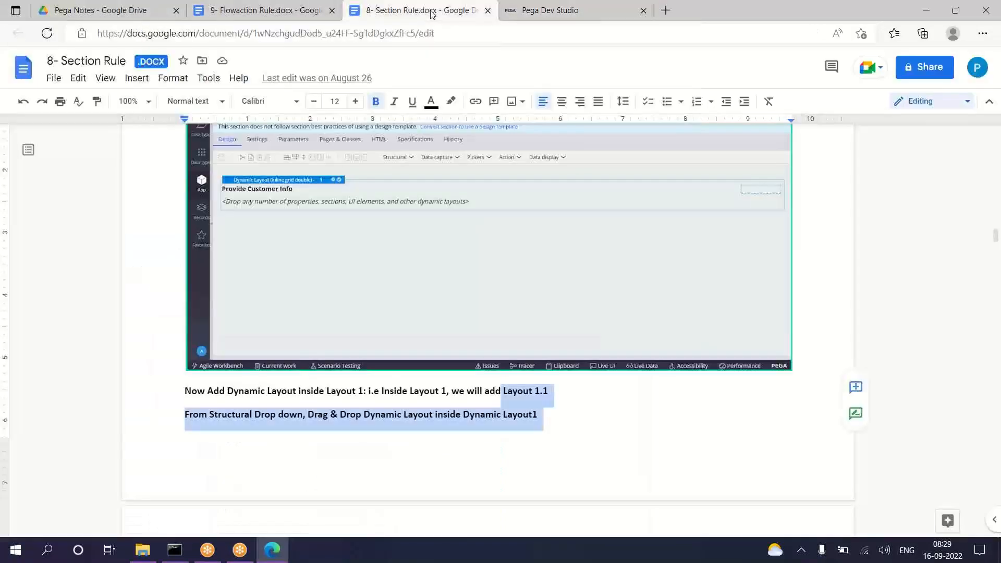
pyautogui.scroll(-10, 288, 267)
pyautogui.scroll(20, 289, 268)
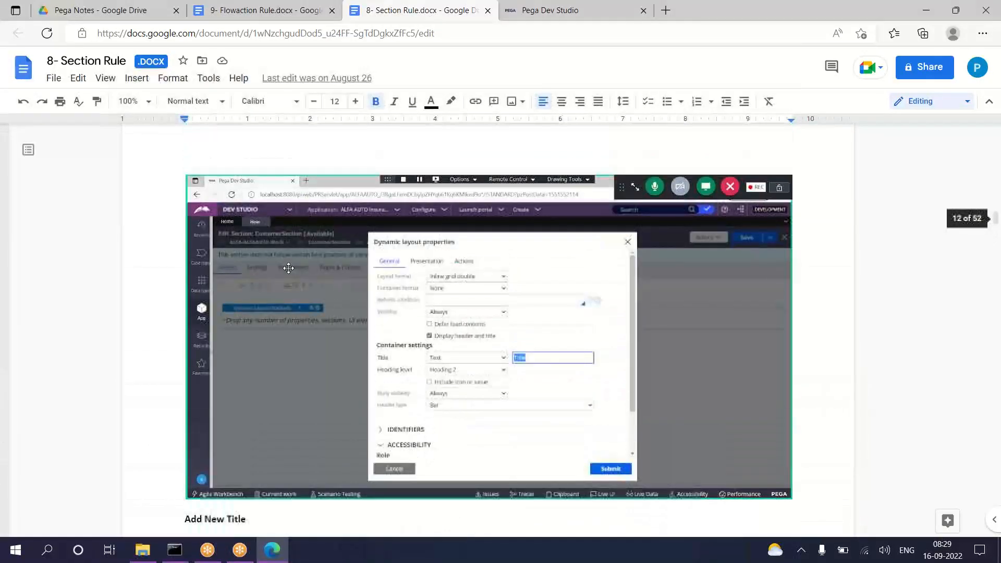
pyautogui.scroll(15, 287, 268)
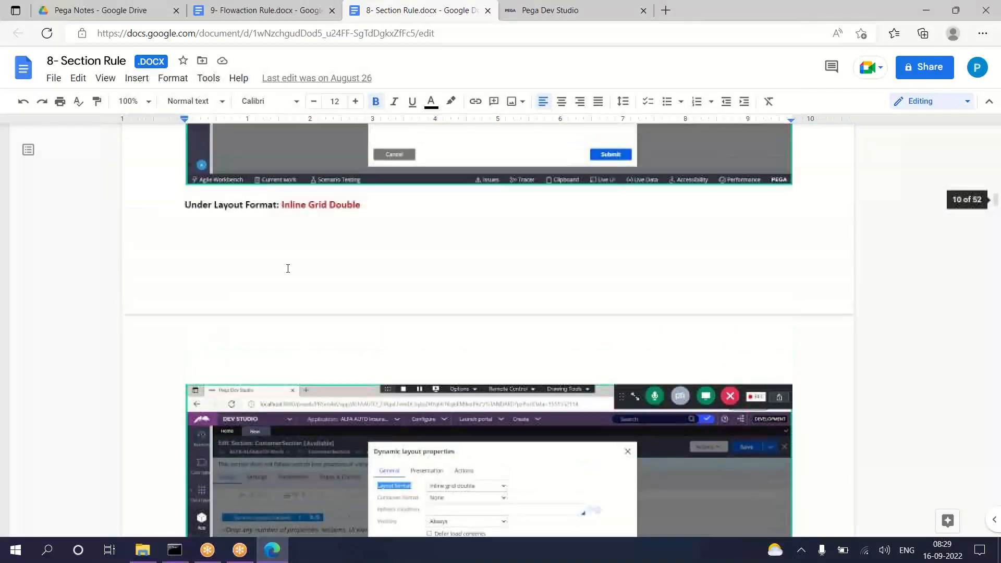
pyautogui.scroll(1, 286, 268)
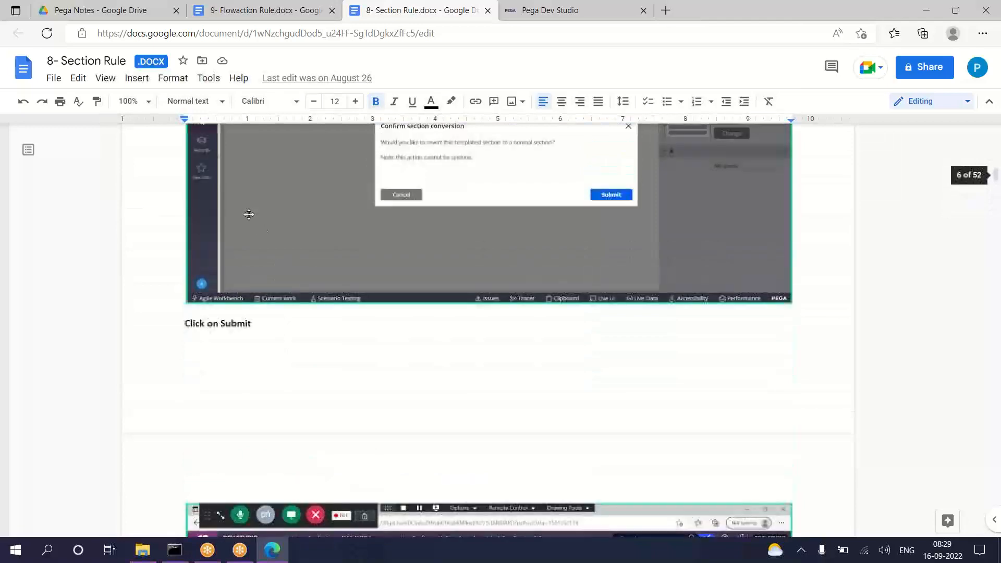
pyautogui.scroll(-7, 335, 152)
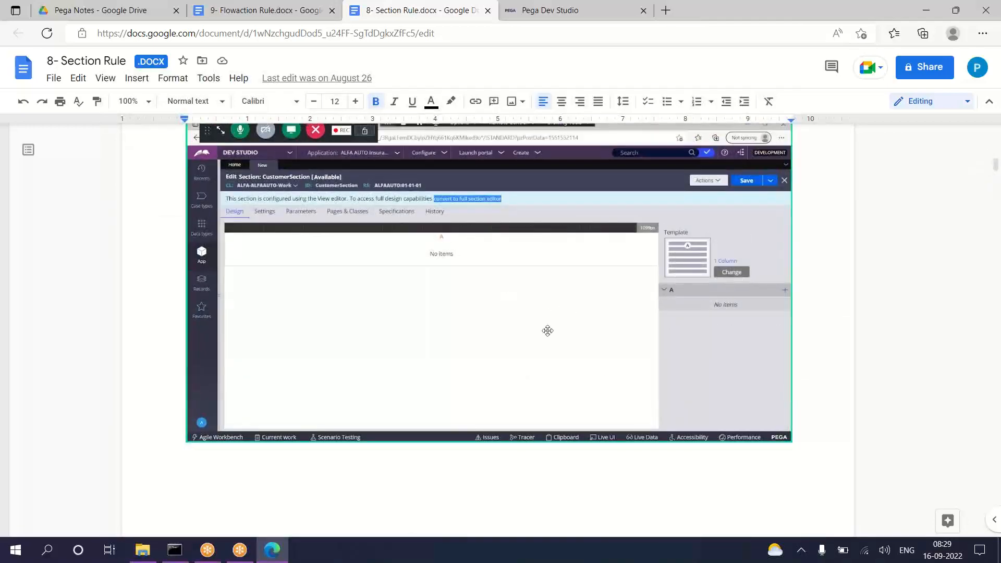
# Step: Read the Section Rule notes on converting the section, changing the layout format to Inline Grid Double and adding a header and title
pyautogui.scroll(-10, 546, 331)
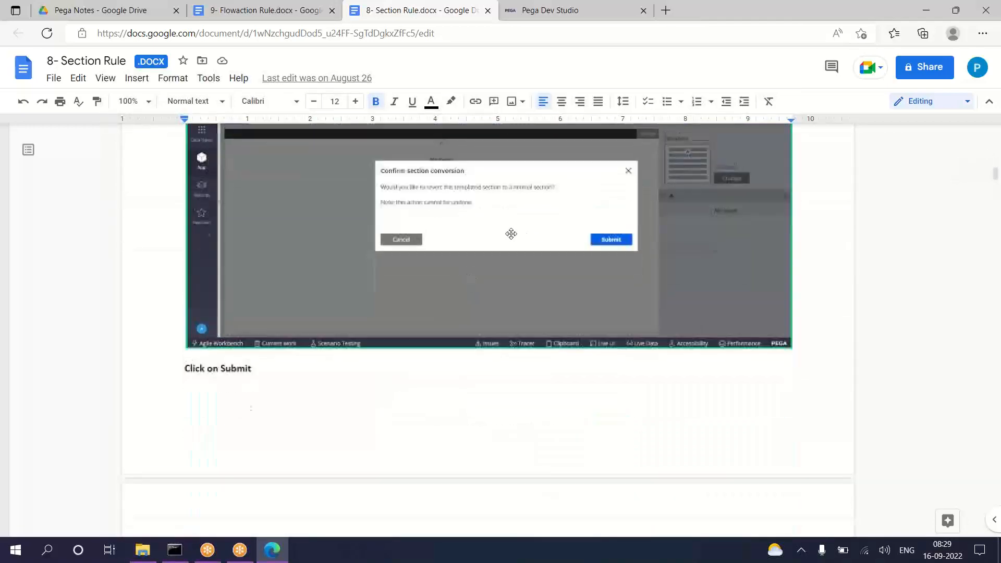
pyautogui.scroll(-6, 501, 240)
pyautogui.scroll(4, 460, 280)
pyautogui.scroll(-6, 460, 280)
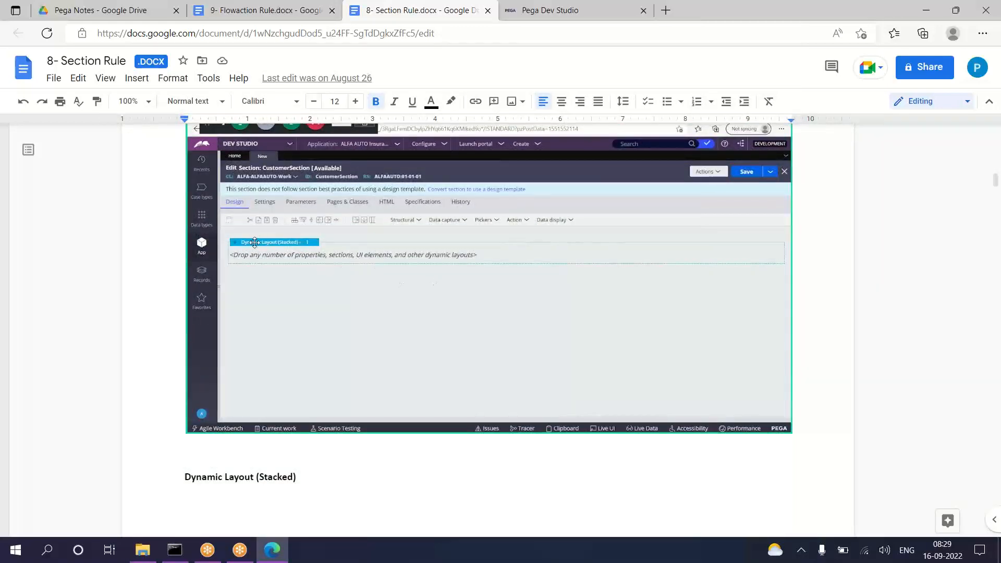
pyautogui.scroll(-3, 334, 281)
pyautogui.scroll(-5, 339, 299)
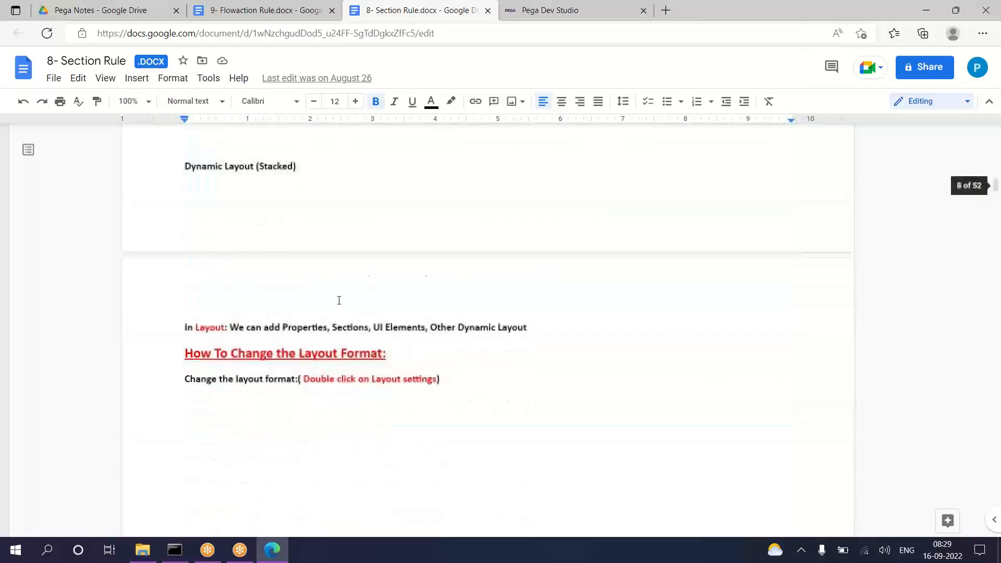
pyautogui.moveTo(299, 290); pyautogui.dragTo(443, 308)
pyautogui.scroll(-14, 485, 313)
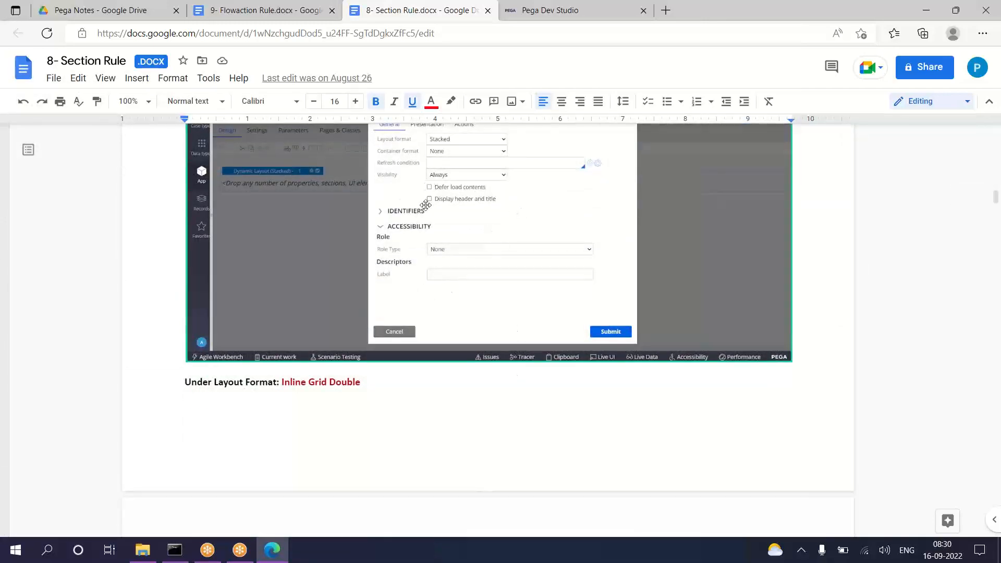
pyautogui.scroll(-11, 428, 200)
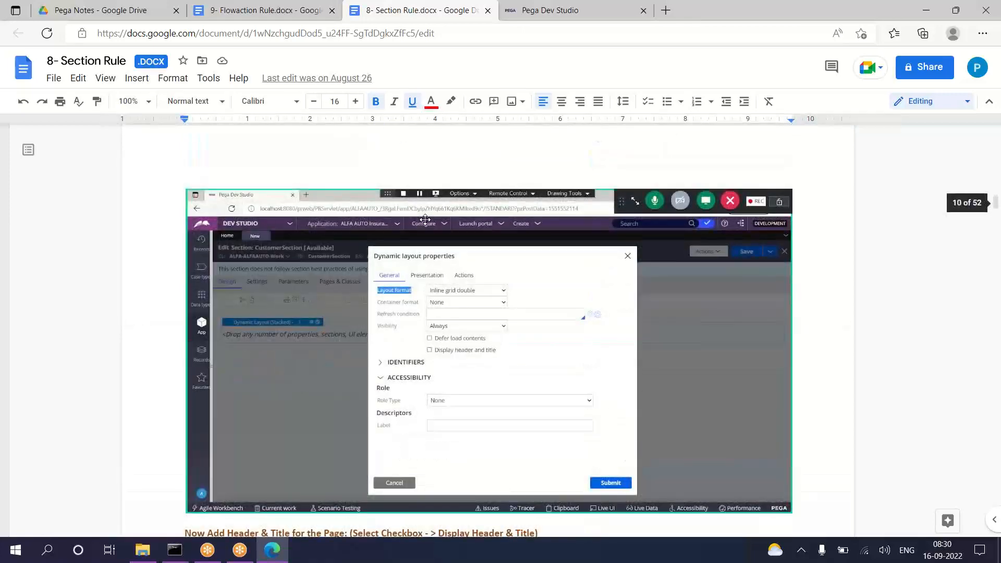
pyautogui.scroll(-15, 444, 289)
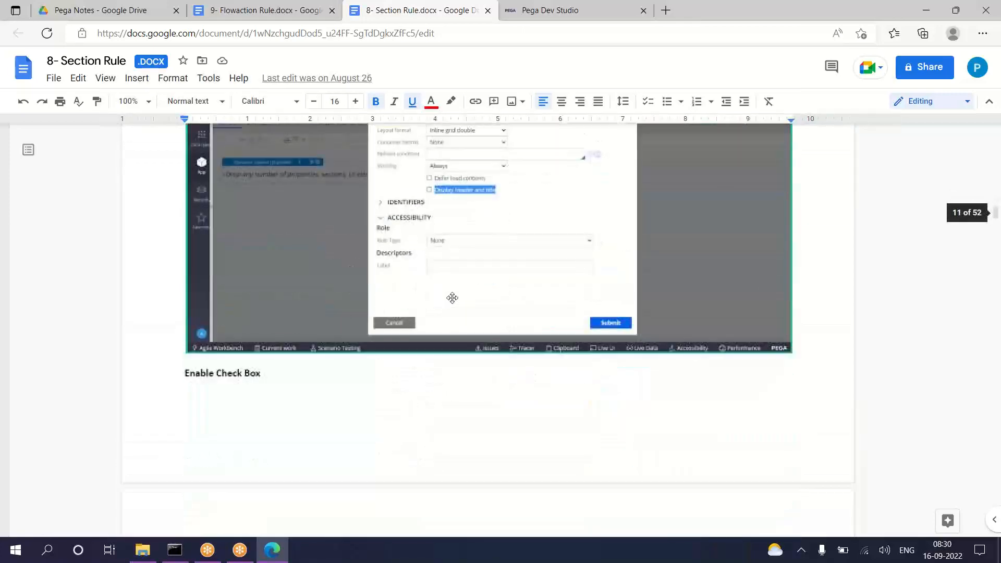
pyautogui.scroll(-10, 499, 287)
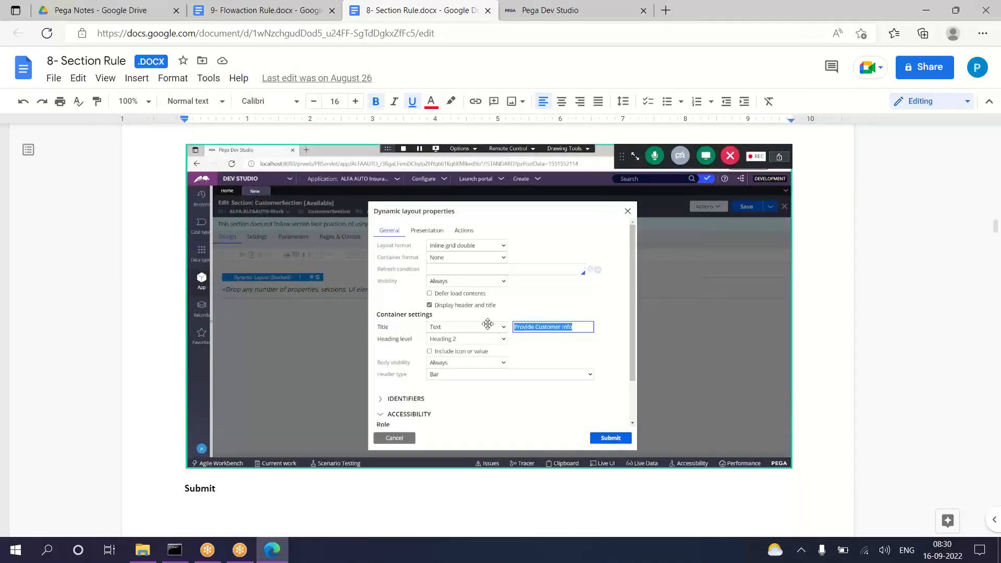
pyautogui.scroll(-8, 469, 327)
pyautogui.scroll(-4, 424, 236)
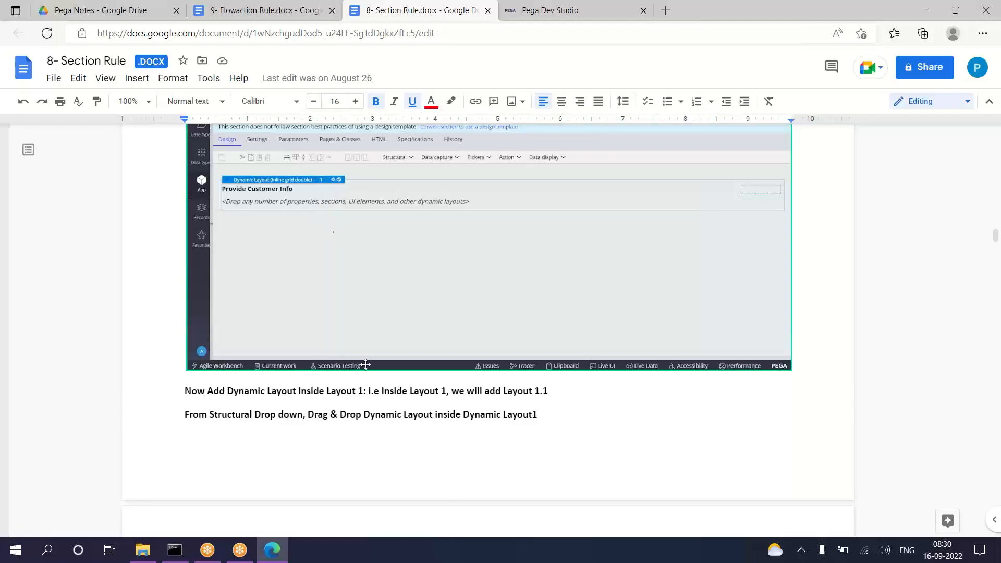
# Step: Read the notes on nesting Dynamic Layout 1.1 with Stacked with labels left, adding properties and checking the preview
pyautogui.scroll(-10, 390, 365)
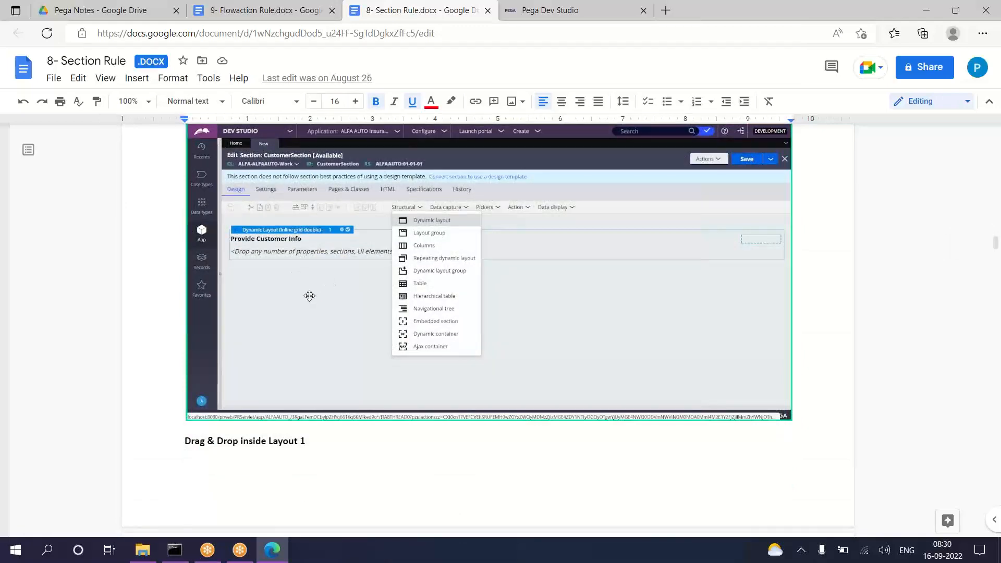
pyautogui.scroll(-11, 347, 306)
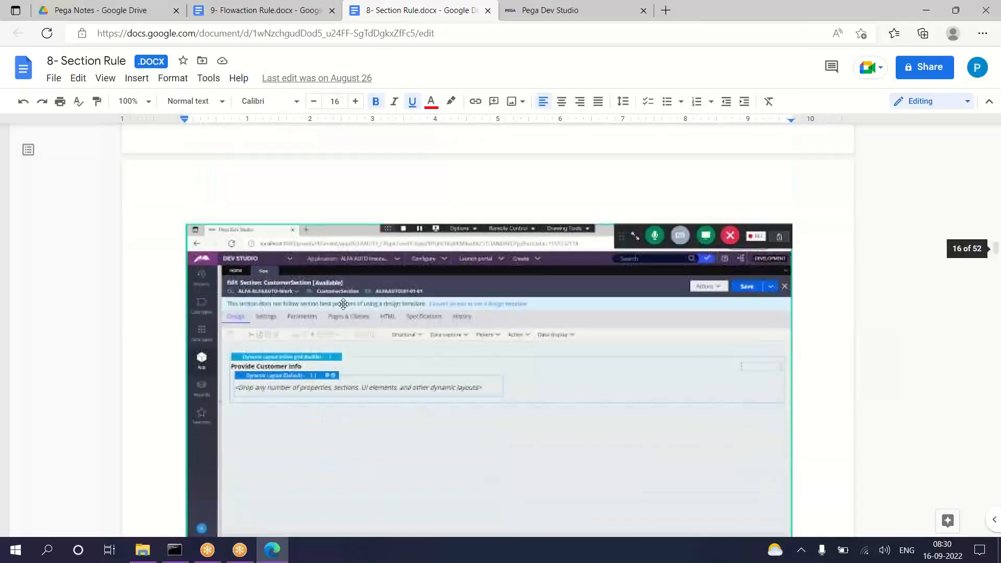
pyautogui.scroll(-6, 341, 318)
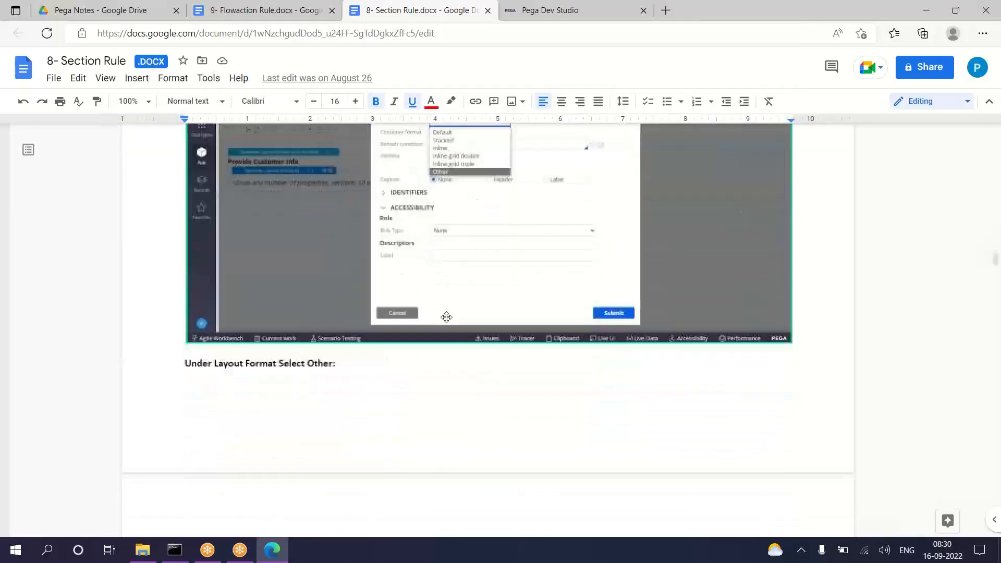
pyautogui.scroll(-6, 454, 318)
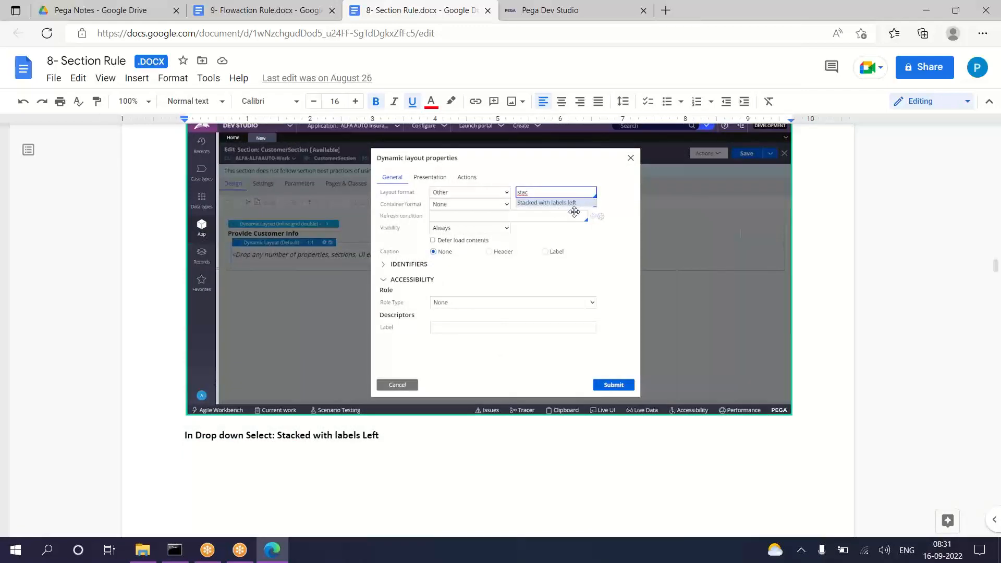
pyautogui.scroll(-15, 514, 247)
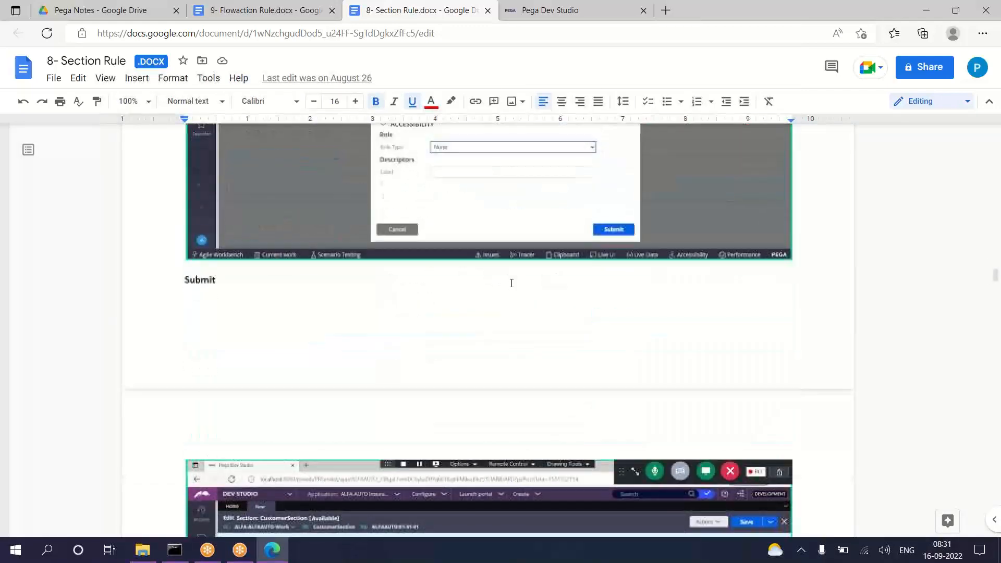
pyautogui.scroll(-9, 511, 284)
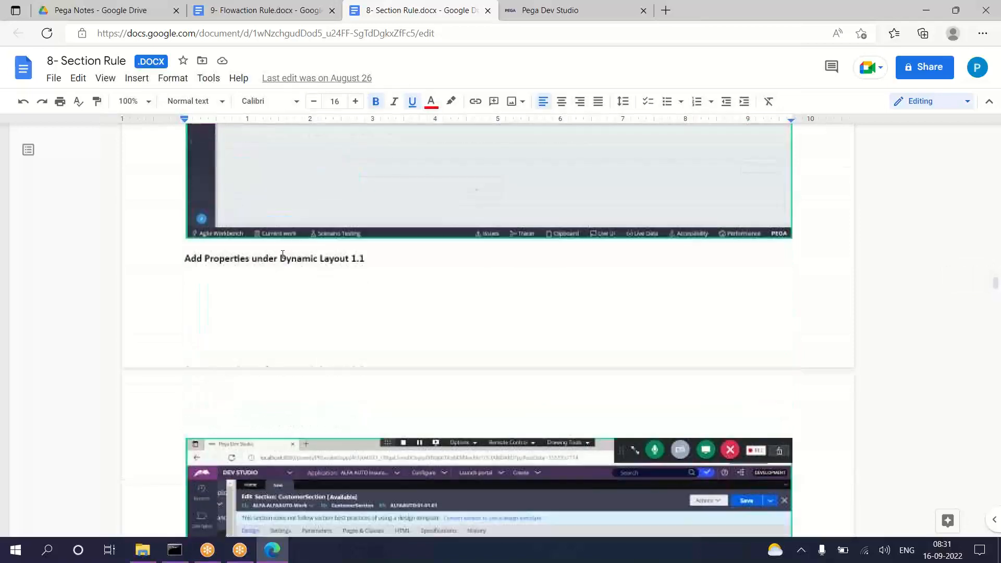
pyautogui.scroll(-5, 283, 254)
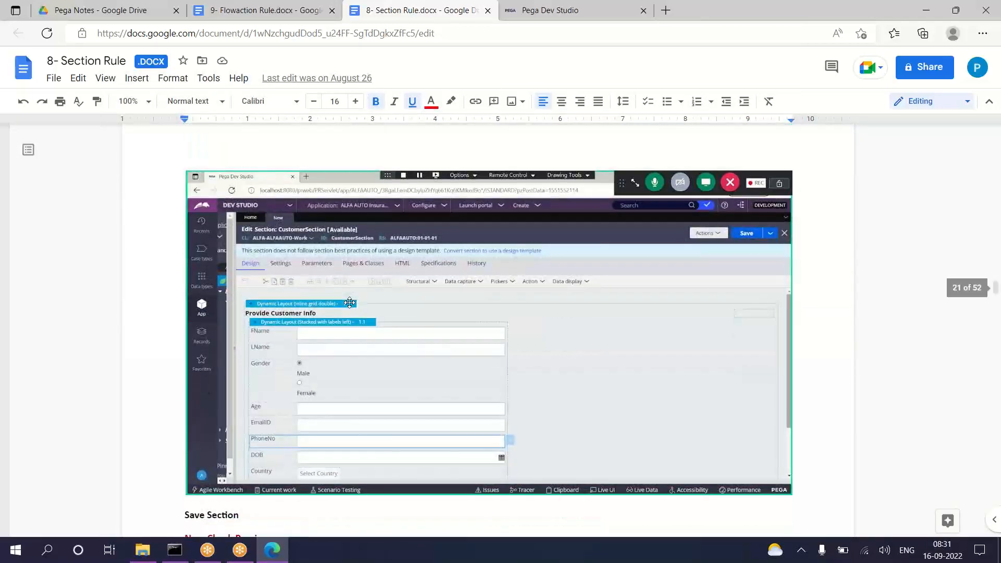
pyautogui.scroll(-3, 335, 327)
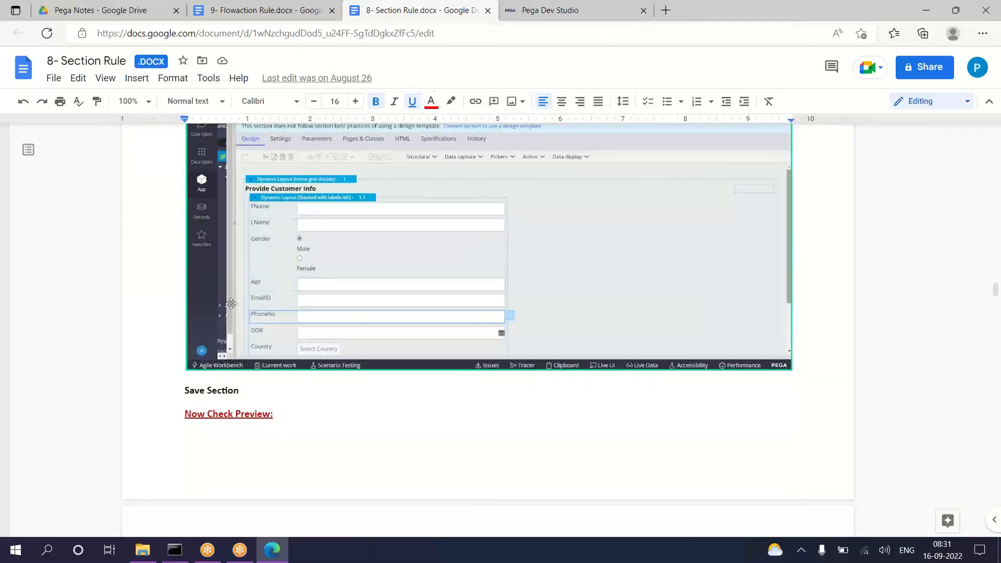
pyautogui.scroll(-6, 260, 309)
pyautogui.scroll(-10, 275, 255)
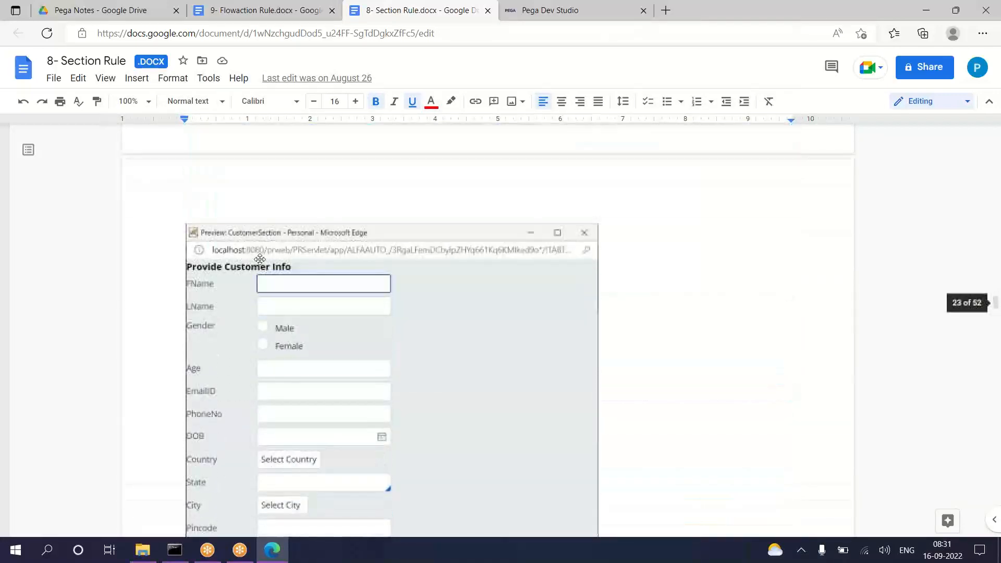
pyautogui.scroll(-1, 362, 331)
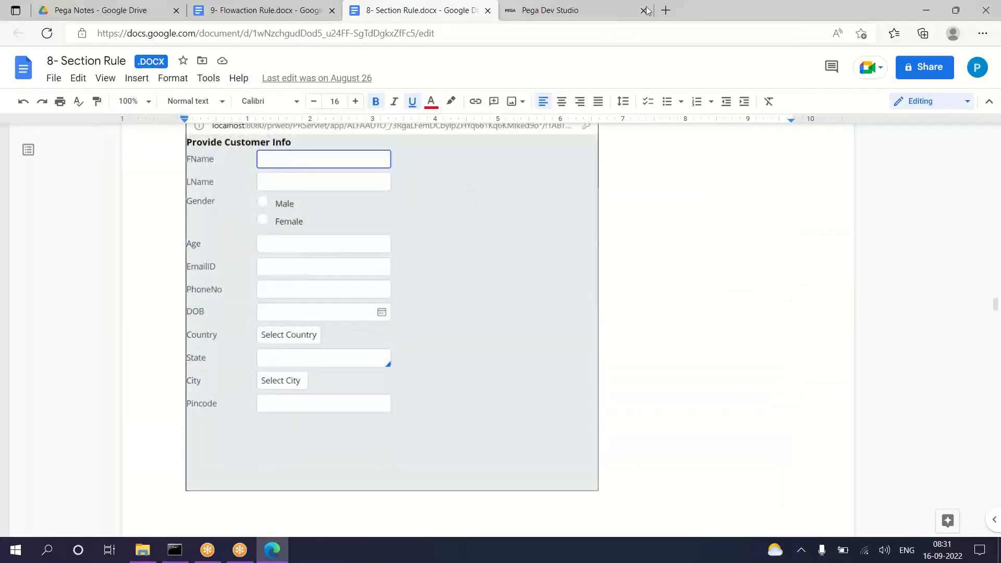
# Step: Switch to Pega Dev Studio, review the CustomerSection fields down to Pincode and select the Country field
pyautogui.click(555, 16)
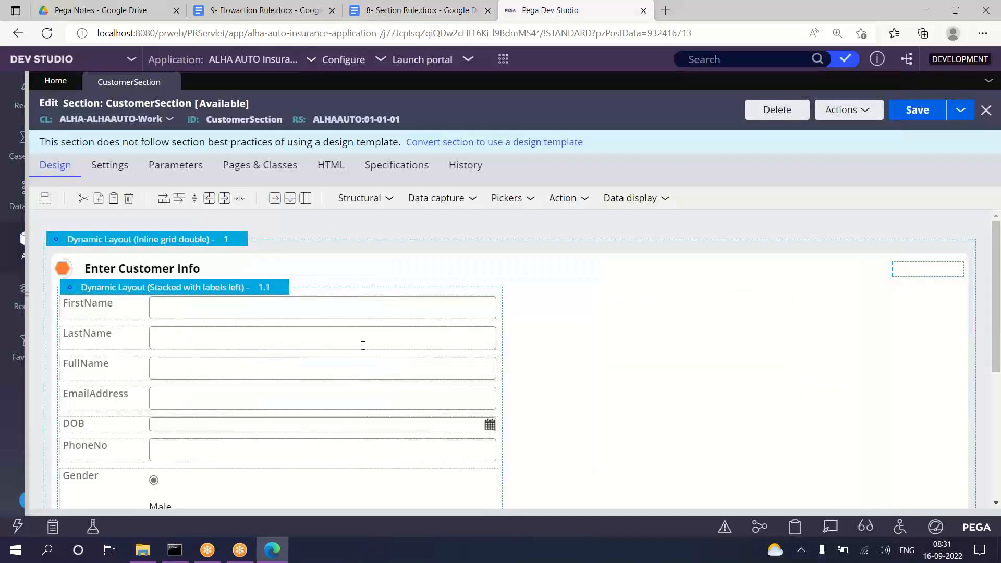
pyautogui.scroll(-2, 412, 326)
pyautogui.scroll(3, 412, 323)
pyautogui.moveTo(996, 284); pyautogui.dragTo(980, 413)
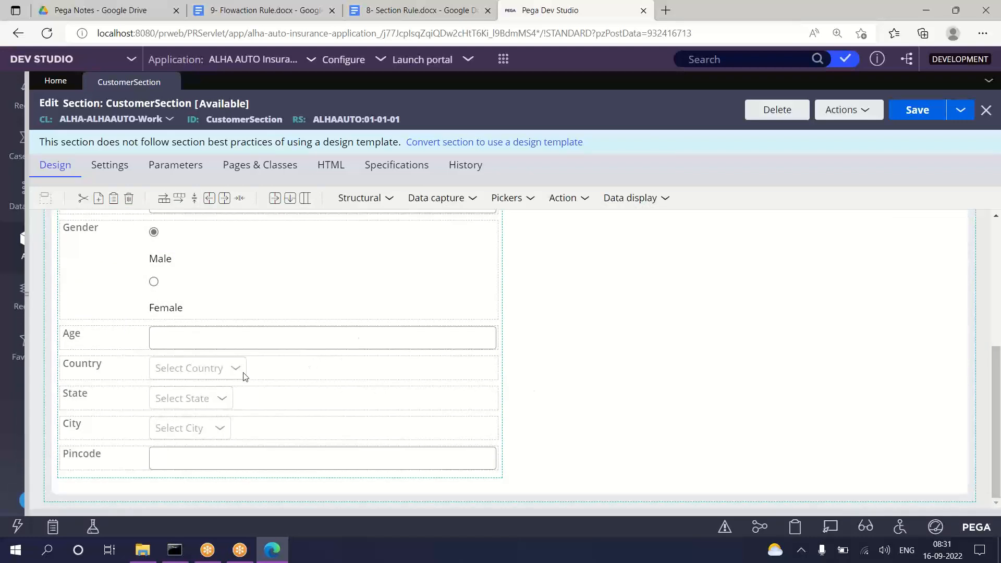
pyautogui.click(272, 379)
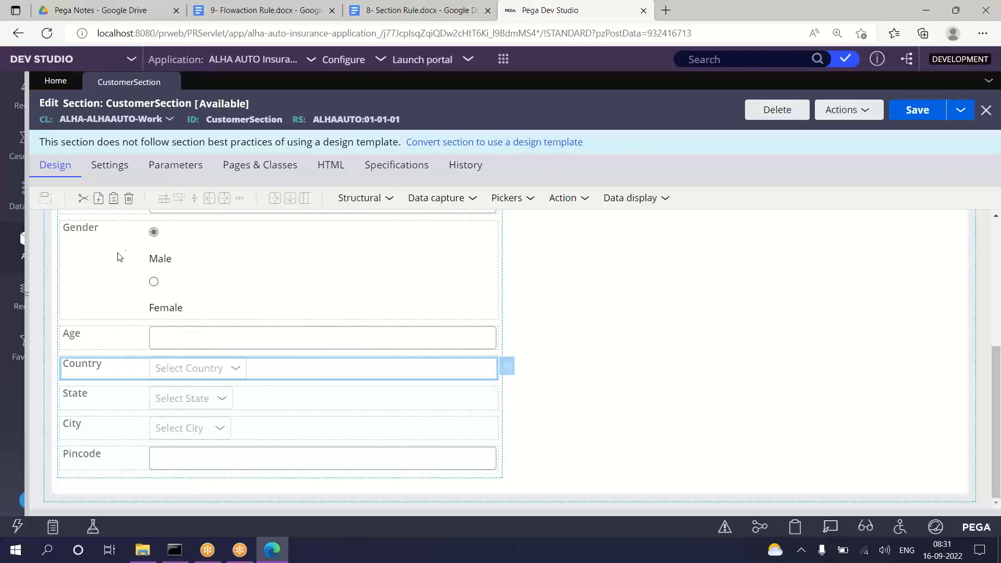
# Step: Reveal the App explorer, open the Age property rule, check its property type and UI control, and close the rule
pyautogui.click(25, 291)
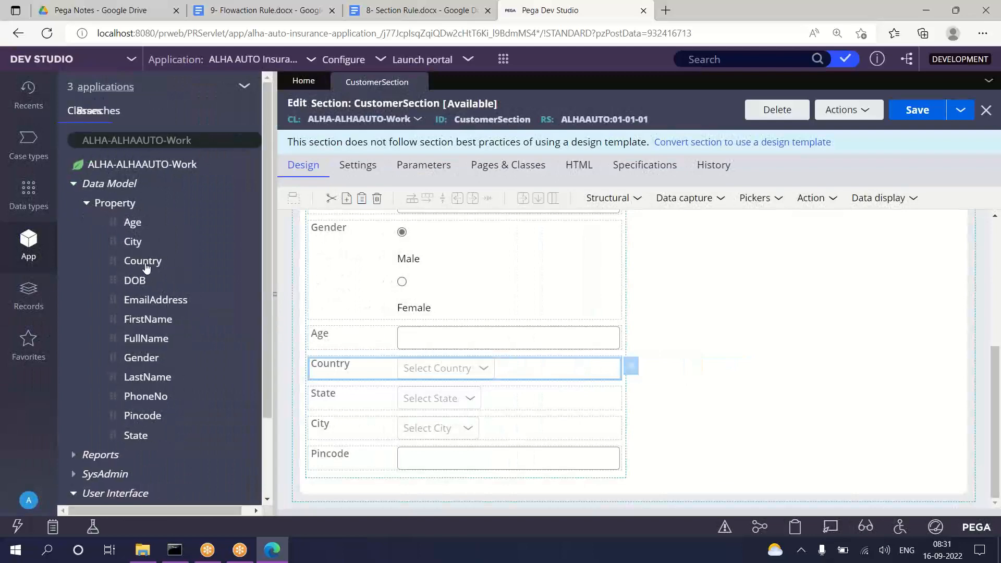
pyautogui.click(130, 223)
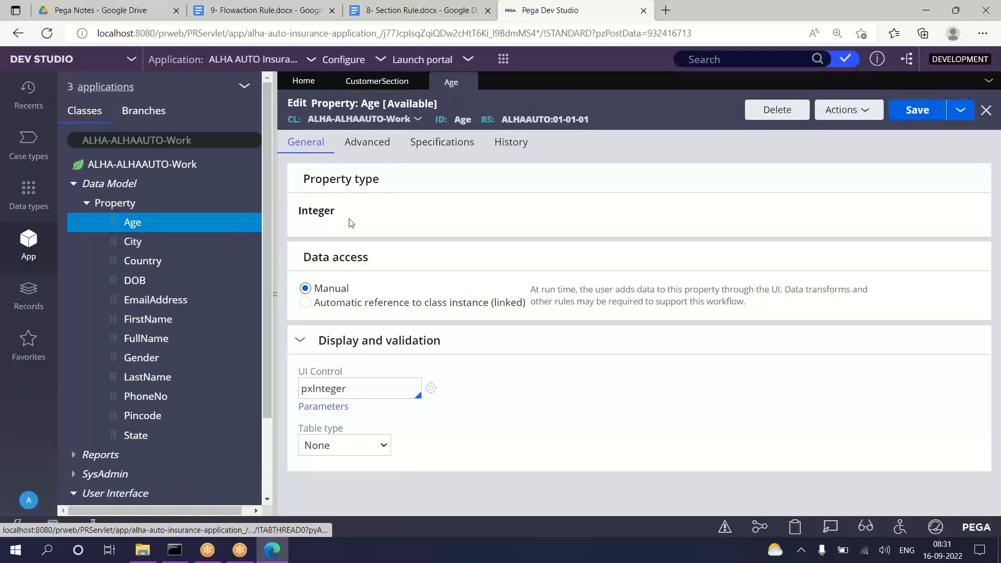
pyautogui.moveTo(336, 215); pyautogui.dragTo(295, 214)
pyautogui.click(335, 217)
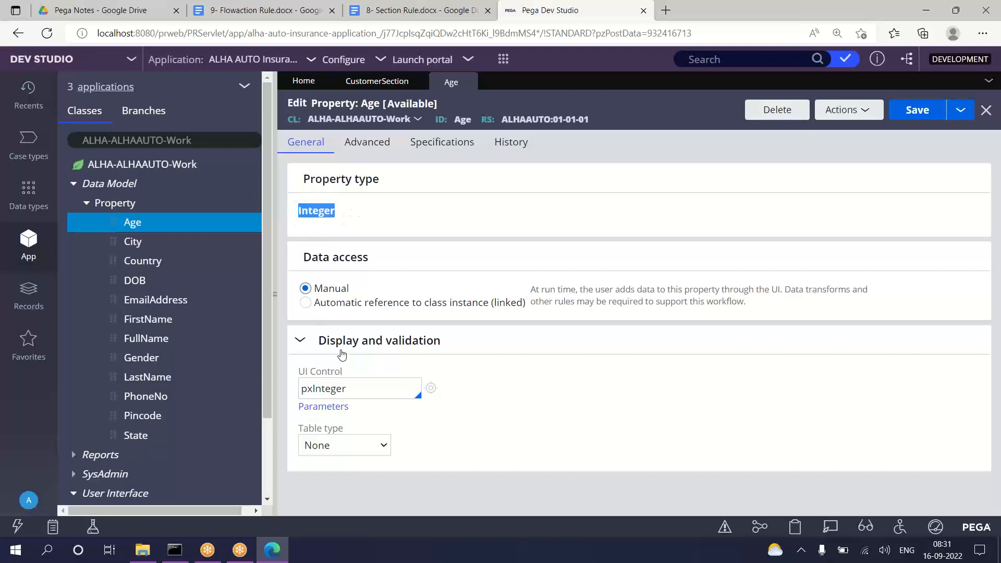
pyautogui.moveTo(351, 389); pyautogui.dragTo(291, 397)
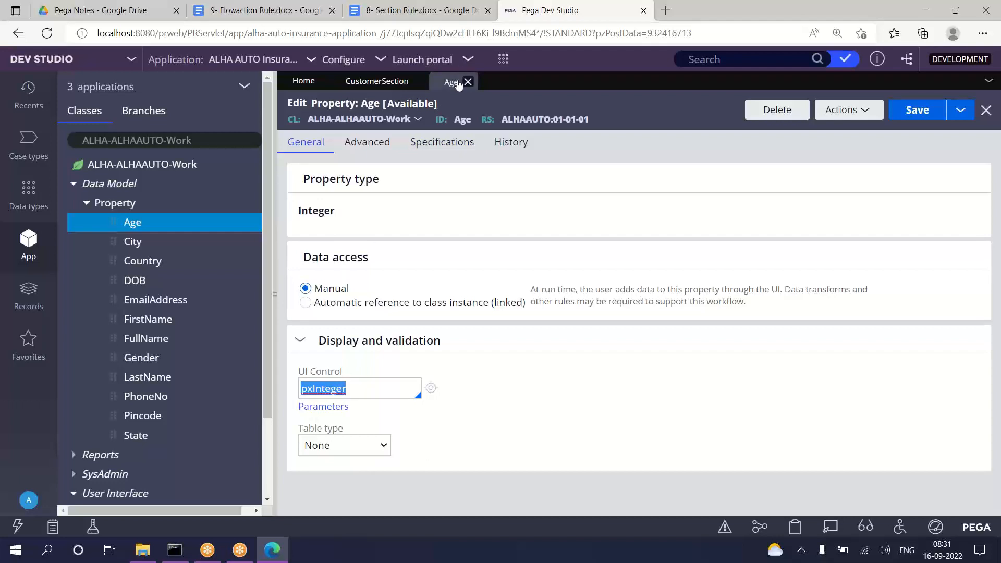
pyautogui.click(468, 82)
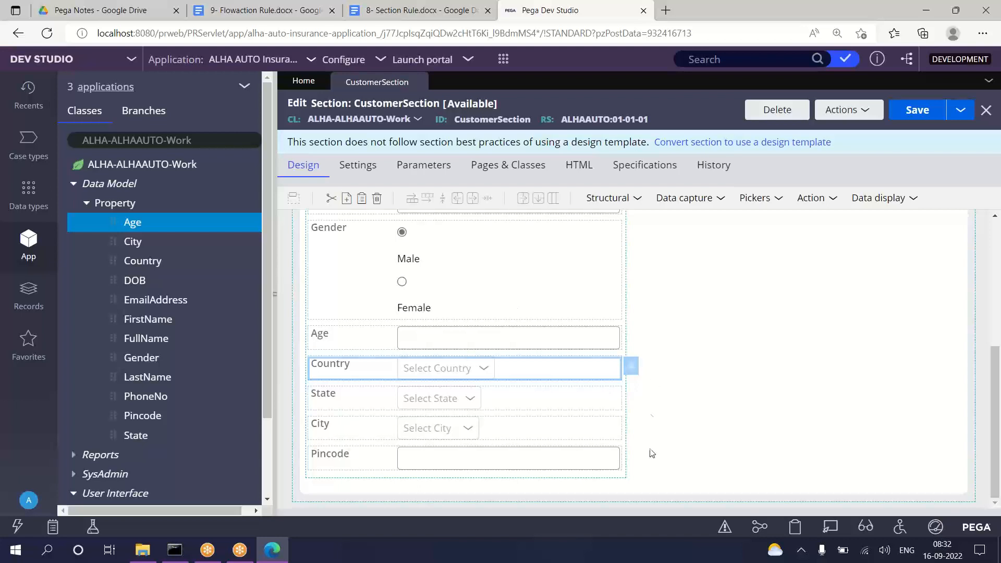
# Step: Open the cell properties of the Country field, check its control type and shrink the App explorer for more room
pyautogui.click(632, 369)
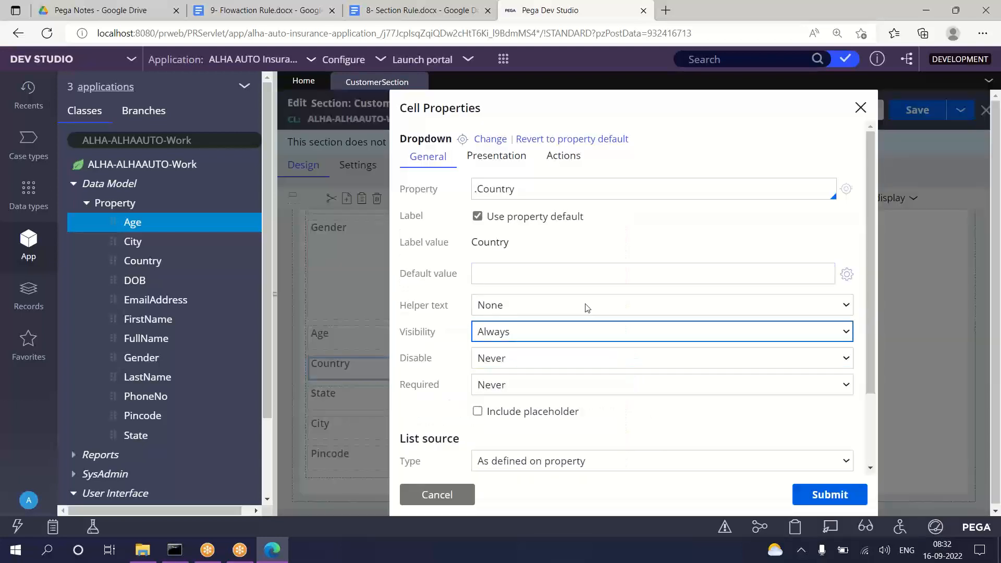
pyautogui.moveTo(400, 138); pyautogui.dragTo(459, 142)
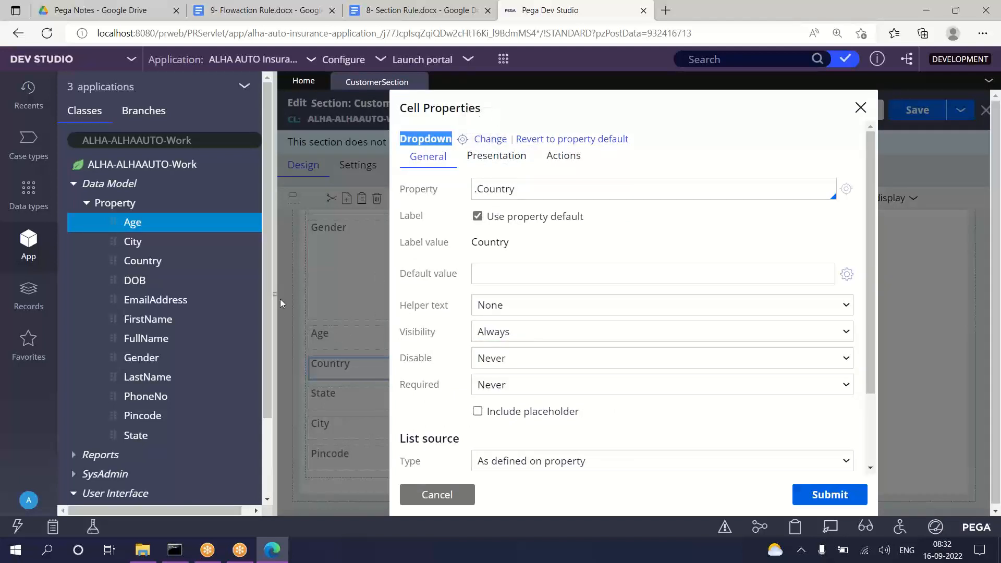
pyautogui.moveTo(275, 295); pyautogui.dragTo(47, 323)
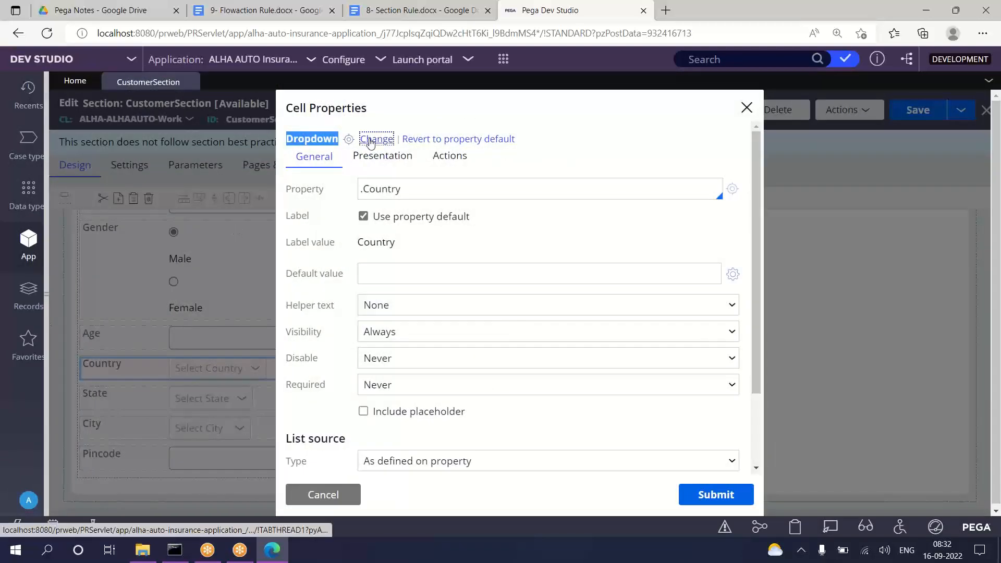
# Step: Try to change the Country cell's control from Dropdown to Anypicker, then check the data page field required for its list source
pyautogui.click(363, 140)
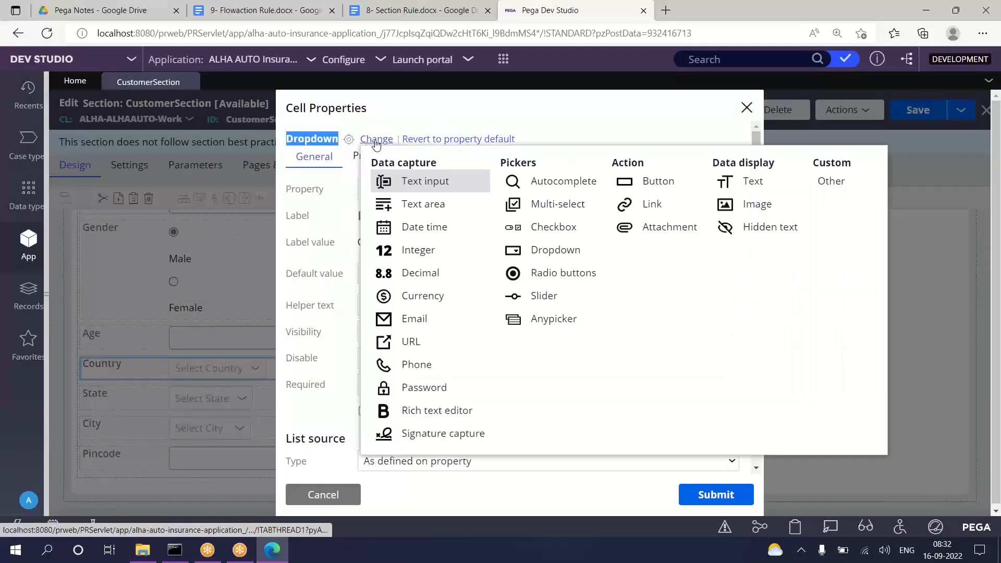
pyautogui.click(544, 319)
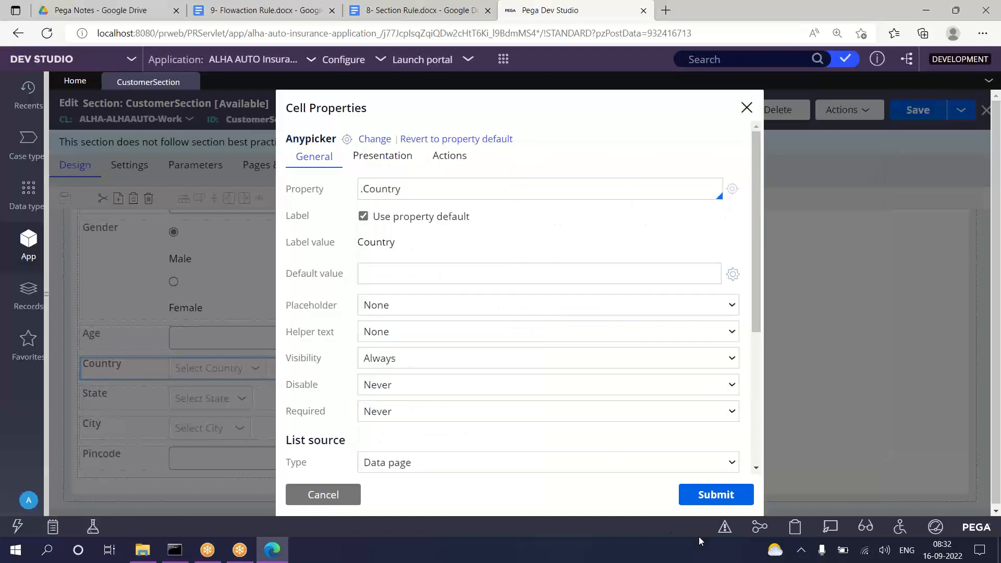
pyautogui.click(720, 500)
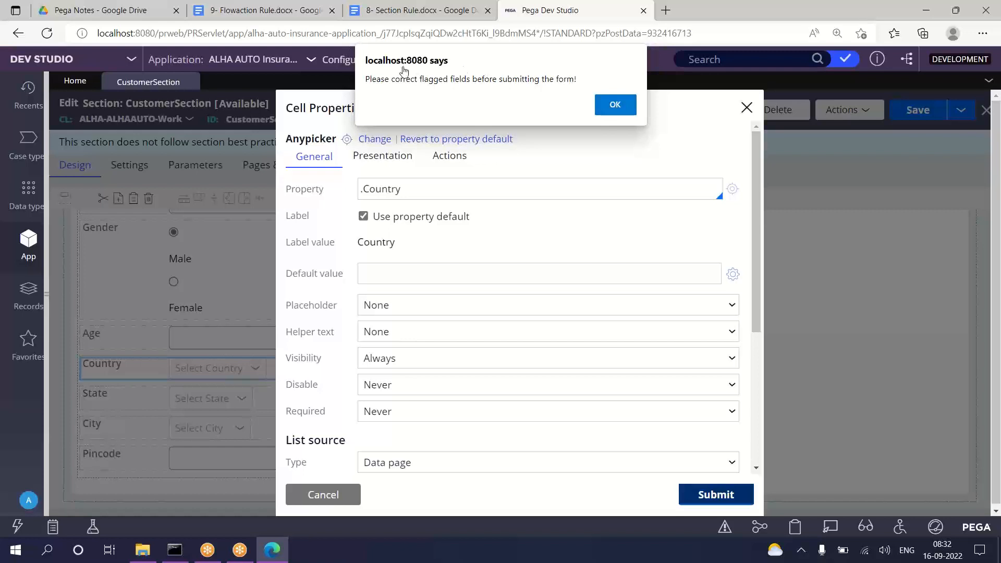
pyautogui.click(600, 105)
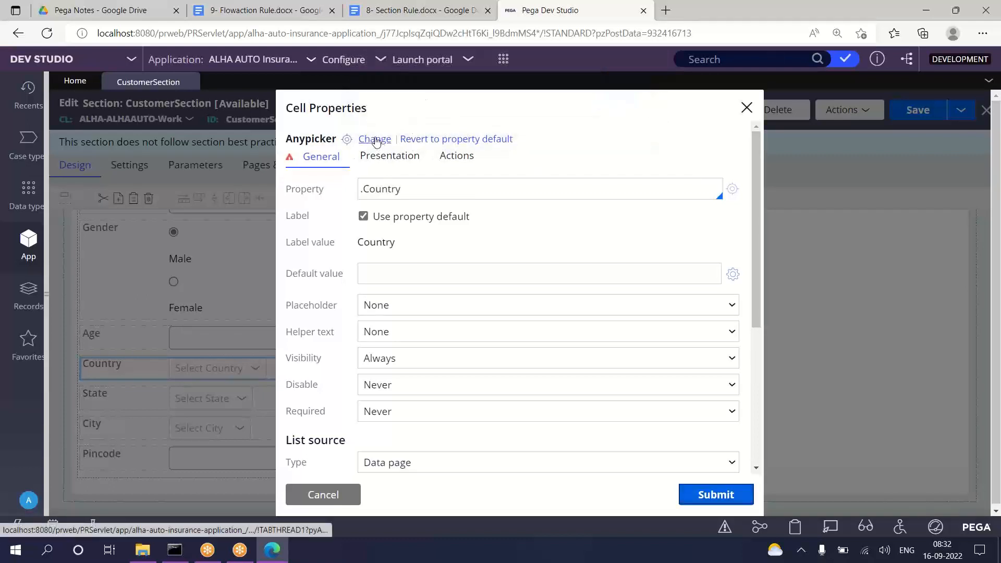
pyautogui.scroll(-5, 532, 402)
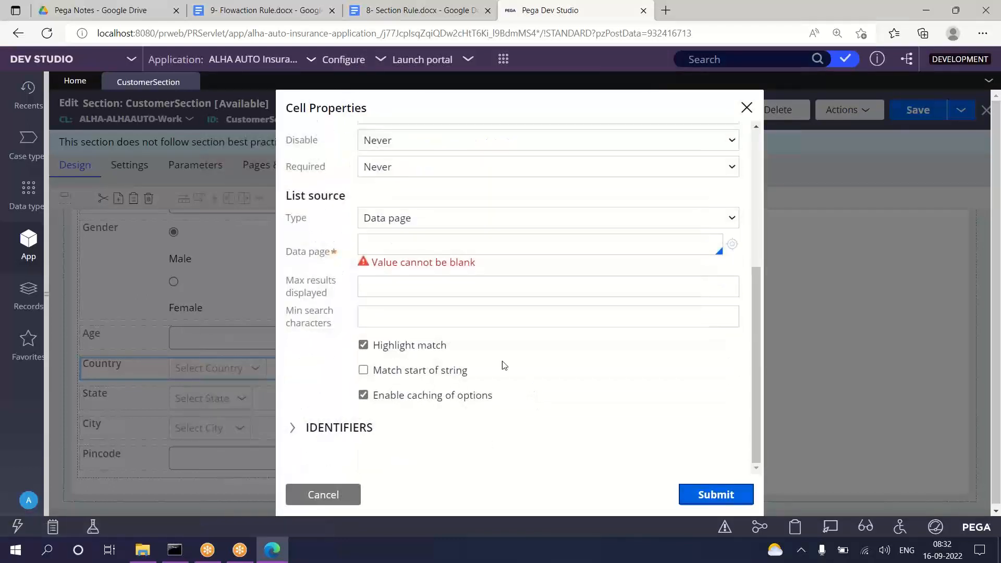
pyautogui.moveTo(340, 252); pyautogui.dragTo(286, 257)
pyautogui.click(344, 252)
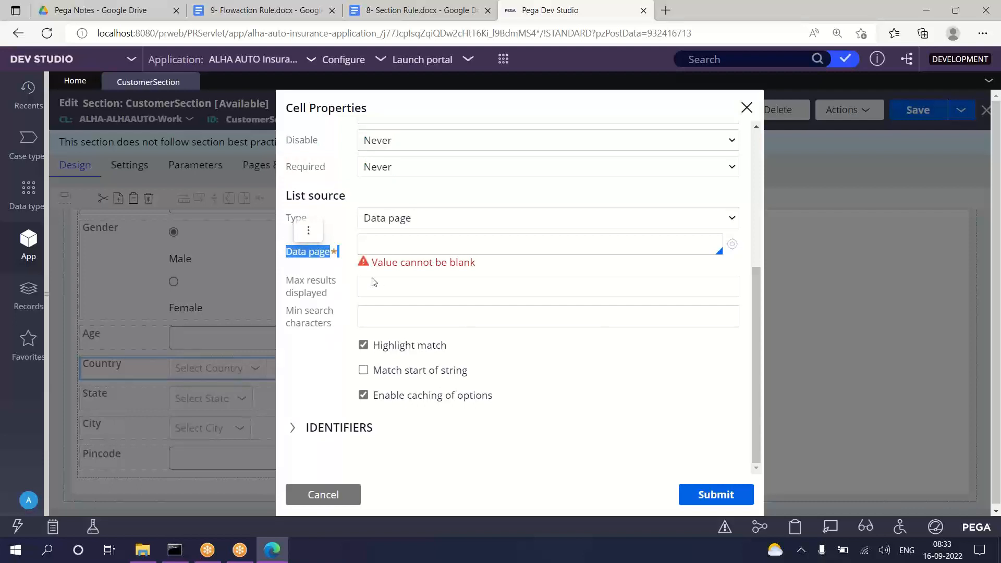
pyautogui.scroll(5, 384, 192)
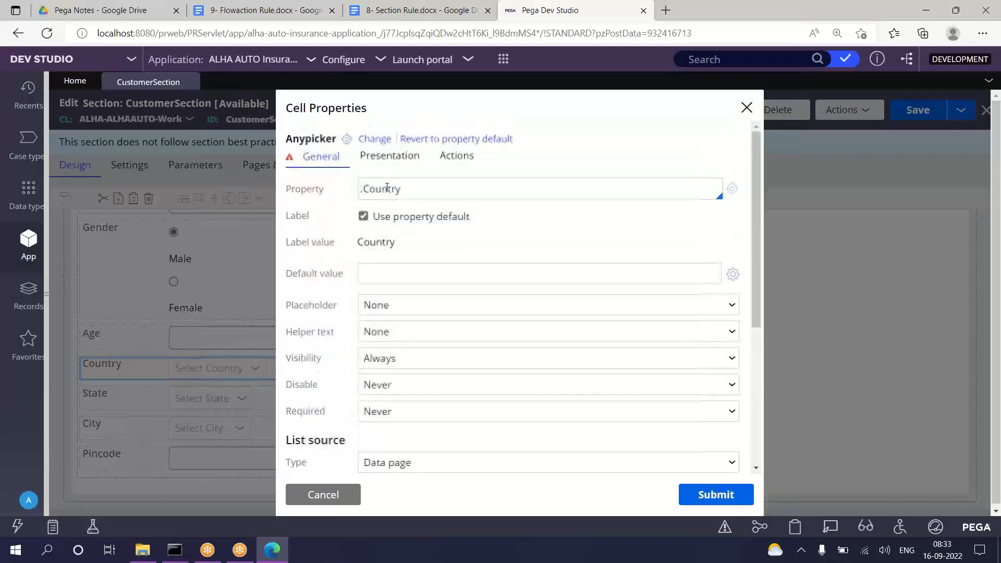
# Step: Change the Country cell's control to Autocomplete and submit the cell properties
pyautogui.click(375, 141)
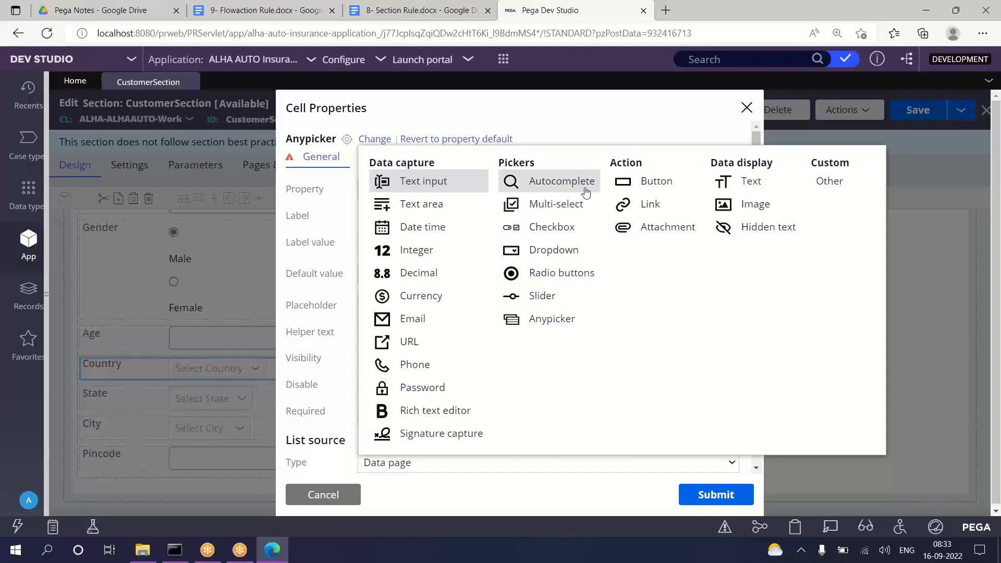
pyautogui.click(550, 183)
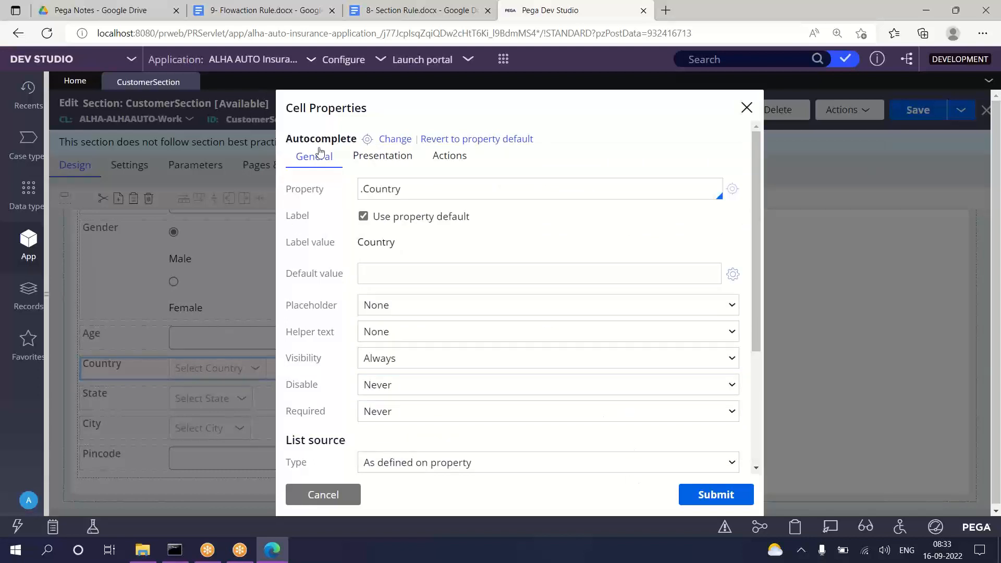
pyautogui.moveTo(280, 141); pyautogui.dragTo(358, 147)
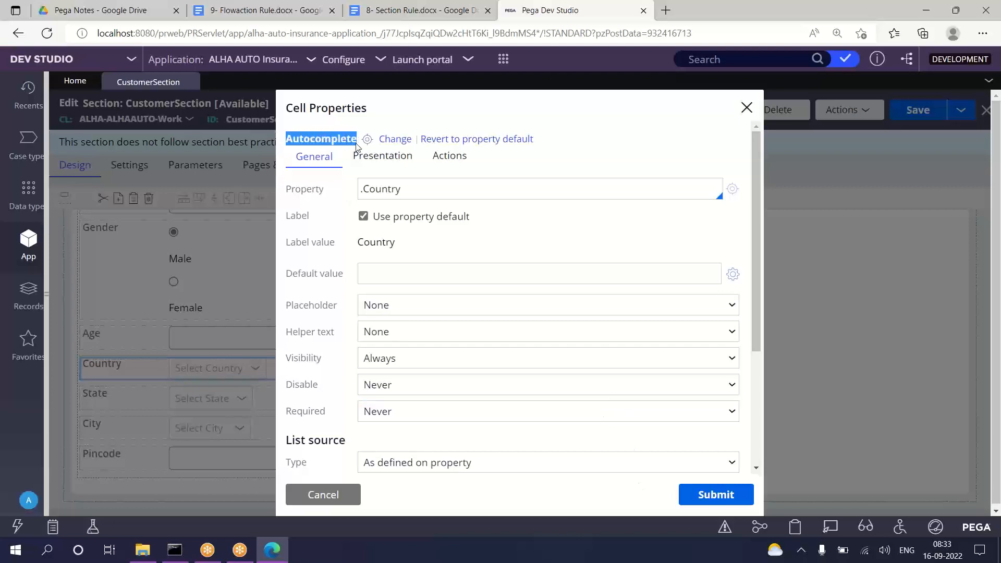
pyautogui.click(717, 494)
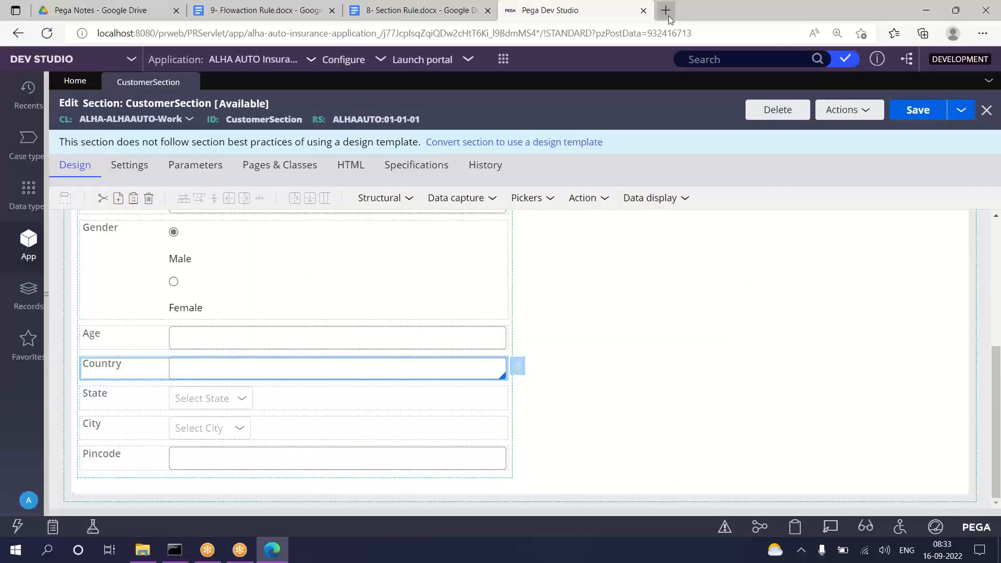
# Step: Open the user interface gallery of UI elements and view its Contact form example
pyautogui.click(667, 13)
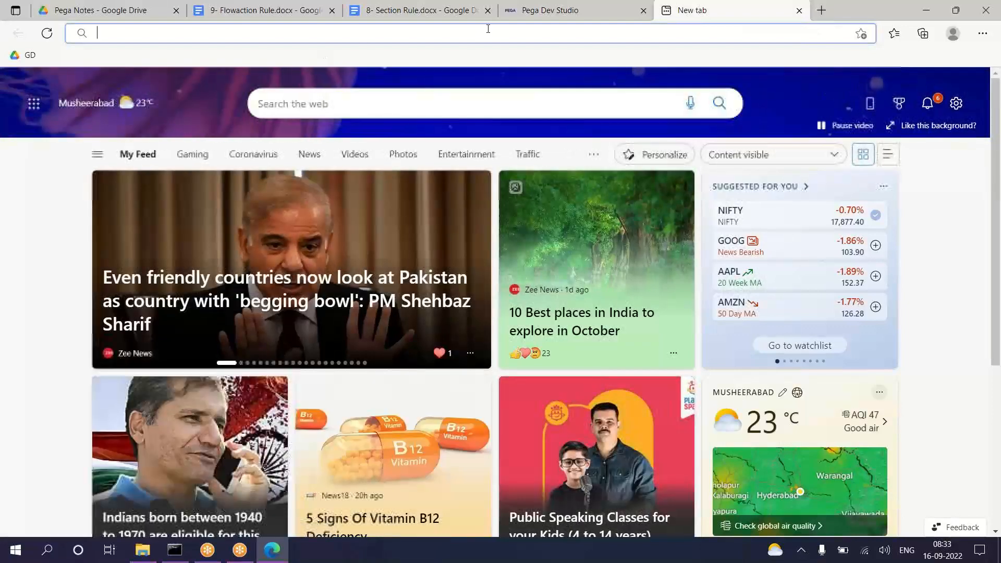
pyautogui.click(552, 10)
pyautogui.click(323, 64)
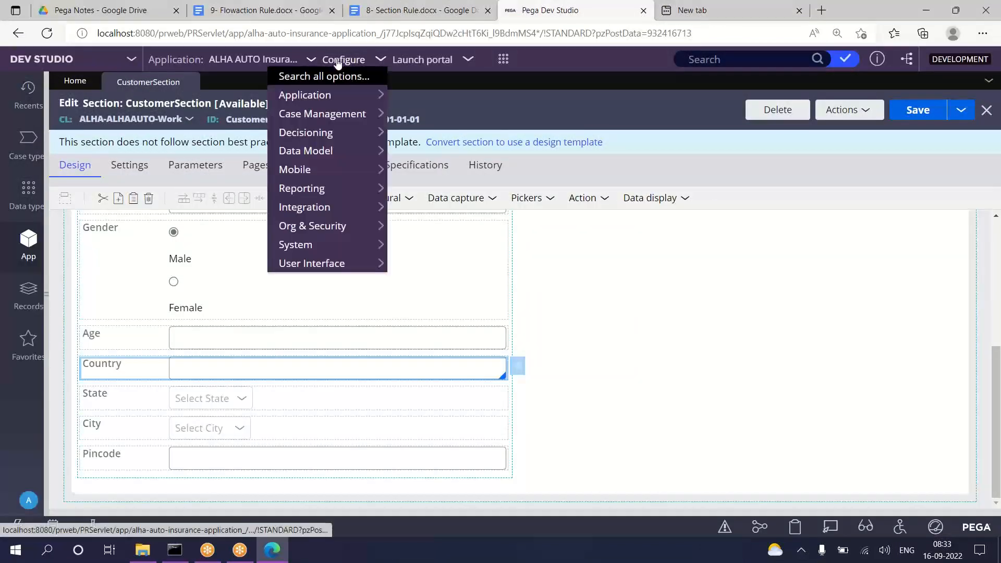
pyautogui.moveTo(311, 264)
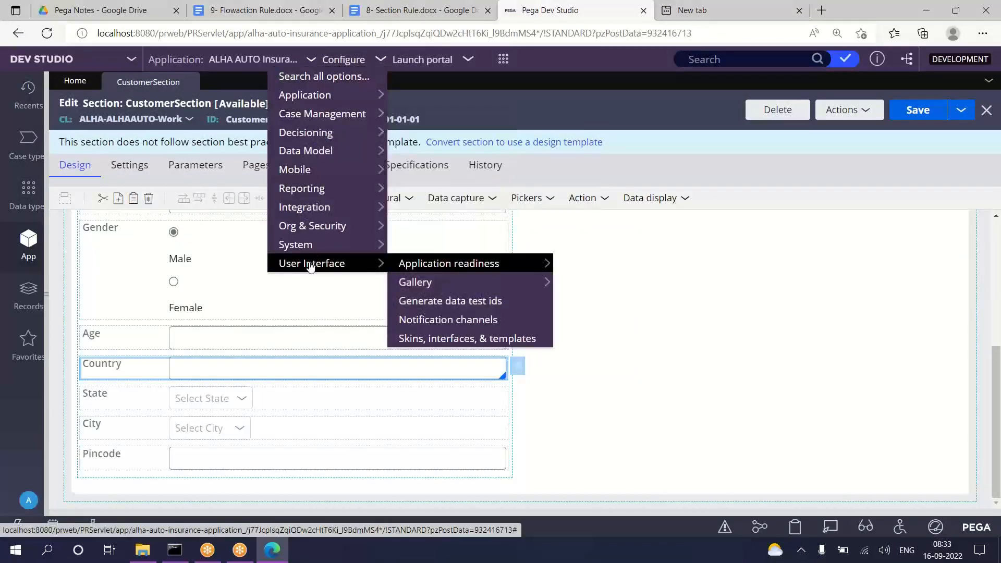
pyautogui.moveTo(440, 287)
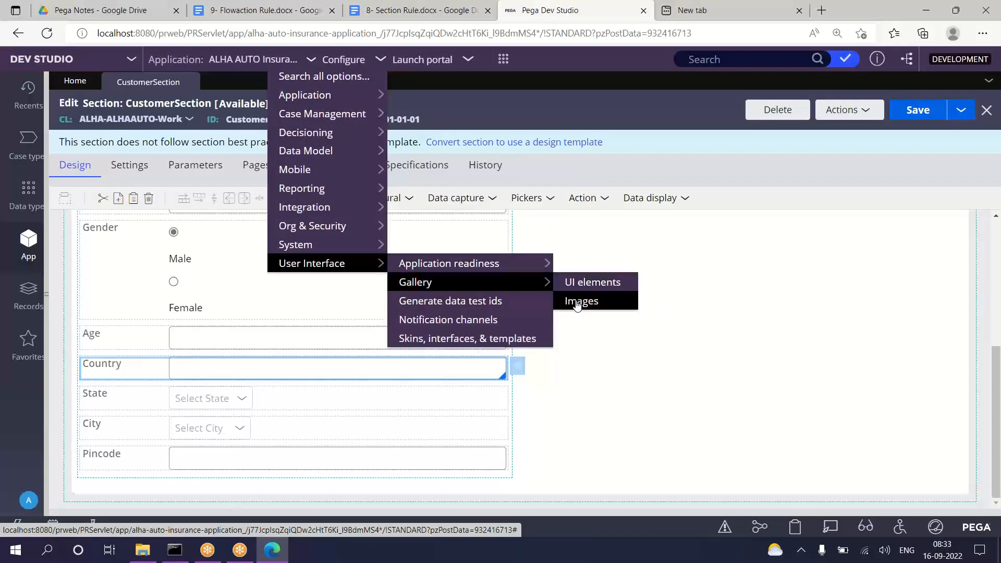
pyautogui.click(602, 282)
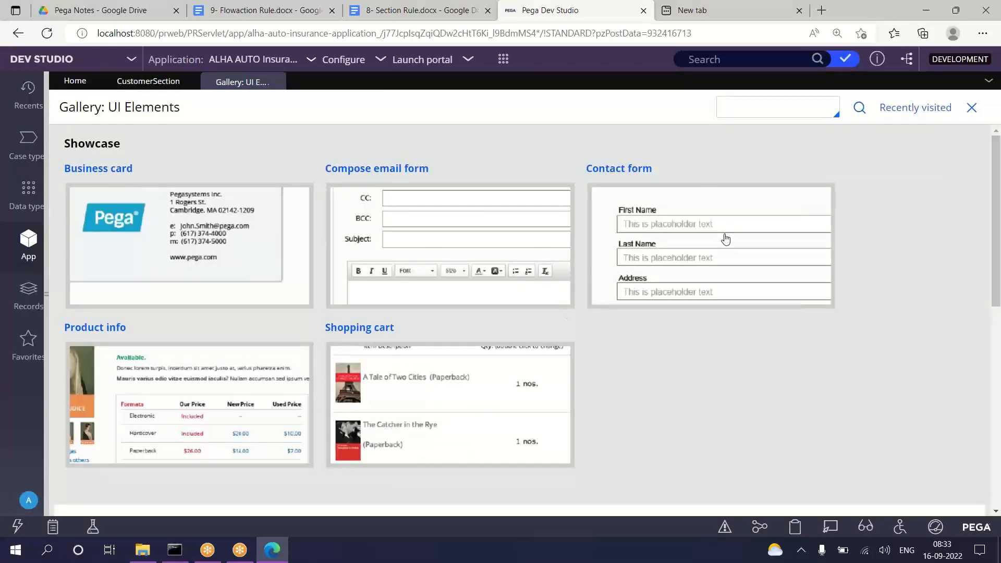
pyautogui.click(726, 239)
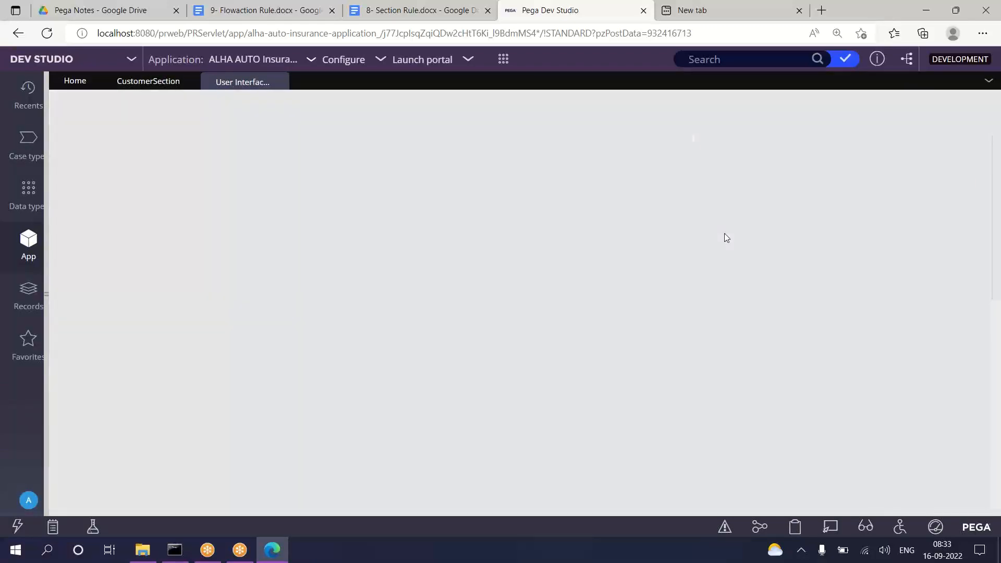
# Step: Open the Dropdown example in the gallery, choose American Samoa for pyCountries, and review the country list again
pyautogui.click(178, 108)
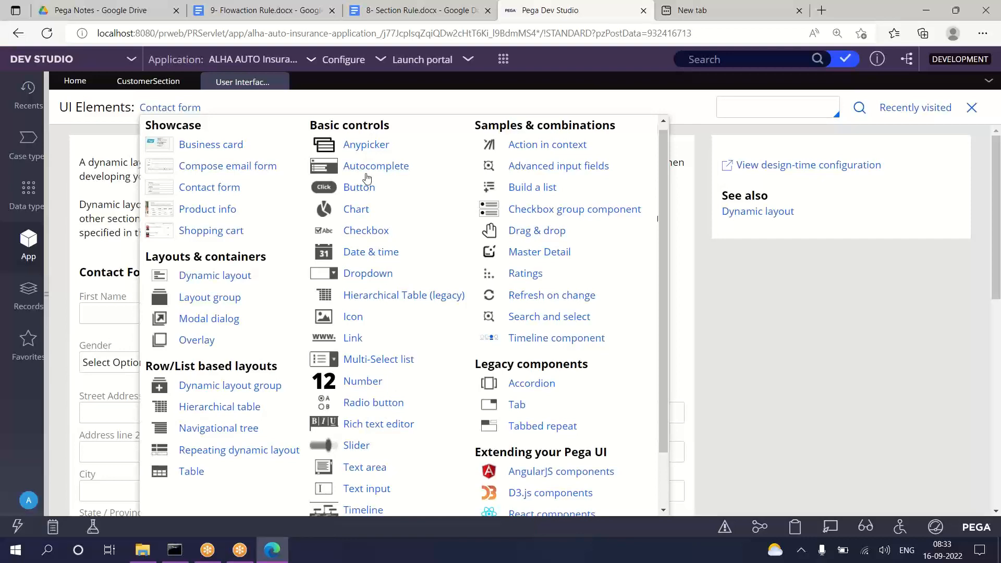
pyautogui.click(364, 277)
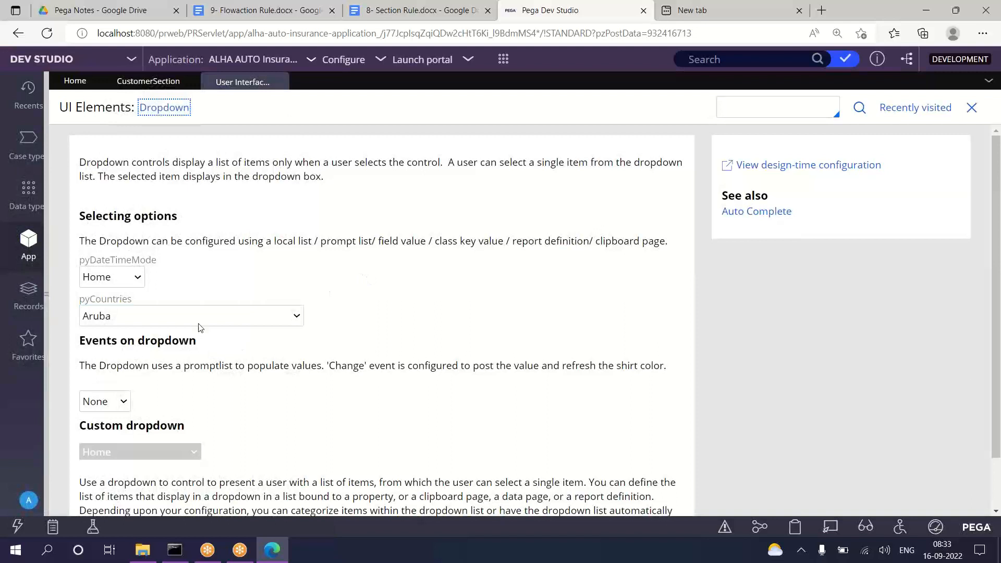
pyautogui.click(208, 315)
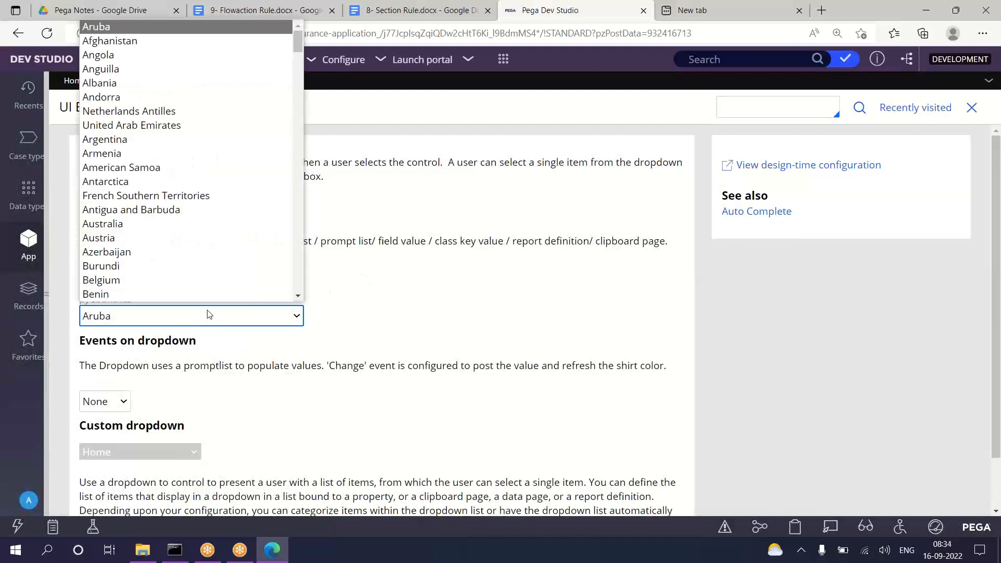
pyautogui.click(109, 168)
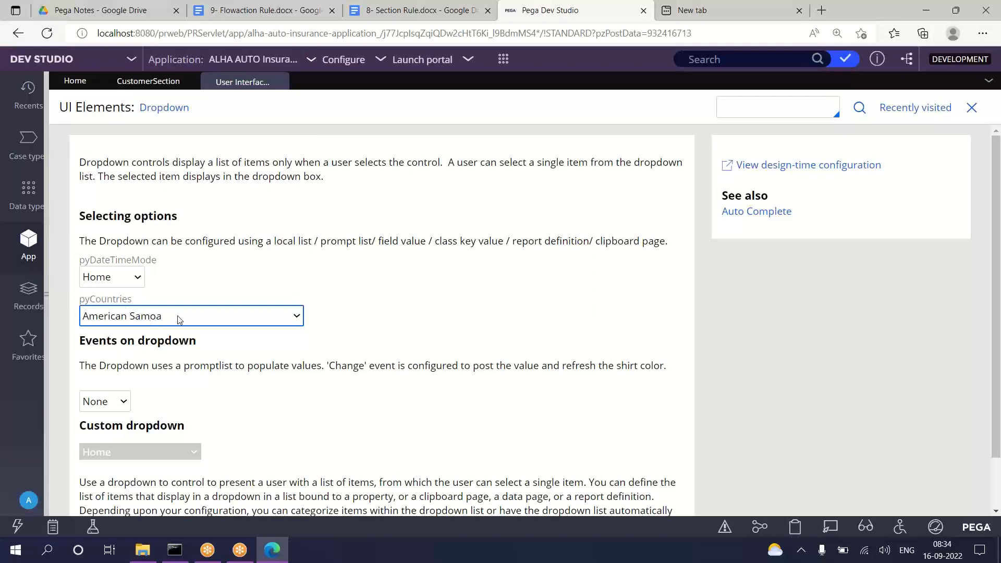
pyautogui.click(125, 320)
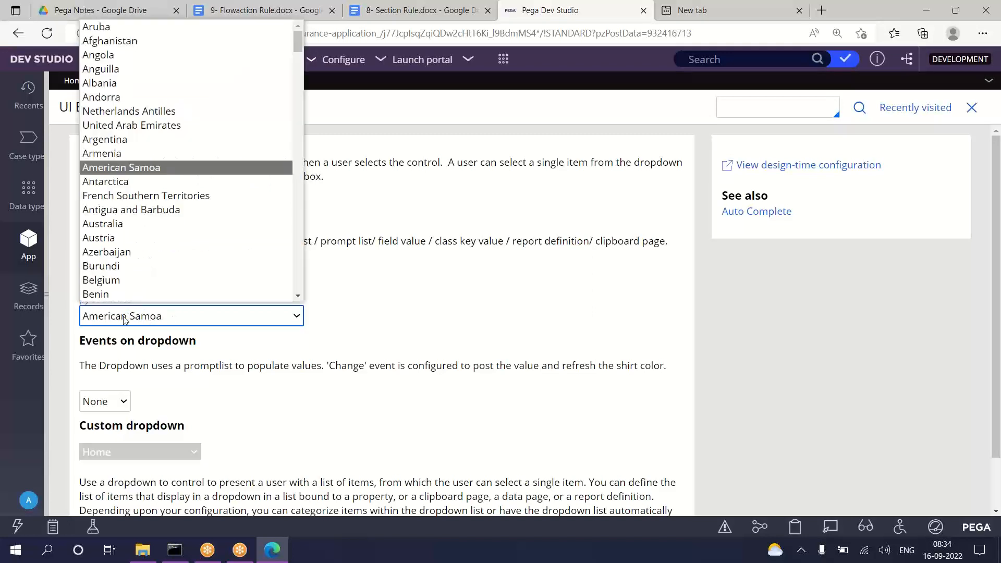
pyautogui.click(355, 282)
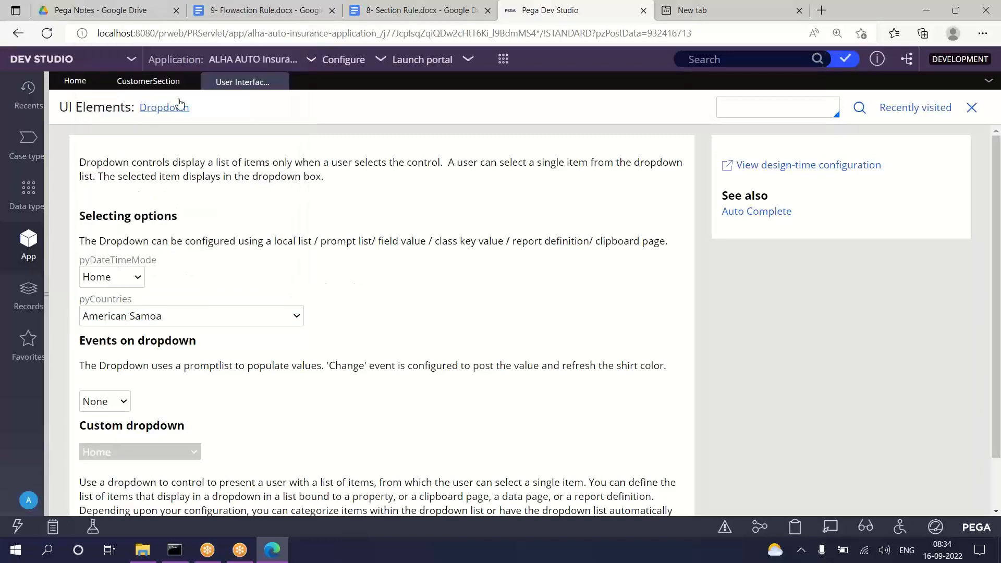
# Step: Open the Anypicker example, search its Contains list for "a", and pick one of the matching people
pyautogui.click(157, 114)
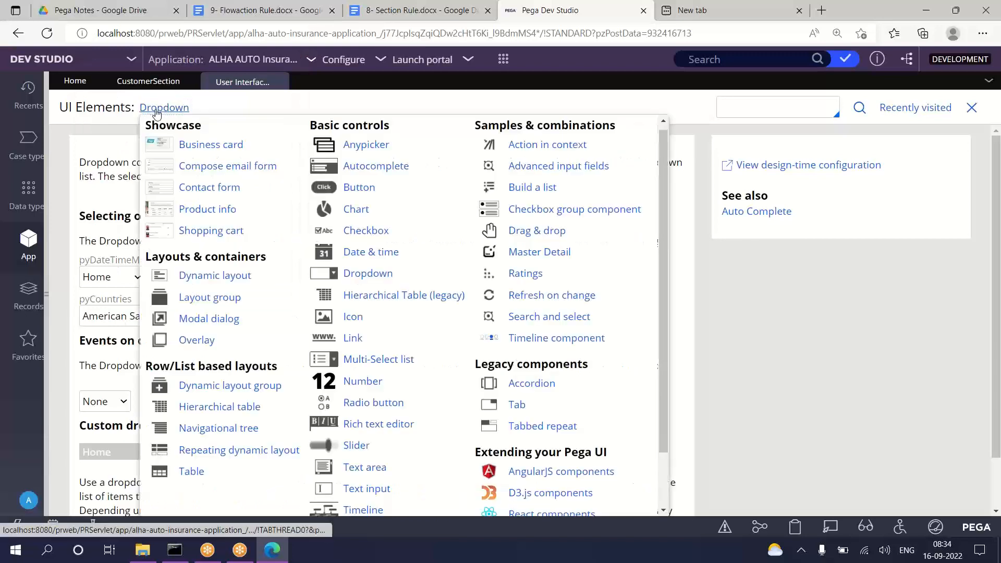
pyautogui.click(372, 148)
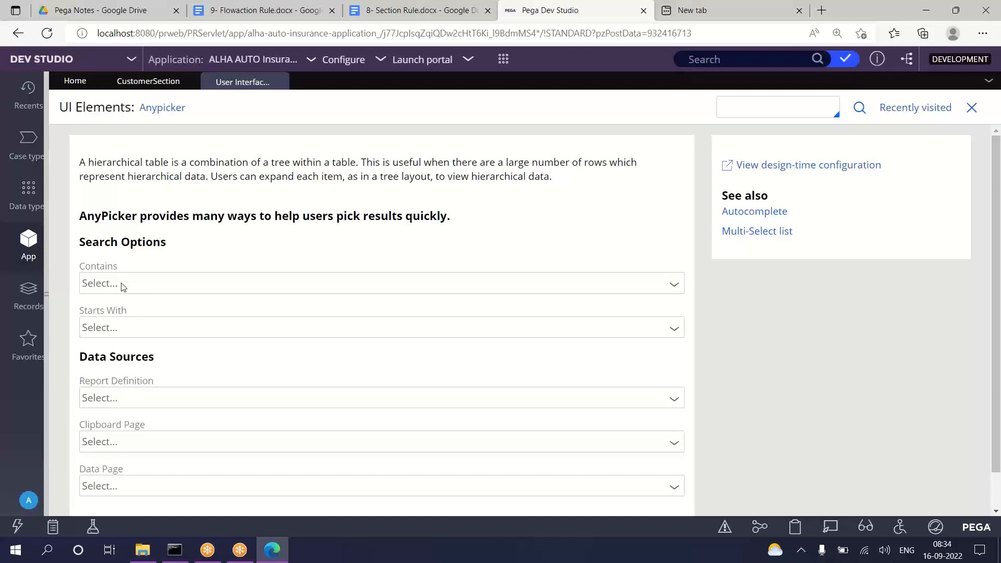
pyautogui.click(123, 286)
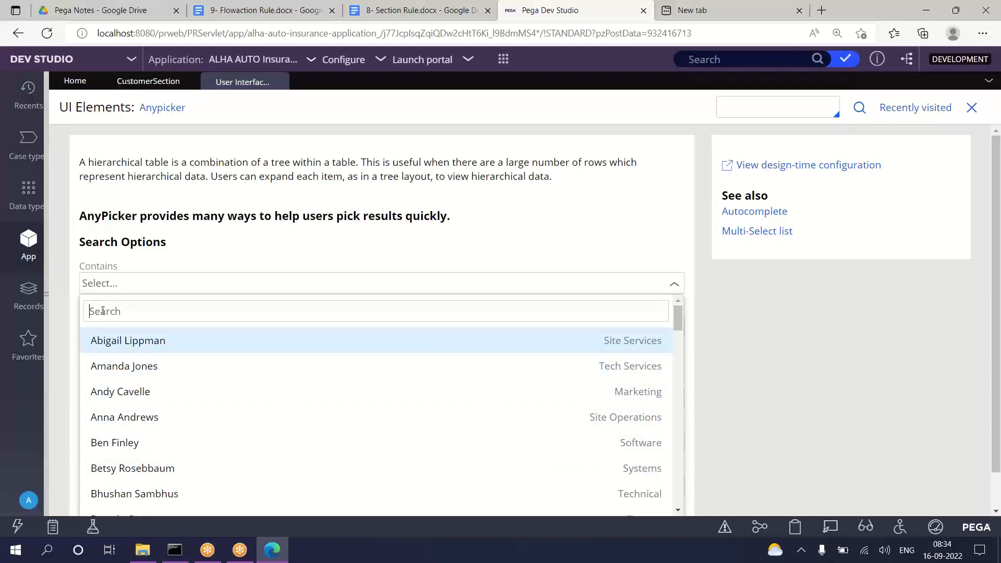
pyautogui.write('a')
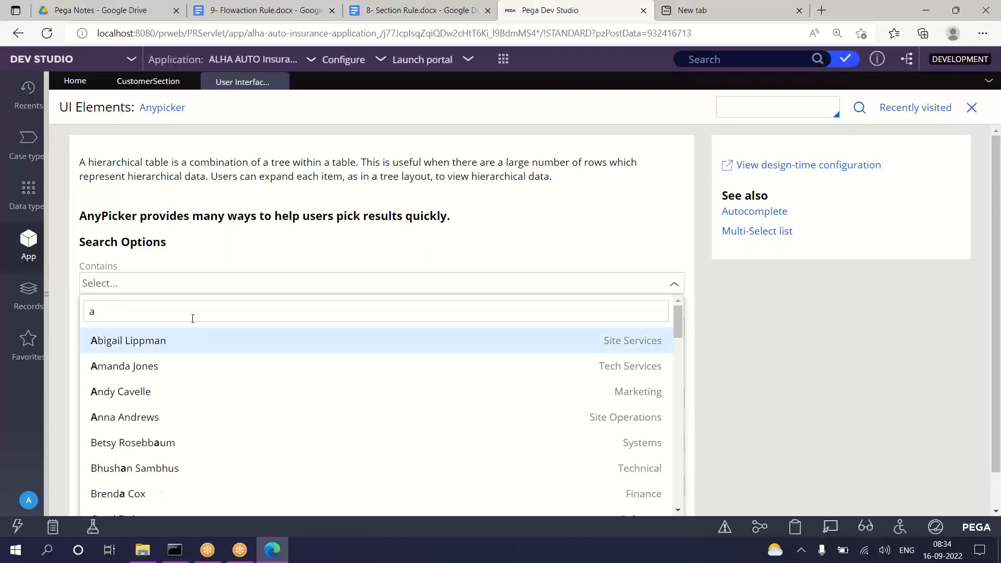
pyautogui.click(144, 418)
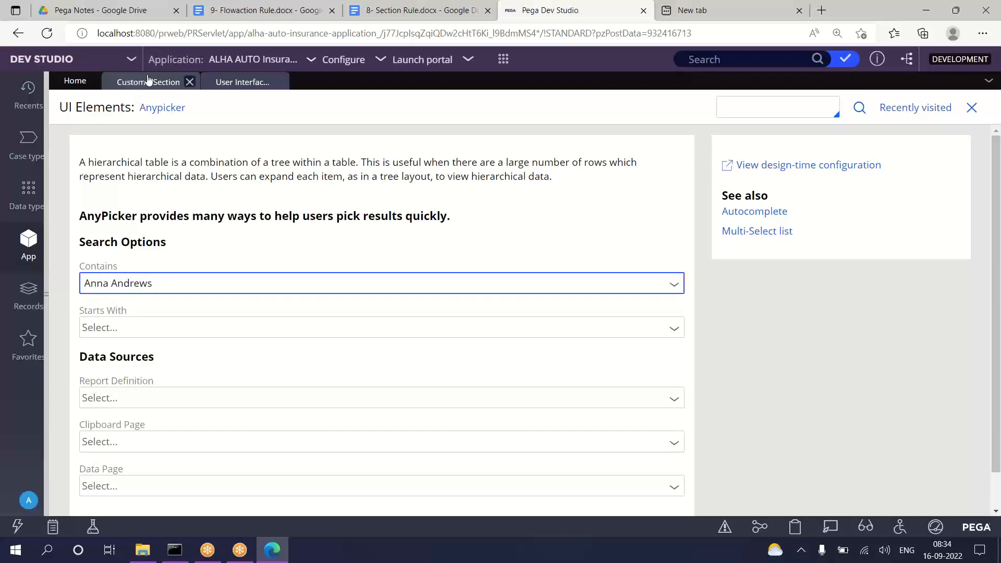
# Step: Open the Autocomplete example, try the Contains field with "a", and clear it to view the unfiltered suggestions
pyautogui.click(162, 109)
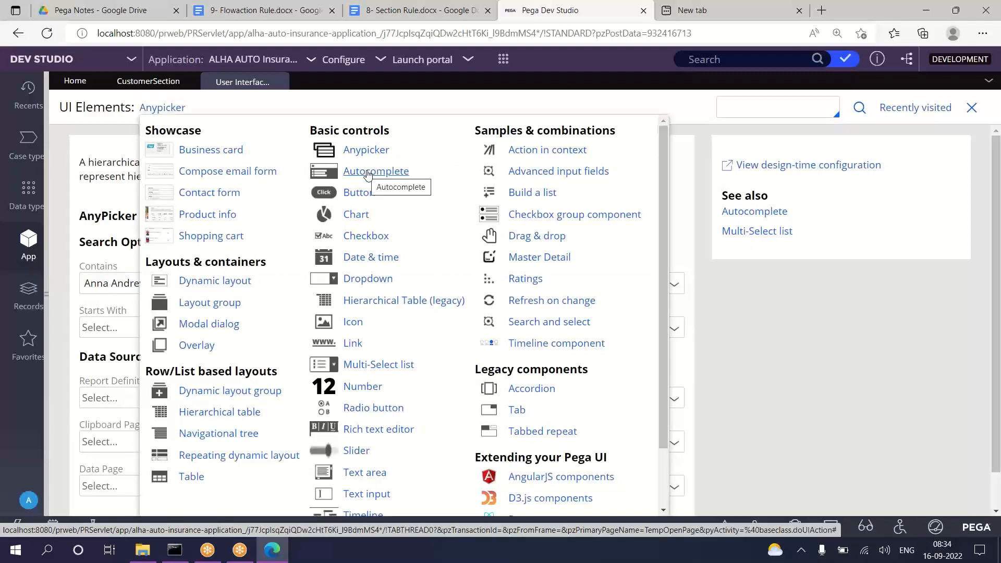
pyautogui.click(368, 175)
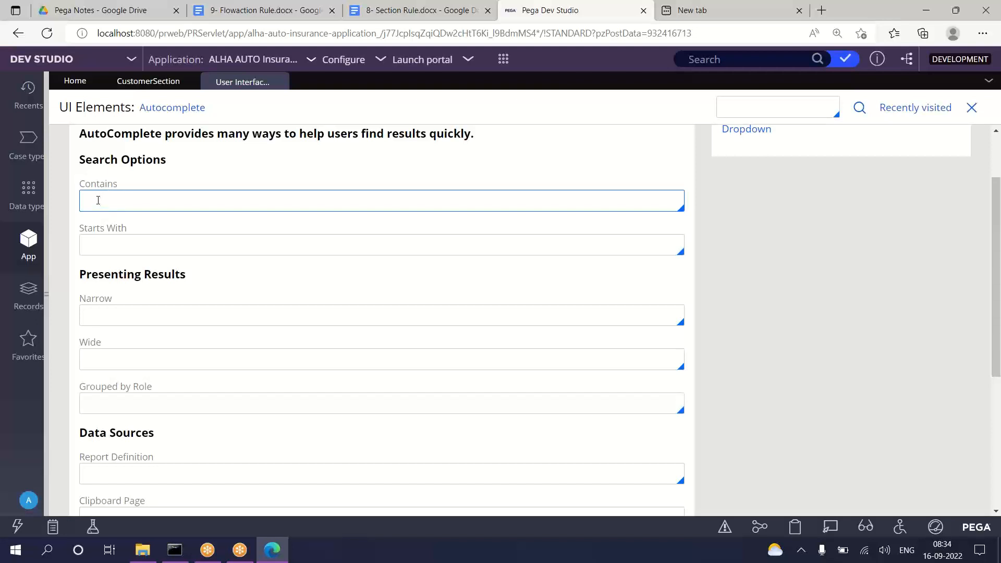
pyautogui.click(98, 200)
pyautogui.write('a')
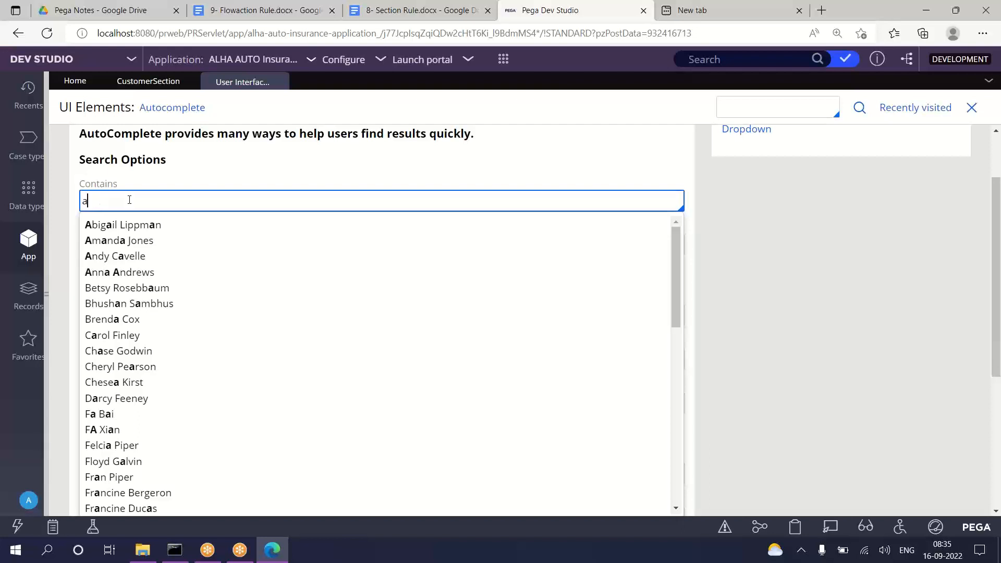
pyautogui.moveTo(106, 198); pyautogui.dragTo(83, 199)
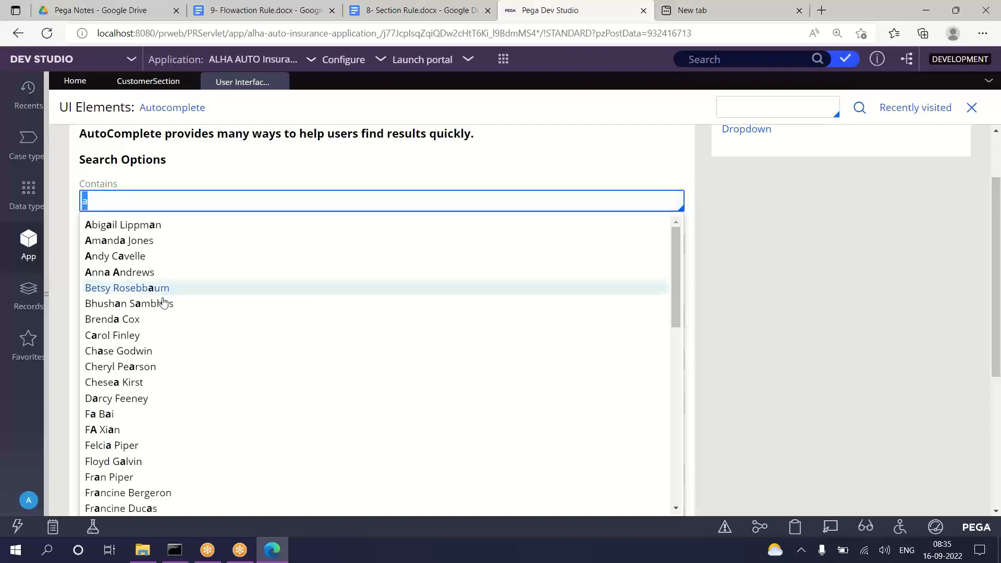
pyautogui.press('BackSpace')
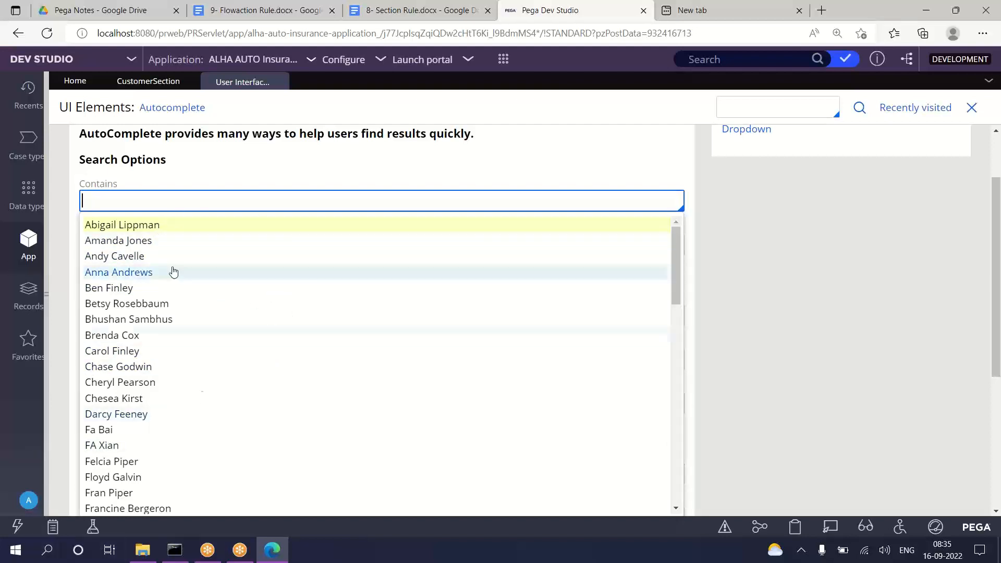
pyautogui.click(244, 152)
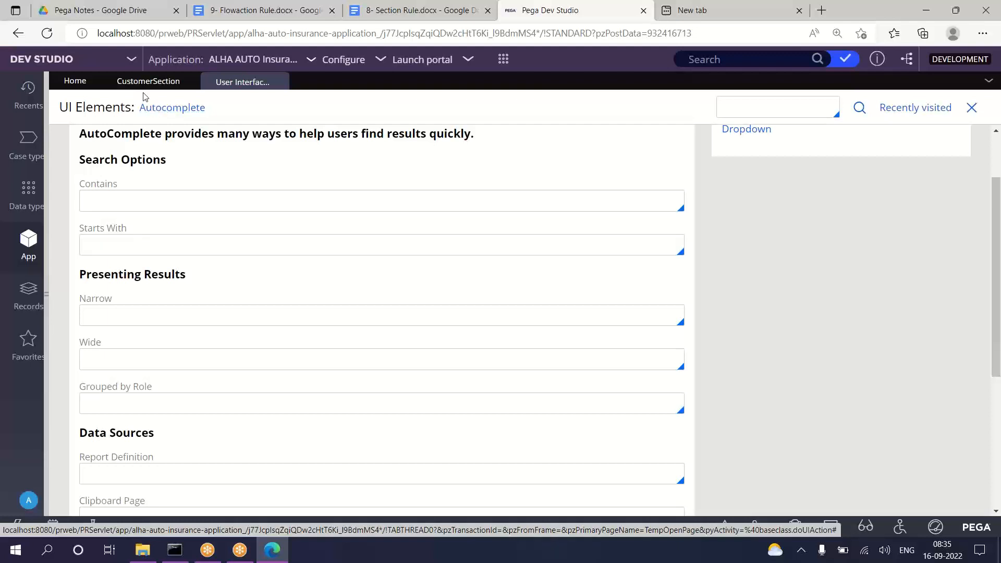
pyautogui.click(132, 203)
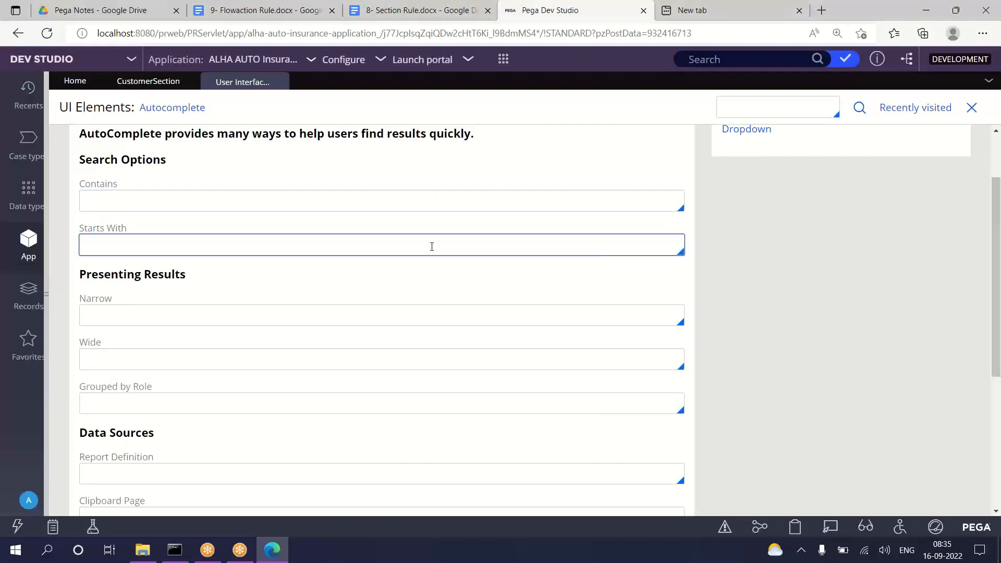
# Step: Glance at the Section Rule document, return to Dev Studio, and reopen the CustomerSection rule
pyautogui.click(184, 208)
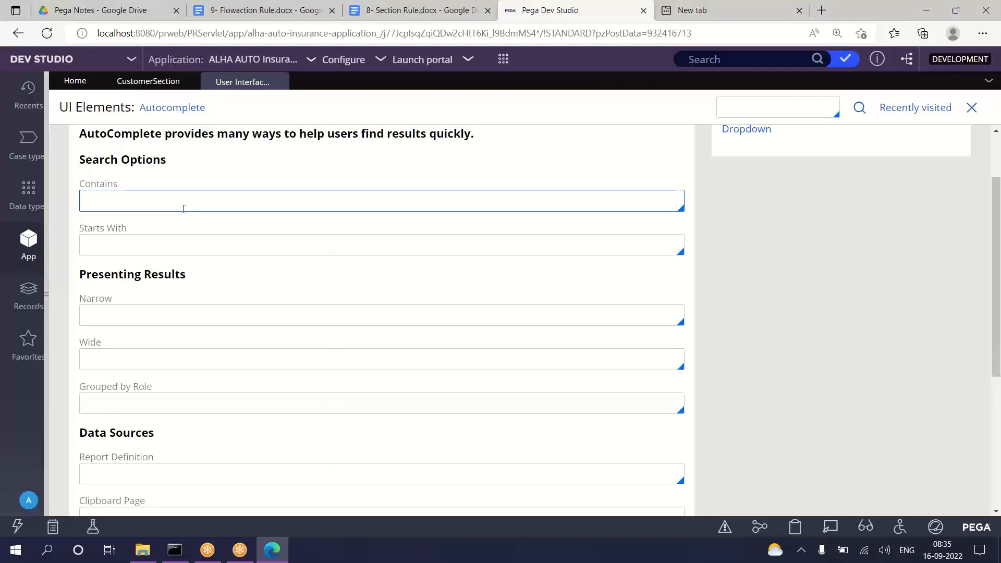
pyautogui.click(412, 7)
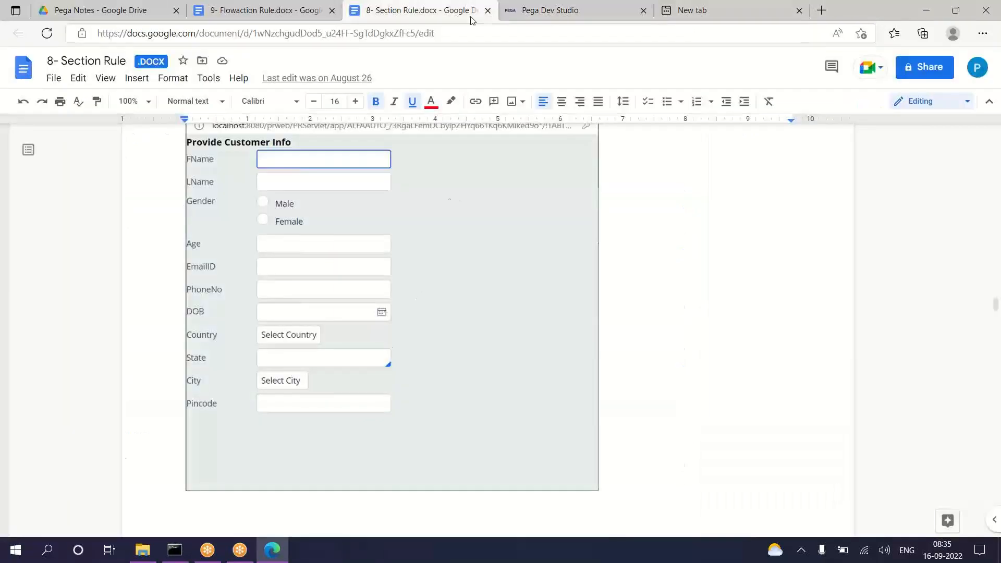
pyautogui.click(550, 11)
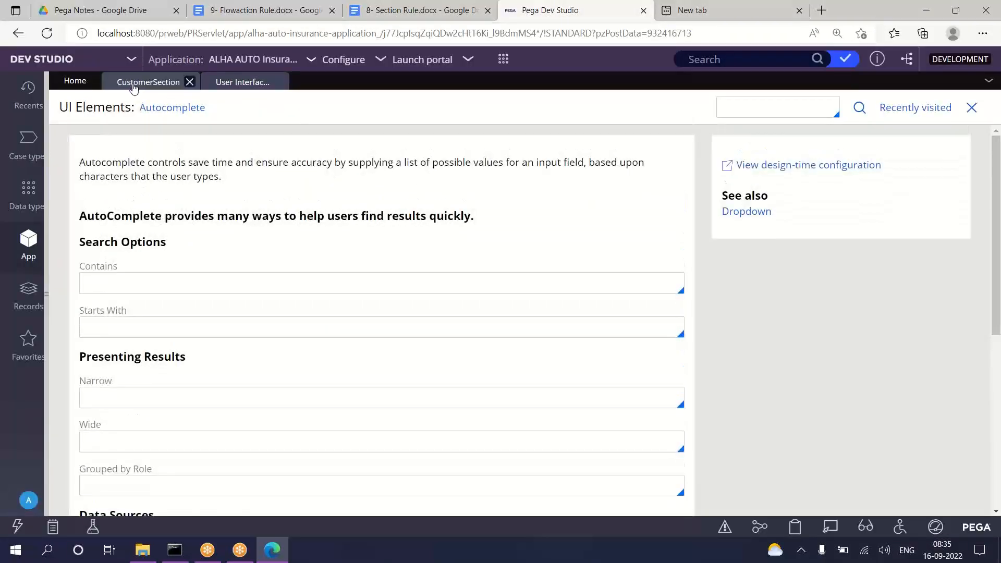
pyautogui.click(133, 83)
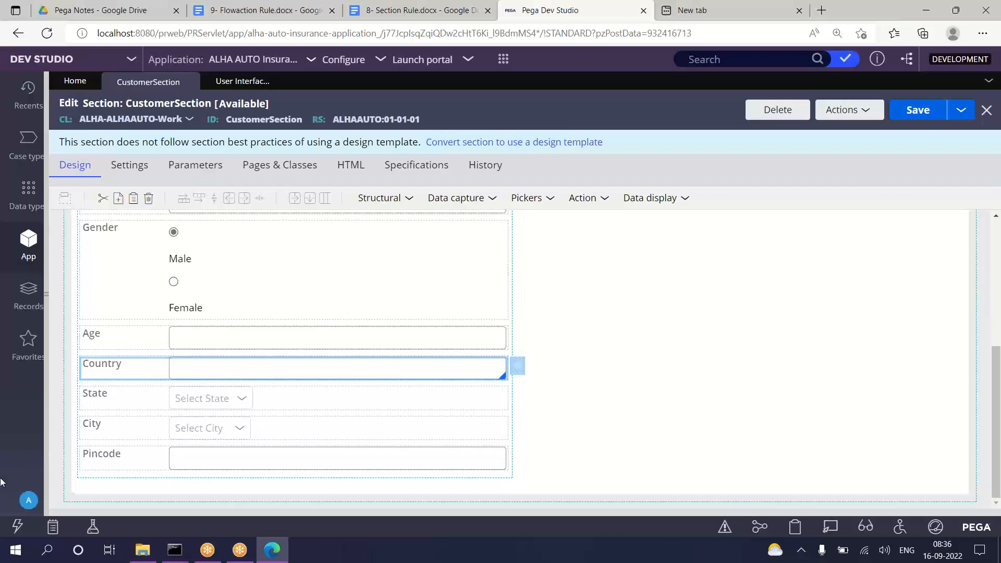
# Step: Open the Country property to check its UI Control setting, return to CustomerSection, and collapse the application explorer
pyautogui.click(43, 301)
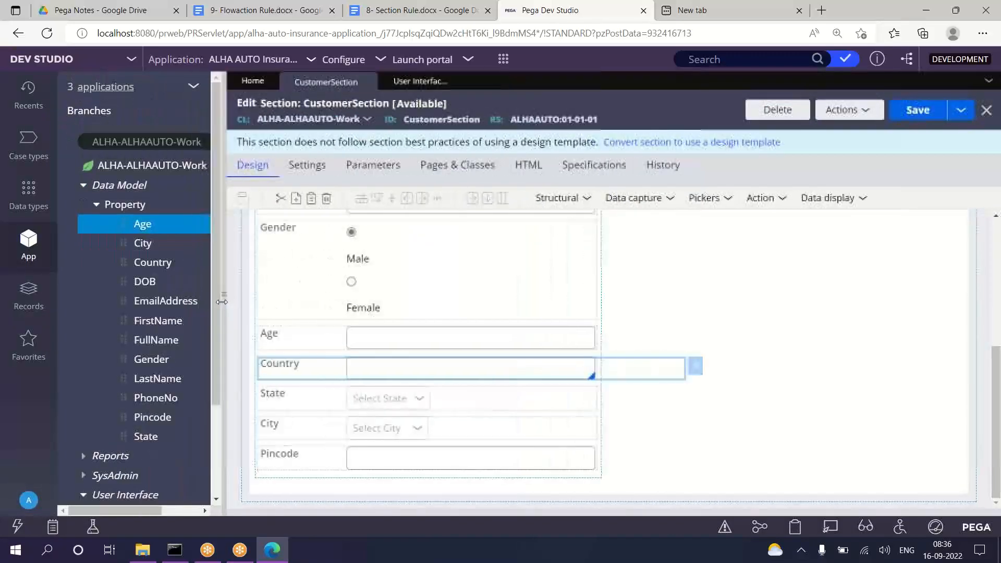
pyautogui.click(151, 263)
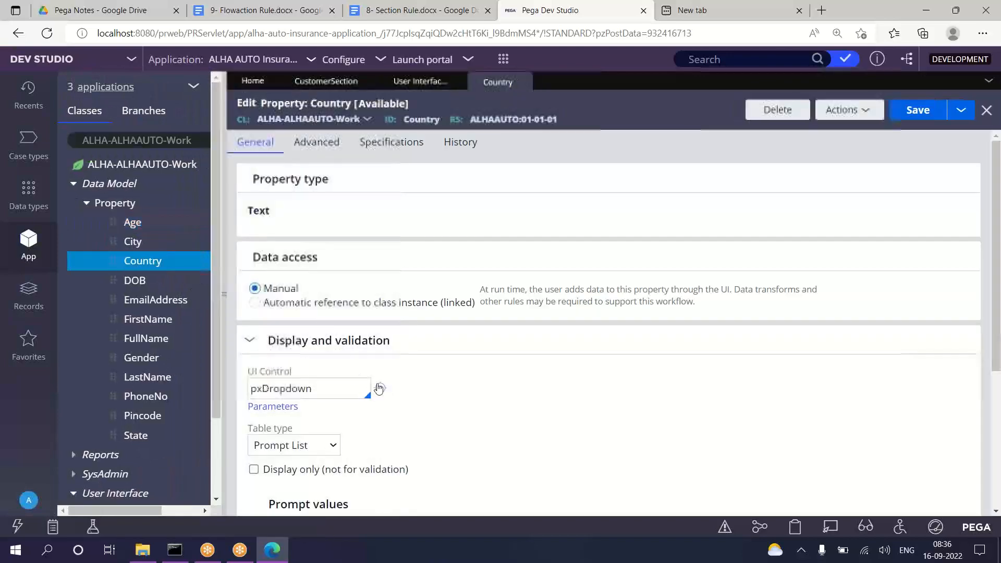
pyautogui.moveTo(315, 389); pyautogui.dragTo(249, 386)
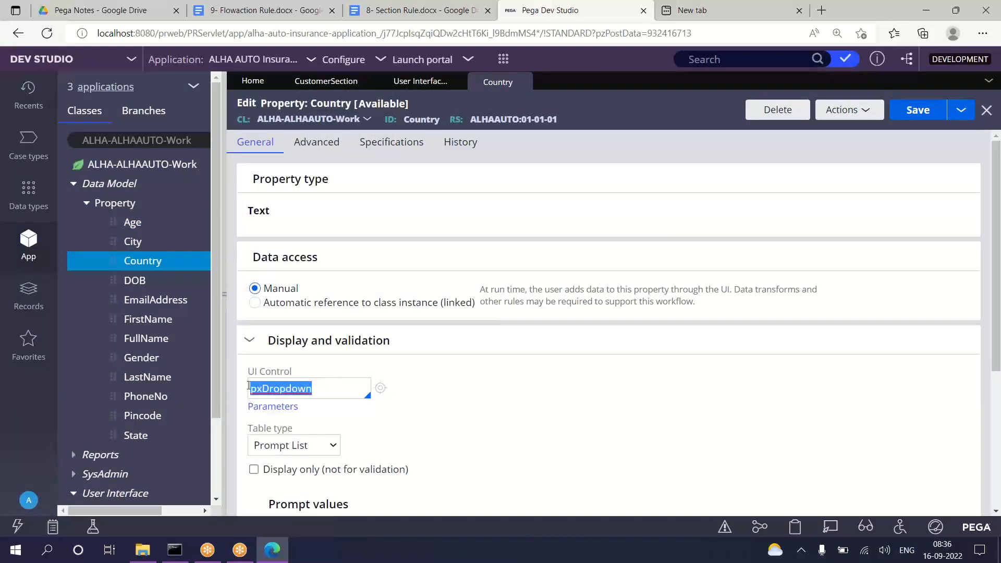
pyautogui.click(324, 83)
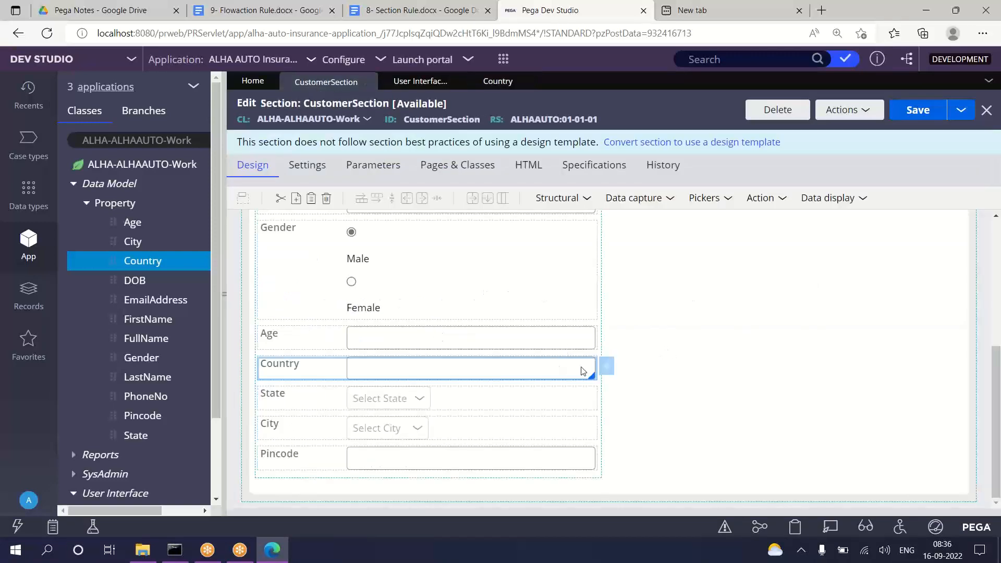
pyautogui.click(223, 293)
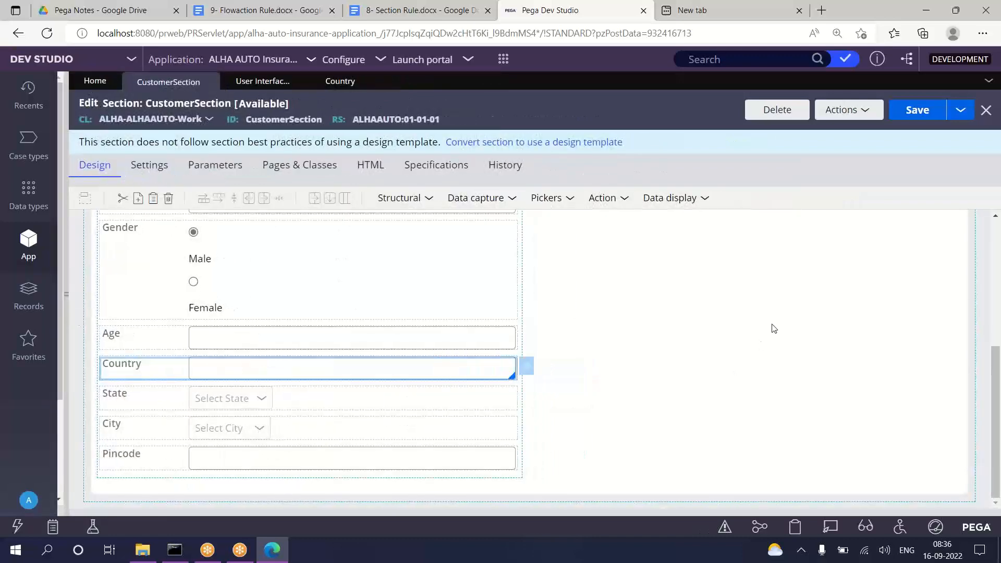
# Step: Override the FirstName field's property default label in CustomerSection with "First Name"
pyautogui.scroll(5, 689, 324)
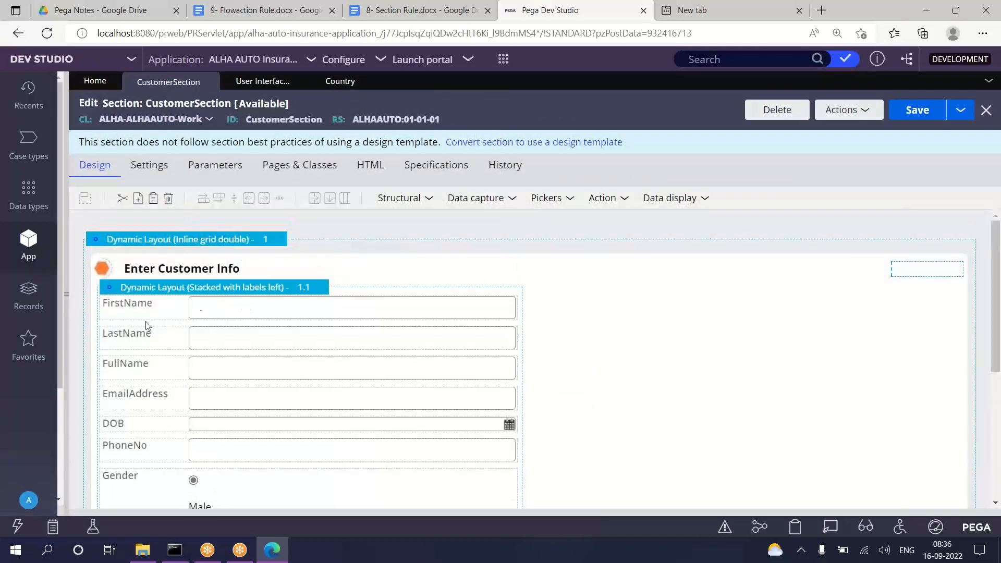
pyautogui.click(138, 309)
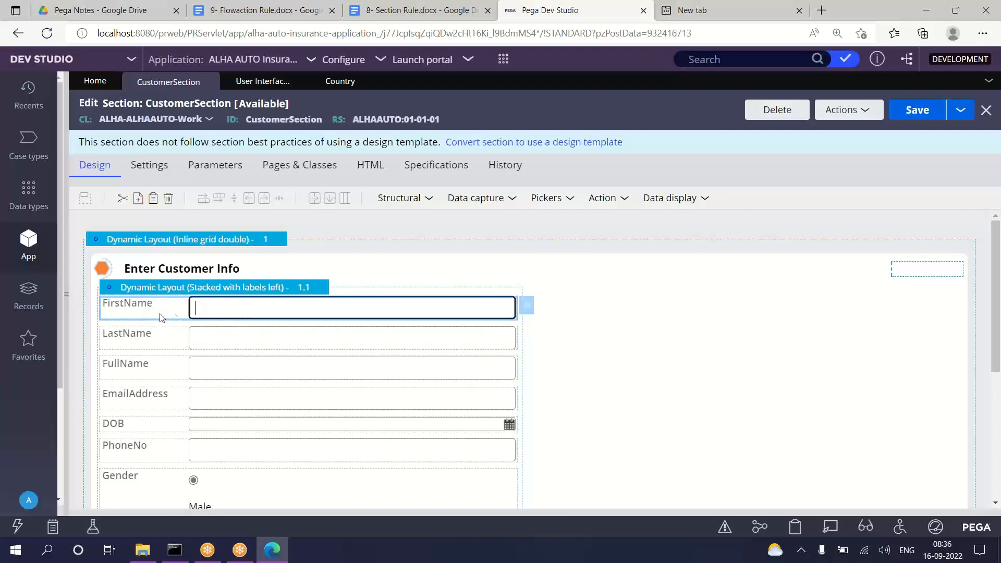
pyautogui.doubleClick(246, 311)
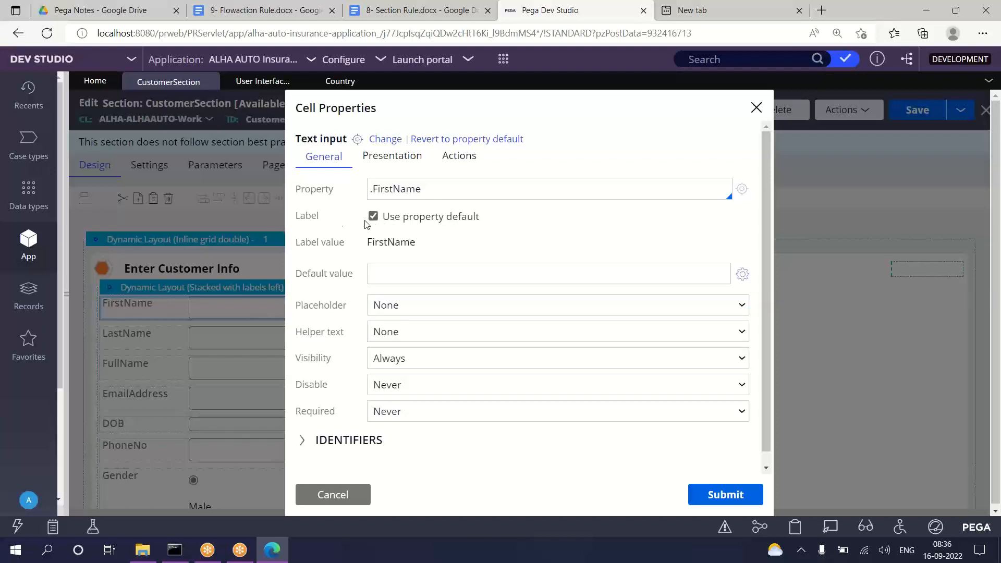
pyautogui.moveTo(482, 218); pyautogui.dragTo(386, 222)
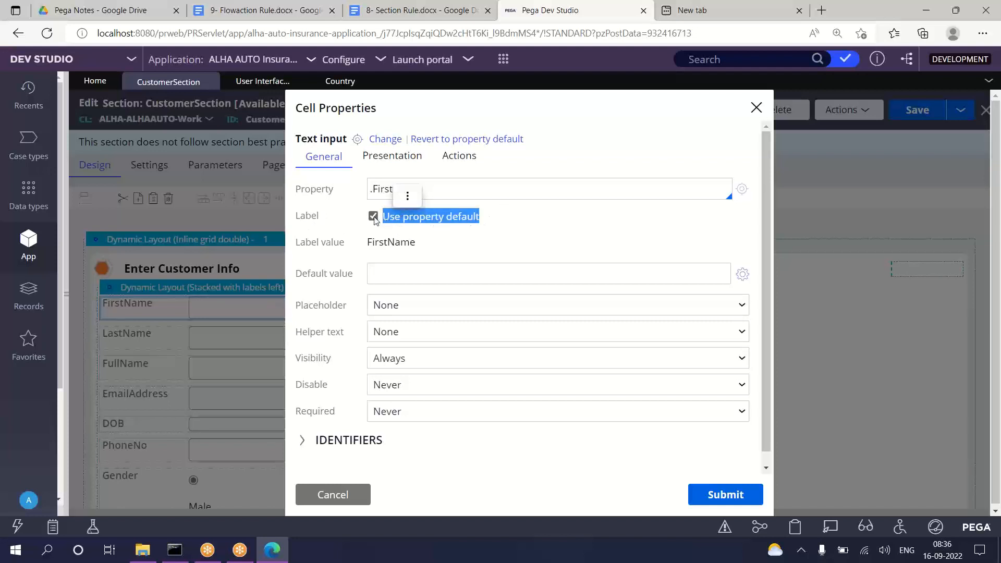
pyautogui.click(373, 217)
pyautogui.click(391, 244)
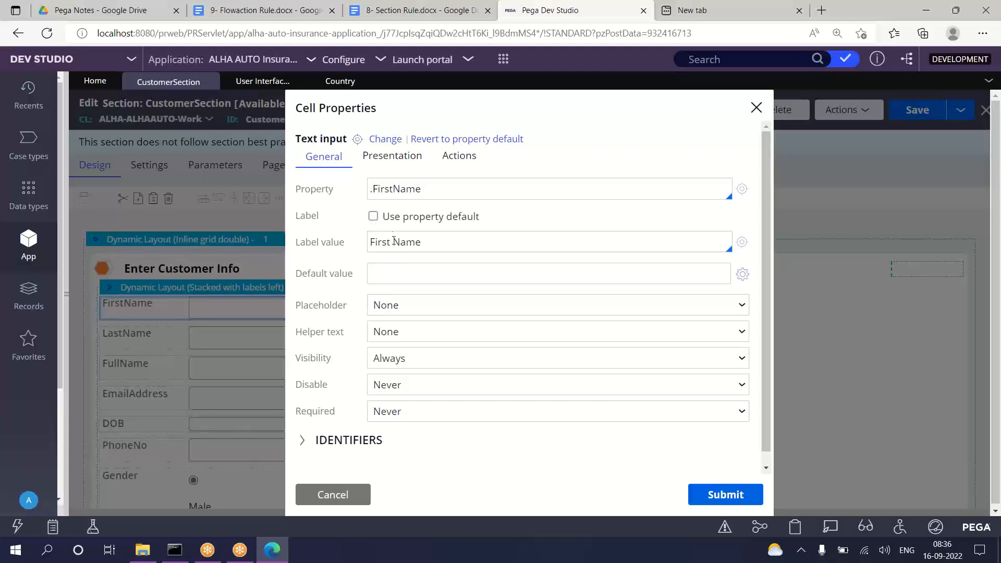
pyautogui.moveTo(370, 245); pyautogui.dragTo(430, 245)
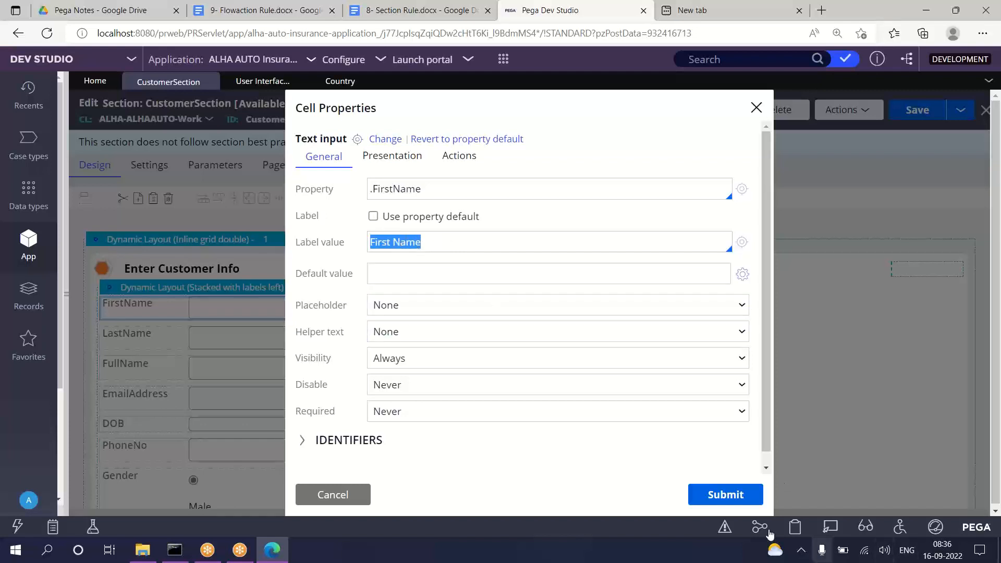
pyautogui.click(718, 494)
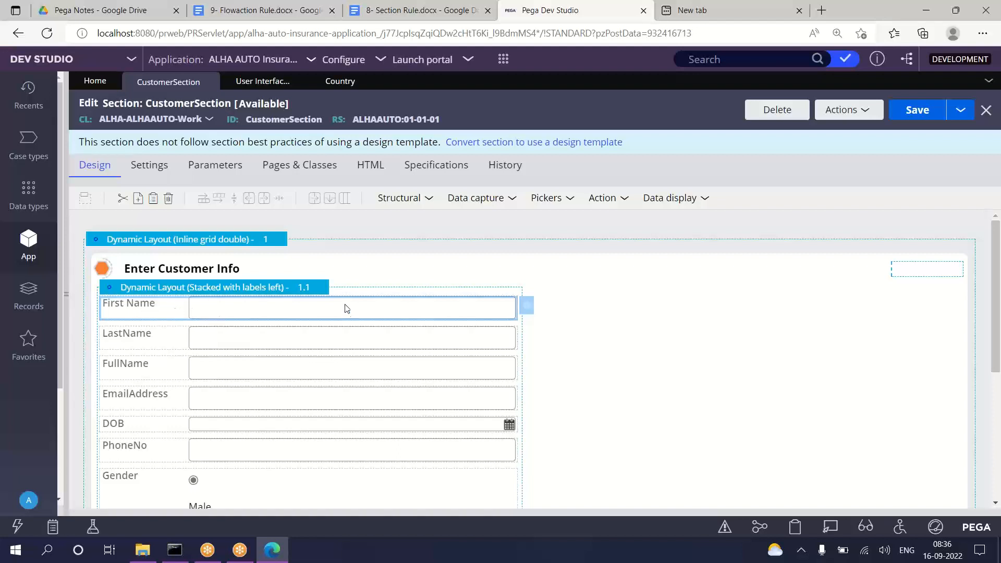
# Step: Stop using the property default label for the LastName field and set its label value to "Last Name"
pyautogui.doubleClick(200, 336)
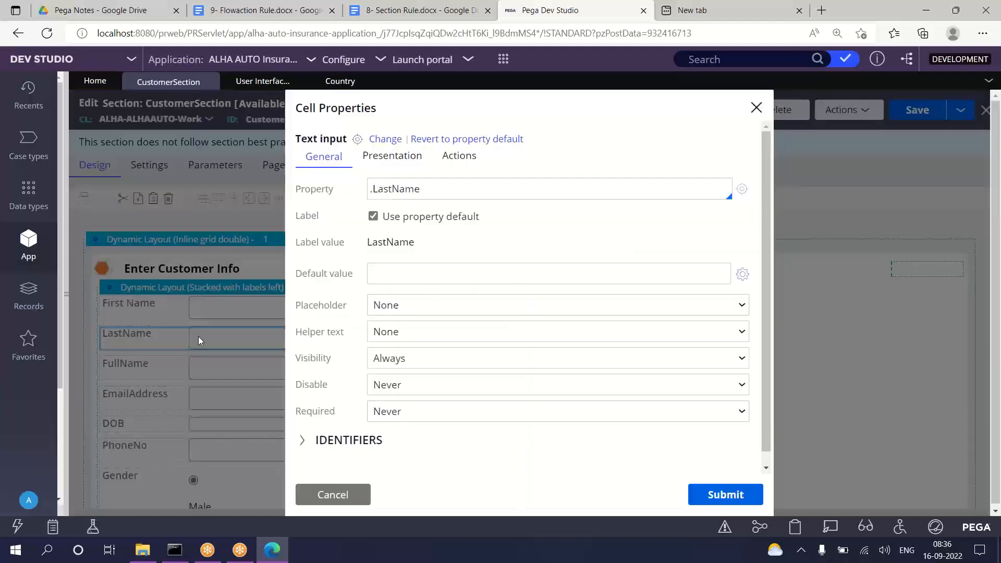
pyautogui.click(373, 217)
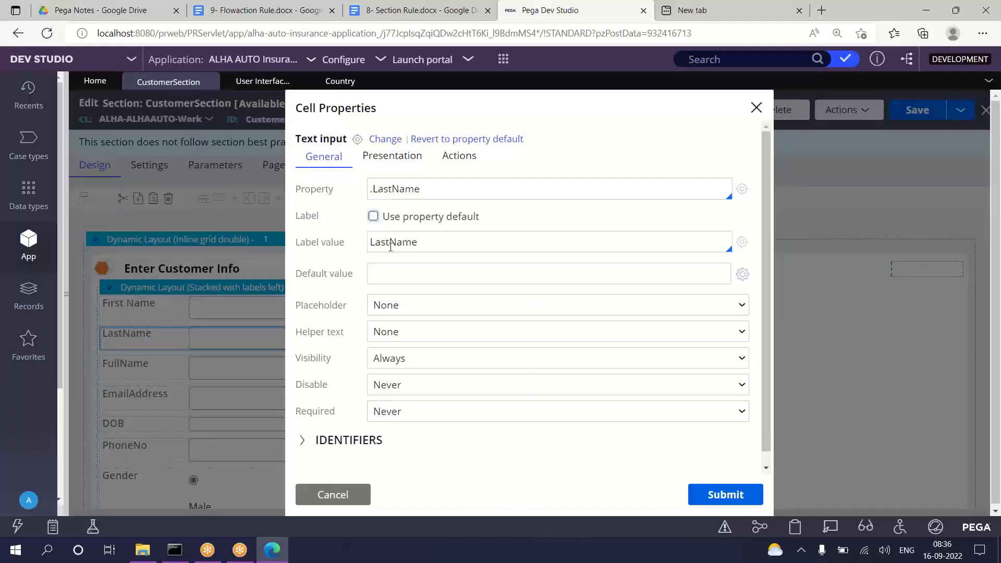
pyautogui.click(391, 242)
pyautogui.click(725, 495)
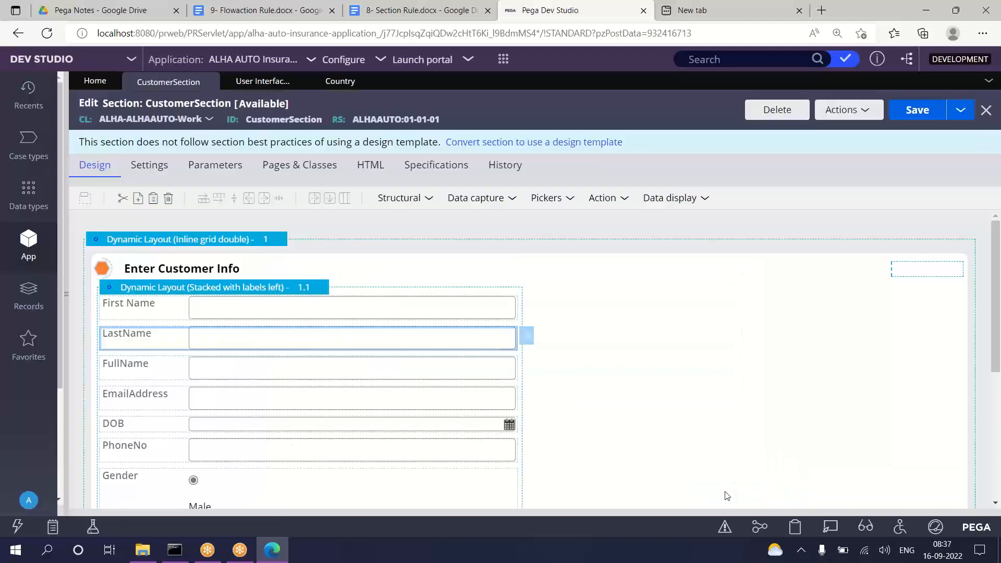
# Step: Replace the FullName field's property default label with the label value "Full Name"
pyautogui.click(229, 368)
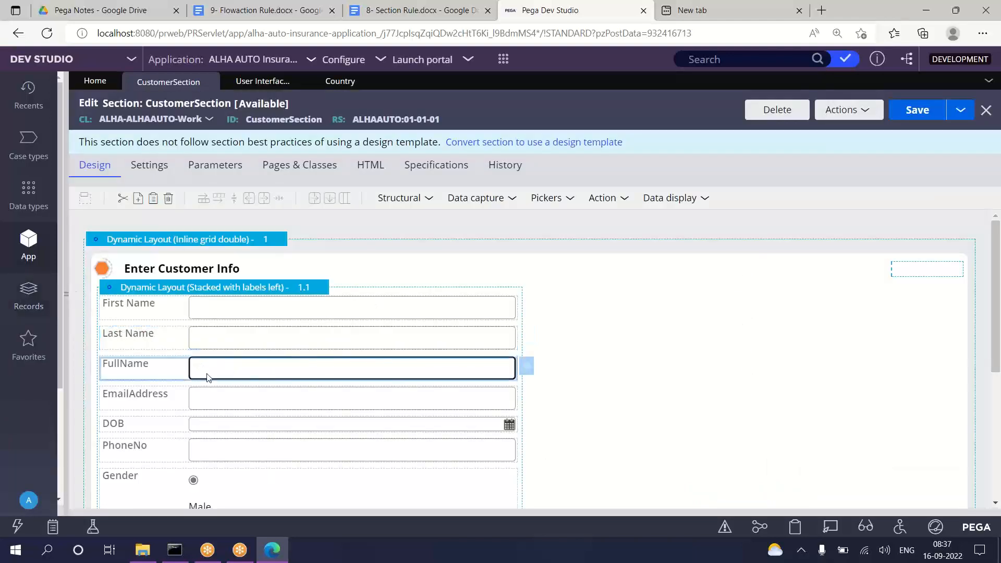
pyautogui.doubleClick(207, 375)
pyautogui.click(375, 217)
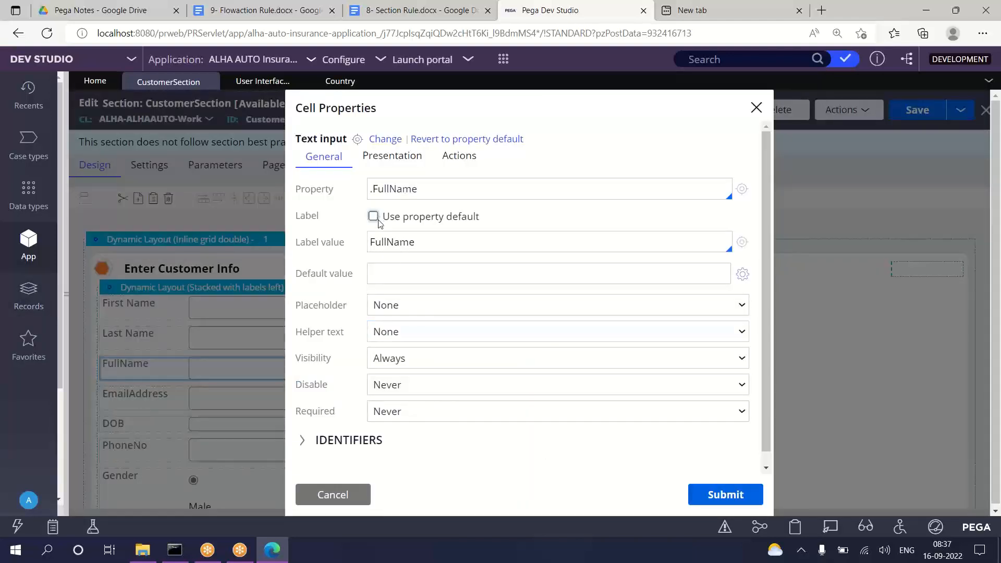
pyautogui.rightClick(388, 244)
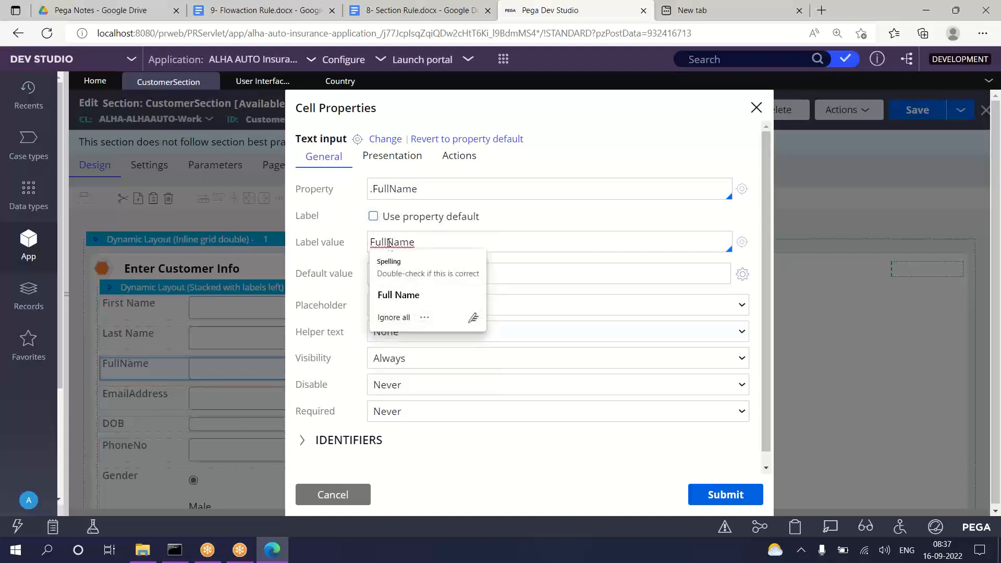
pyautogui.click(409, 295)
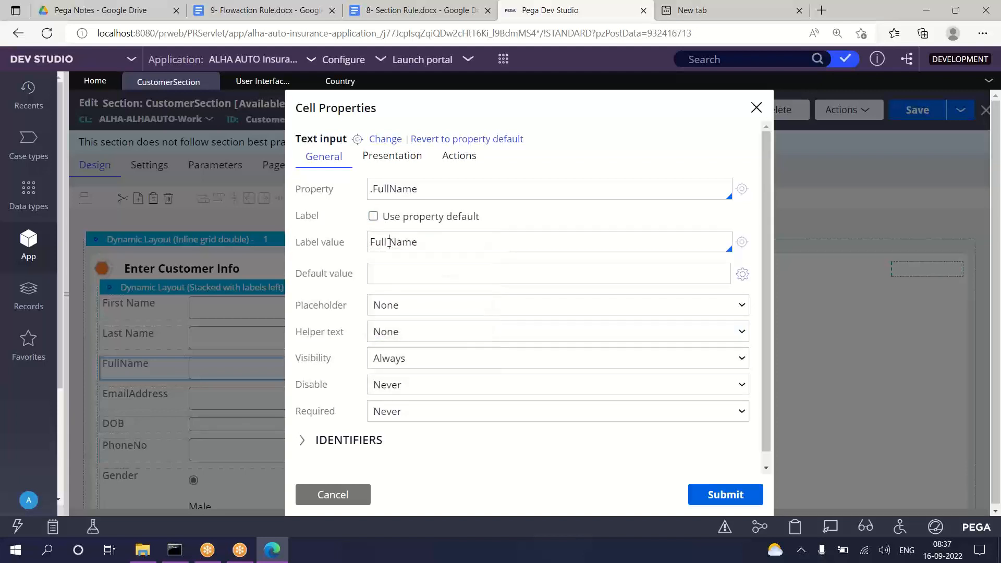
pyautogui.click(723, 495)
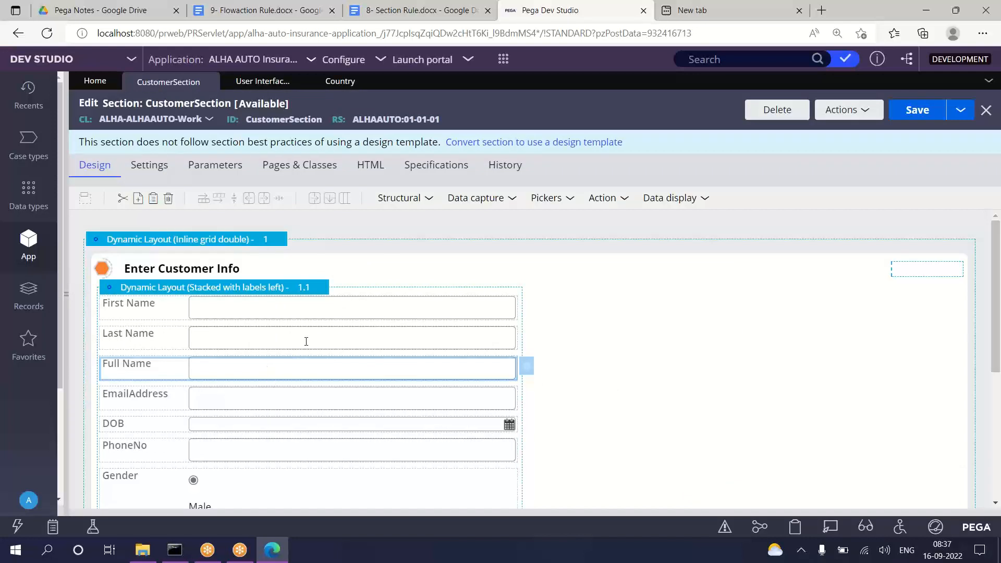
# Step: Turn off the property default label for the EmailAddress field and set its label value to "Email Address"
pyautogui.click(211, 400)
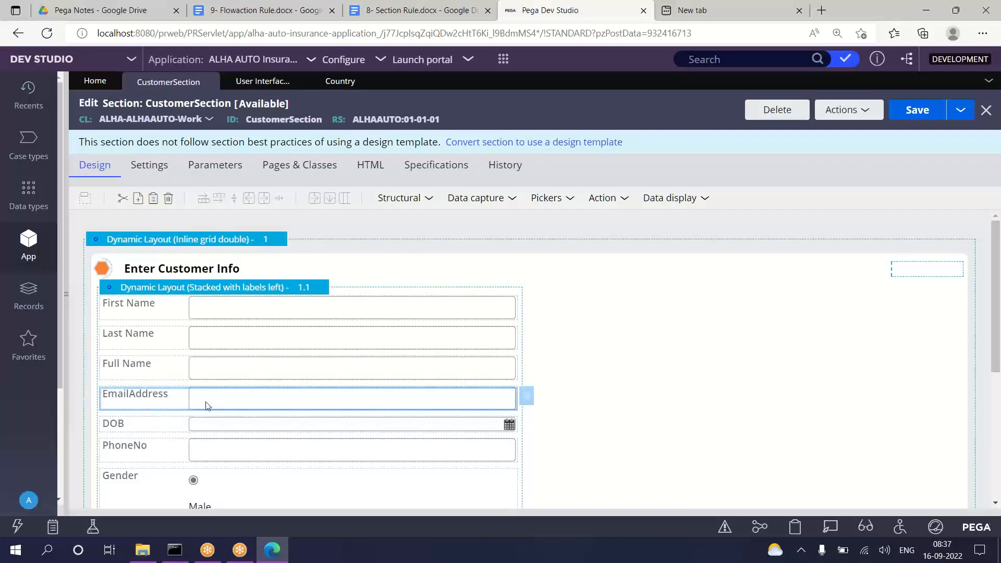
pyautogui.doubleClick(208, 406)
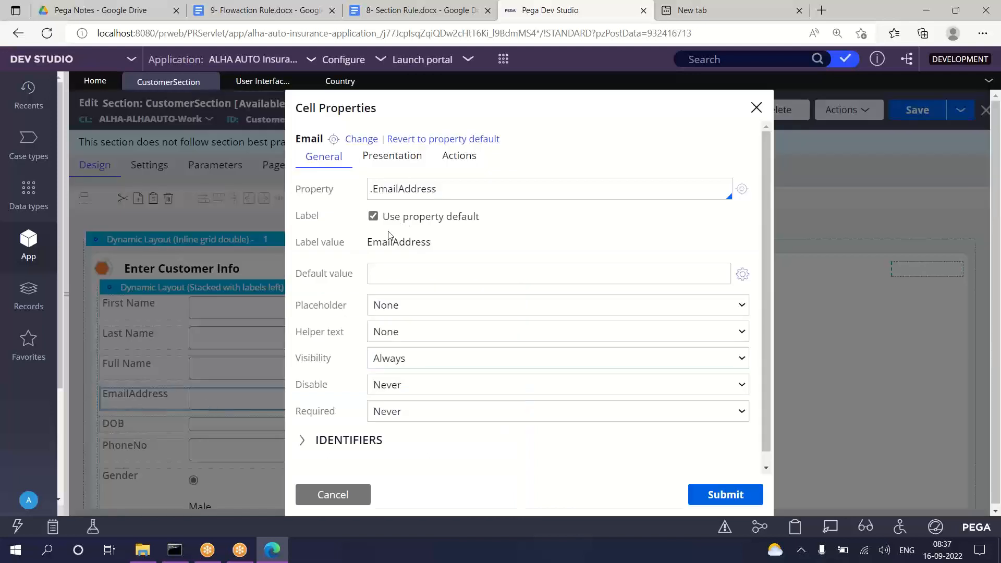
pyautogui.click(374, 217)
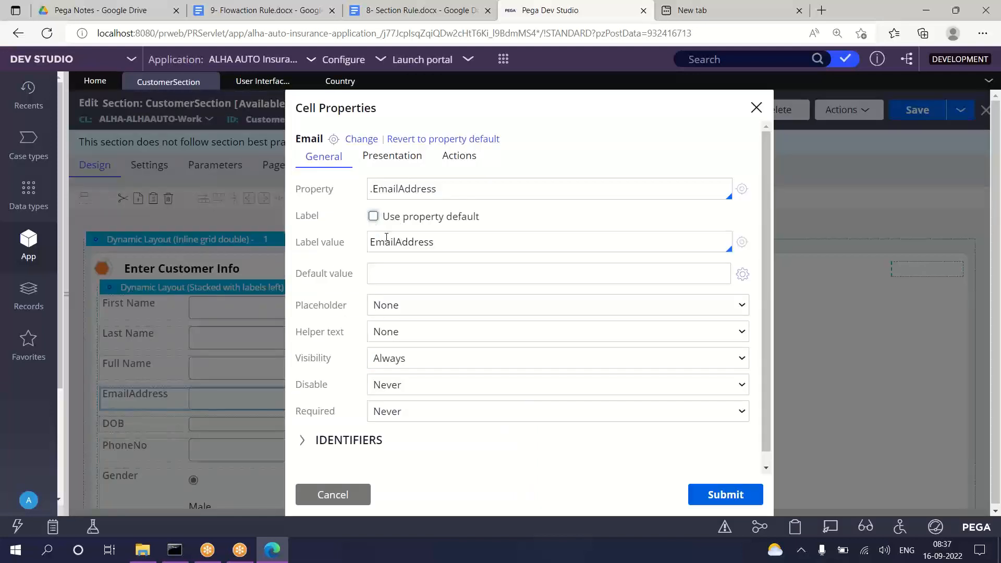
pyautogui.click(399, 242)
pyautogui.click(722, 494)
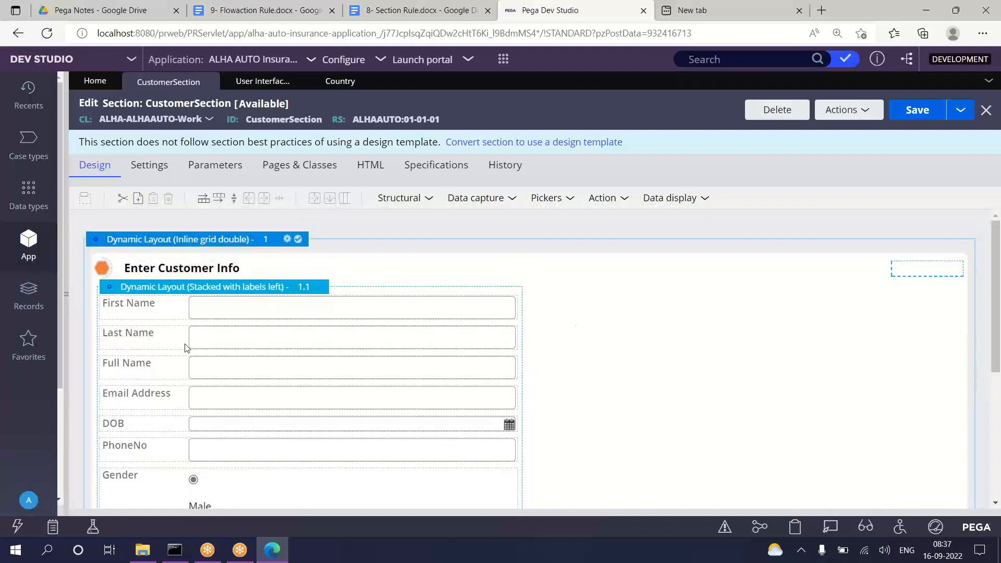
# Step: Open the First Name field's cell properties and review the general settings from Property through Required
pyautogui.click(245, 312)
pyautogui.doubleClick(245, 312)
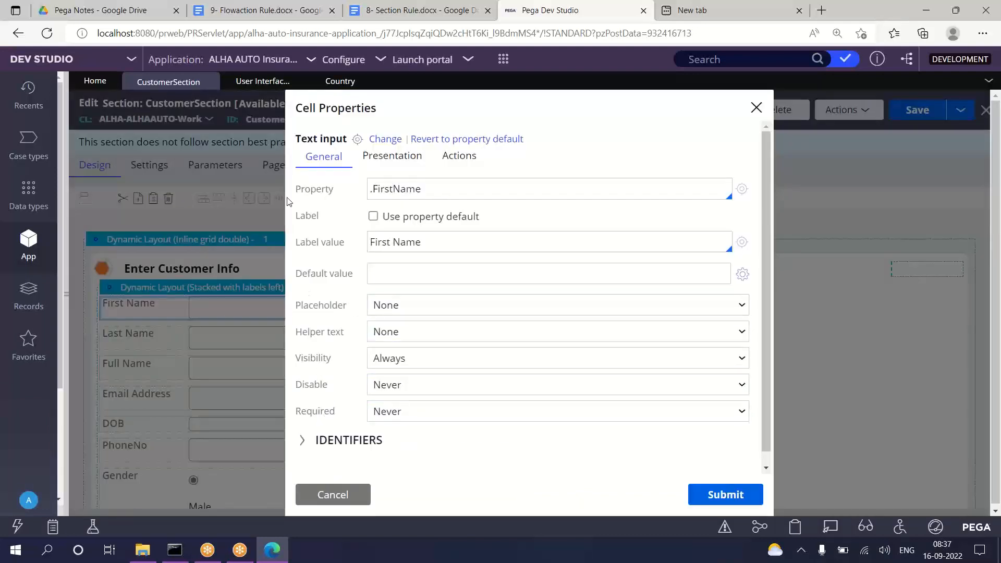
pyautogui.moveTo(295, 193); pyautogui.dragTo(366, 382)
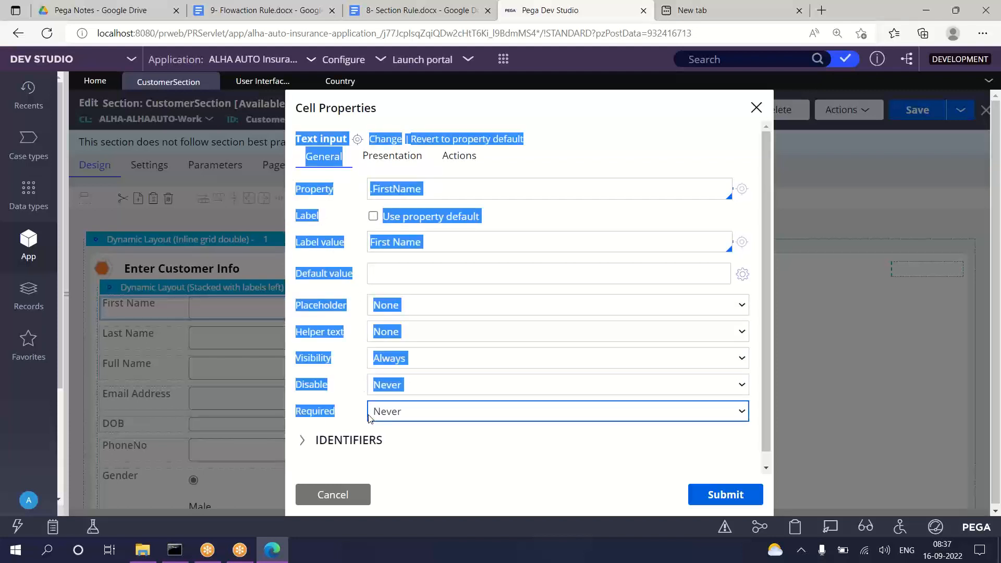
pyautogui.click(452, 461)
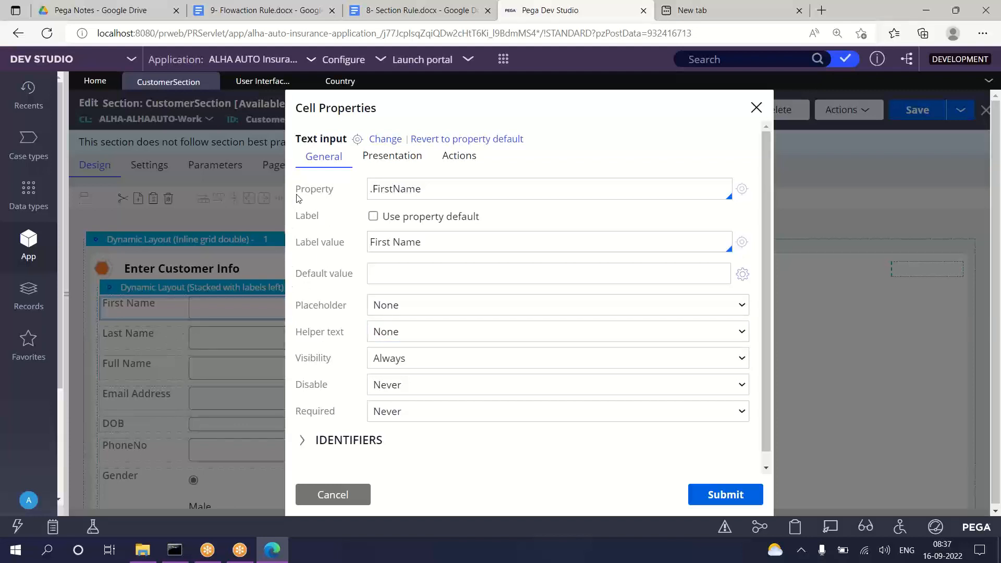
pyautogui.moveTo(290, 189); pyautogui.dragTo(379, 421)
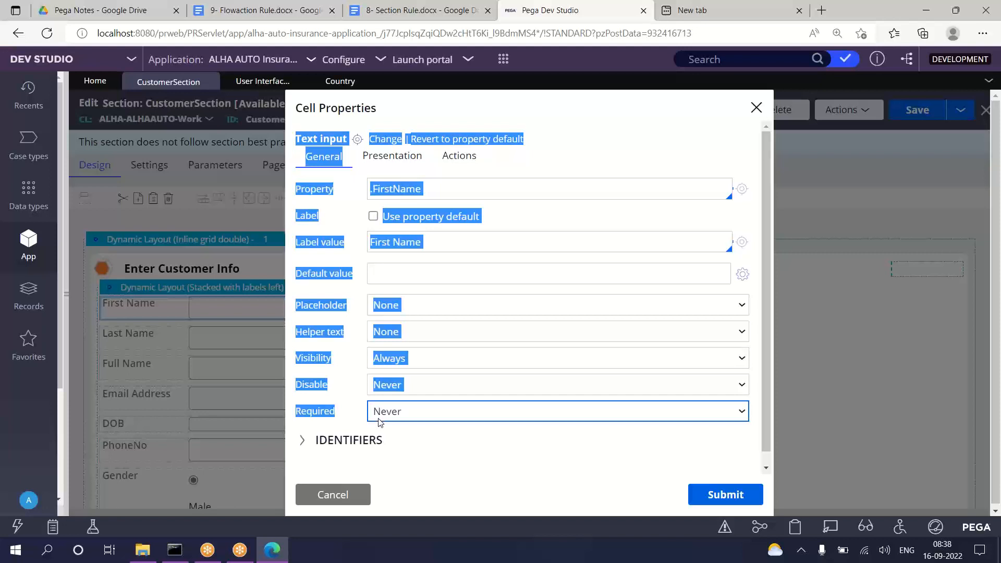
# Step: Set the First Name field's Required setting to Always and submit its cell properties
pyautogui.click(349, 414)
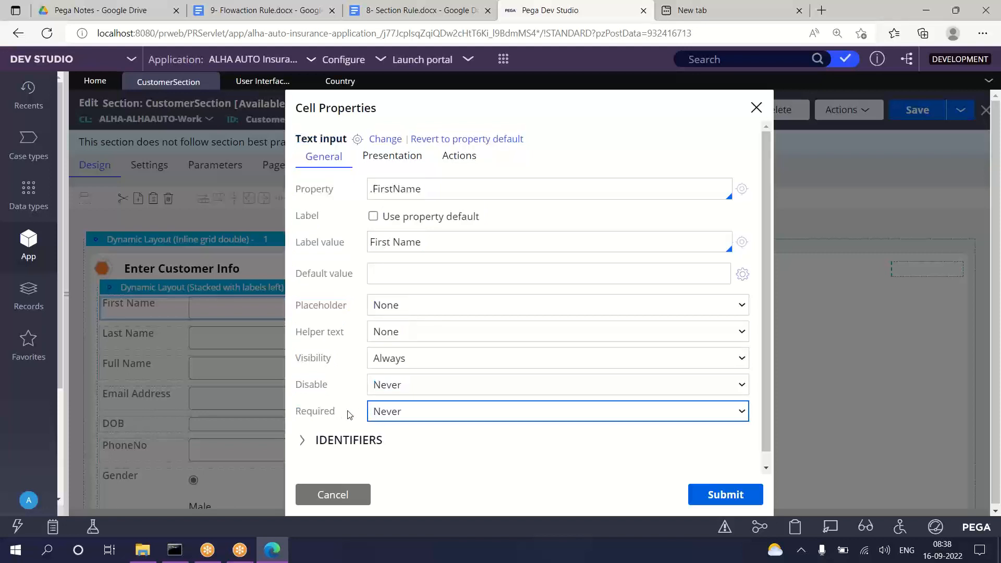
pyautogui.doubleClick(332, 413)
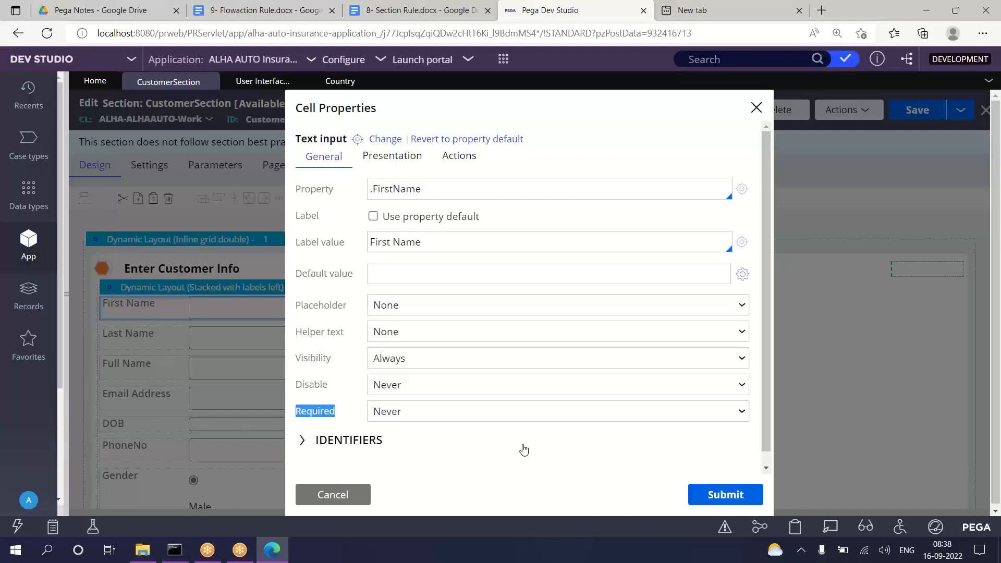
pyautogui.click(460, 412)
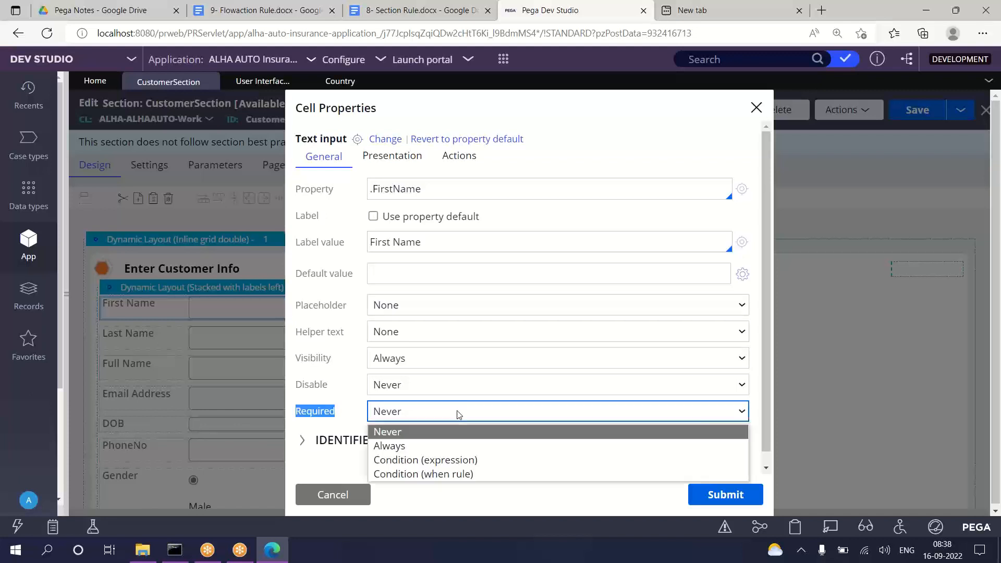
pyautogui.click(392, 446)
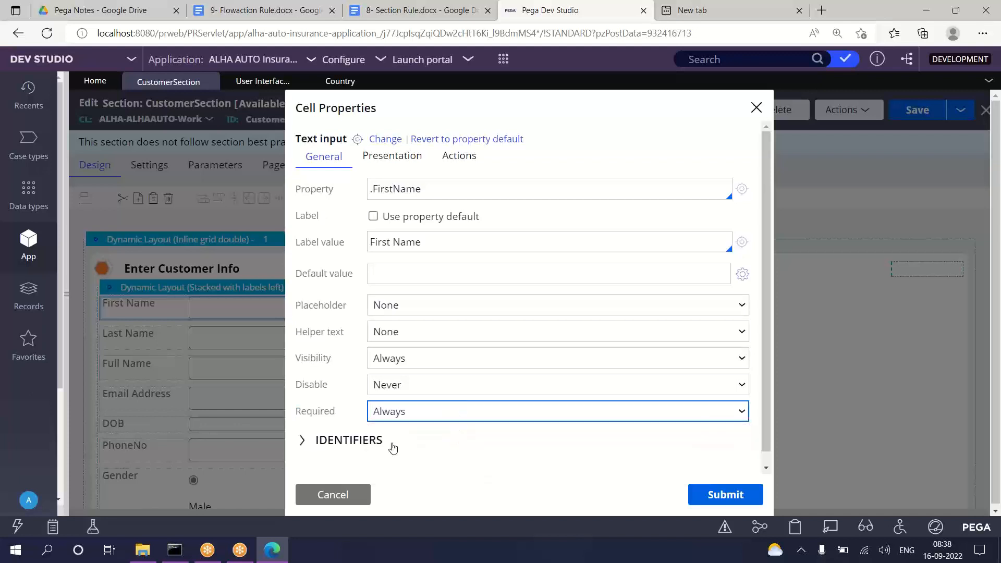
pyautogui.click(725, 495)
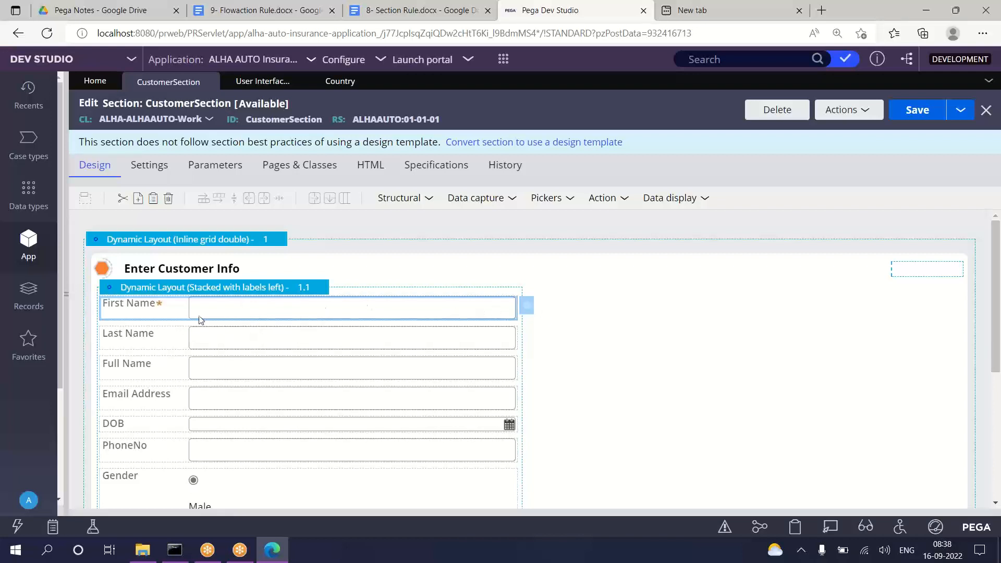
# Step: Reopen the First Name field's cell properties and review the presentation settings, including edit options, size and minimum and maximum characters
pyautogui.click(529, 311)
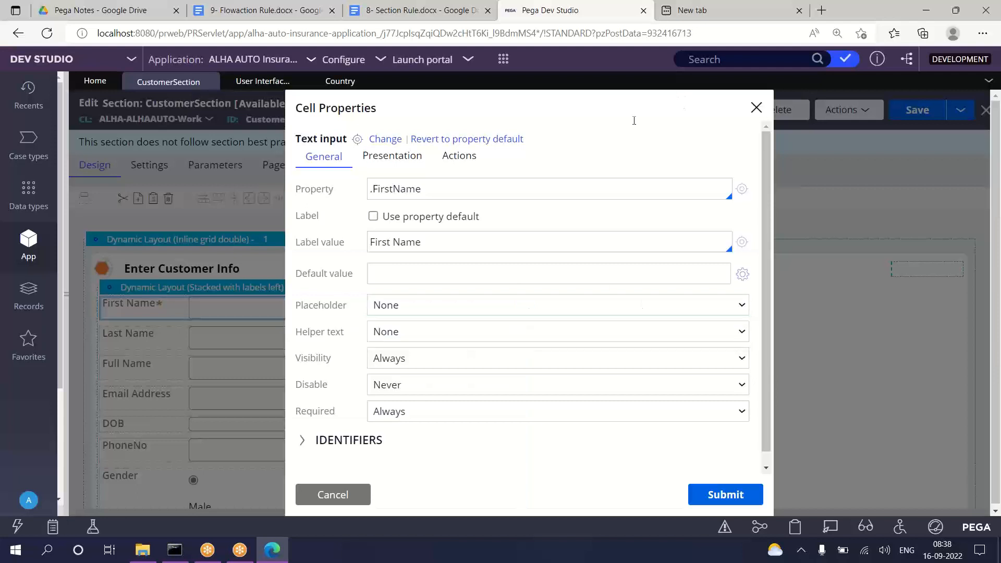
pyautogui.click(392, 156)
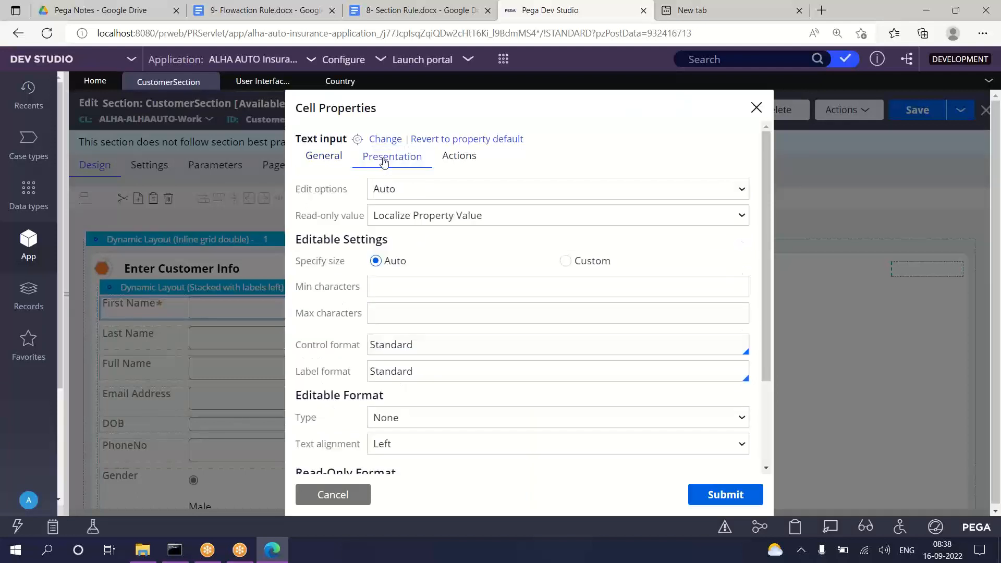
pyautogui.moveTo(298, 196); pyautogui.dragTo(364, 196)
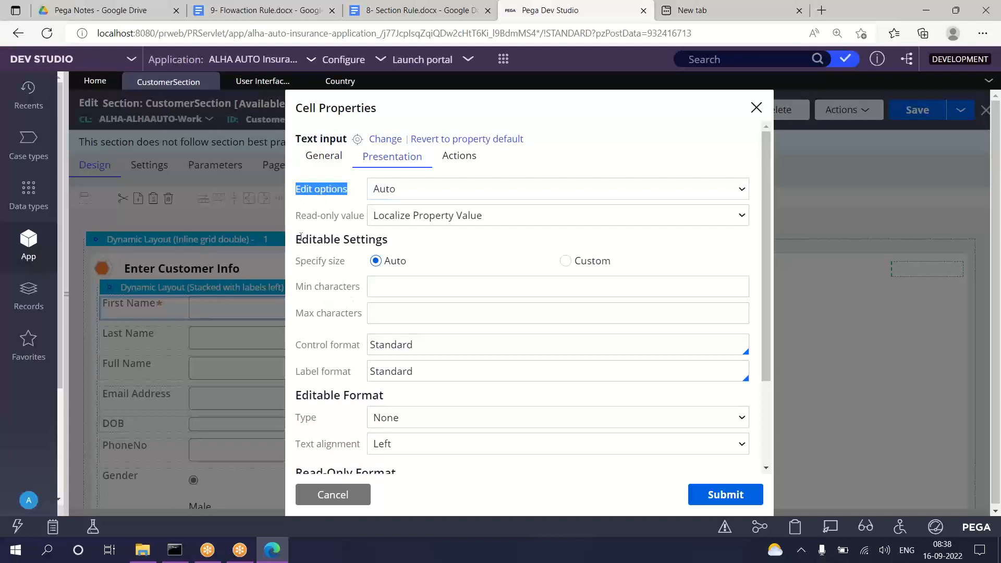
pyautogui.moveTo(301, 237); pyautogui.dragTo(415, 270)
pyautogui.click(298, 295)
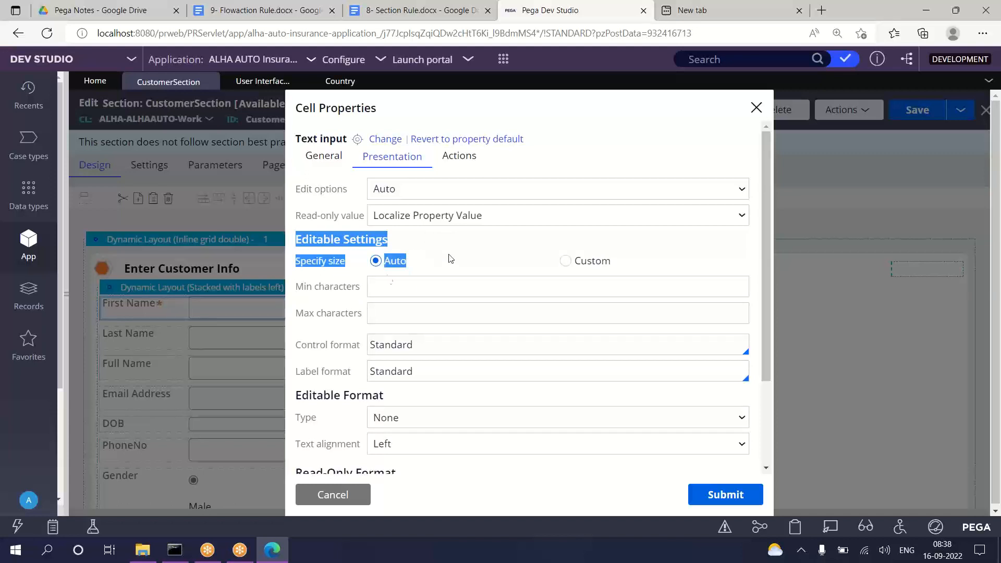
pyautogui.click(310, 290)
pyautogui.moveTo(297, 290); pyautogui.dragTo(370, 307)
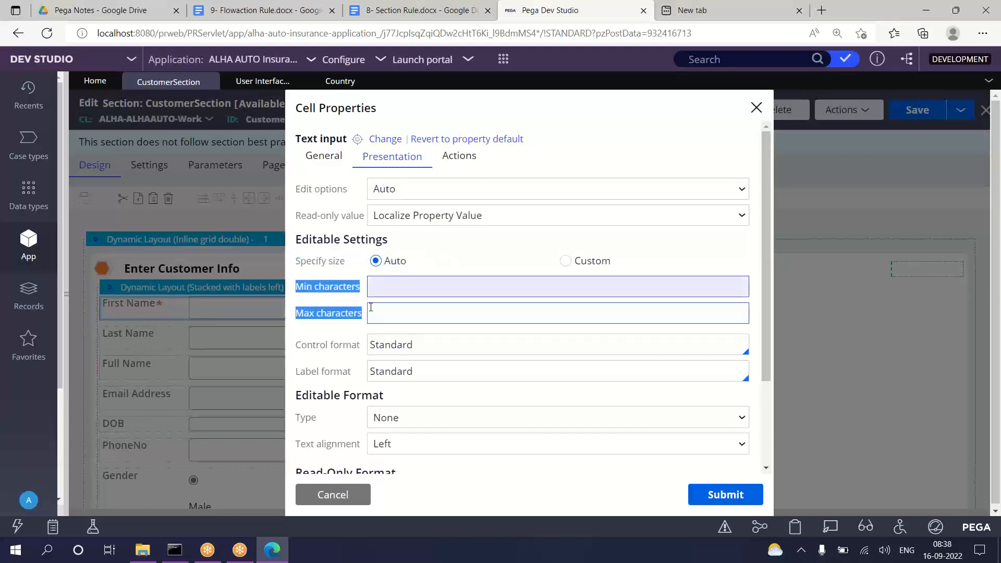
# Step: Try limiting the First Name field to a minimum of 5 and a maximum of 8 characters
pyautogui.click(386, 284)
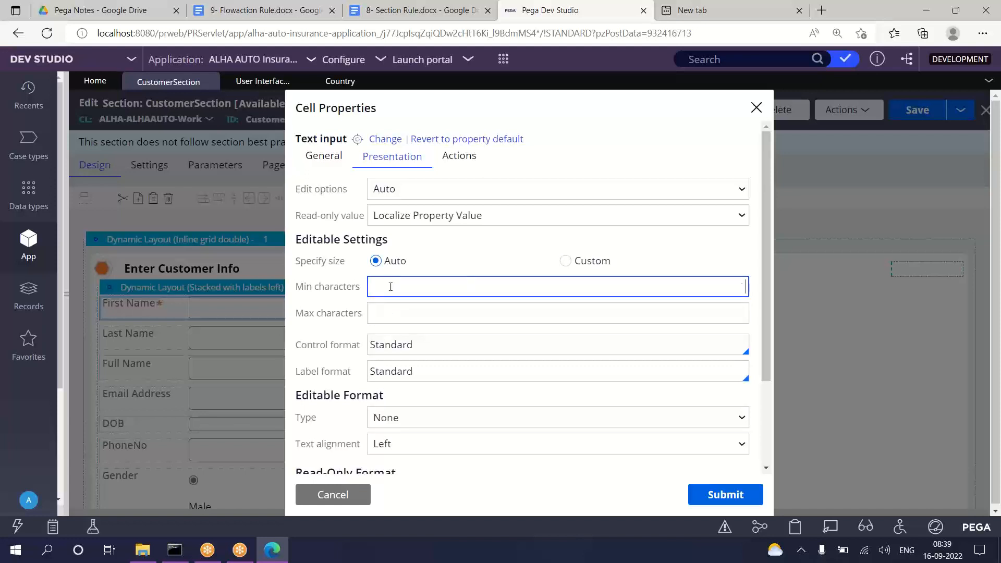
pyautogui.write('5')
pyautogui.click(413, 306)
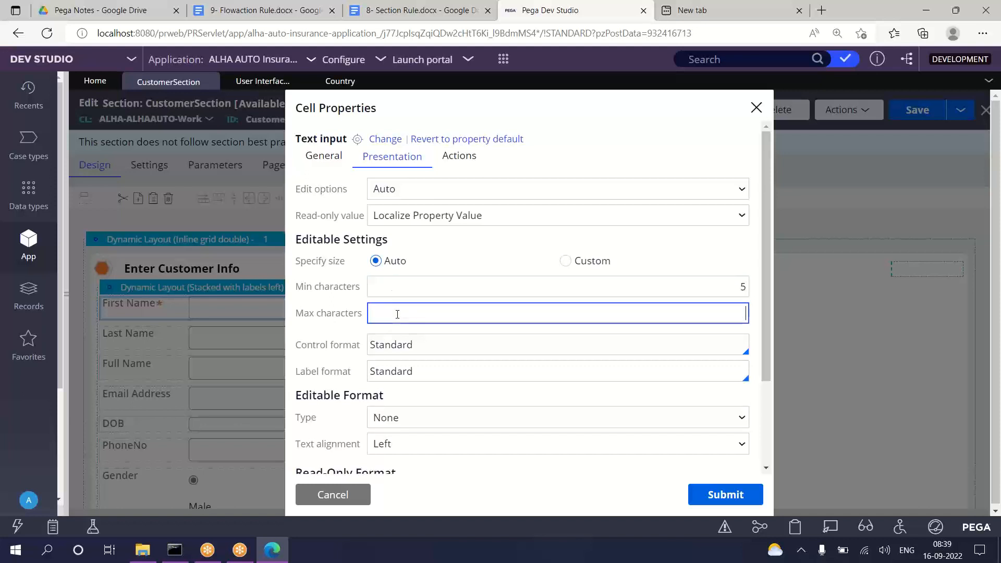
pyautogui.write('8')
pyautogui.click(299, 290)
pyautogui.moveTo(299, 290); pyautogui.dragTo(371, 312)
pyautogui.moveTo(560, 316); pyautogui.dragTo(749, 306)
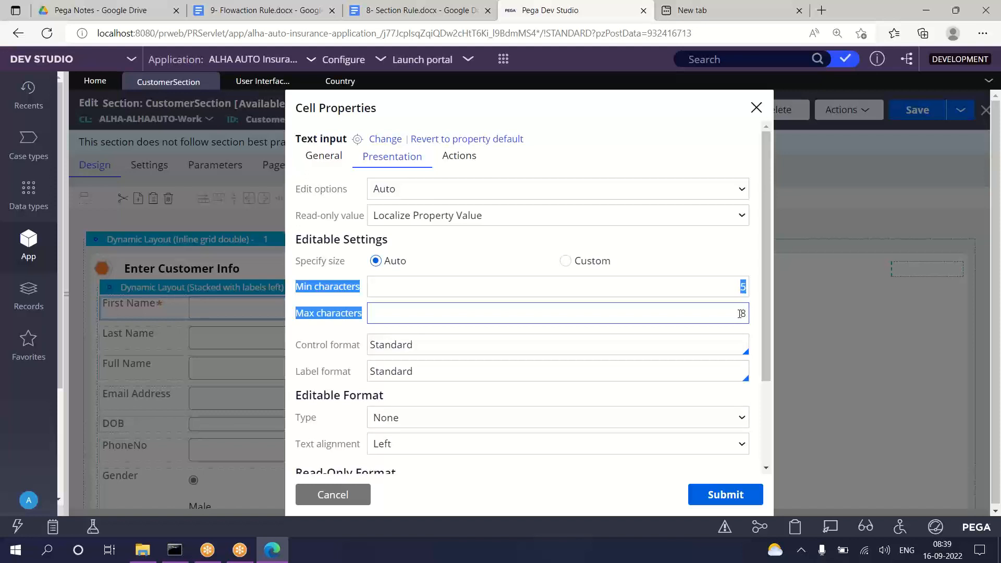
pyautogui.moveTo(741, 313); pyautogui.dragTo(718, 315)
pyautogui.click(731, 314)
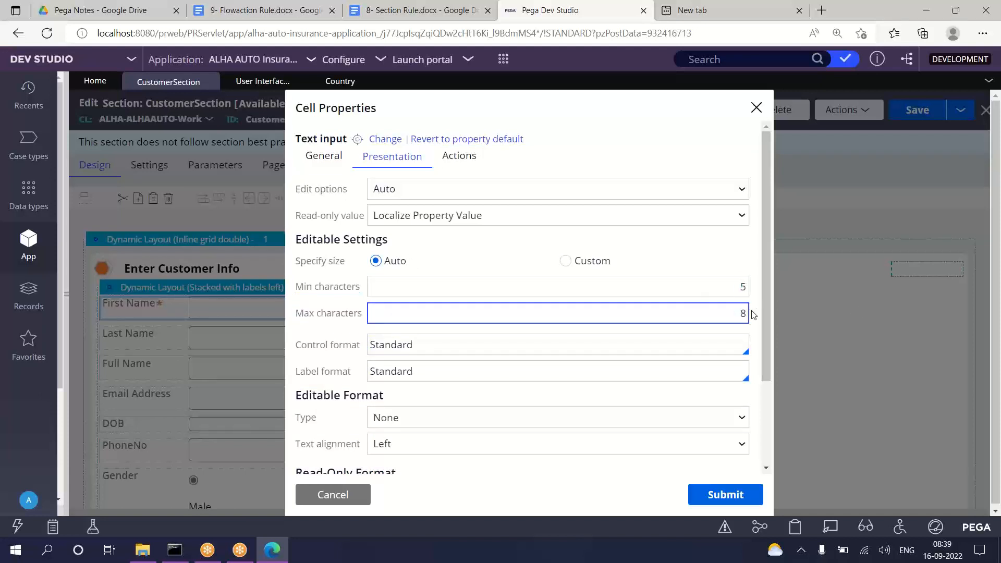
# Step: Clear the First Name field's minimum and maximum character limits and cancel the cell properties
pyautogui.doubleClick(744, 286)
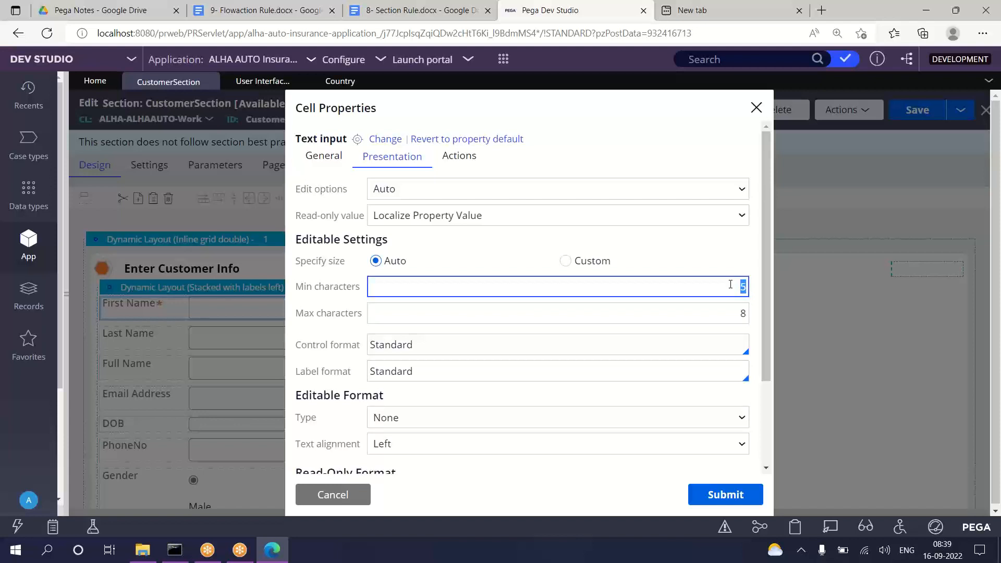
pyautogui.press('BackSpace')
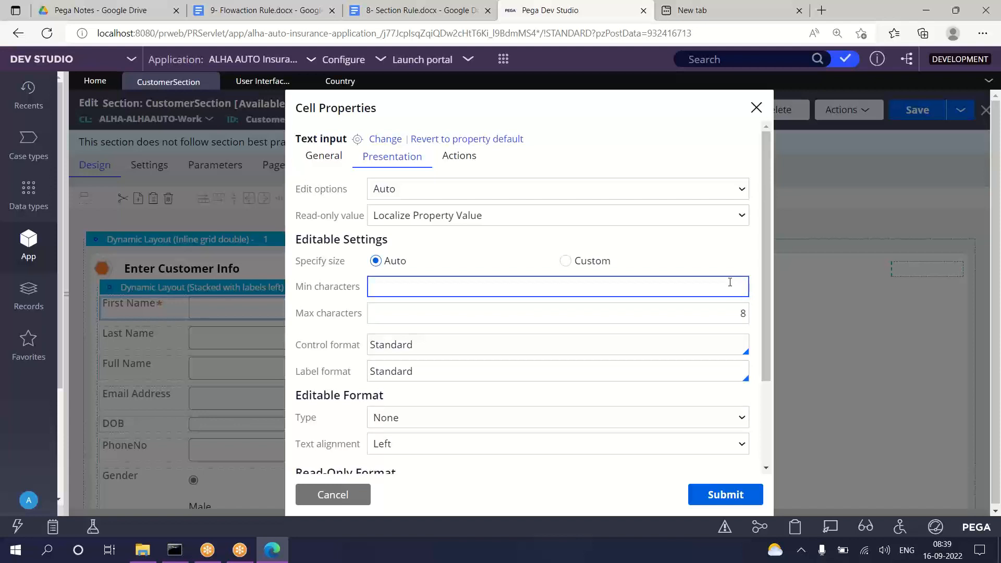
pyautogui.click(736, 318)
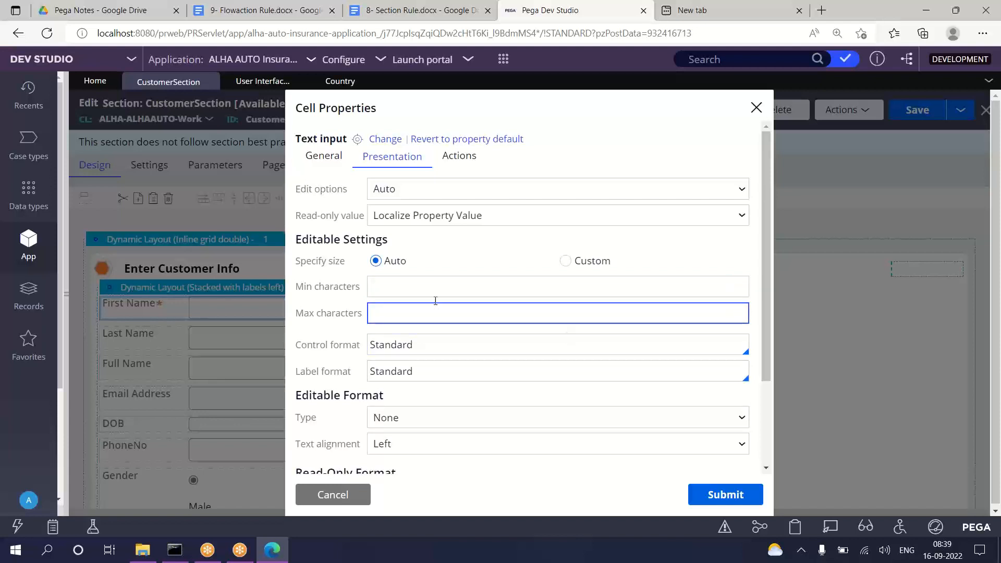
pyautogui.moveTo(292, 287); pyautogui.dragTo(367, 308)
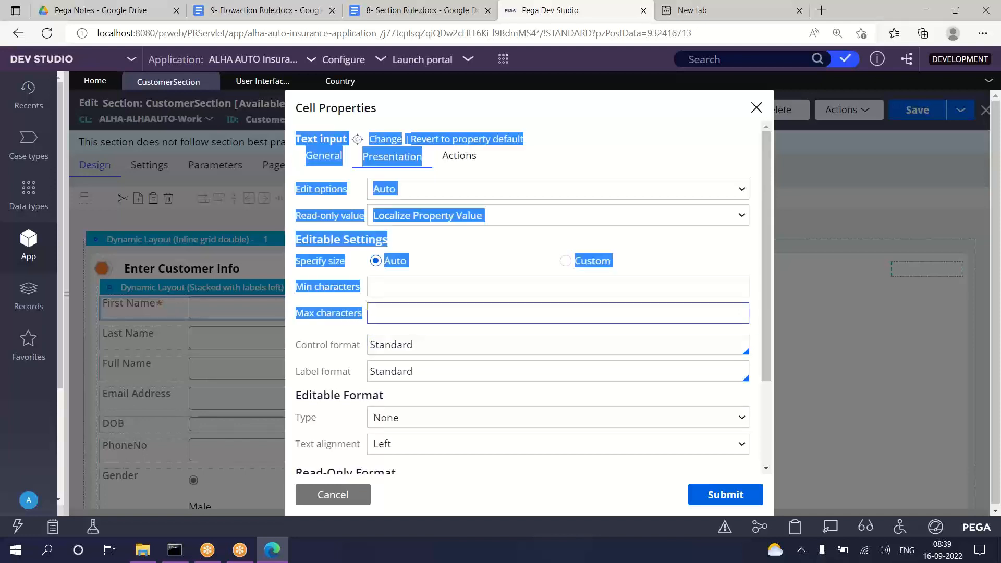
pyautogui.click(386, 287)
pyautogui.moveTo(366, 322); pyautogui.dragTo(295, 293)
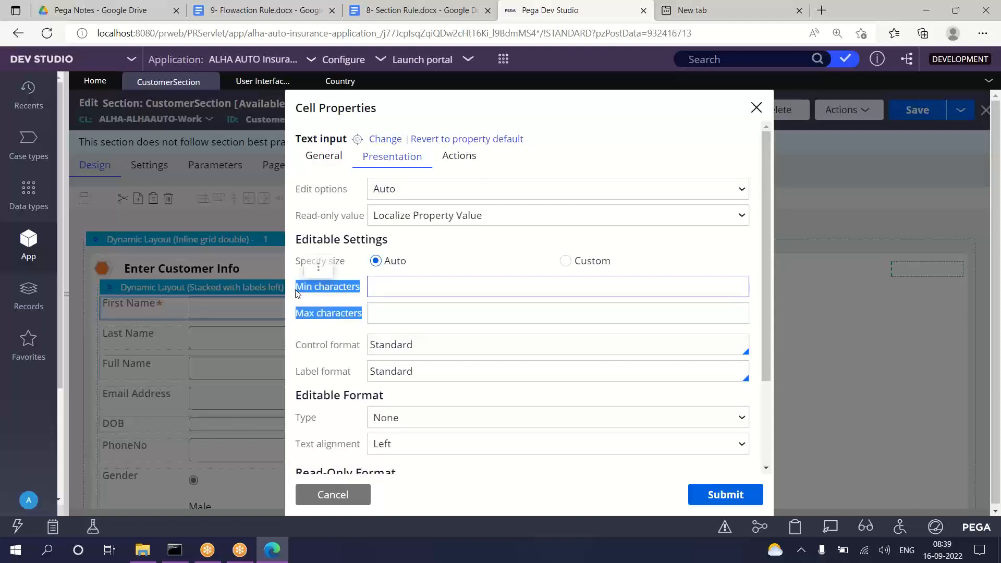
pyautogui.click(331, 495)
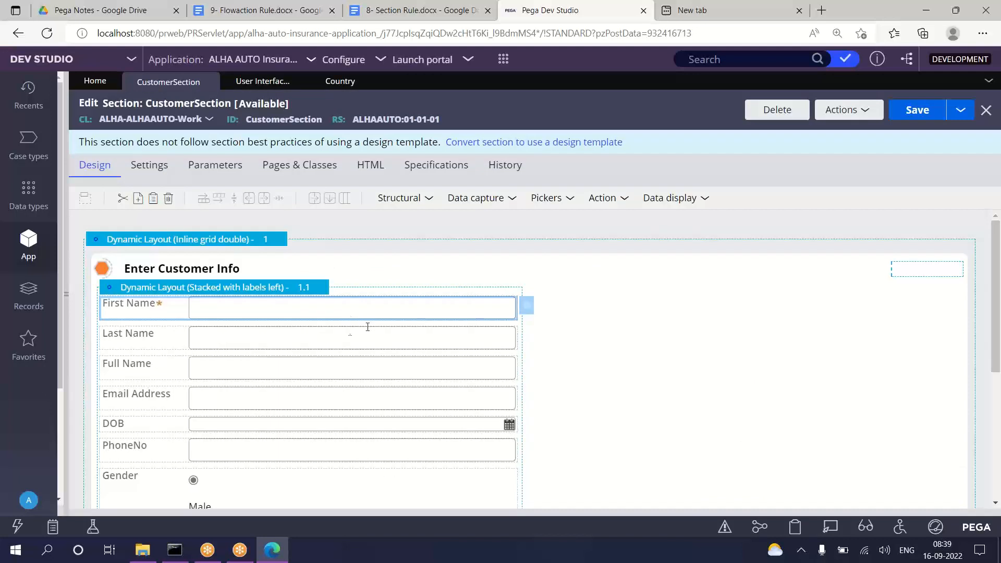
# Step: Give the First Name field the default value "AA", submit the cell properties and save the section
pyautogui.doubleClick(237, 312)
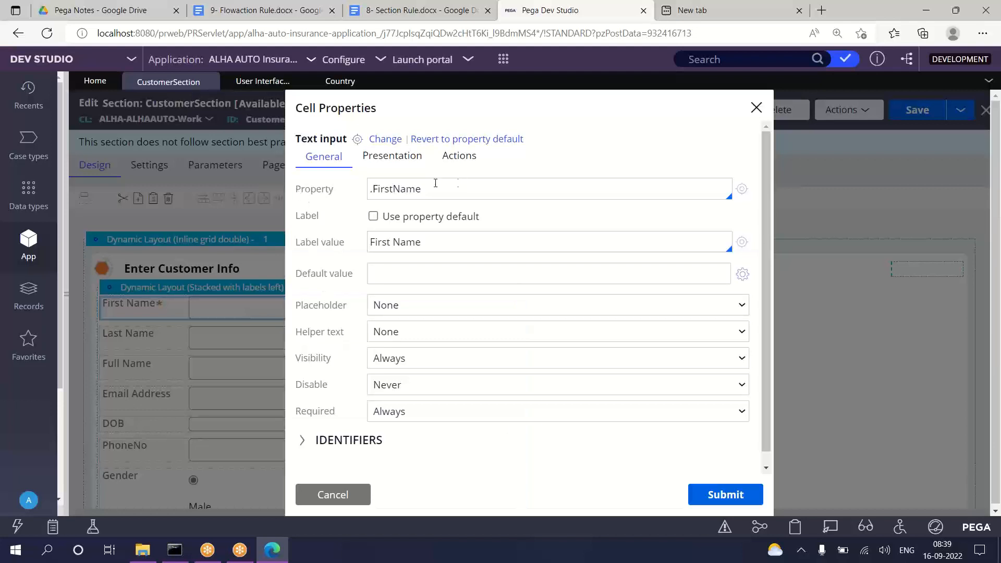
pyautogui.moveTo(435, 183); pyautogui.dragTo(366, 189)
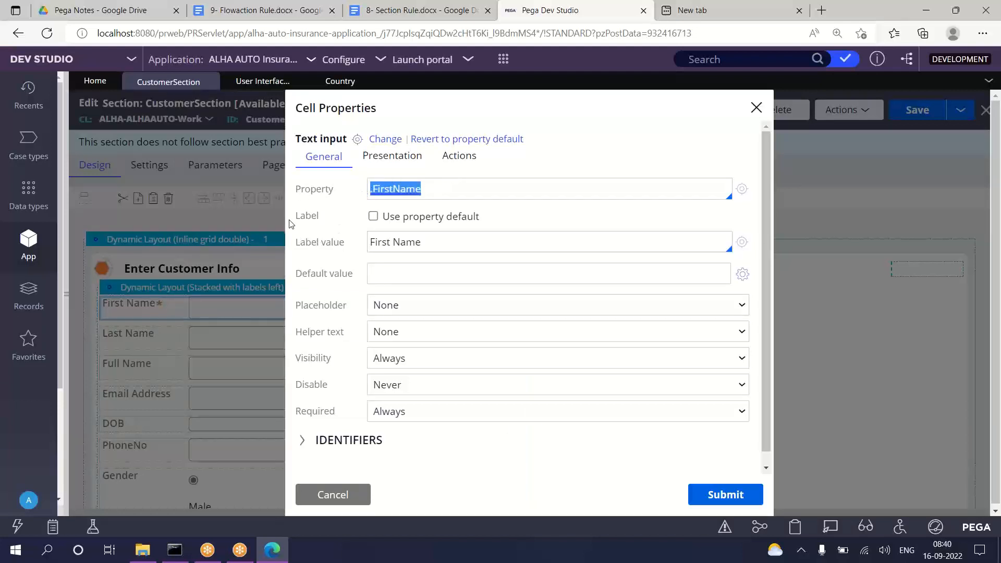
pyautogui.moveTo(296, 273); pyautogui.dragTo(338, 279)
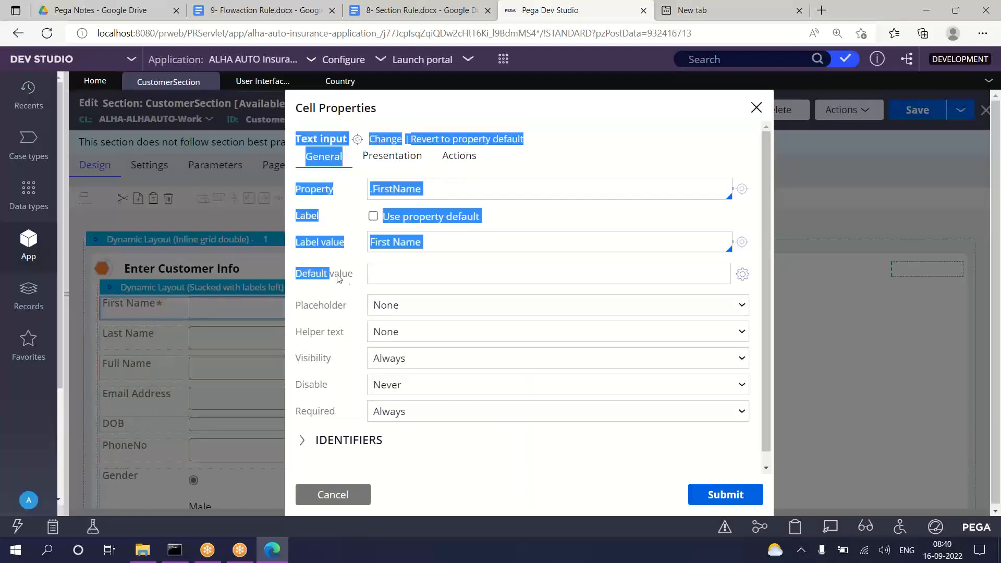
pyautogui.click(401, 279)
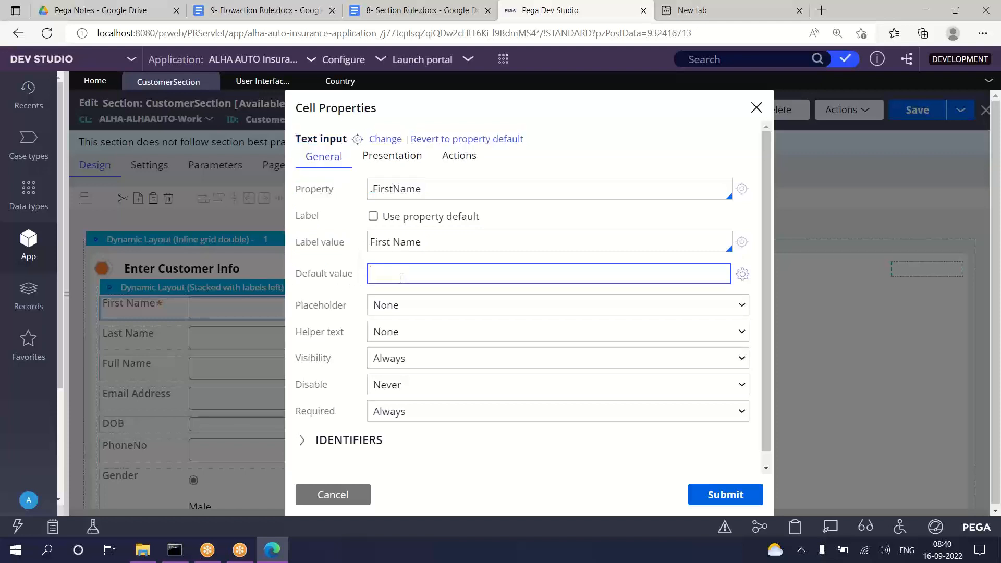
pyautogui.write('AA')
pyautogui.click(733, 500)
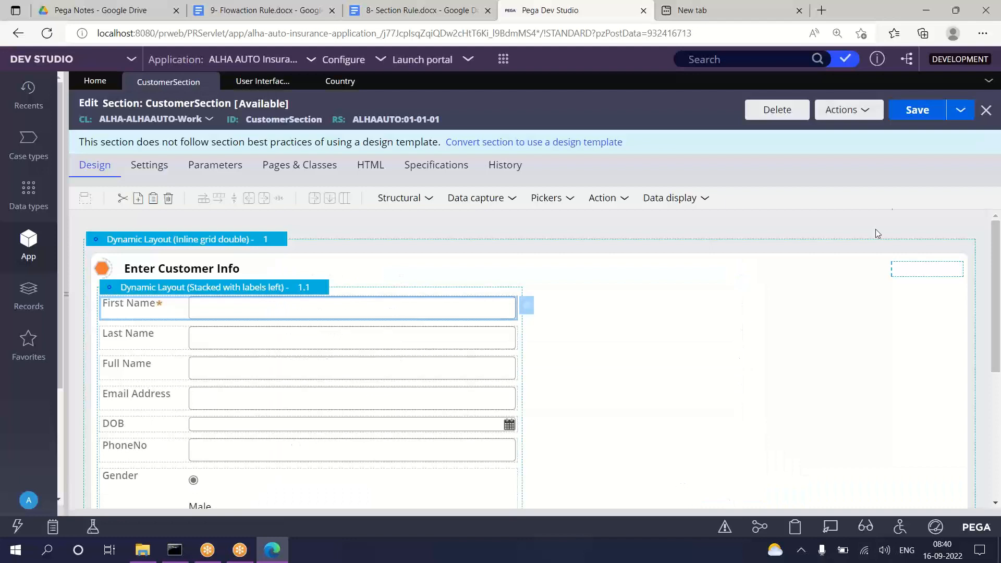
pyautogui.click(918, 116)
# Step: Preview the section to check the default value in the First Name field, and close the preview
pyautogui.click(841, 109)
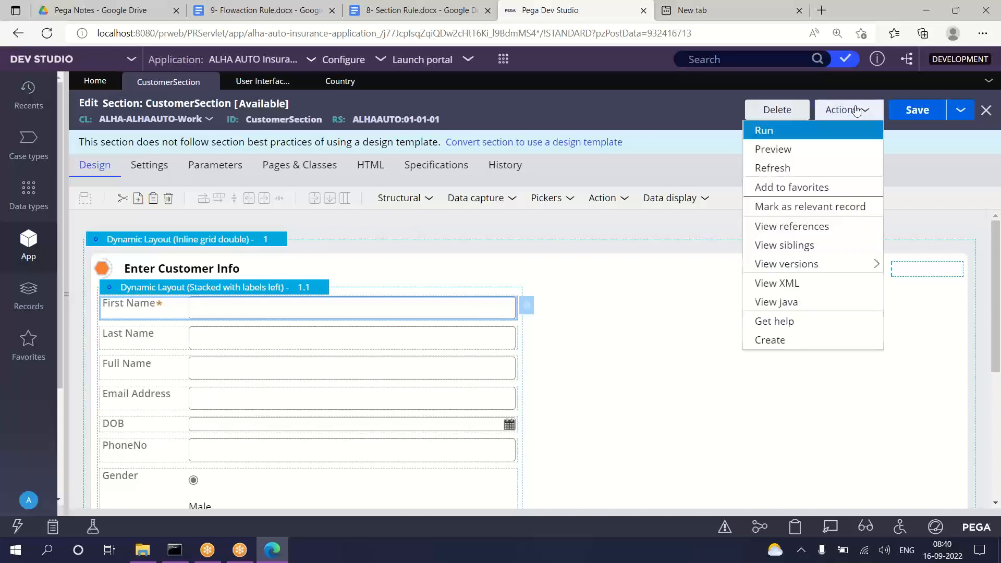
pyautogui.click(783, 151)
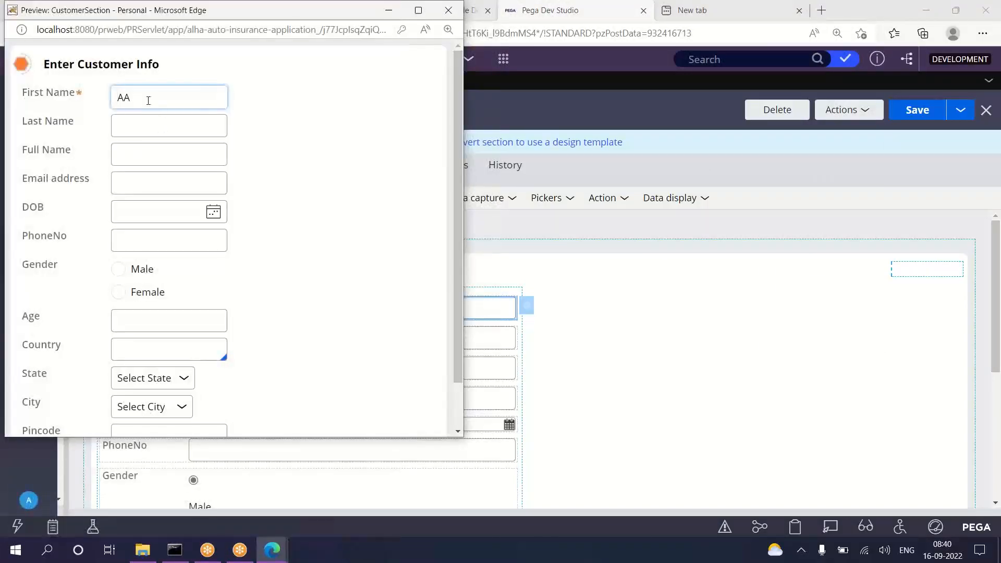
pyautogui.moveTo(149, 101); pyautogui.dragTo(113, 100)
pyautogui.click(449, 10)
# Step: Try clearing the default value in the First Name field's cell properties
pyautogui.doubleClick(347, 311)
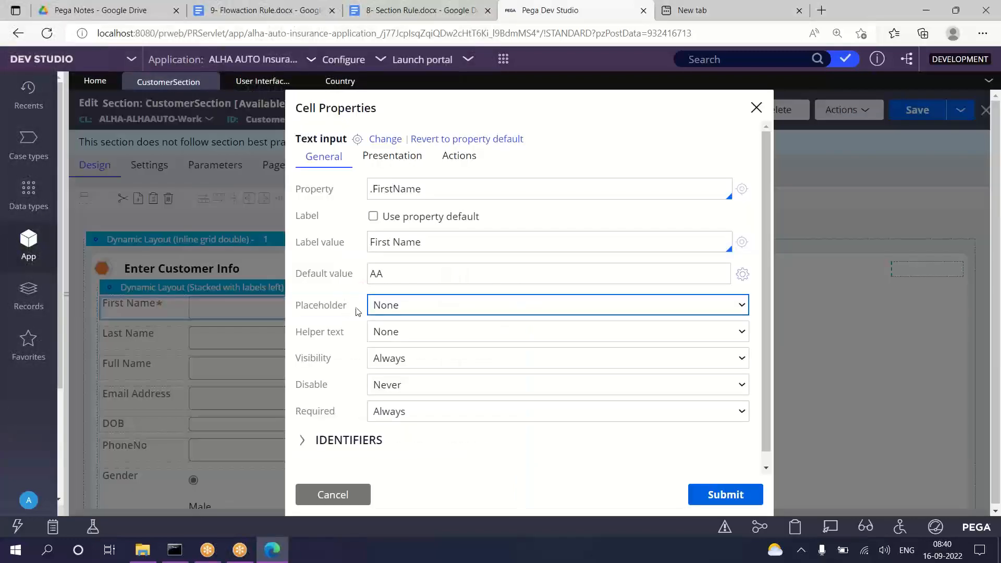
pyautogui.click(404, 272)
pyautogui.moveTo(405, 272); pyautogui.dragTo(371, 273)
pyautogui.press('BackSpace')
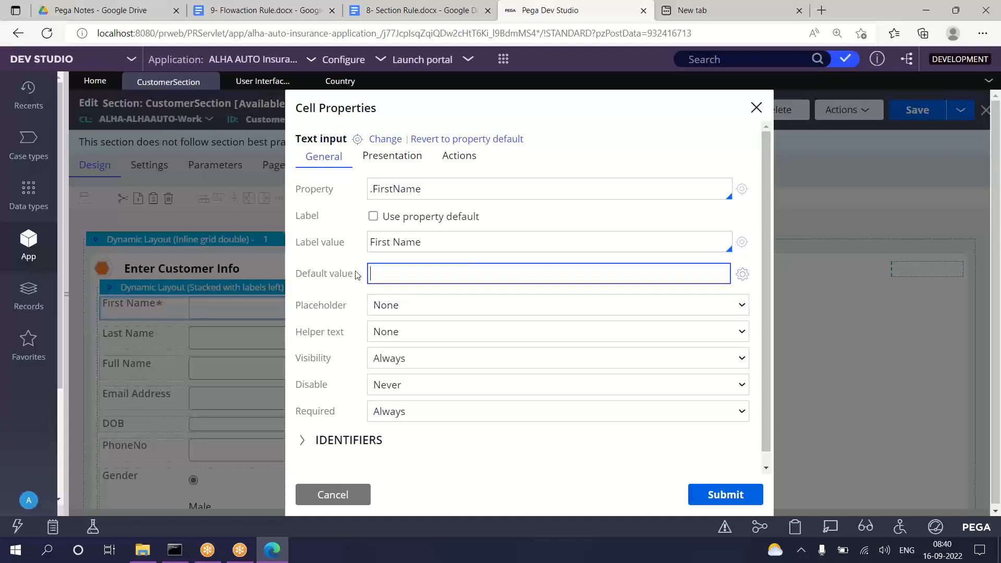
# Step: Review the First Name field's Placeholder and Helper text settings and leave the cell properties without submitting
pyautogui.click(309, 312)
pyautogui.moveTo(299, 310); pyautogui.dragTo(364, 309)
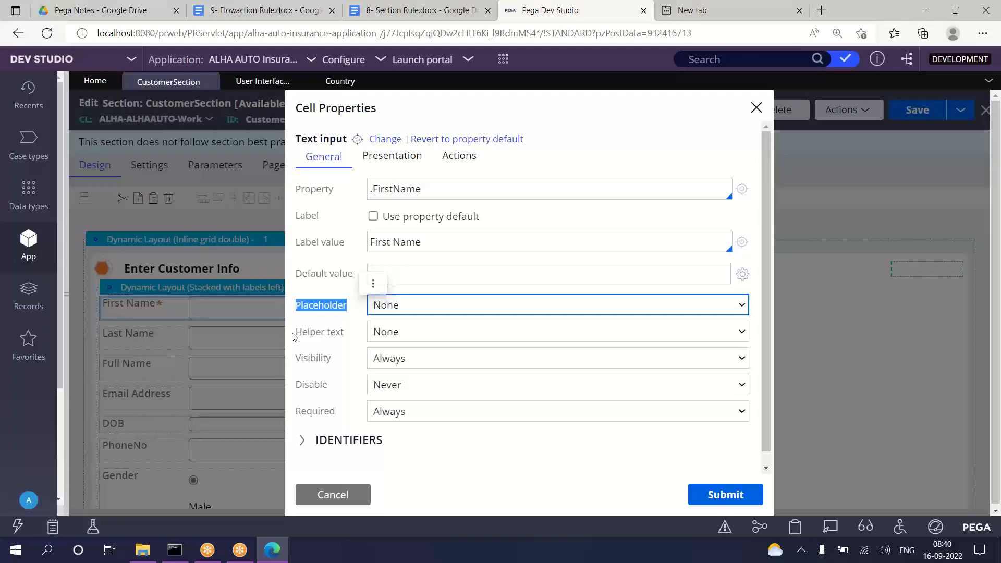
pyautogui.moveTo(296, 337); pyautogui.dragTo(348, 338)
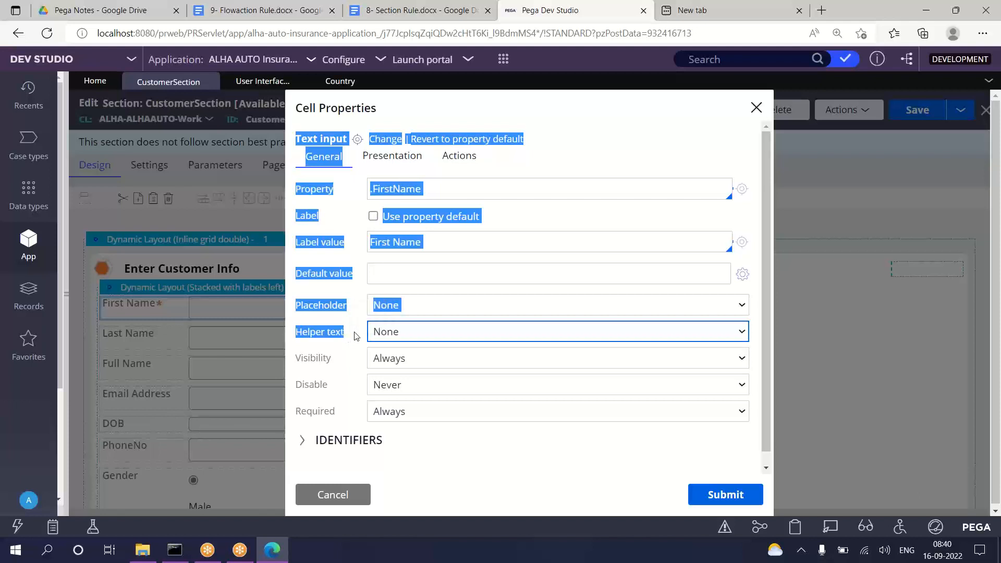
pyautogui.click(355, 336)
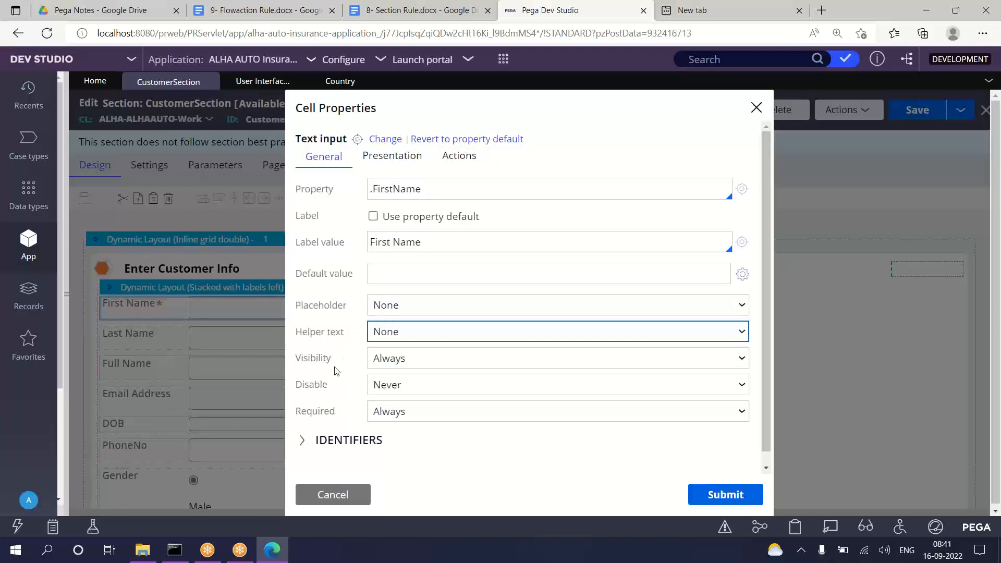
pyautogui.click(328, 500)
# Step: Preview the section again and enter "ddd" in the Email address field to test its format validation
pyautogui.click(857, 116)
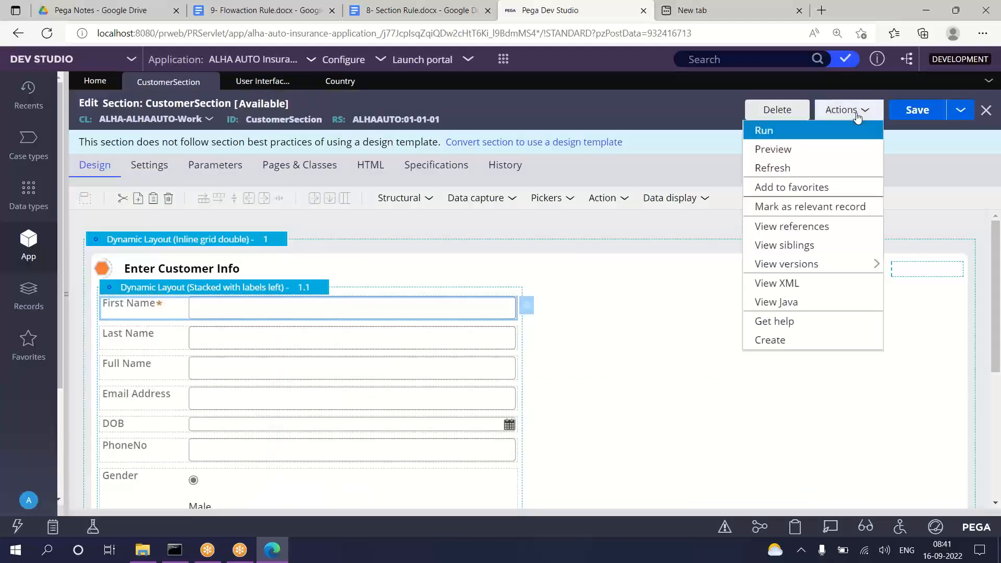
pyautogui.click(770, 150)
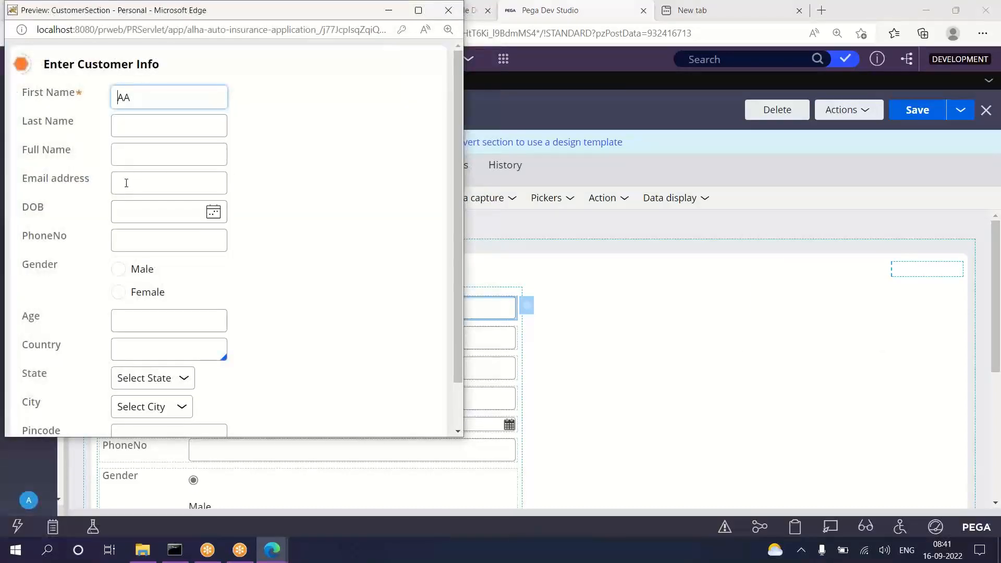
pyautogui.click(126, 183)
pyautogui.write('ddd')
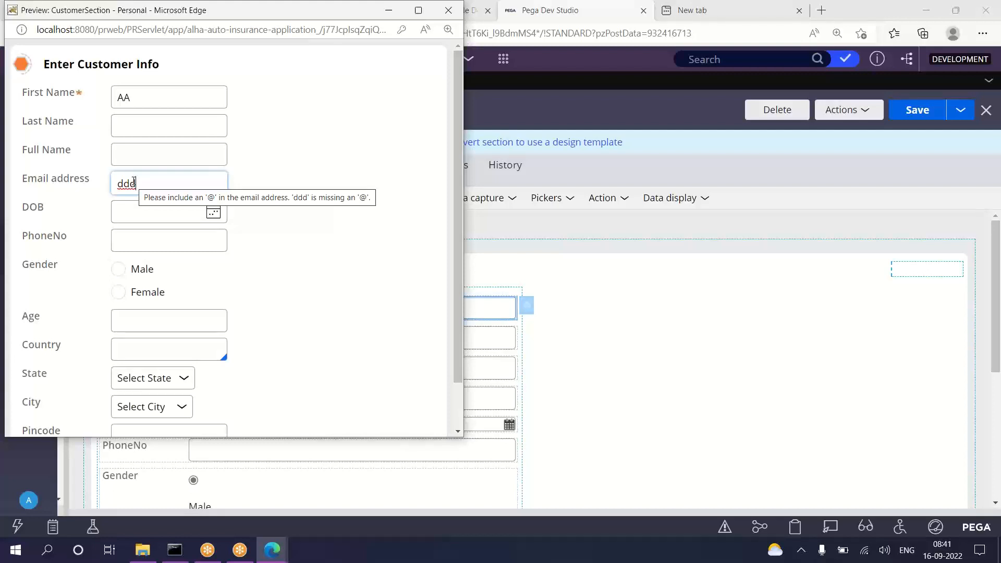
# Step: Clear the test entry from the Email address field and close the preview
pyautogui.click(152, 181)
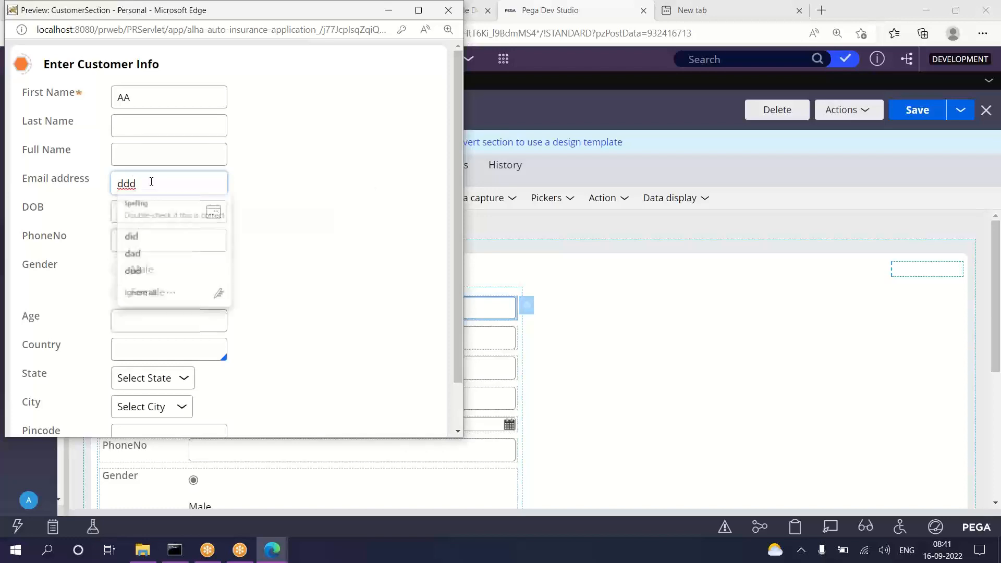
pyautogui.press('BackSpace')
pyautogui.press('BackSpace')
pyautogui.press('BackSpace')
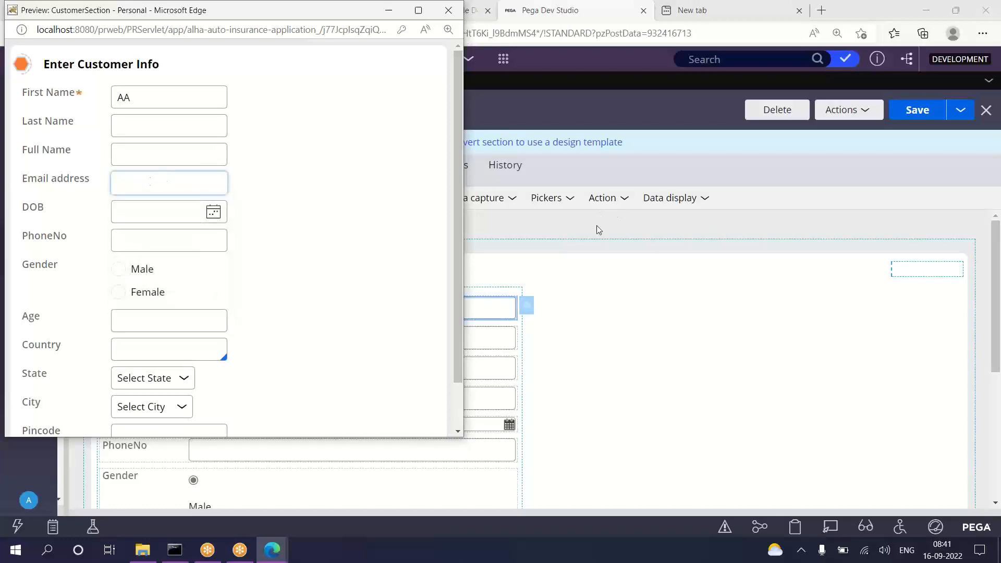
pyautogui.click(439, 7)
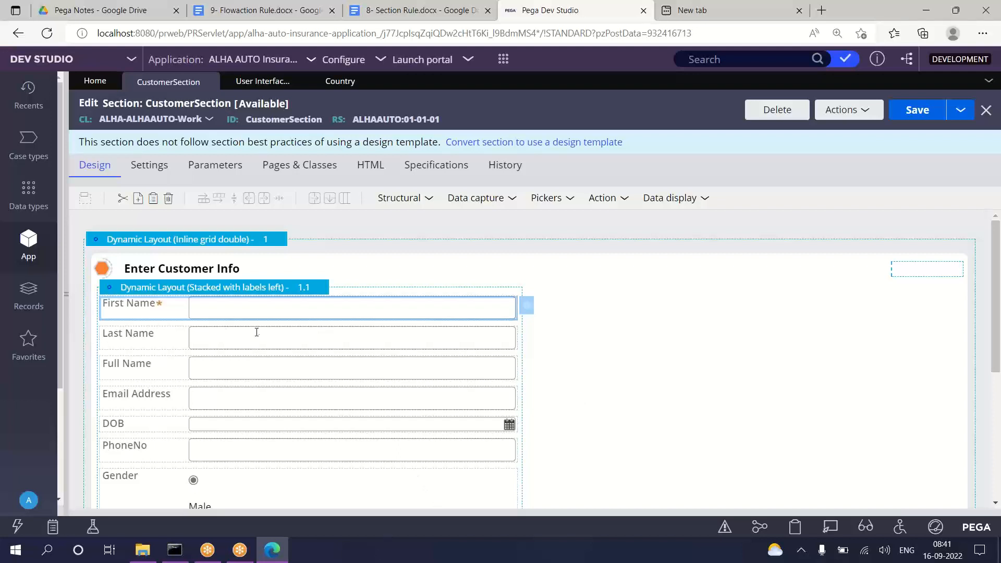
# Step: Set the First Name field's helper text to "Help icon with overlay on hover" with the value "Enter First Name Value", and save the section
pyautogui.doubleClick(271, 309)
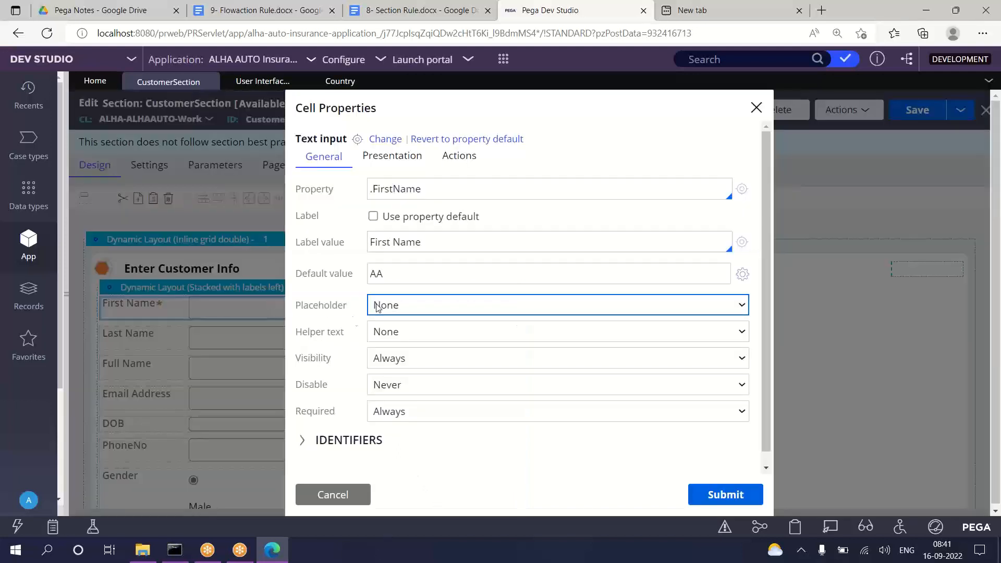
pyautogui.moveTo(294, 340); pyautogui.dragTo(348, 345)
pyautogui.click(341, 350)
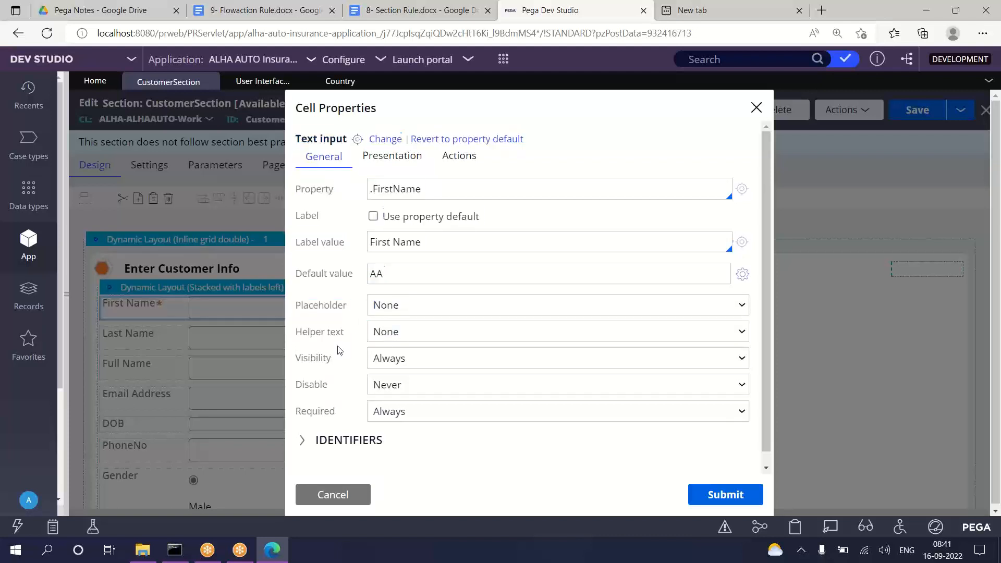
pyautogui.click(388, 334)
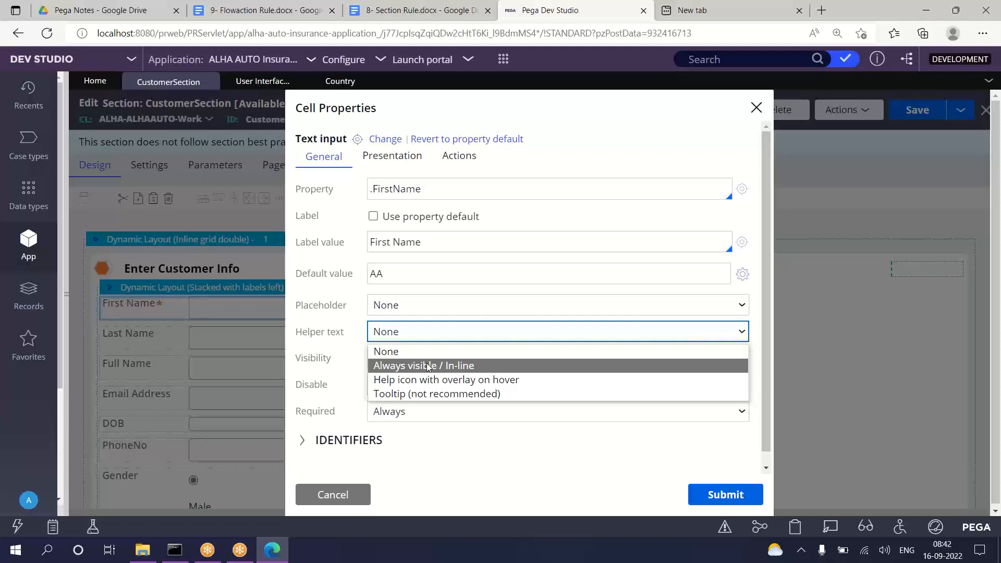
pyautogui.click(461, 386)
pyautogui.click(373, 355)
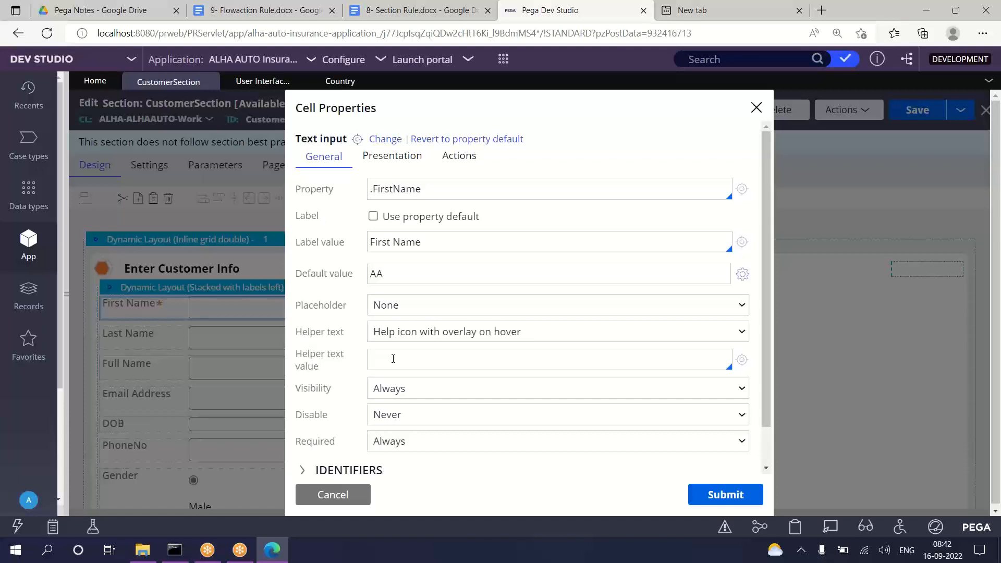
pyautogui.write('Enter First Name Value')
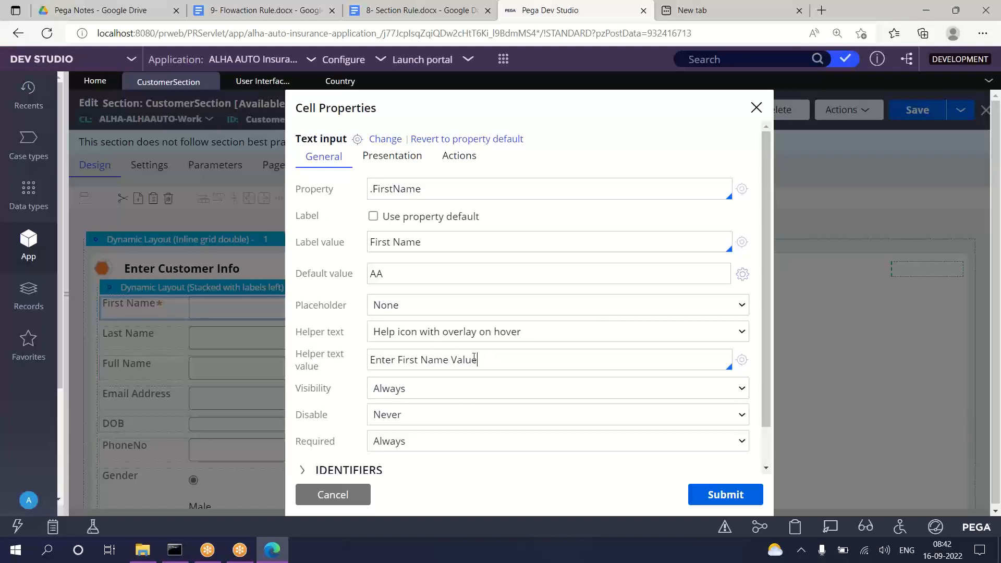
pyautogui.moveTo(478, 360); pyautogui.dragTo(342, 344)
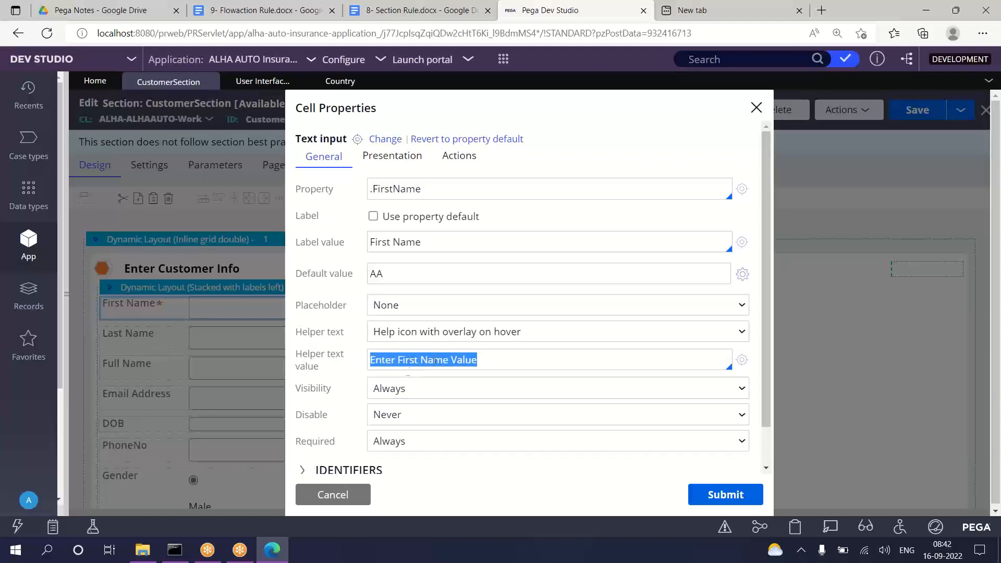
pyautogui.click(729, 494)
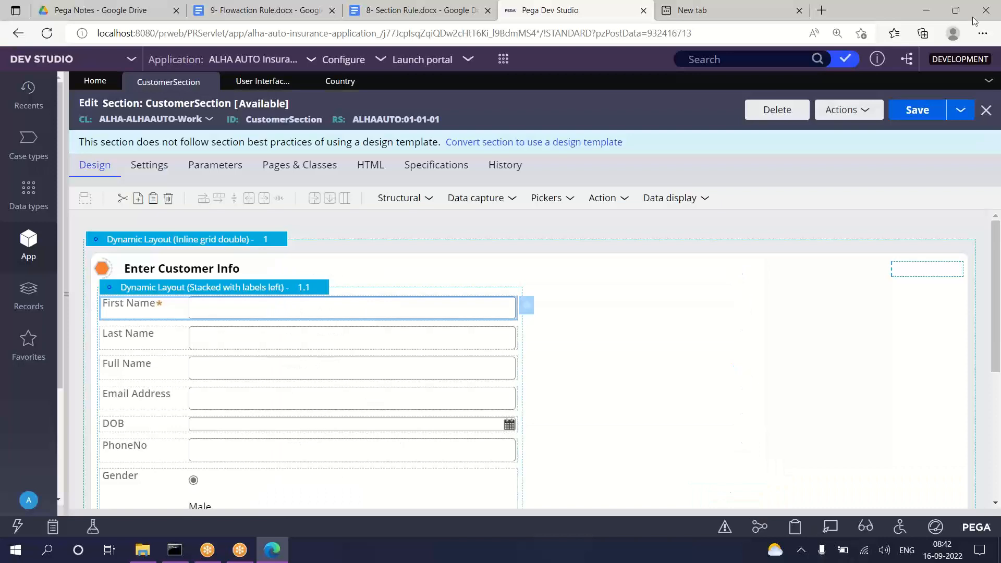
pyautogui.click(913, 110)
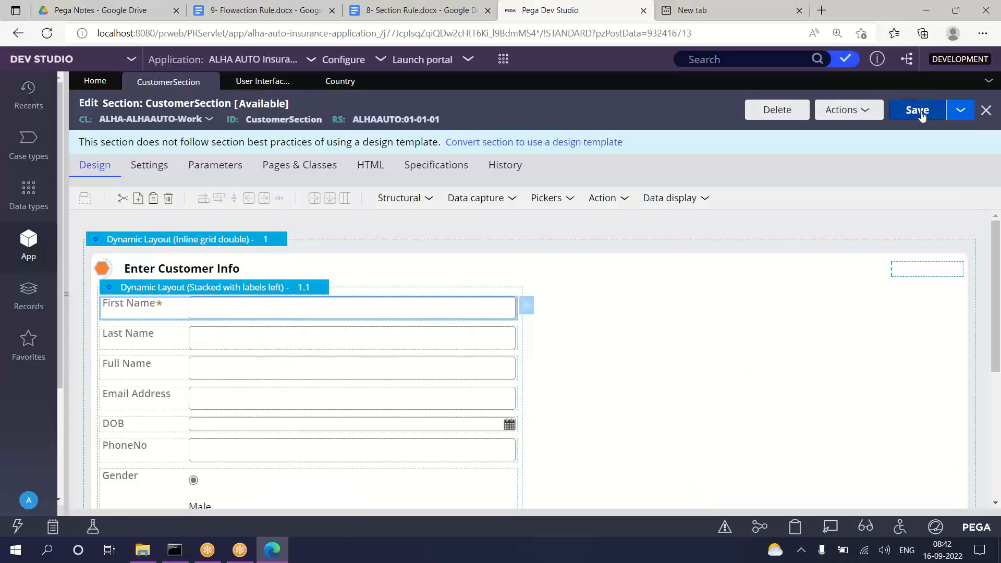
# Step: Preview the section to check the First Name field's helper text, and close the preview
pyautogui.click(862, 112)
pyautogui.click(772, 150)
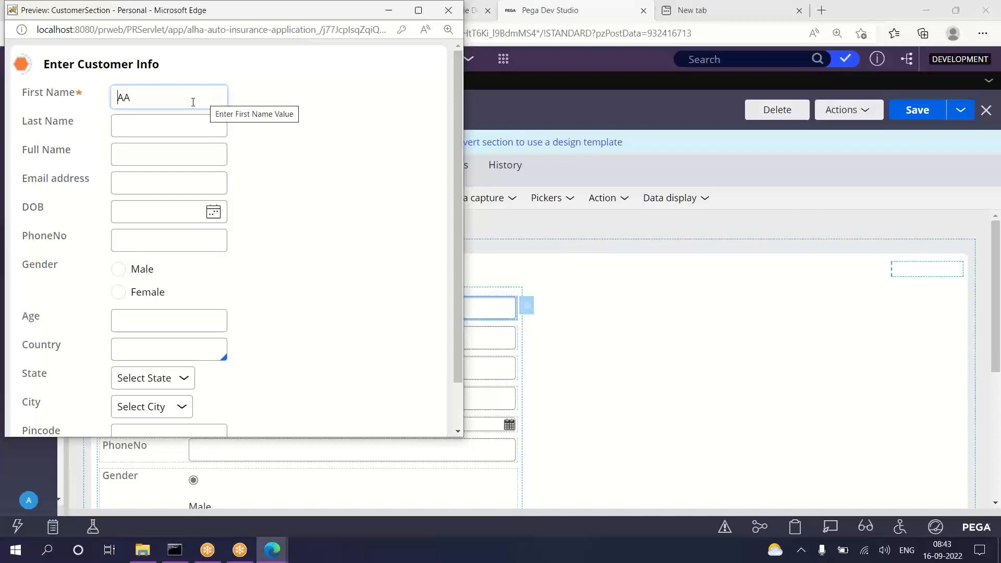
pyautogui.click(448, 11)
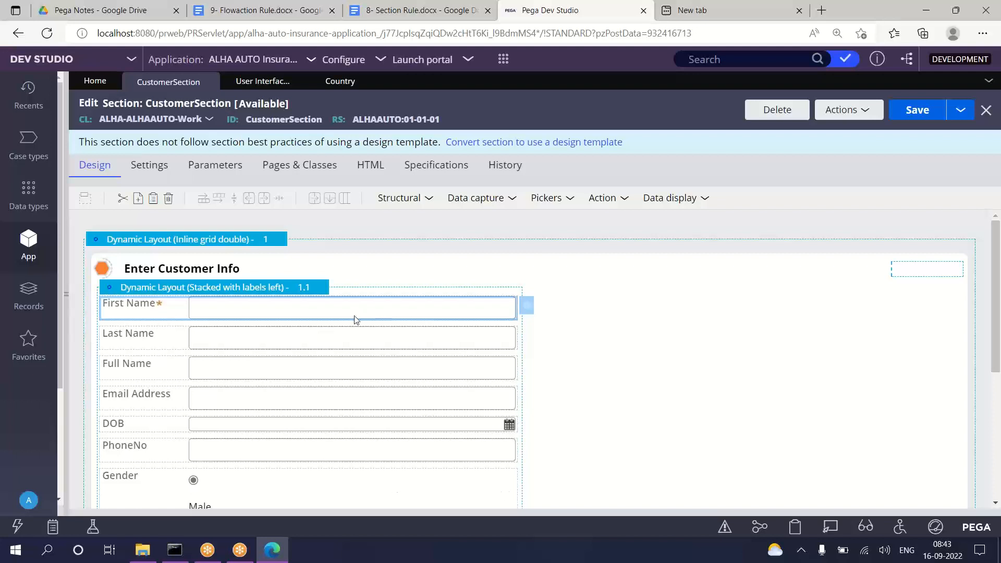
# Step: Clear the default value in the First Name field's cell properties and save the section
pyautogui.doubleClick(320, 320)
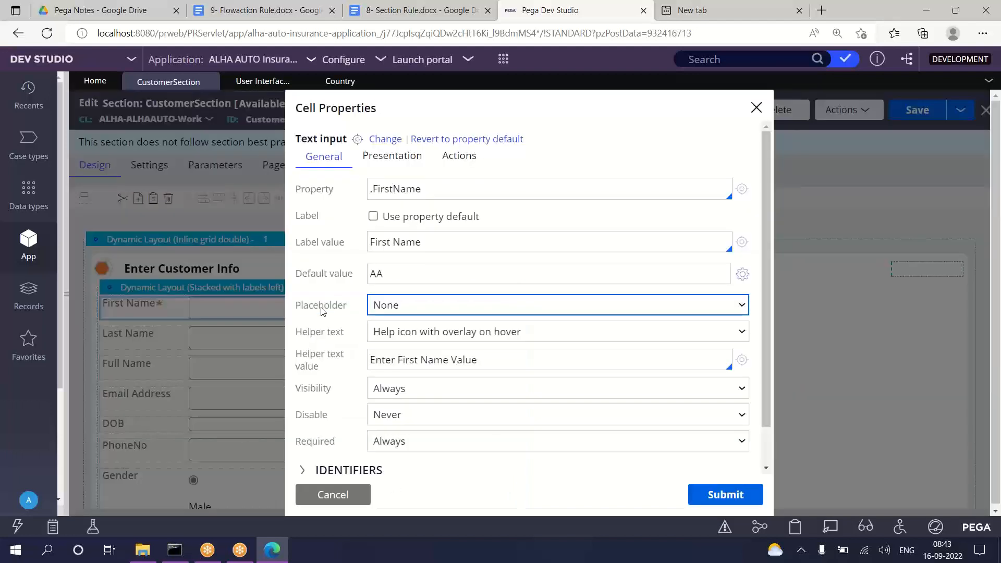
pyautogui.click(399, 267)
pyautogui.press('BackSpace')
pyautogui.press('BackSpace')
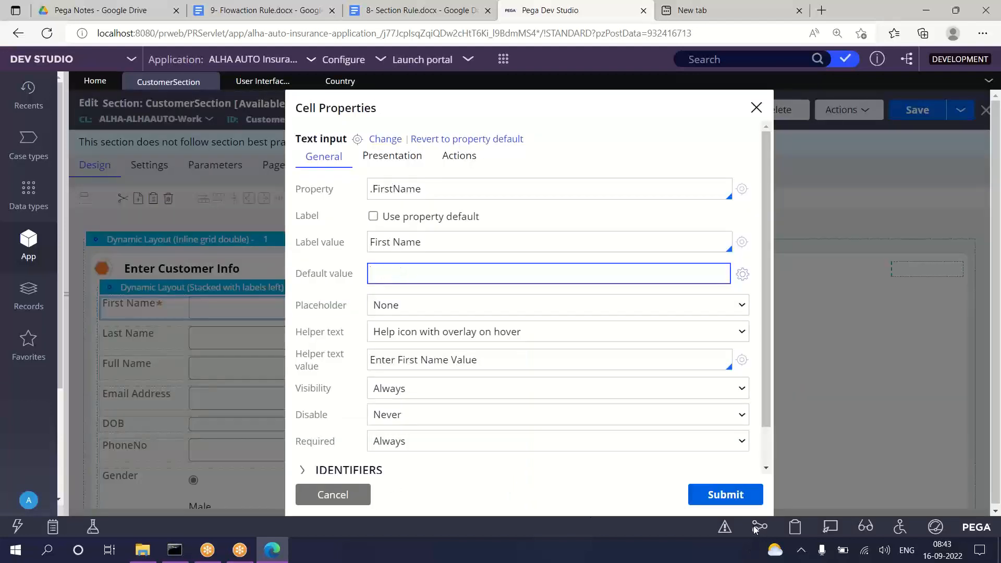
pyautogui.click(722, 494)
pyautogui.click(917, 110)
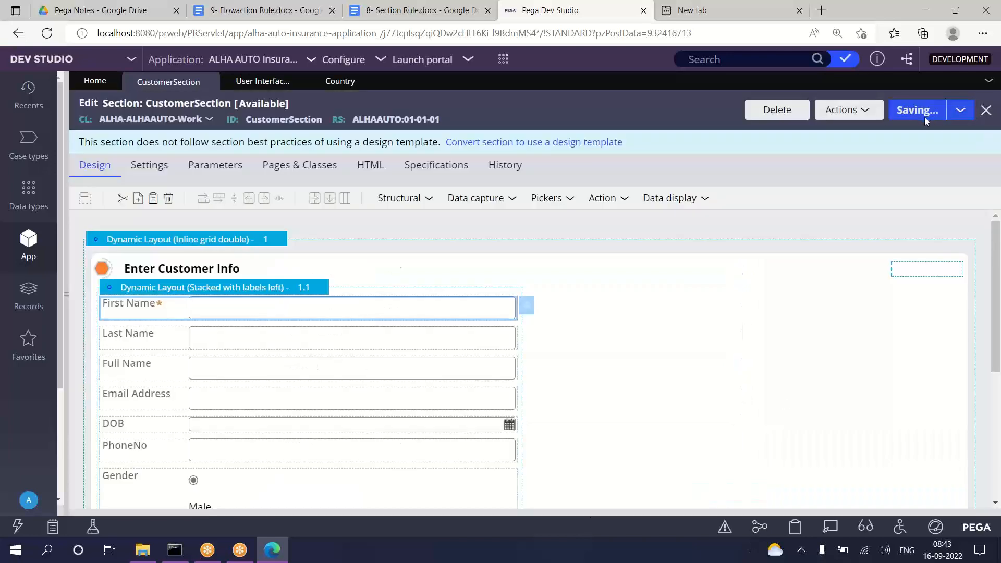
# Step: Review the First Name field's Visibility and Disable settings, submit the cell properties as they are, and save the section
pyautogui.doubleClick(336, 310)
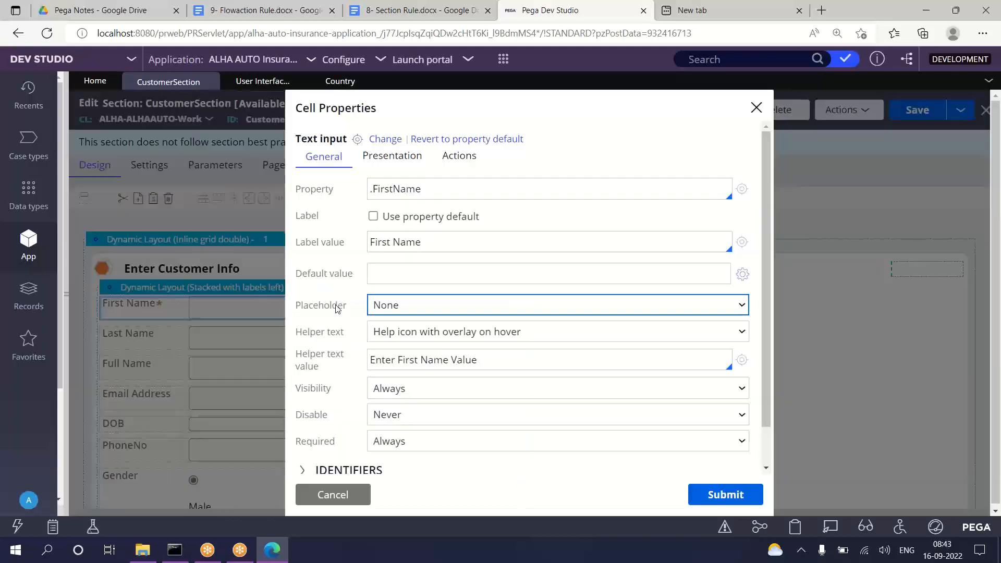
pyautogui.click(319, 387)
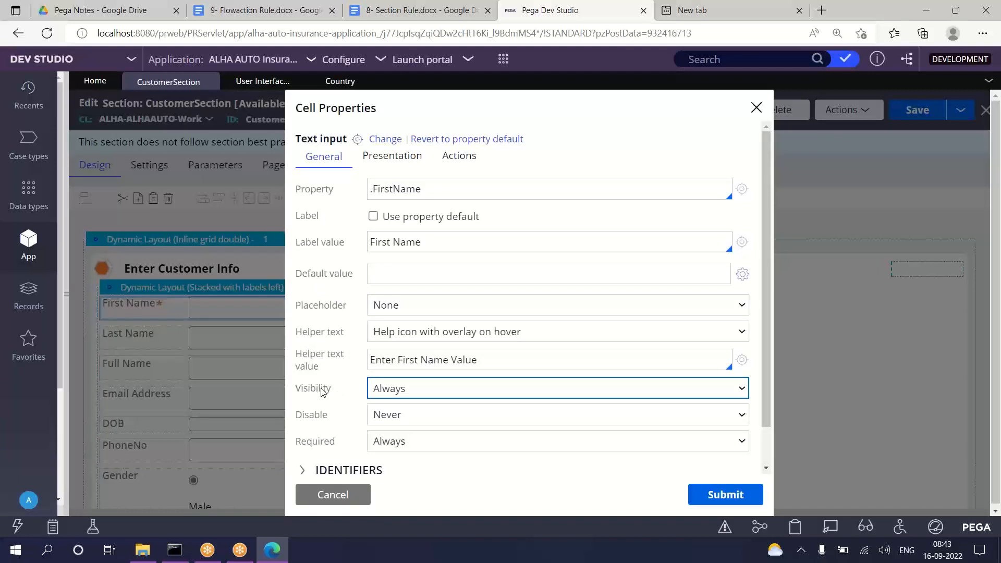
pyautogui.moveTo(340, 390); pyautogui.dragTo(296, 394)
pyautogui.moveTo(351, 392); pyautogui.dragTo(388, 414)
pyautogui.click(337, 416)
pyautogui.click(389, 414)
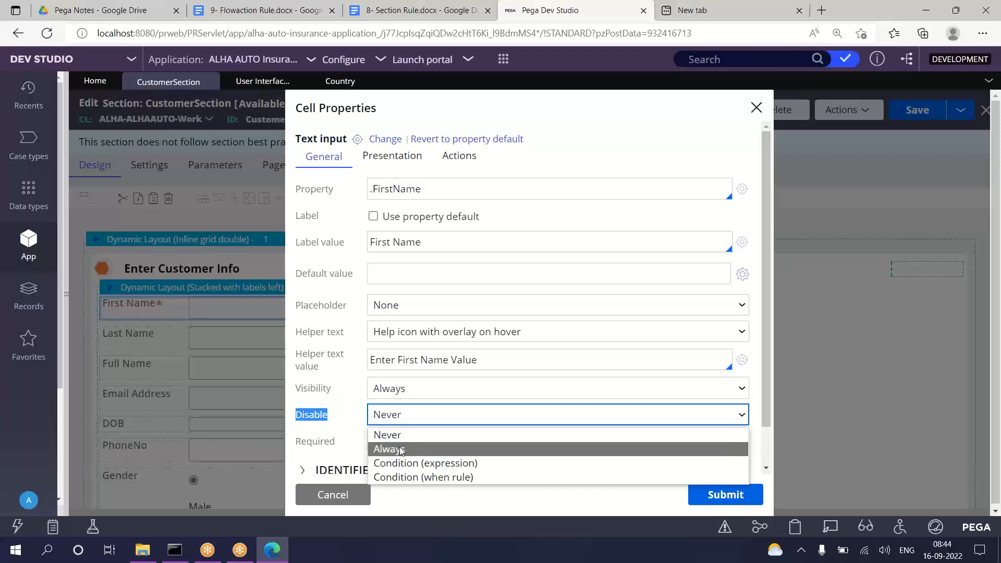
pyautogui.click(342, 423)
pyautogui.click(343, 423)
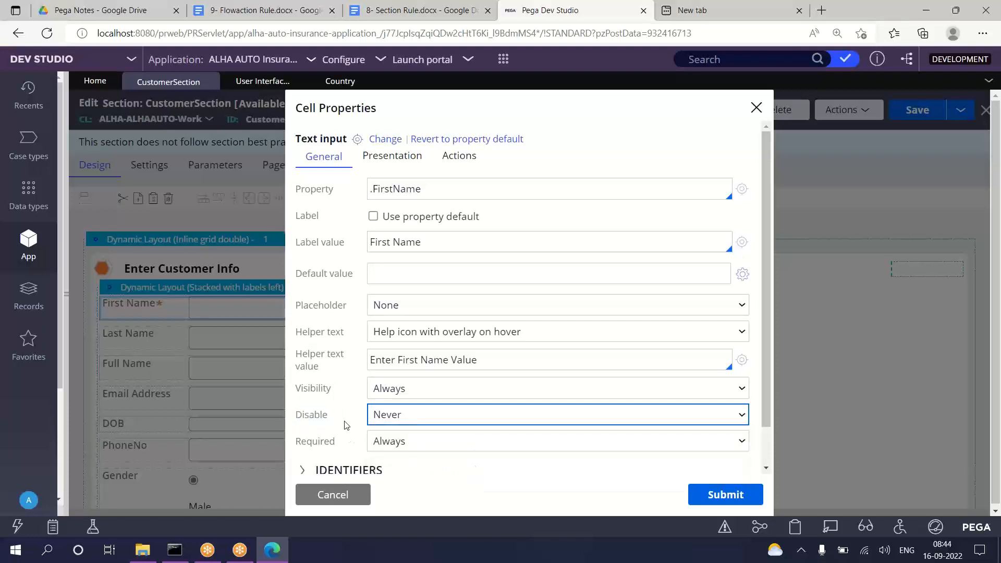
pyautogui.moveTo(293, 417); pyautogui.dragTo(349, 421)
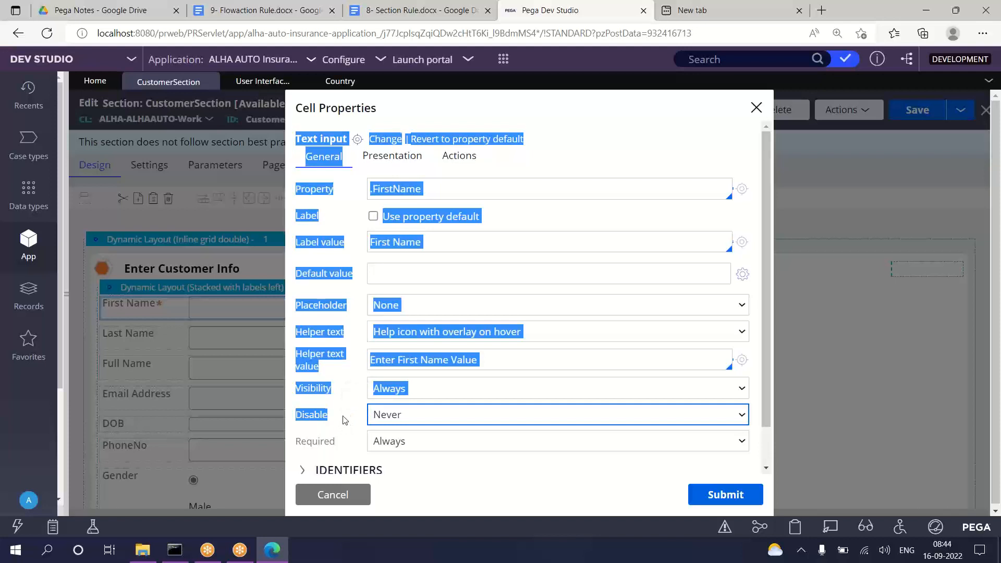
pyautogui.click(346, 416)
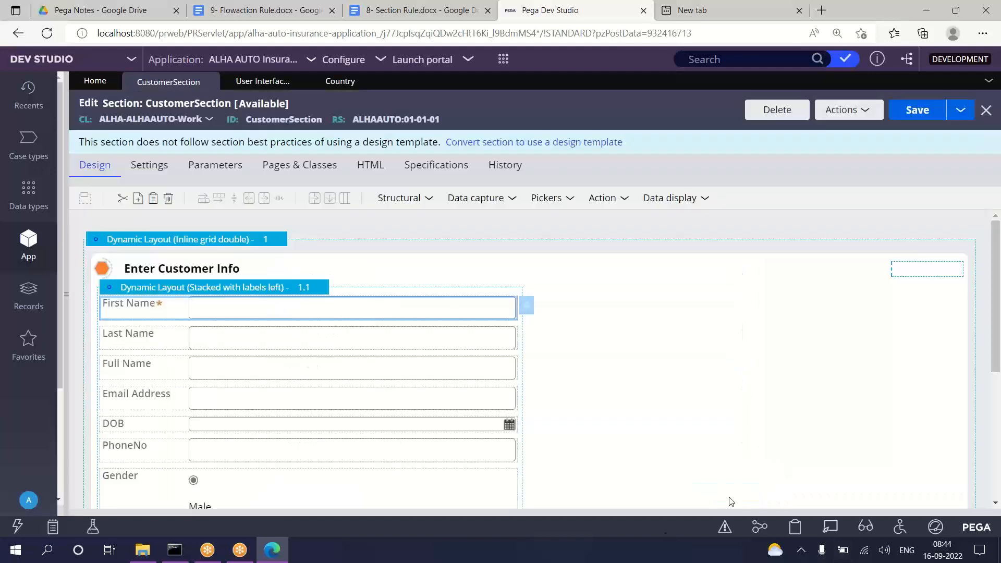
pyautogui.click(727, 495)
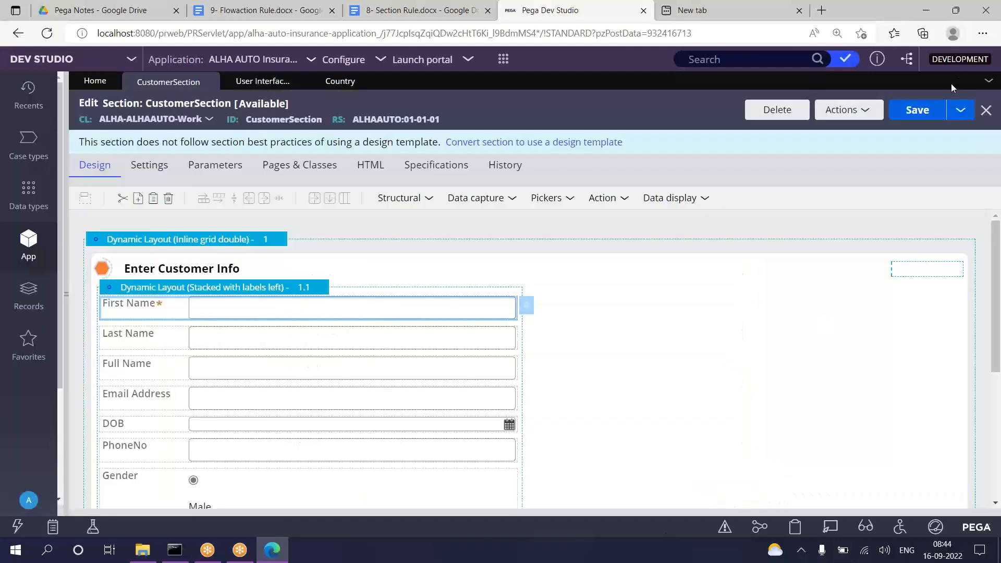
pyautogui.click(917, 110)
# Step: Preview the section and enter "AAA" as First Name, "SSS" as Last Name, "EEE" as Full Name and "aaaaa" as Email address
pyautogui.click(853, 110)
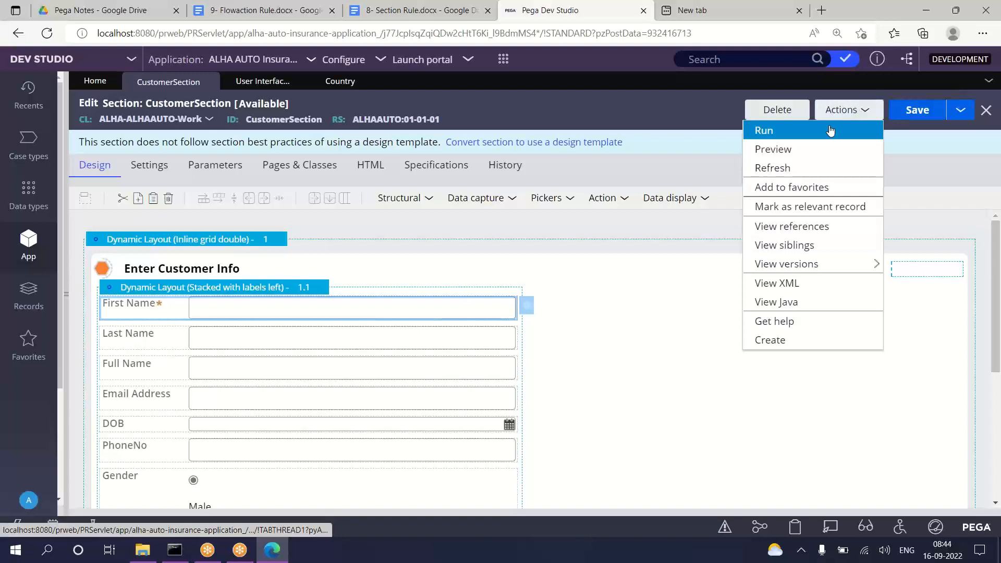
pyautogui.click(777, 150)
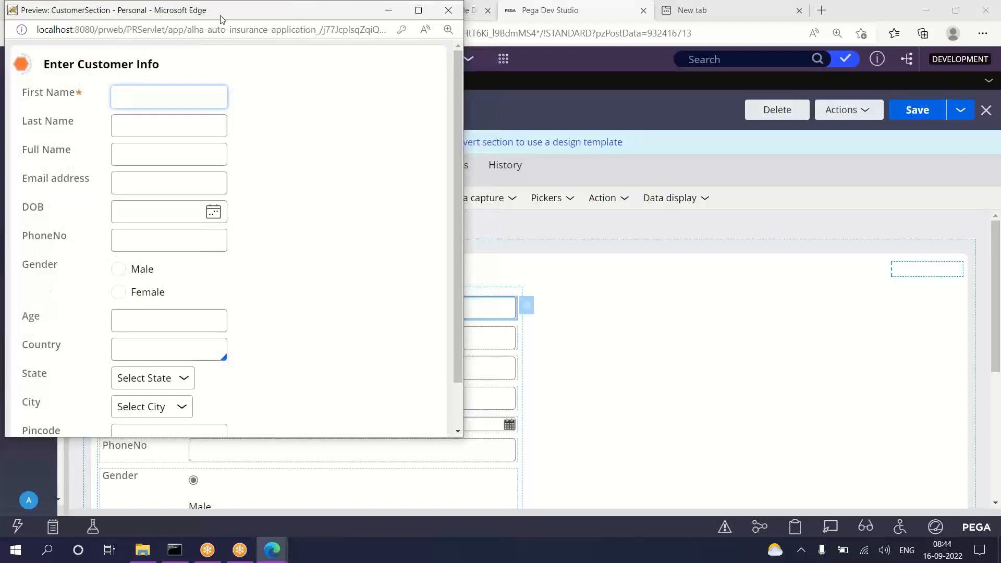
pyautogui.moveTo(224, 15); pyautogui.dragTo(358, 53)
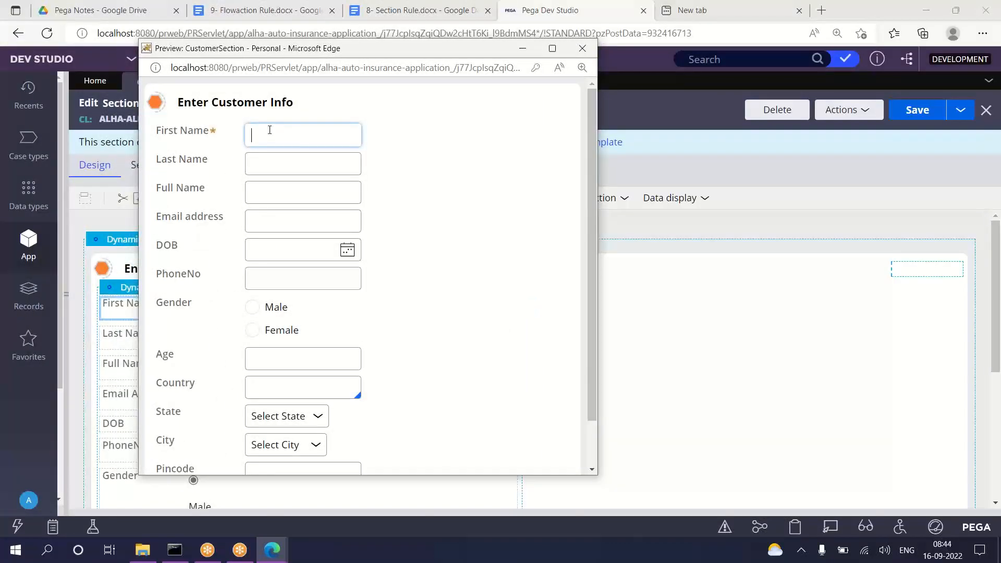
pyautogui.write('AAA')
pyautogui.click(263, 161)
pyautogui.write('SSS')
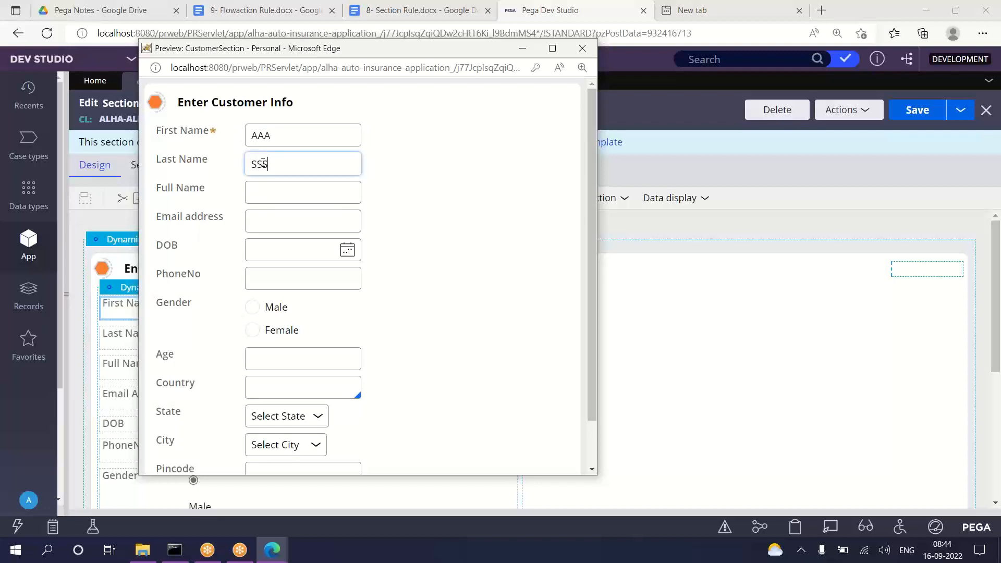
pyautogui.click(259, 185)
pyautogui.write('EEE')
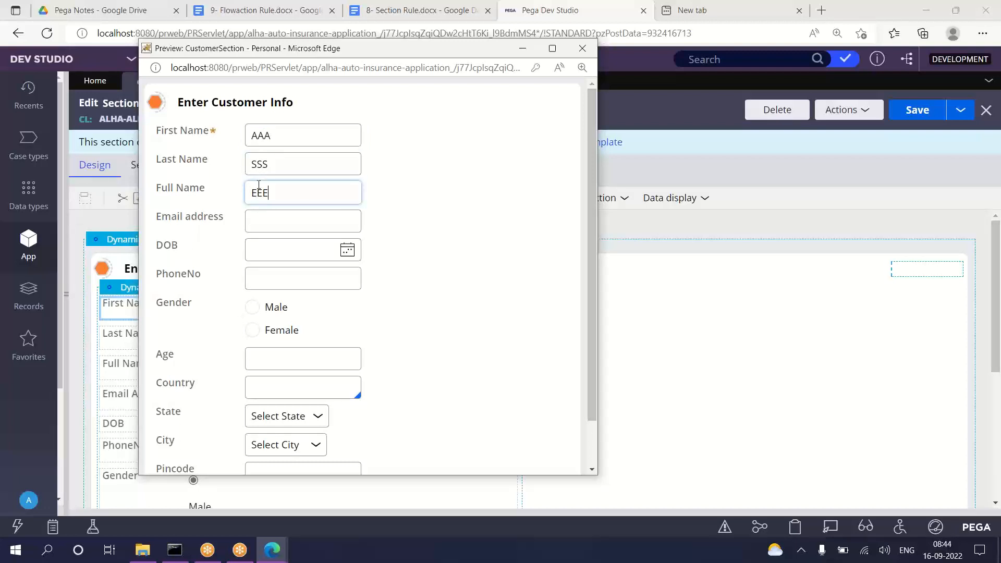
pyautogui.click(259, 218)
pyautogui.write('aaaaa')
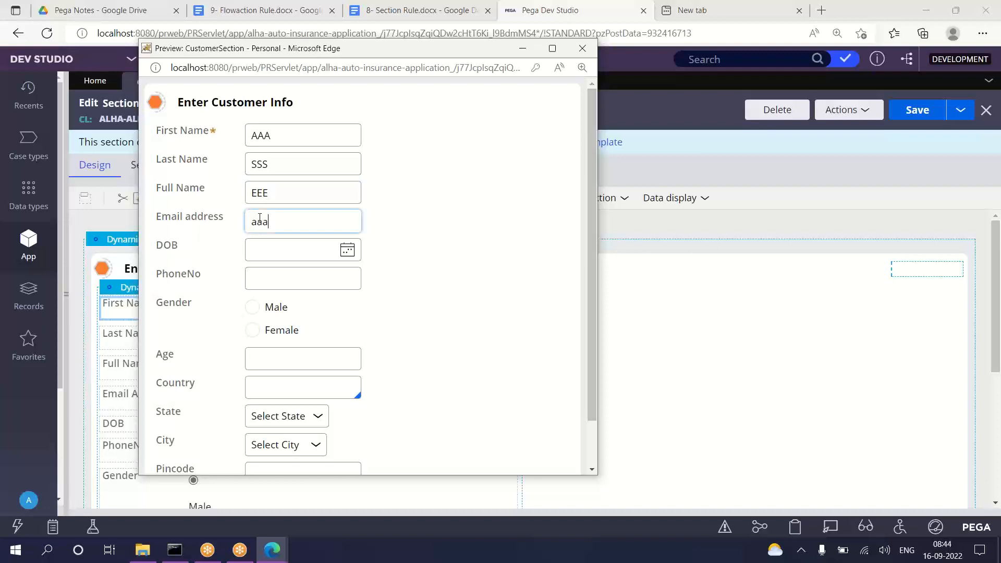
# Step: Leave DOB empty in the preview, enter a sample phone number, select Male as Gender and set Age to 22
pyautogui.click(273, 253)
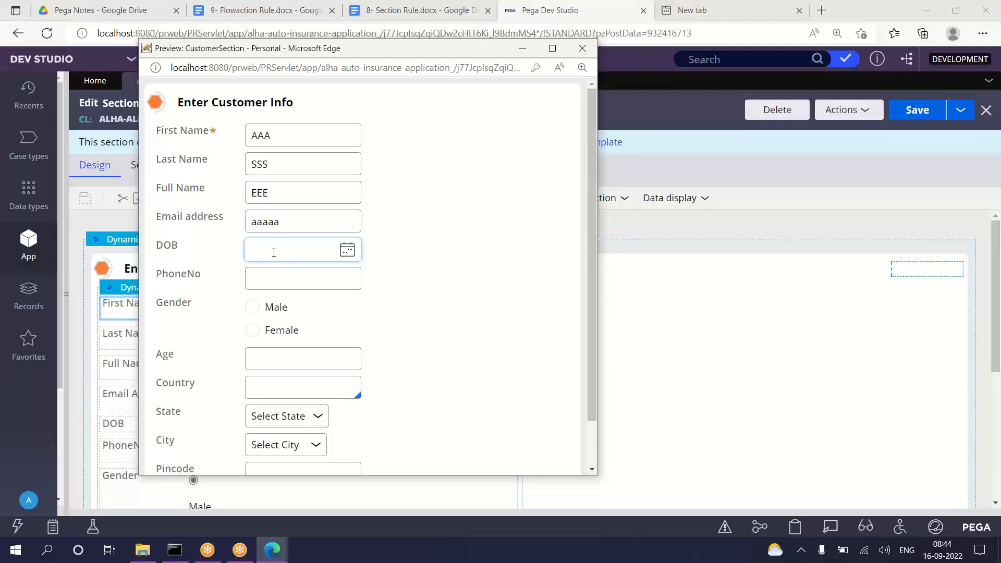
pyautogui.write('s')
pyautogui.press('BackSpace')
pyautogui.click(284, 283)
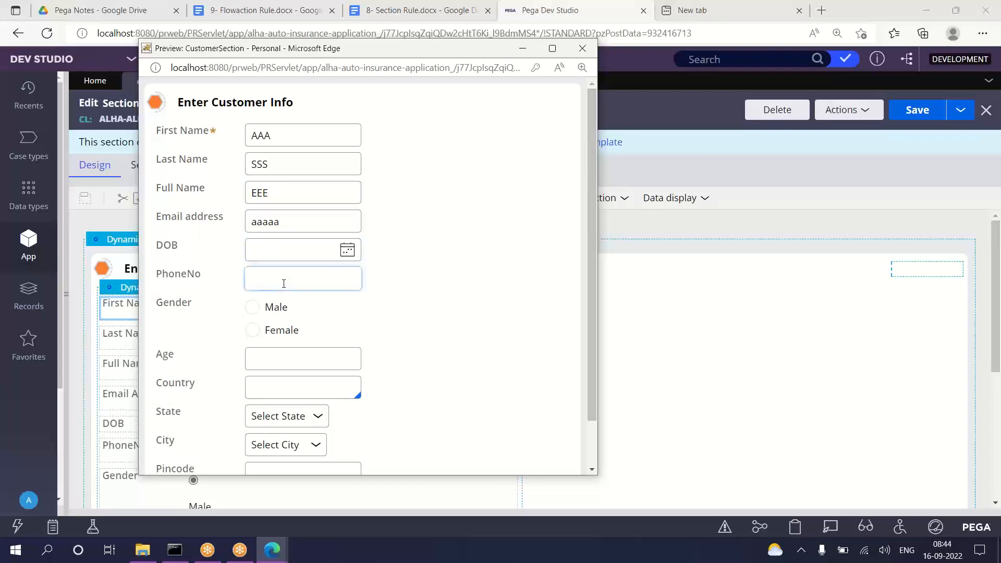
pyautogui.write('333333')
pyautogui.click(257, 310)
pyautogui.click(259, 360)
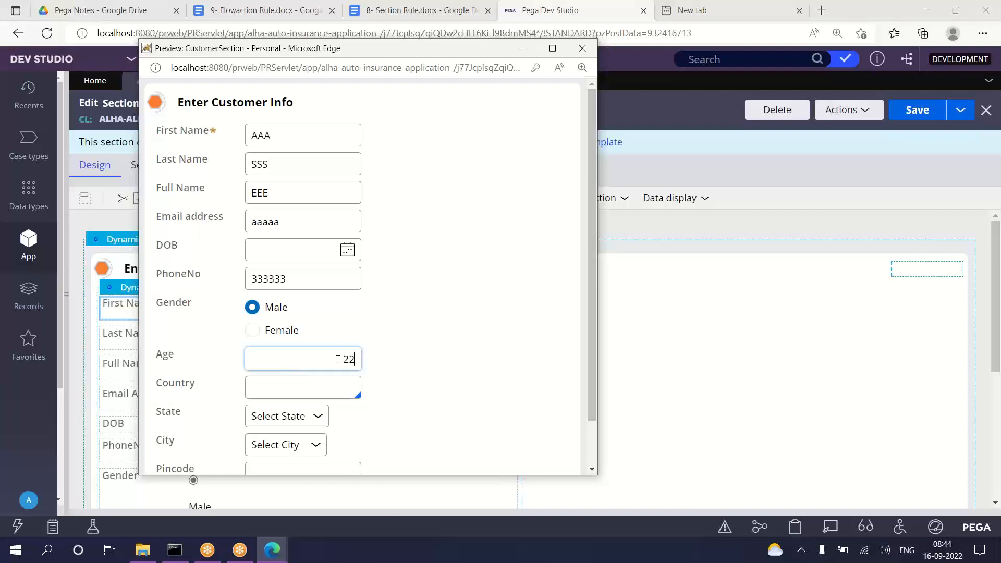
pyautogui.moveTo(338, 360); pyautogui.dragTo(362, 365)
pyautogui.moveTo(156, 358); pyautogui.dragTo(202, 355)
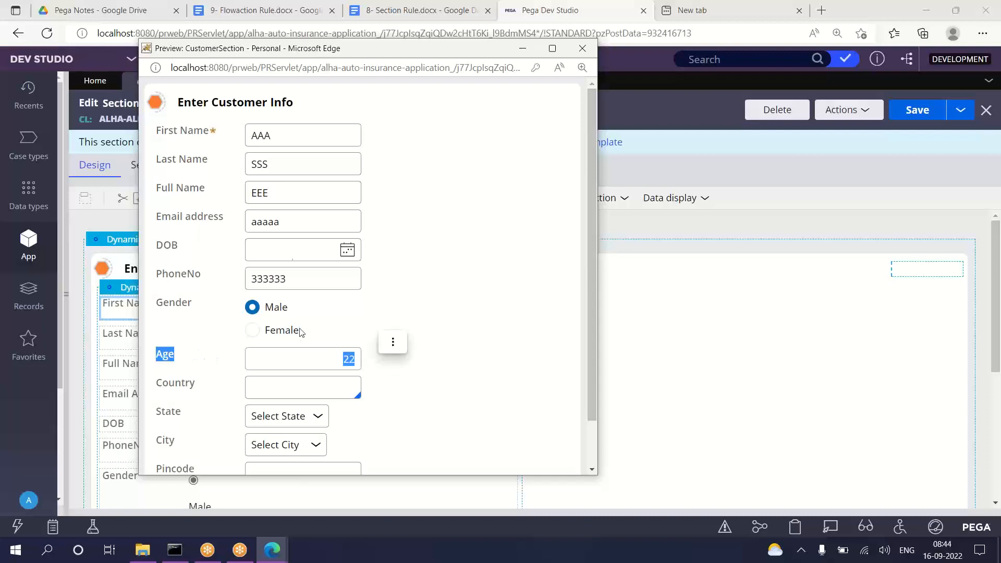
# Step: Enter a sample six-digit postal code in the preview's Pincode field
pyautogui.click(290, 276)
pyautogui.moveTo(288, 279); pyautogui.dragTo(233, 285)
pyautogui.scroll(-1, 321, 382)
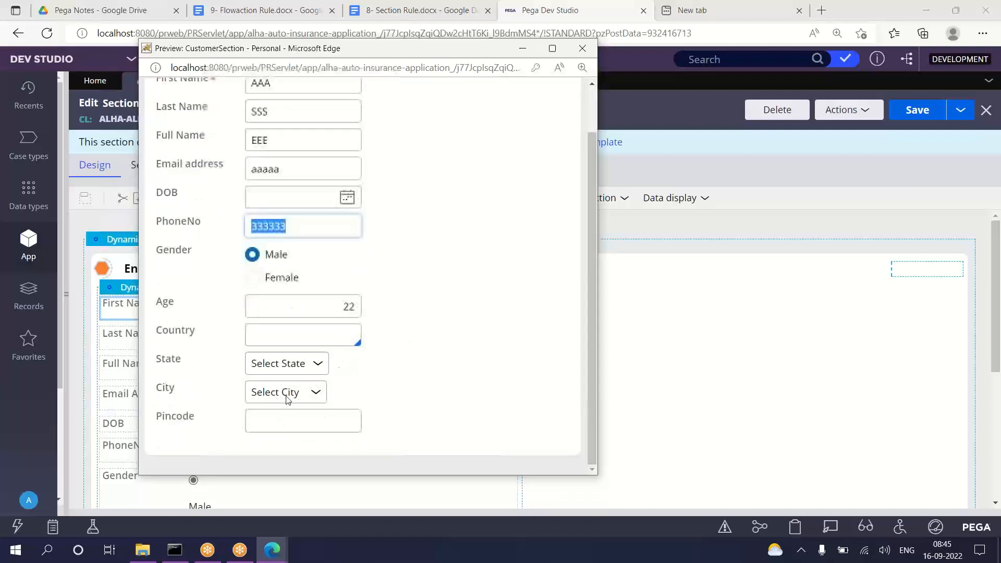
pyautogui.click(261, 413)
pyautogui.write('333333')
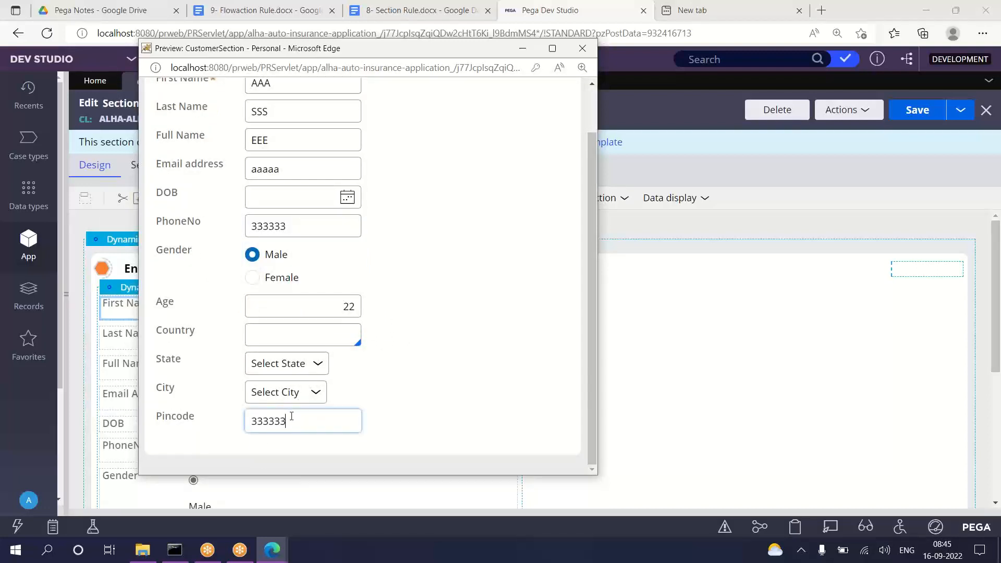
# Step: Compare how the entered Pincode, Age and Email address values are aligned in their preview fields
pyautogui.moveTo(292, 416); pyautogui.dragTo(249, 421)
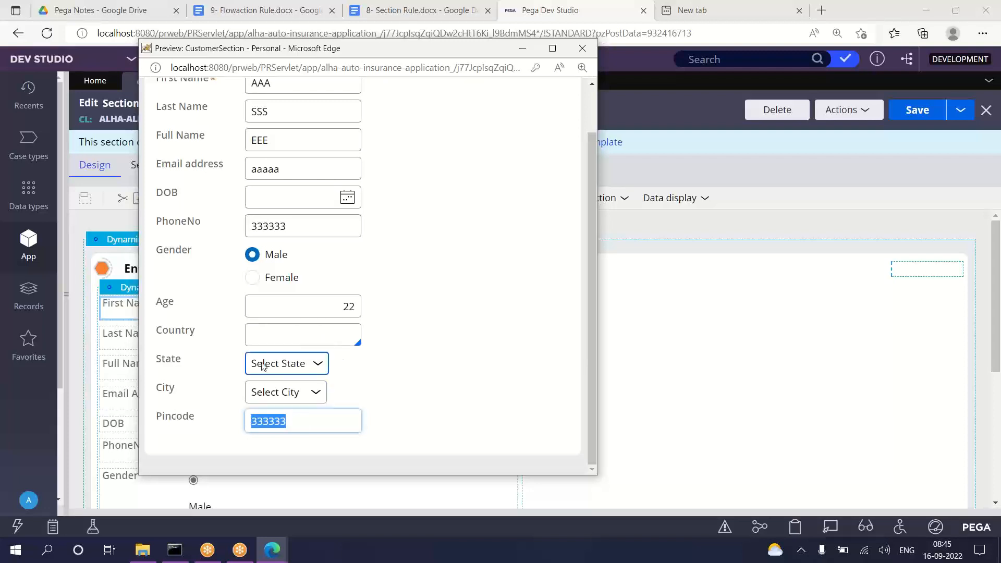
pyautogui.click(353, 306)
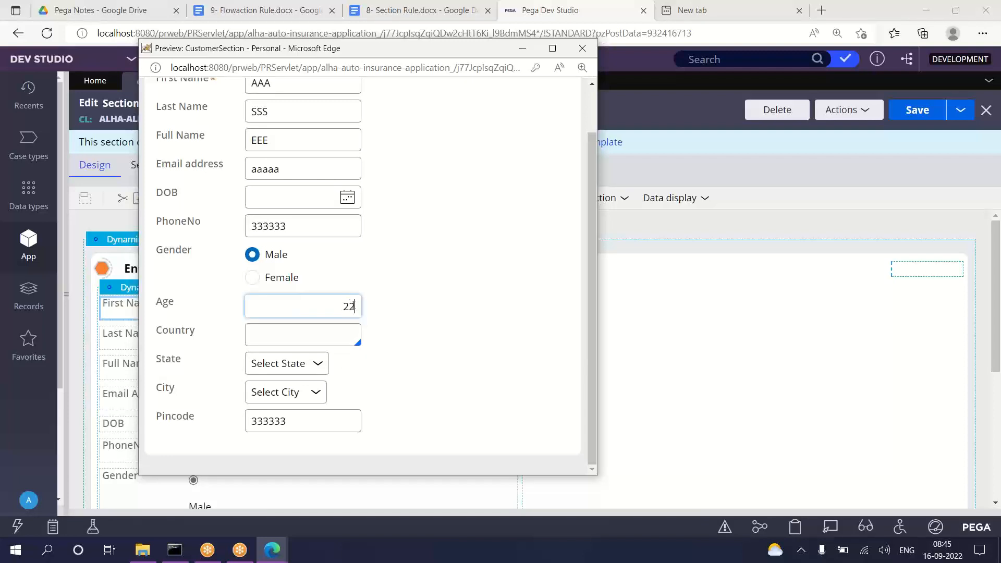
pyautogui.moveTo(354, 306); pyautogui.dragTo(342, 305)
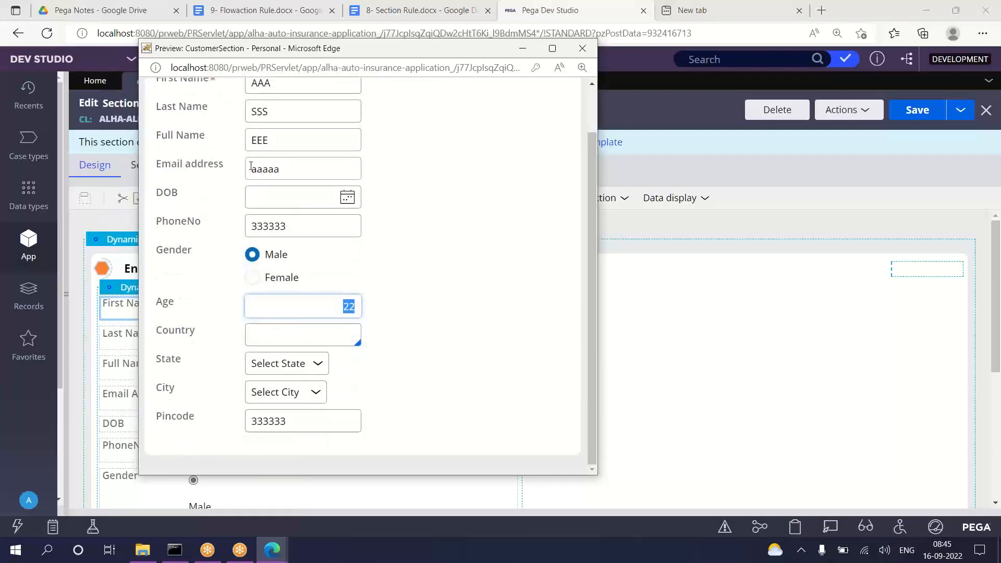
pyautogui.doubleClick(251, 167)
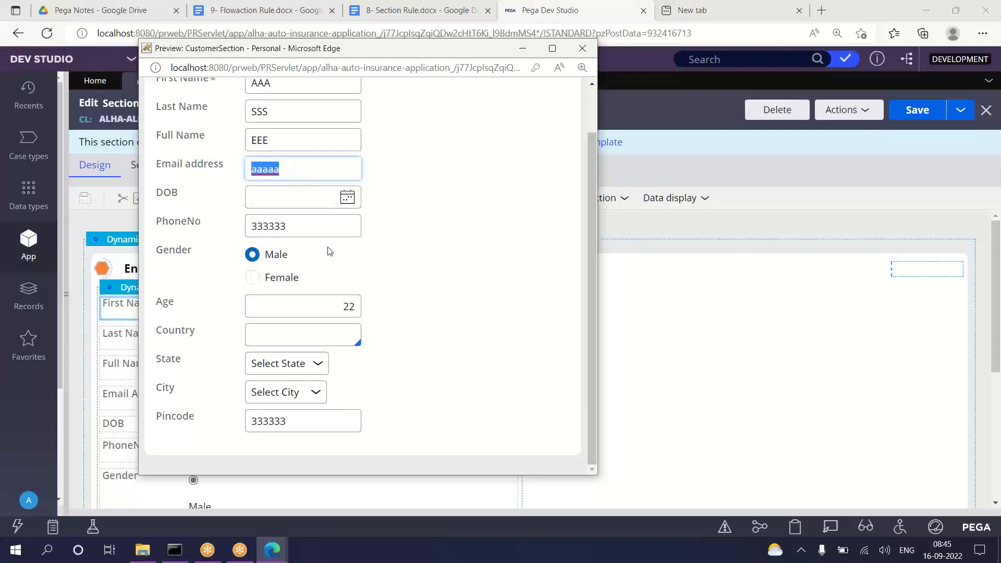
pyautogui.moveTo(345, 305); pyautogui.dragTo(360, 306)
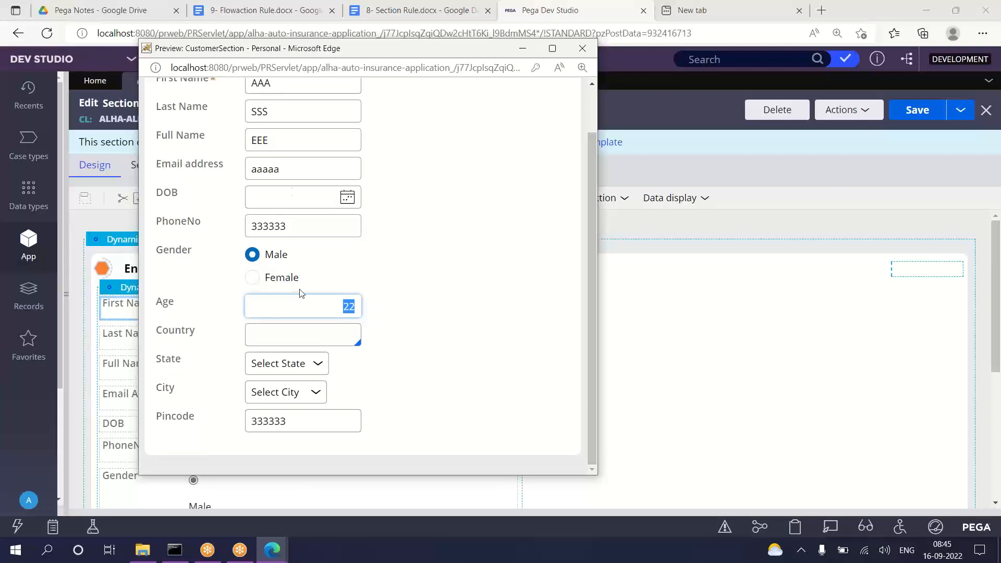
pyautogui.click(339, 304)
pyautogui.moveTo(340, 304); pyautogui.dragTo(360, 304)
pyautogui.click(341, 310)
pyautogui.moveTo(342, 309); pyautogui.dragTo(361, 311)
# Step: Back in the section design, set the Age field's editable text alignment to Left and submit its cell properties
pyautogui.moveTo(272, 548)
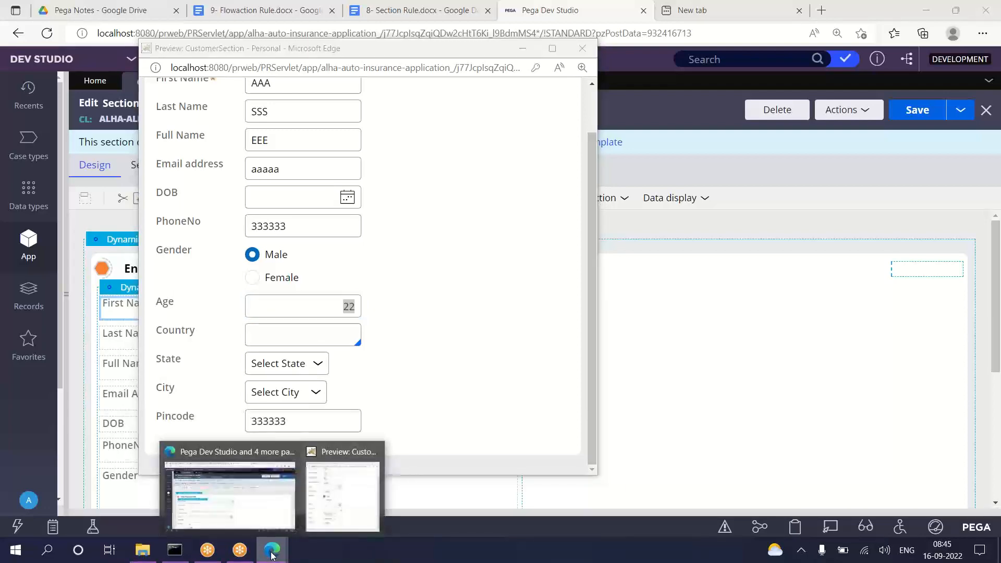
pyautogui.click(242, 508)
pyautogui.scroll(-4, 303, 290)
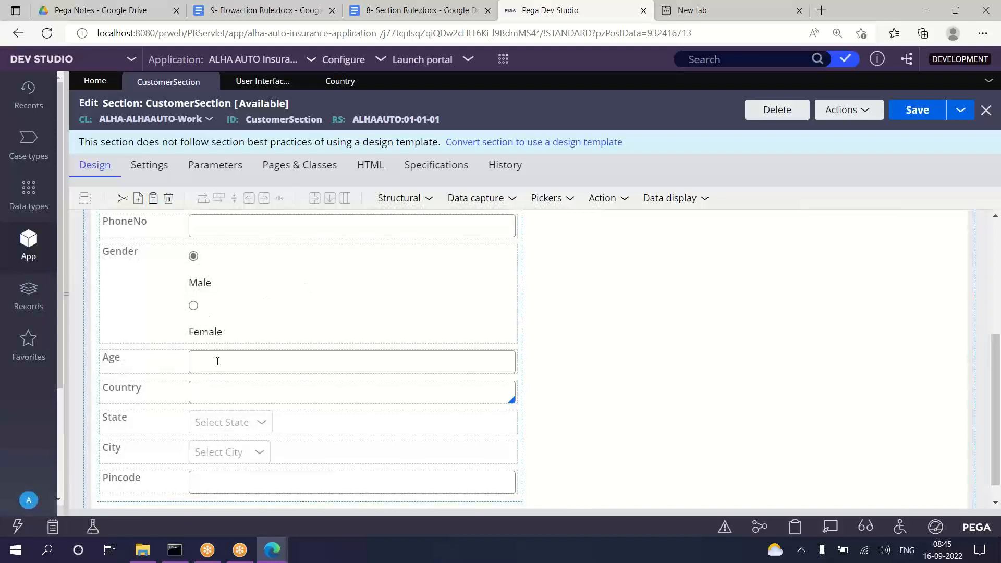
pyautogui.click(218, 364)
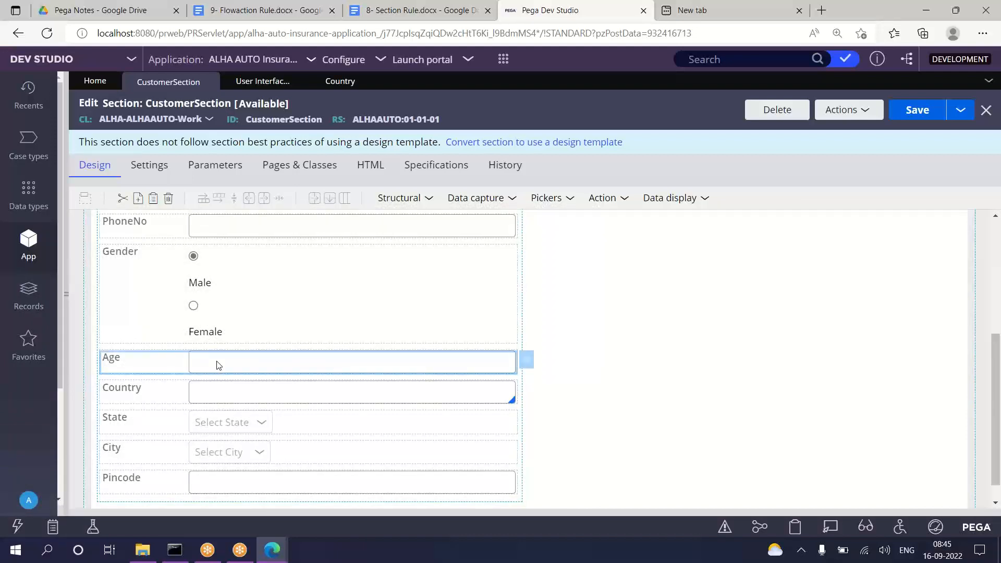
pyautogui.click(528, 364)
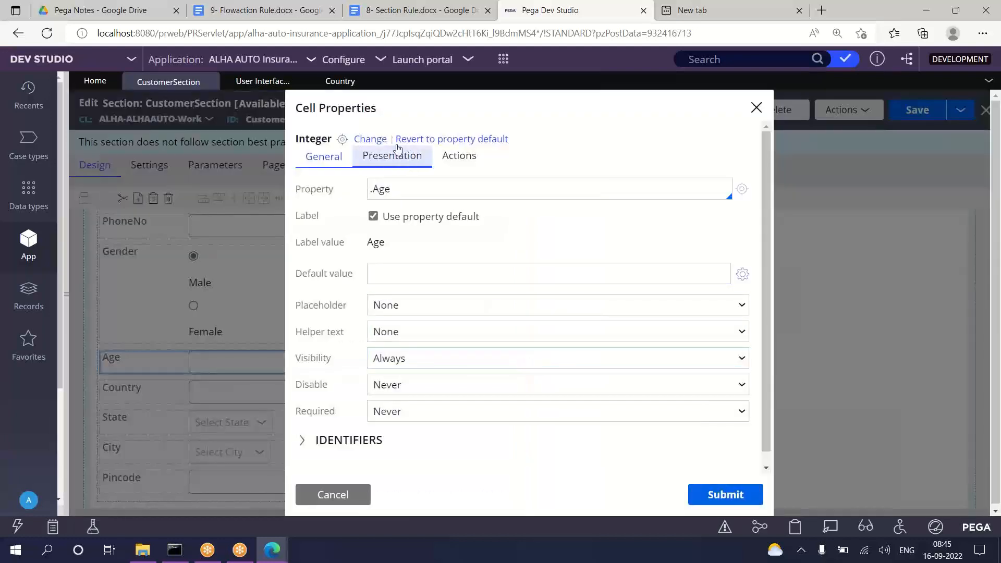
pyautogui.click(384, 163)
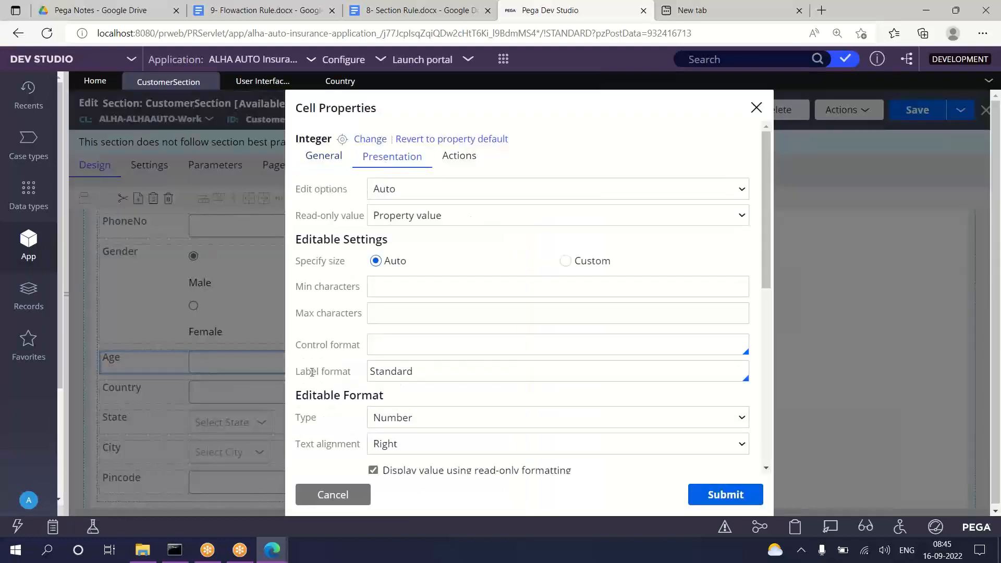
pyautogui.moveTo(296, 447); pyautogui.dragTo(367, 450)
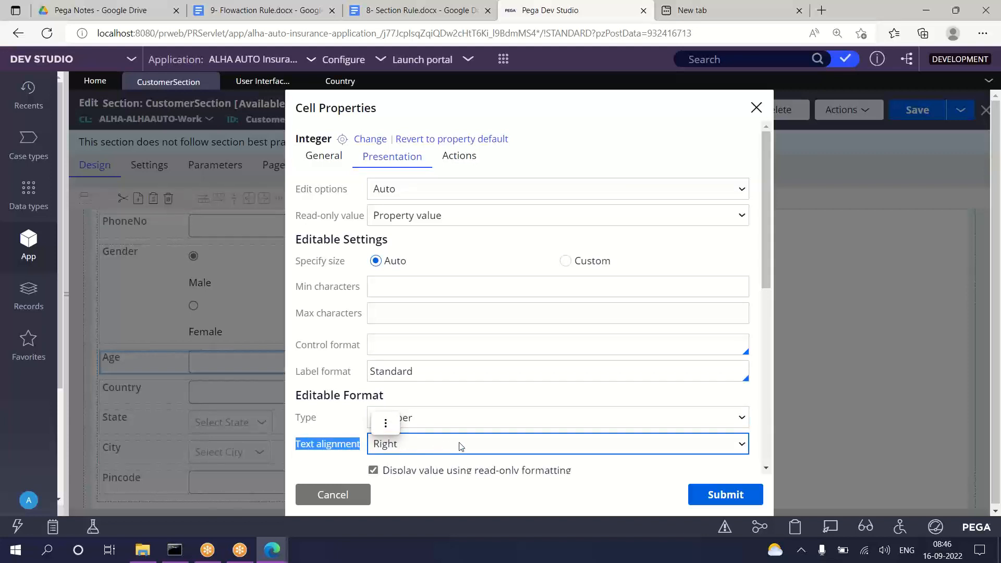
pyautogui.click(593, 425)
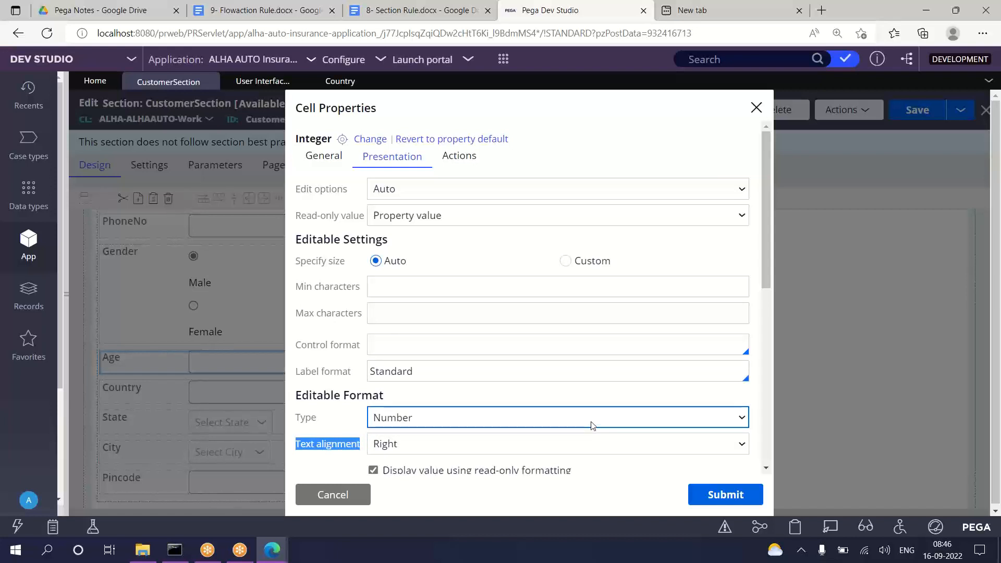
pyautogui.press('Tab')
pyautogui.click(391, 451)
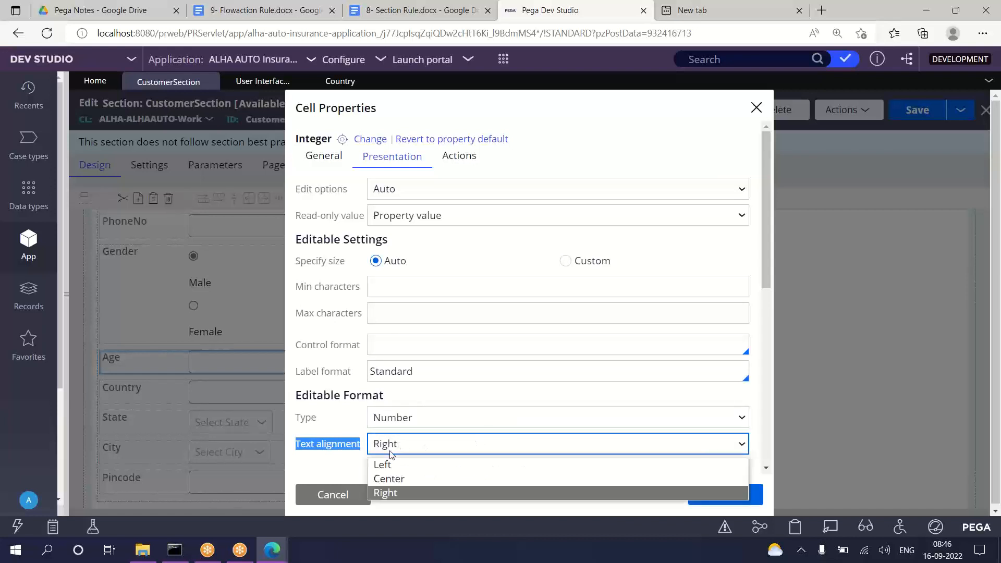
pyautogui.click(395, 468)
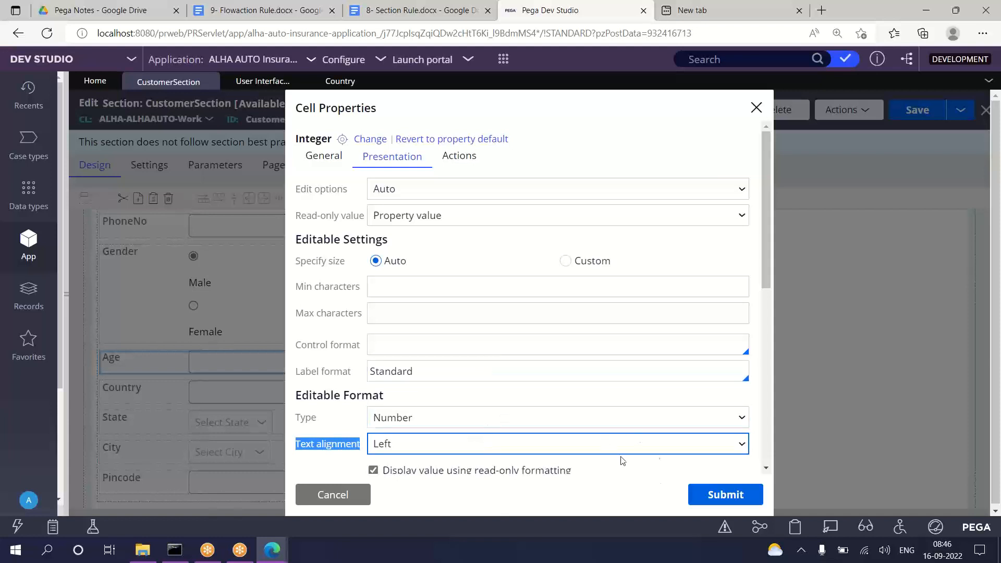
pyautogui.click(741, 503)
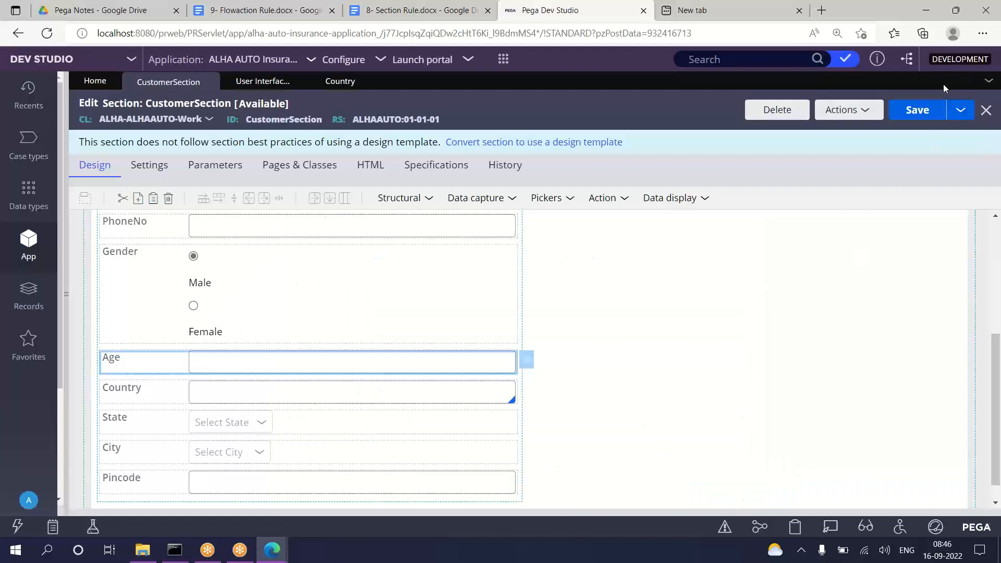
# Step: Save the section, test the alignment by entering 23 as Age in a new preview, and close the preview
pyautogui.click(917, 109)
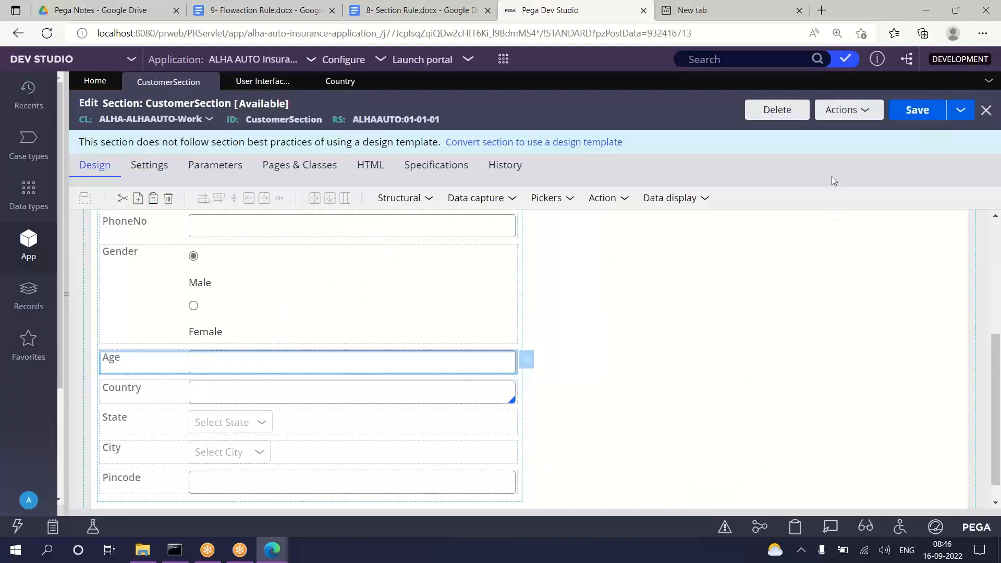
pyautogui.click(861, 112)
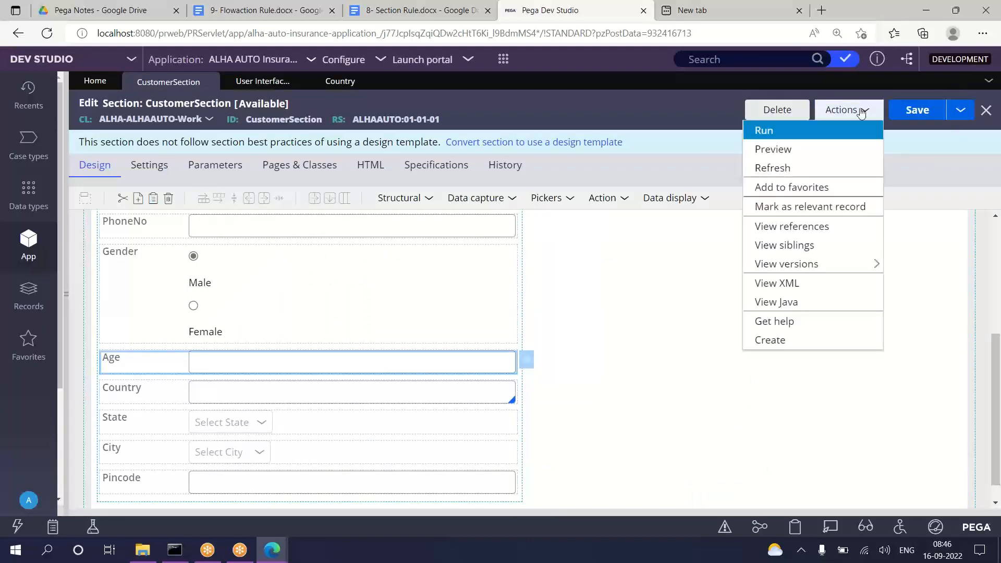
pyautogui.click(790, 152)
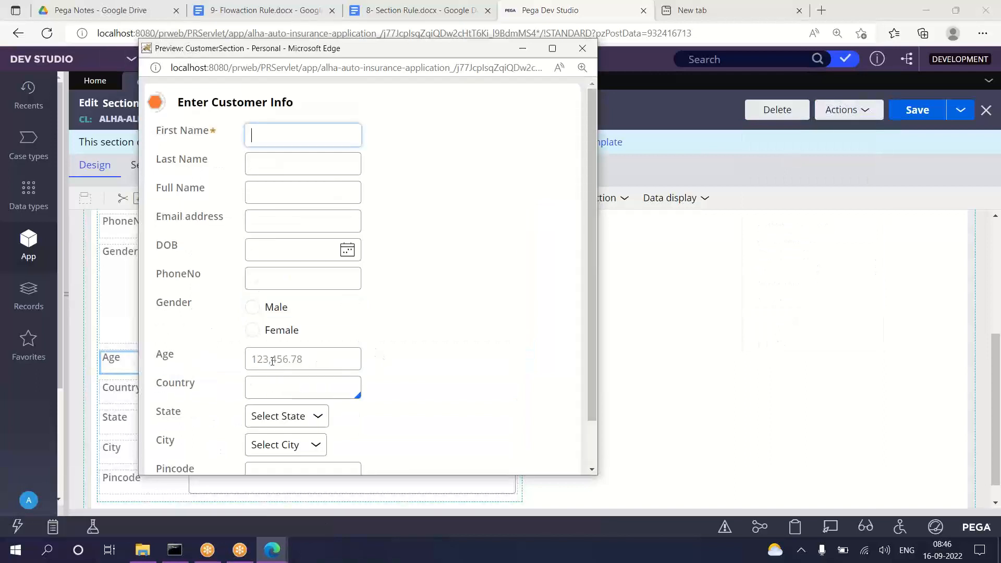
pyautogui.click(271, 361)
pyautogui.write('23')
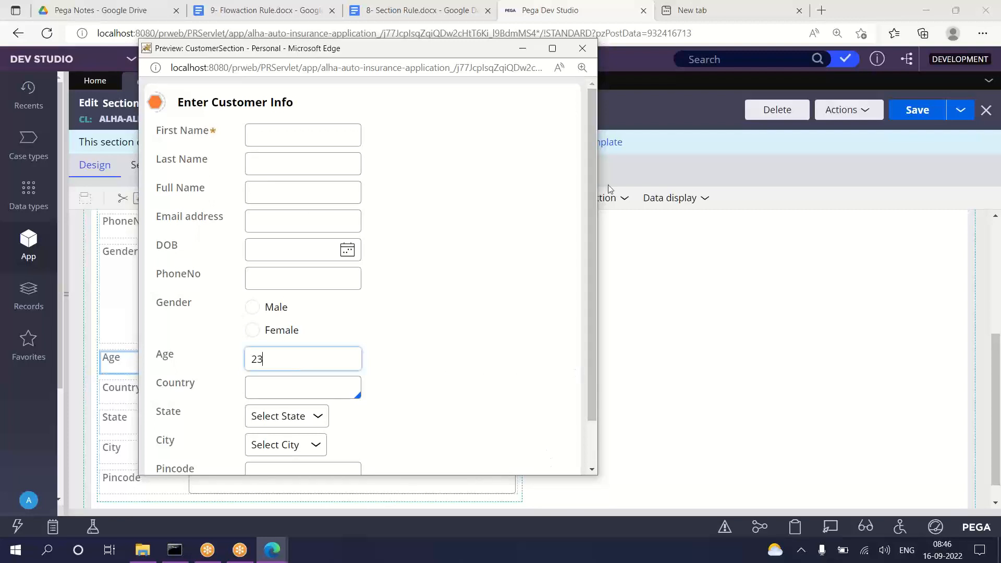
pyautogui.click(583, 48)
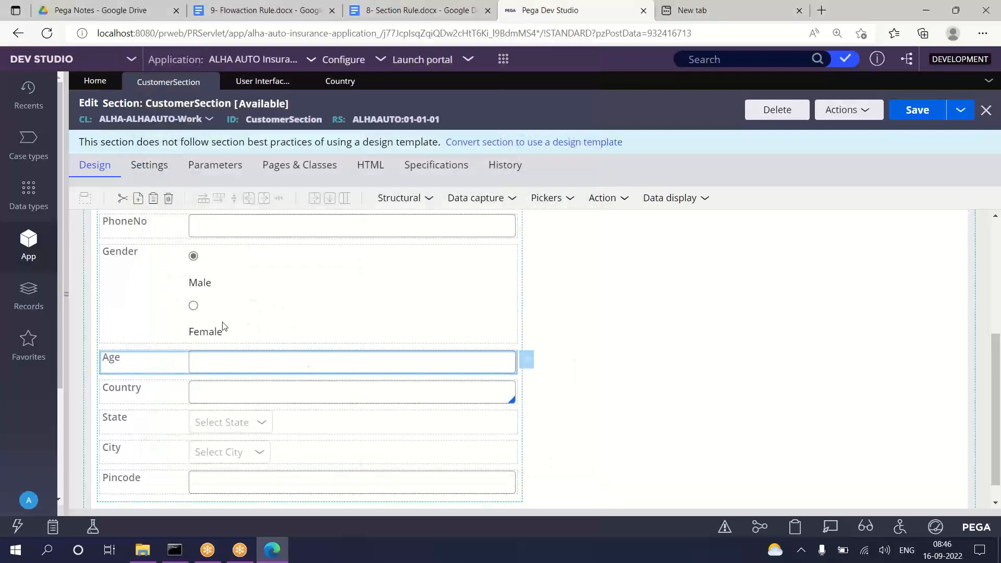
# Step: Set the orientation of the Gender radio buttons to Horizontal and submit the cell properties
pyautogui.doubleClick(257, 306)
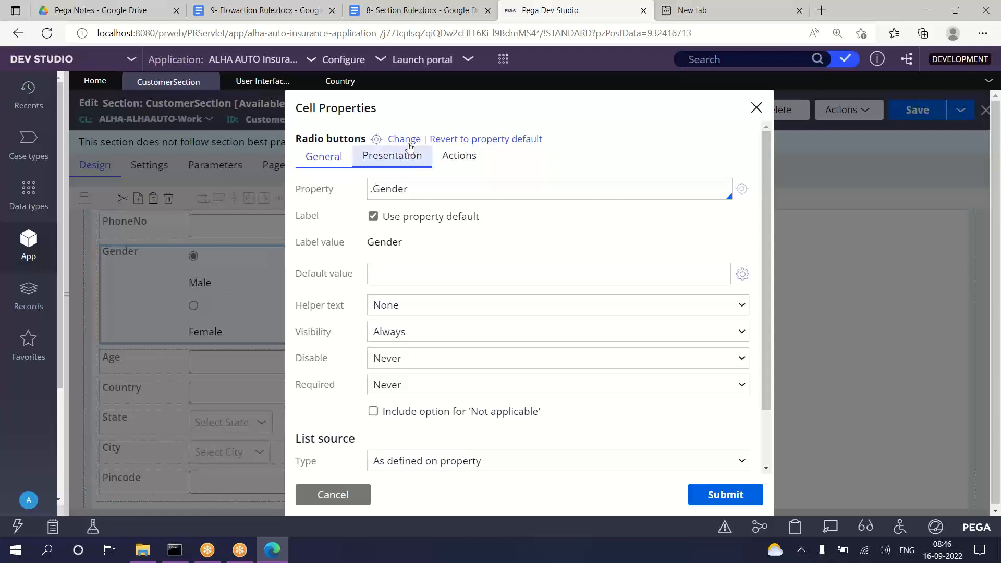
pyautogui.click(390, 159)
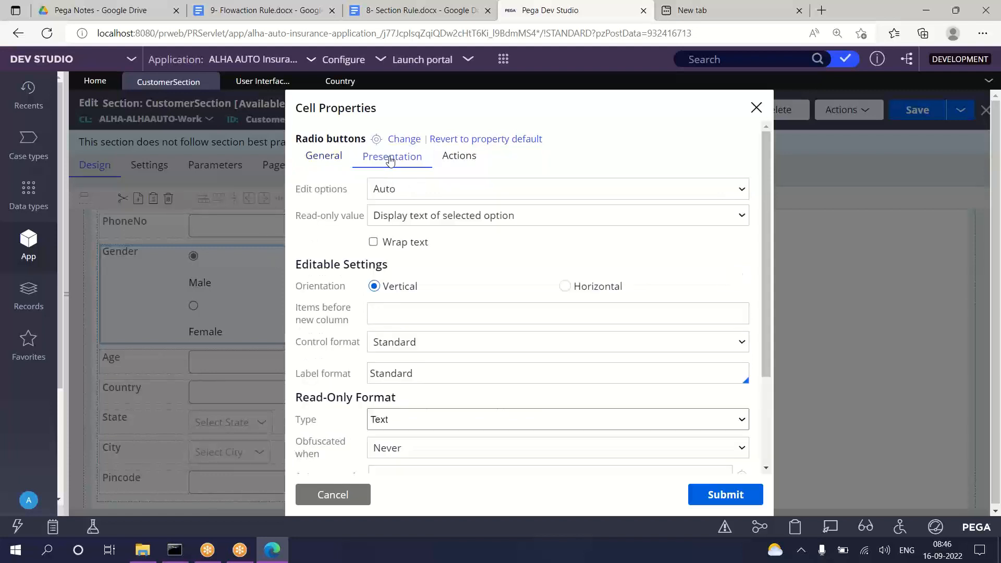
pyautogui.click(565, 286)
pyautogui.click(726, 495)
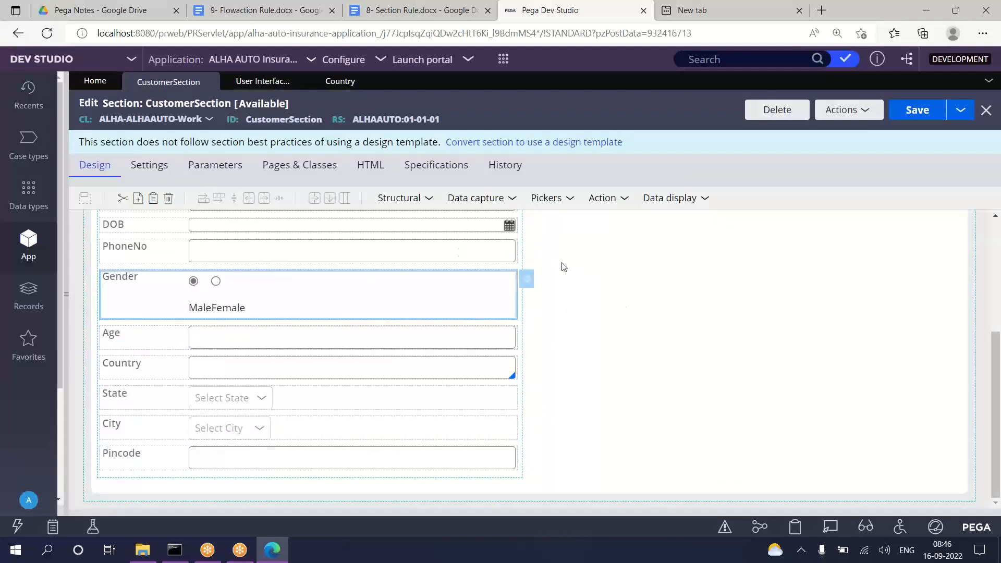
# Step: Set the Gender radio buttons' orientation back to Vertical, submit the cell properties and save the section
pyautogui.click(527, 280)
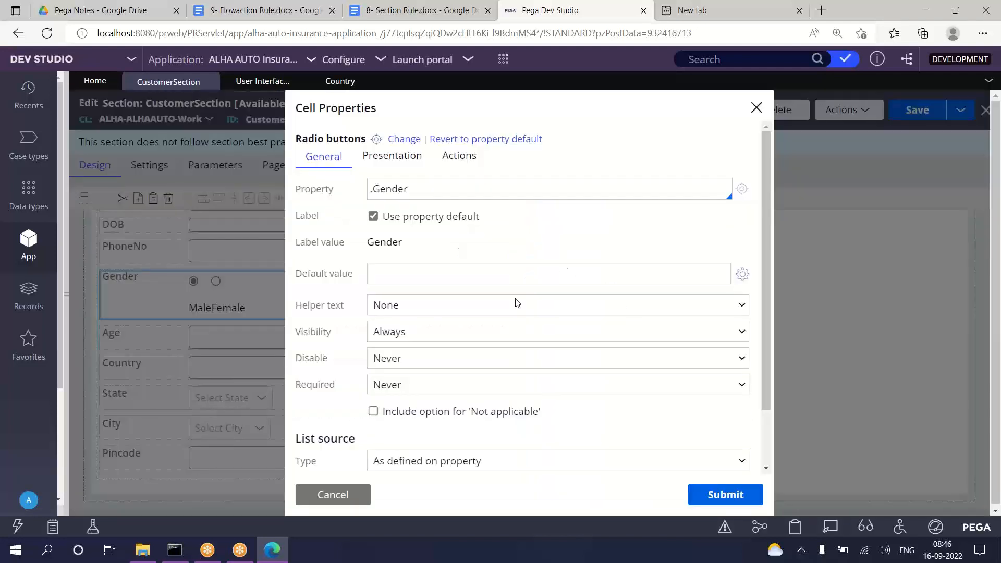
pyautogui.click(396, 162)
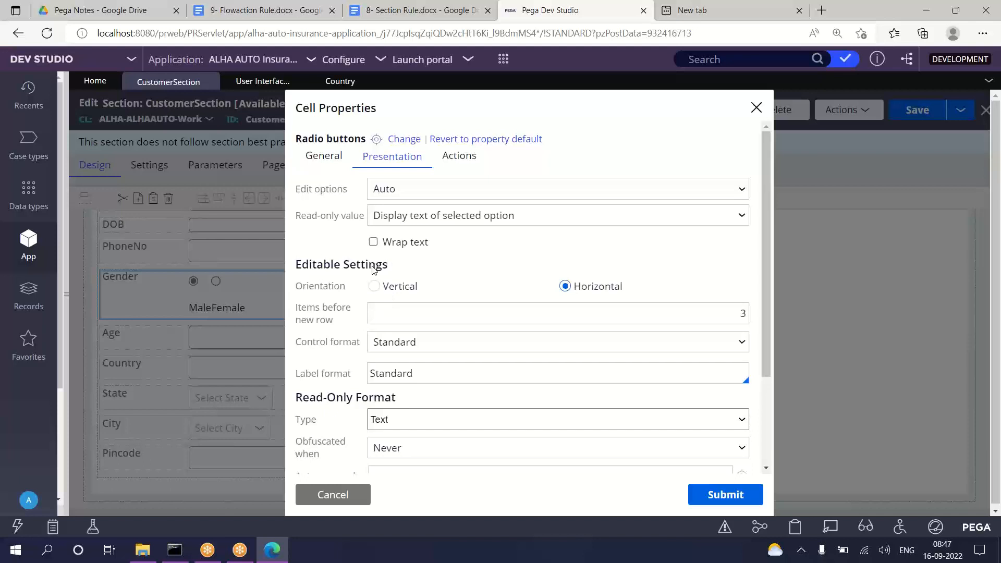
pyautogui.click(374, 287)
pyautogui.click(726, 495)
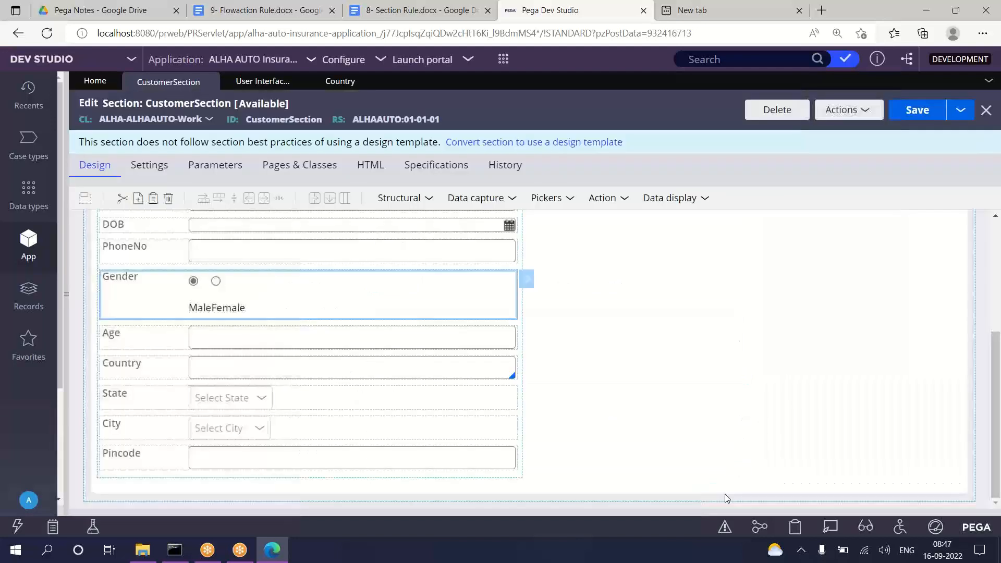
pyautogui.click(917, 112)
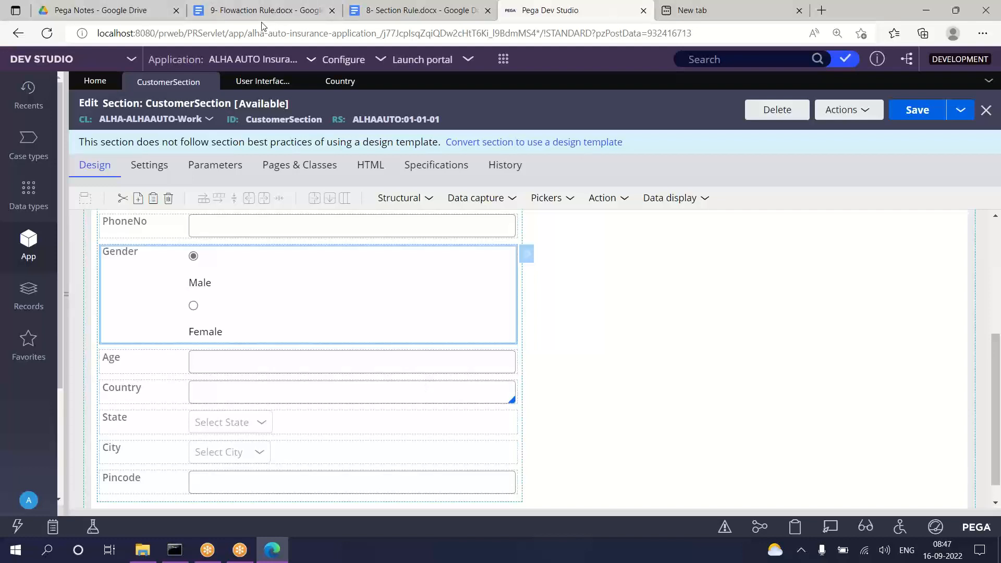
pyautogui.click(918, 121)
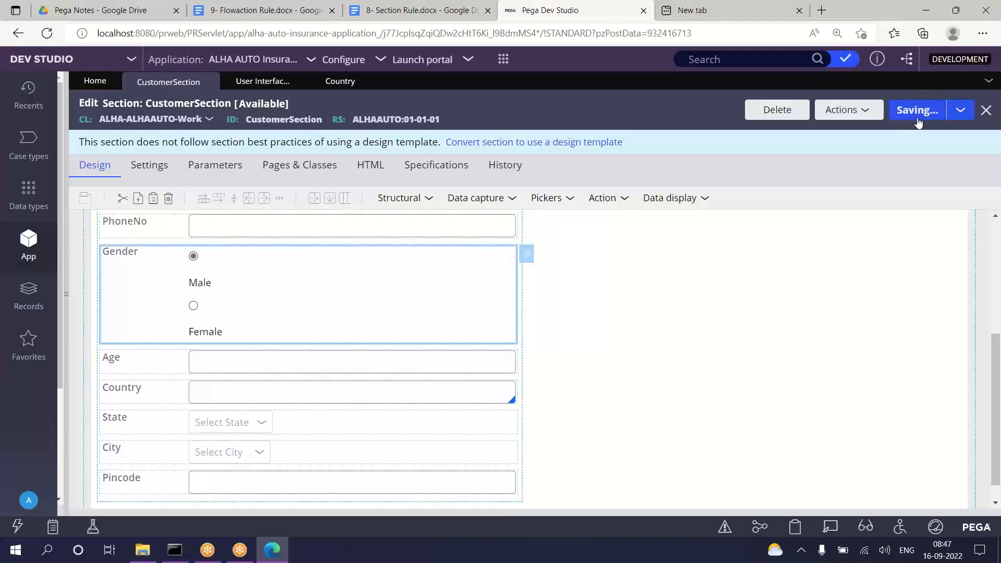
# Step: Close the open Country, User Interface and CustomerSection records, leaving only the Home page
pyautogui.click(364, 82)
pyautogui.click(301, 81)
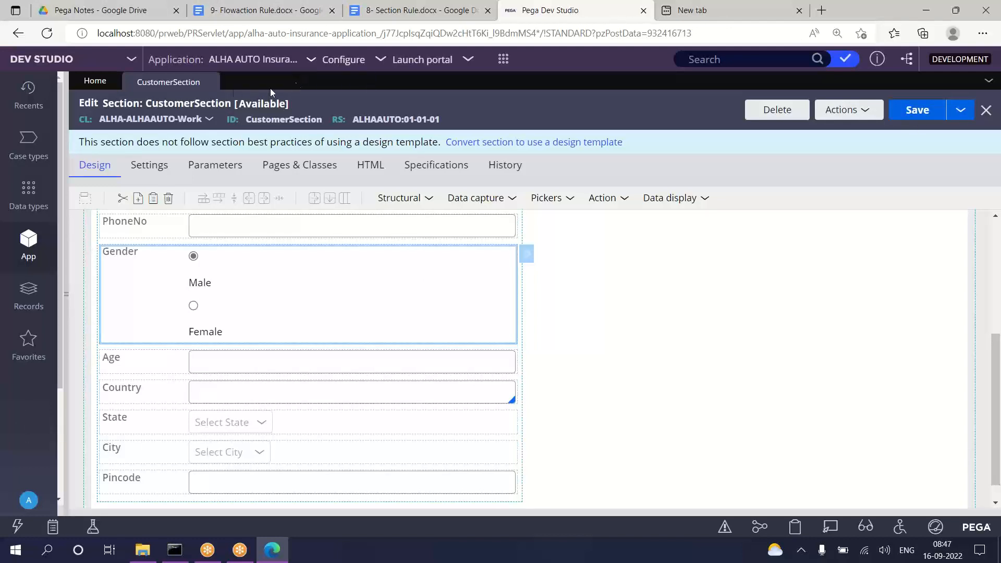
pyautogui.click(212, 82)
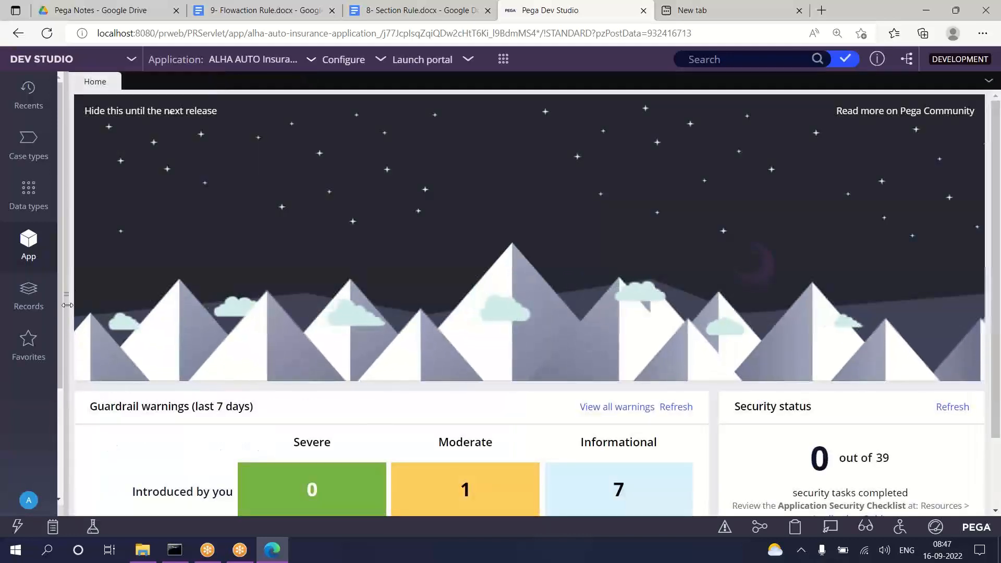
# Step: Widen the App Explorer beside the Home page and refresh its class tree
pyautogui.moveTo(68, 305); pyautogui.dragTo(279, 338)
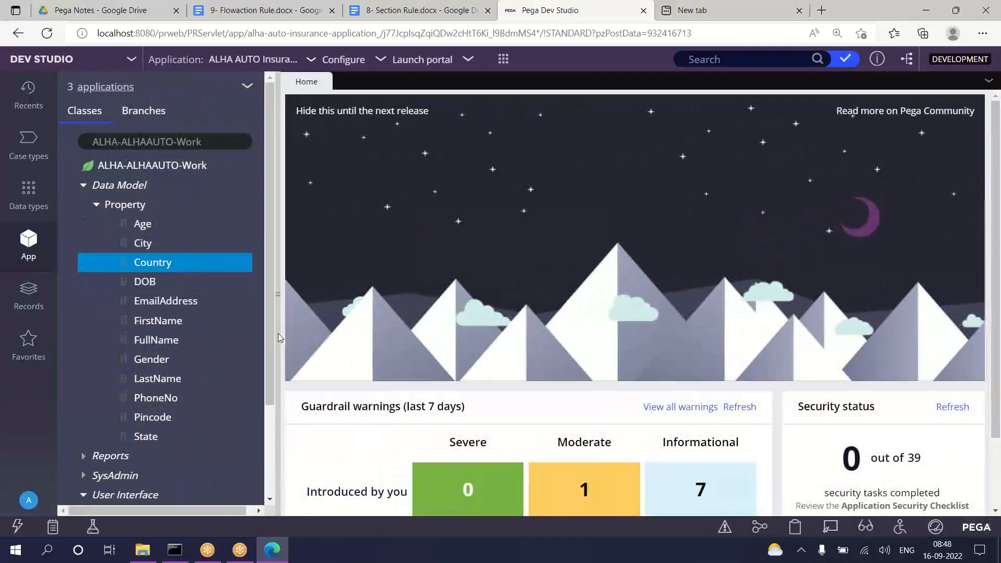
pyautogui.click(247, 85)
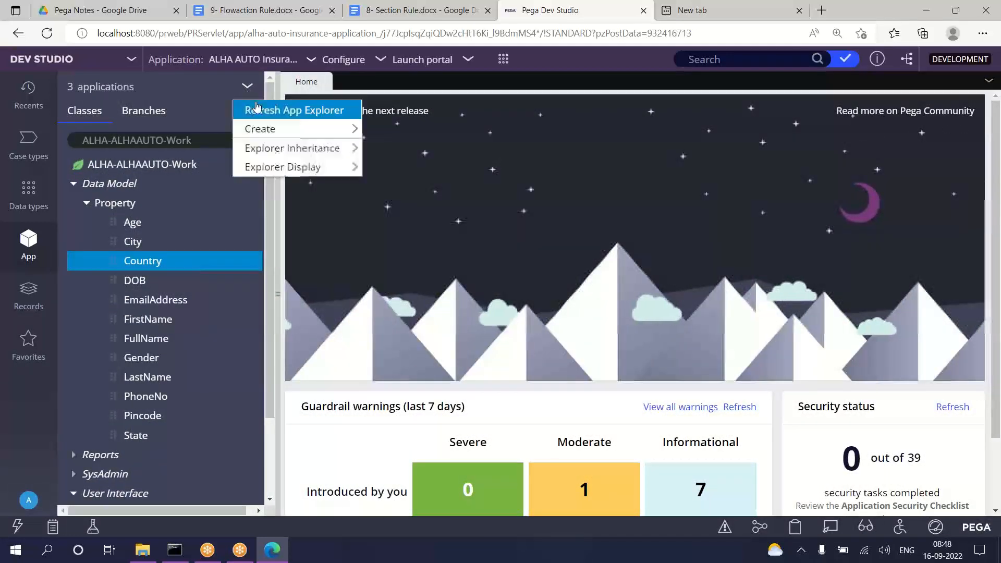
pyautogui.click(257, 108)
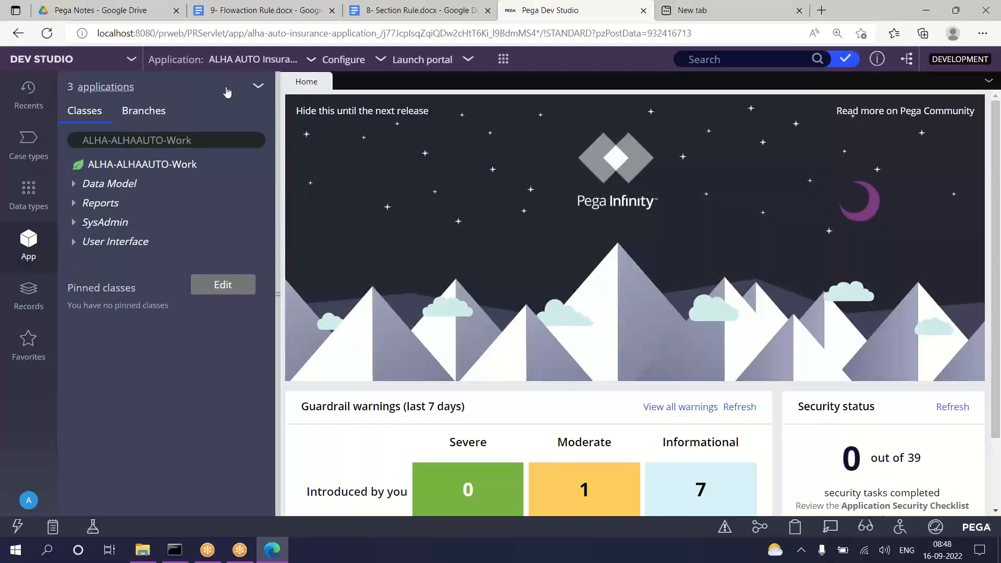
pyautogui.click(257, 89)
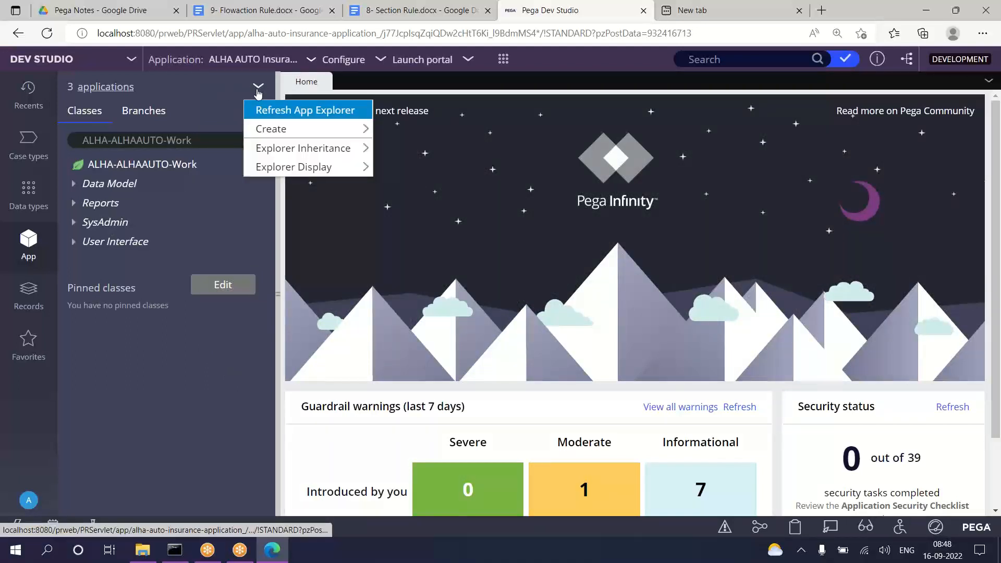
pyautogui.click(290, 110)
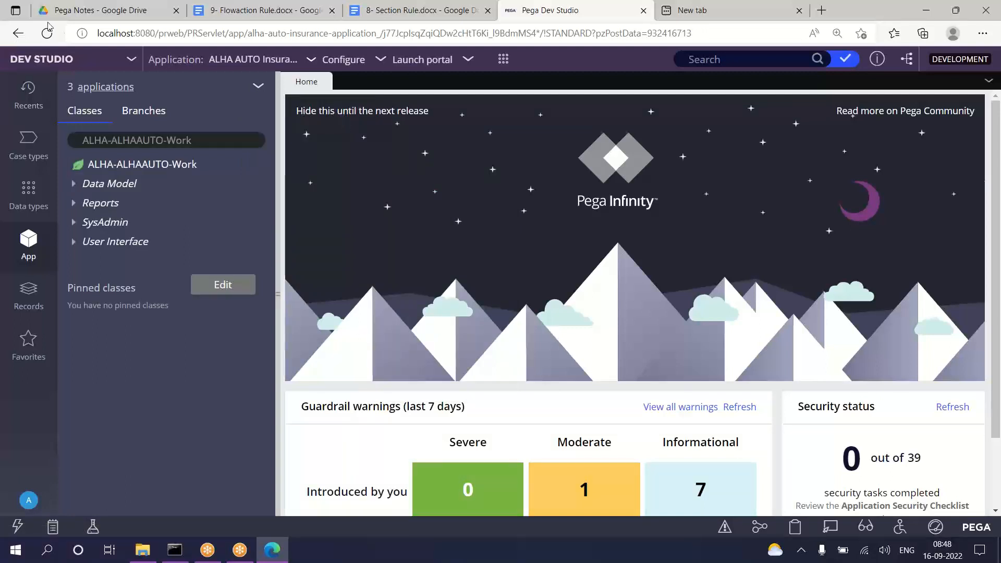
# Step: Refresh all classes from ALHA-ALHAAUTO-Work, reload the Dev Studio page and reopen the App Explorer
pyautogui.click(135, 165)
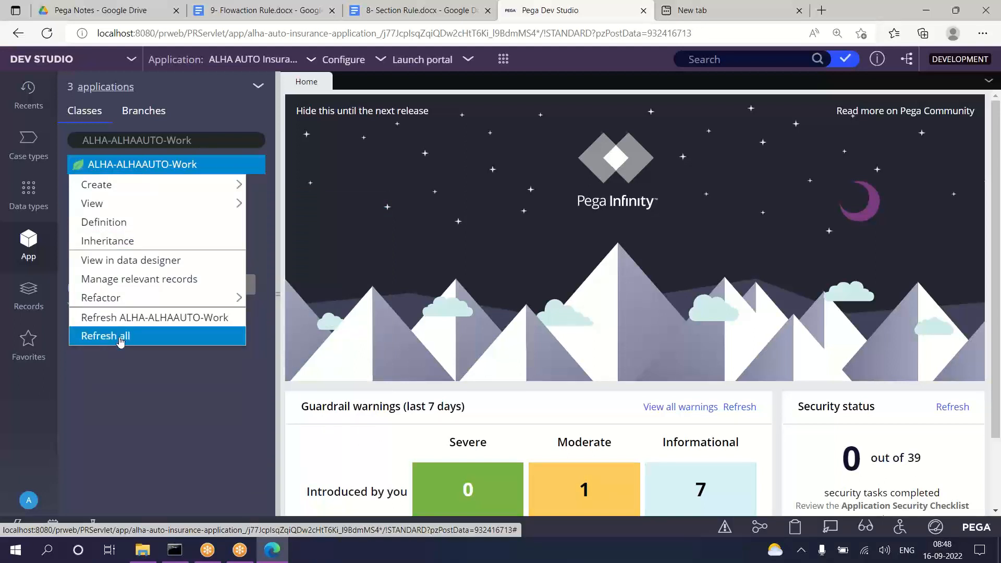
pyautogui.click(120, 340)
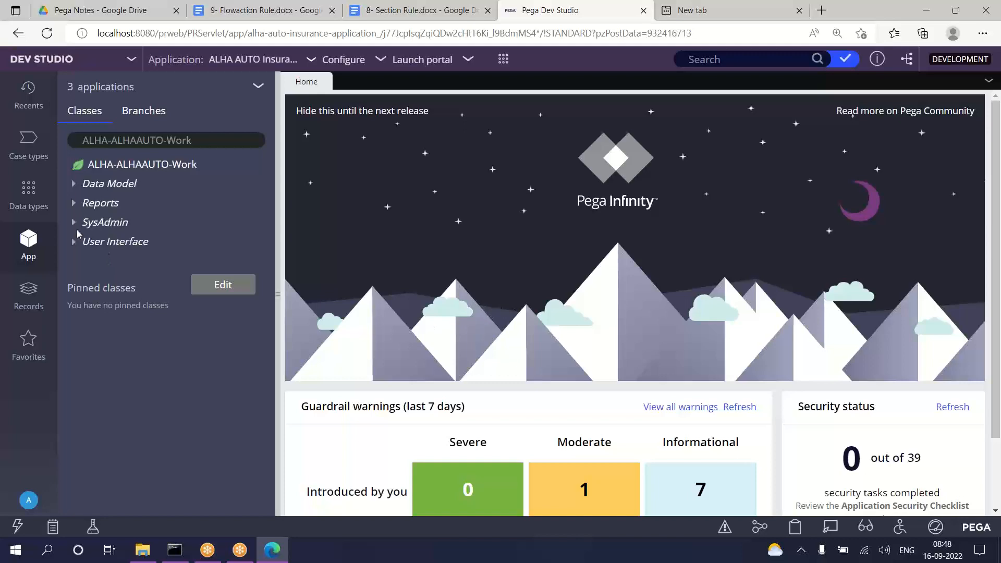
pyautogui.click(47, 33)
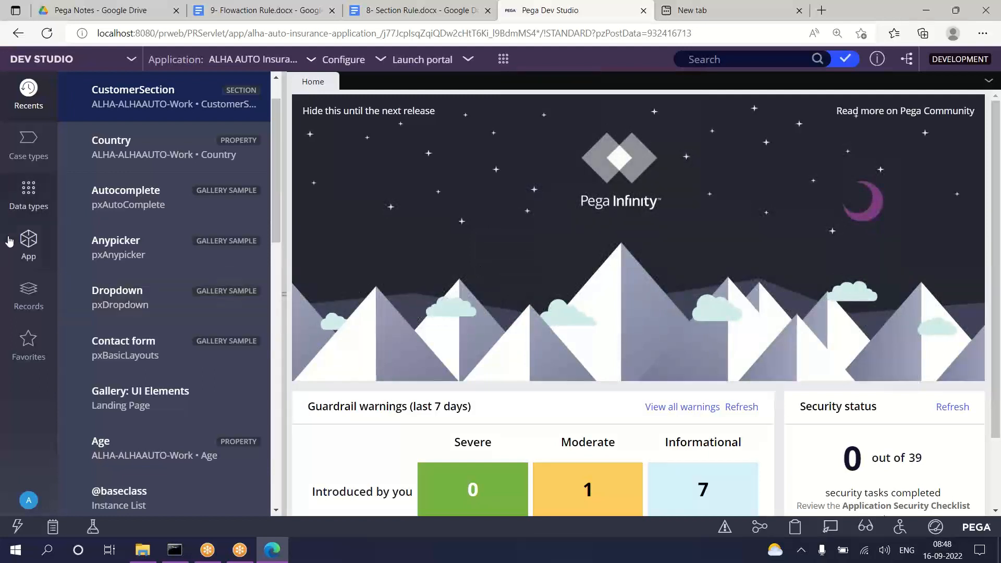
pyautogui.click(27, 241)
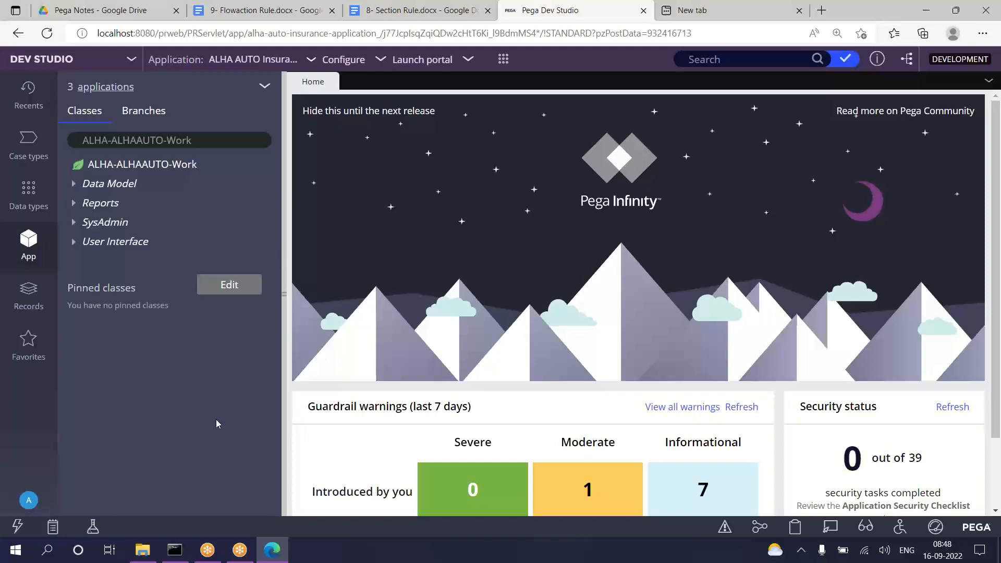
# Step: Check the Pega Platform 8.6.0 Startup console output, minimize it and reload Dev Studio back to the App Explorer
pyautogui.click(29, 502)
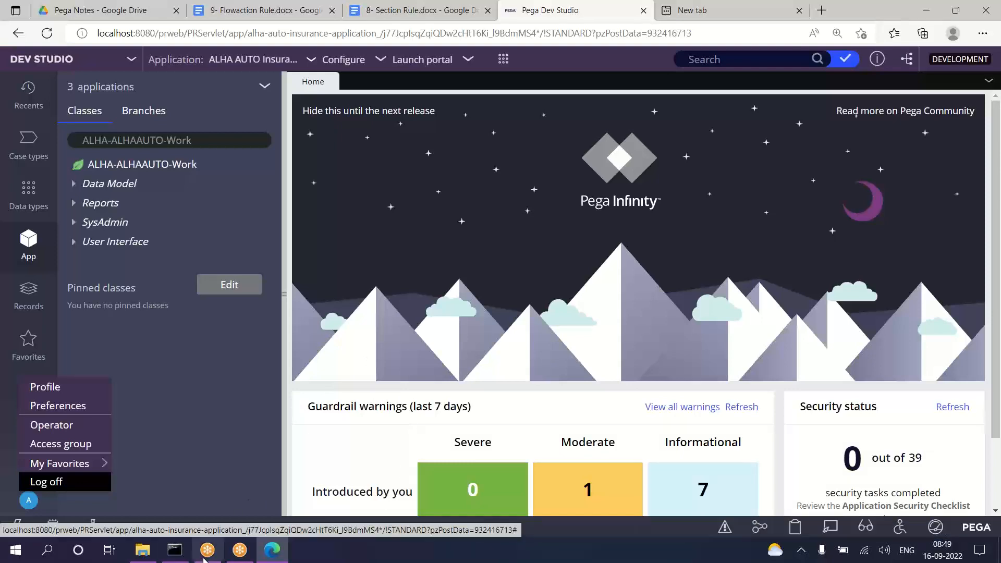
pyautogui.click(175, 560)
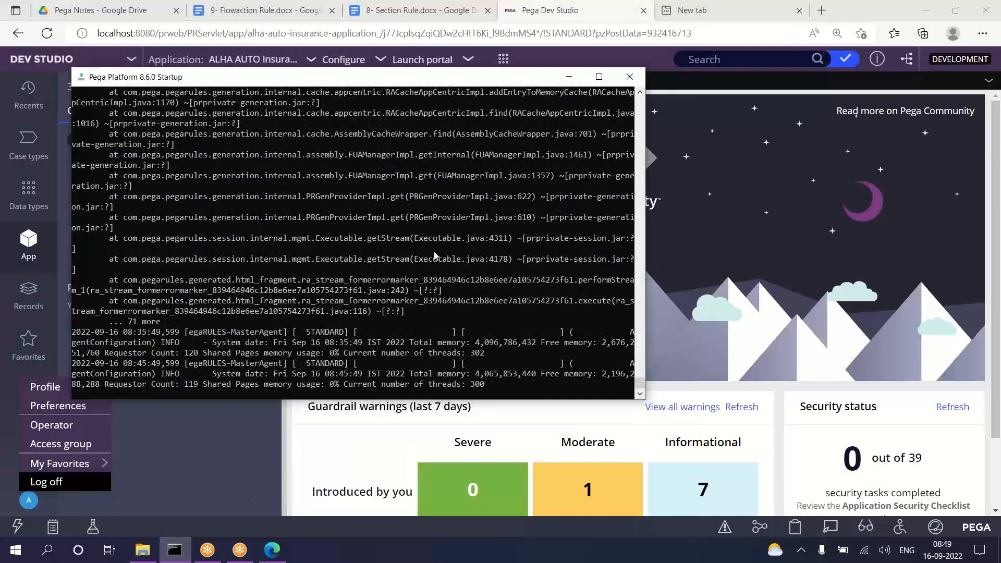
pyautogui.click(569, 79)
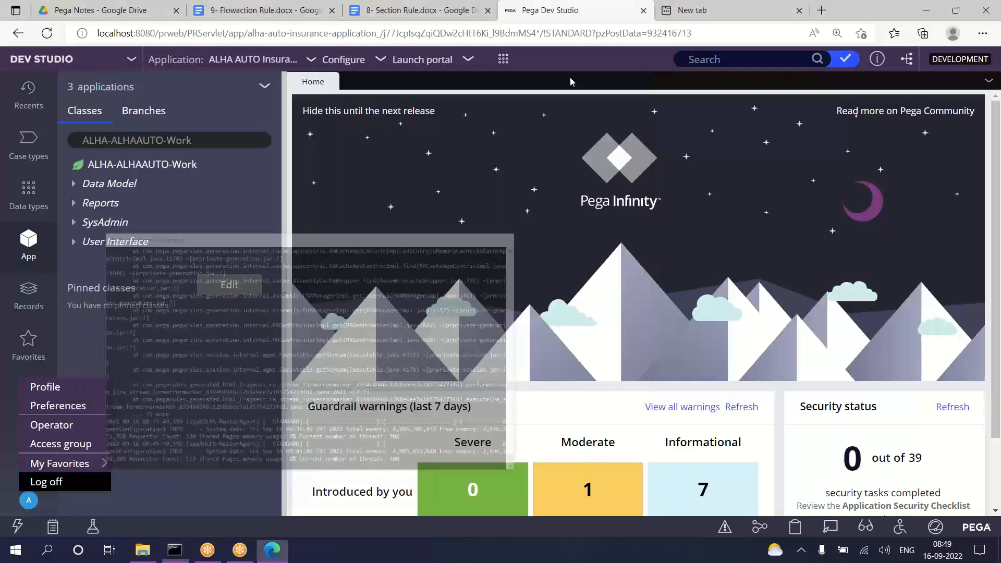
pyautogui.click(192, 452)
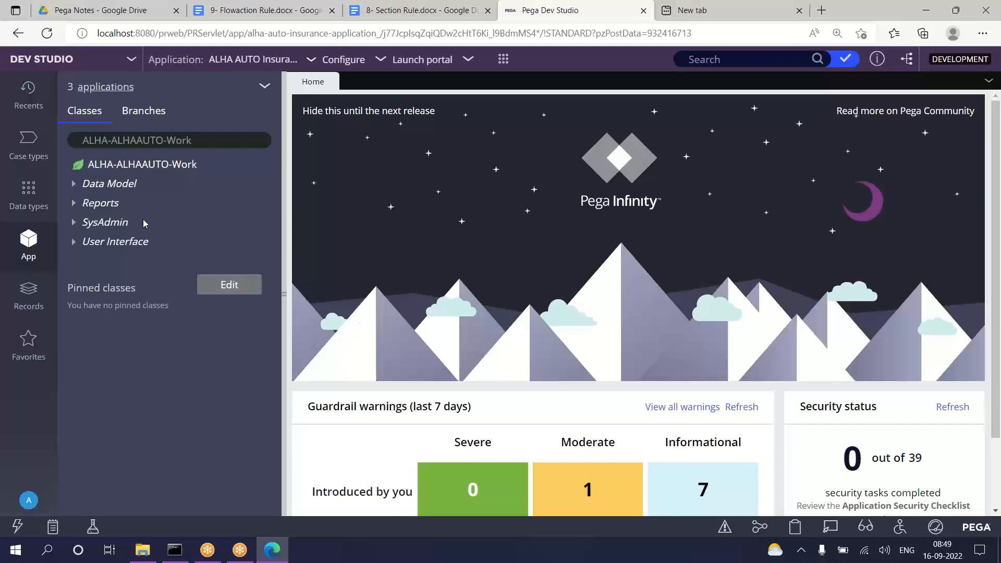
pyautogui.click(47, 35)
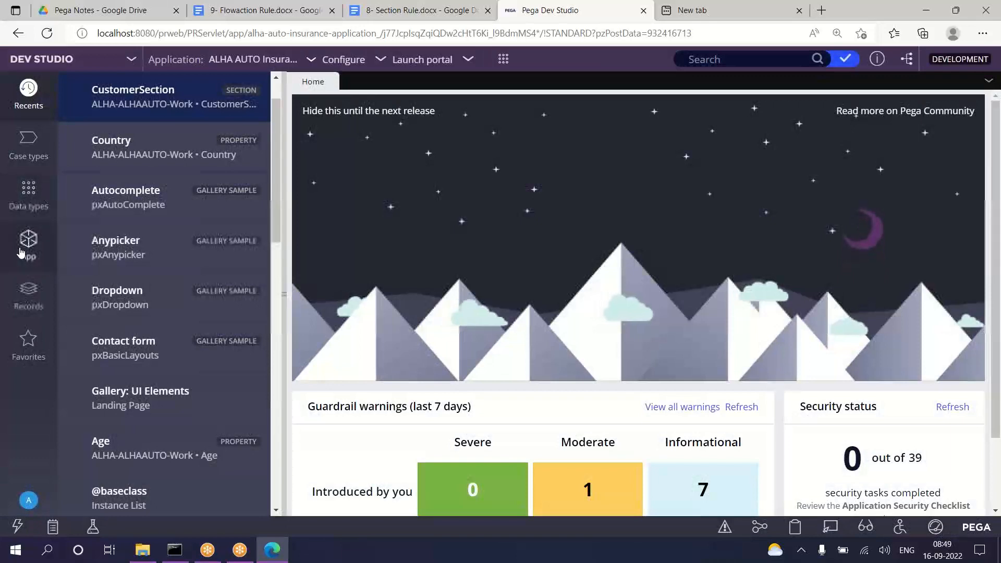
pyautogui.click(21, 252)
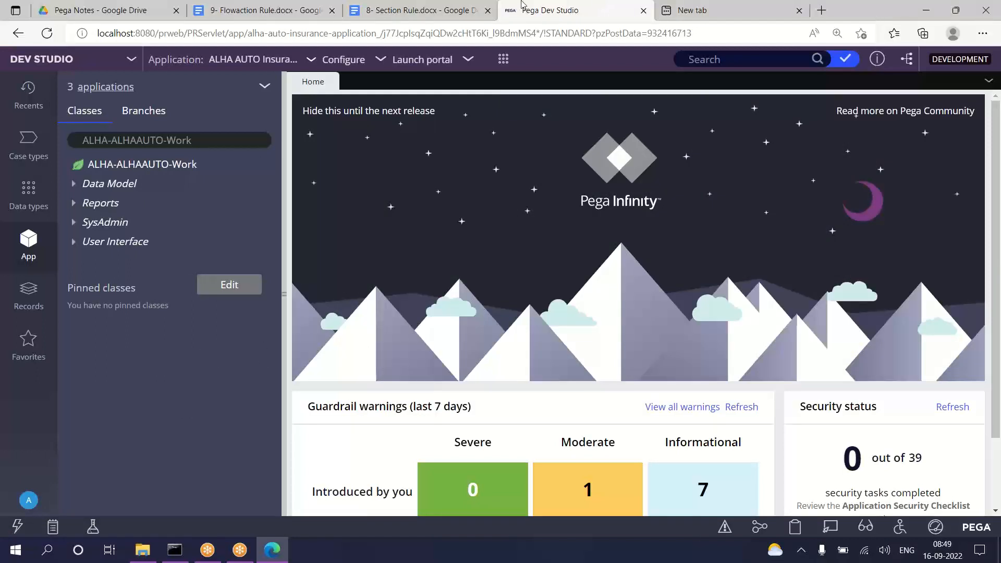
# Step: Switch to the 9- Flowaction Rule document in Google Docs and study its Property -> Section -> Flowaction -> Flow sequence
pyautogui.click(258, 10)
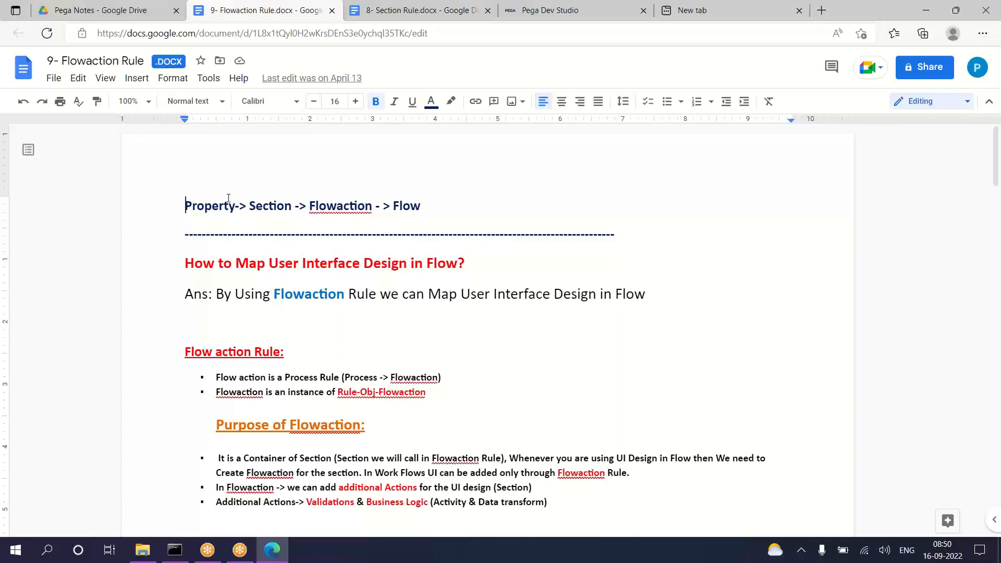
pyautogui.doubleClick(202, 210)
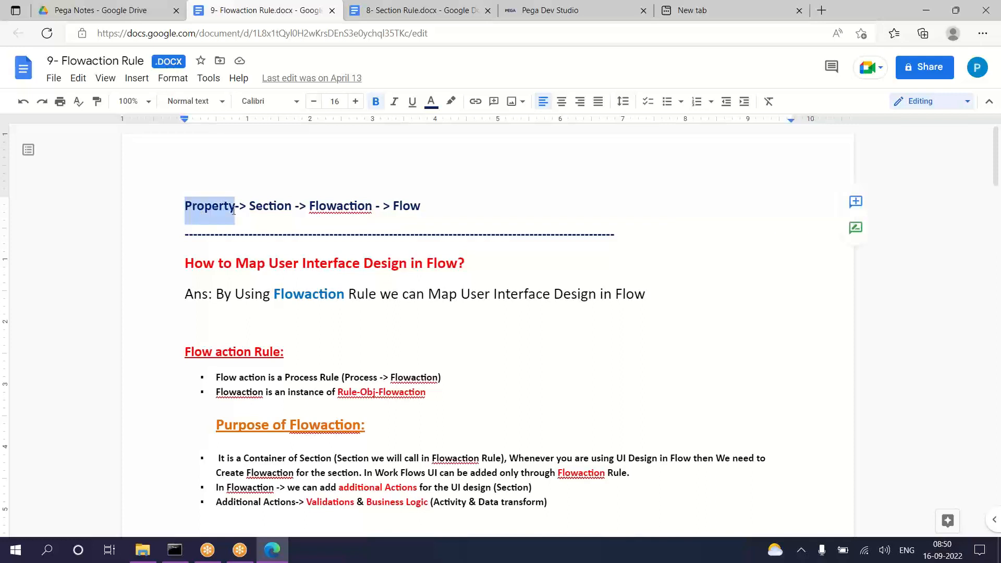
pyautogui.moveTo(250, 206); pyautogui.dragTo(374, 198)
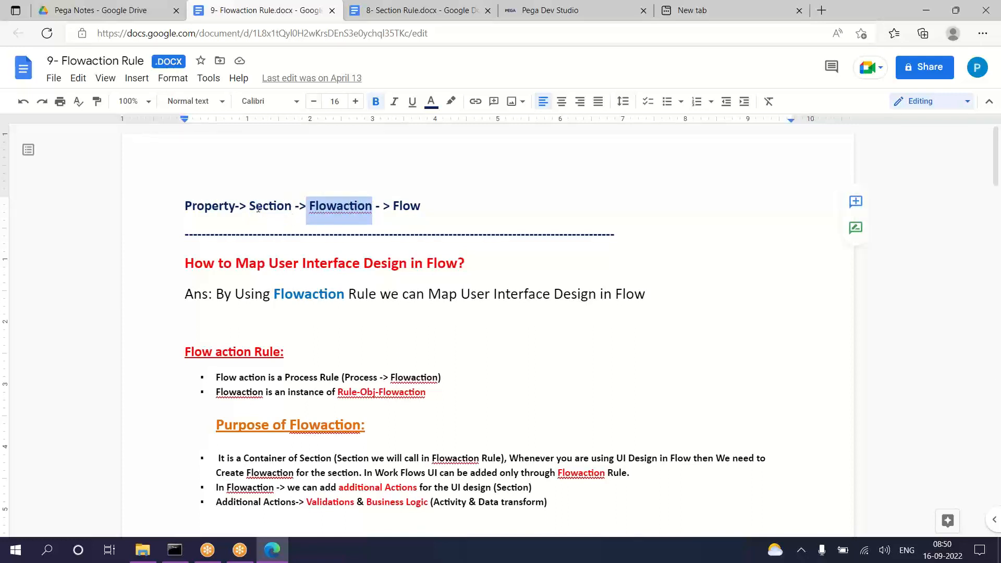
pyautogui.moveTo(249, 206); pyautogui.dragTo(295, 203)
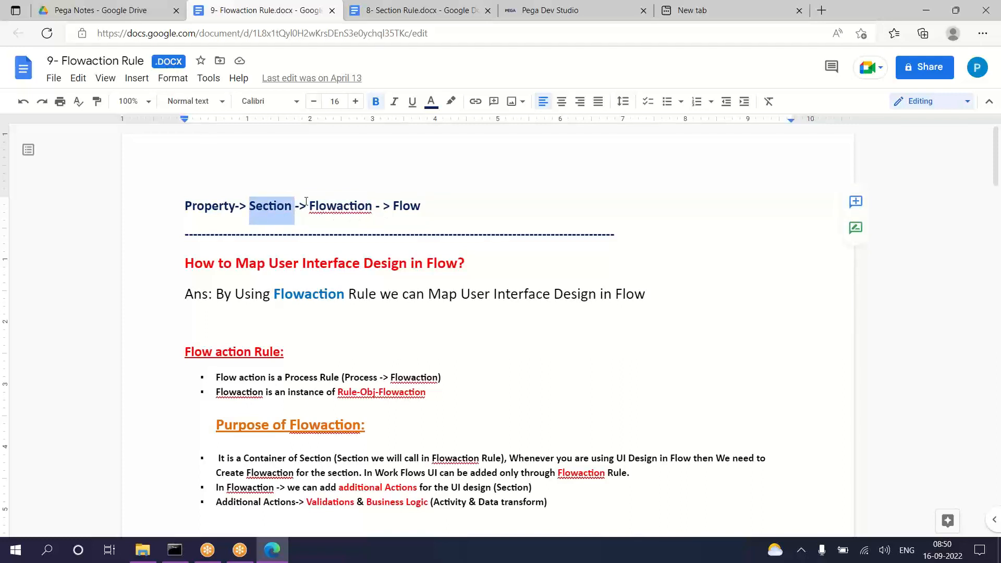
pyautogui.moveTo(307, 203); pyautogui.dragTo(378, 199)
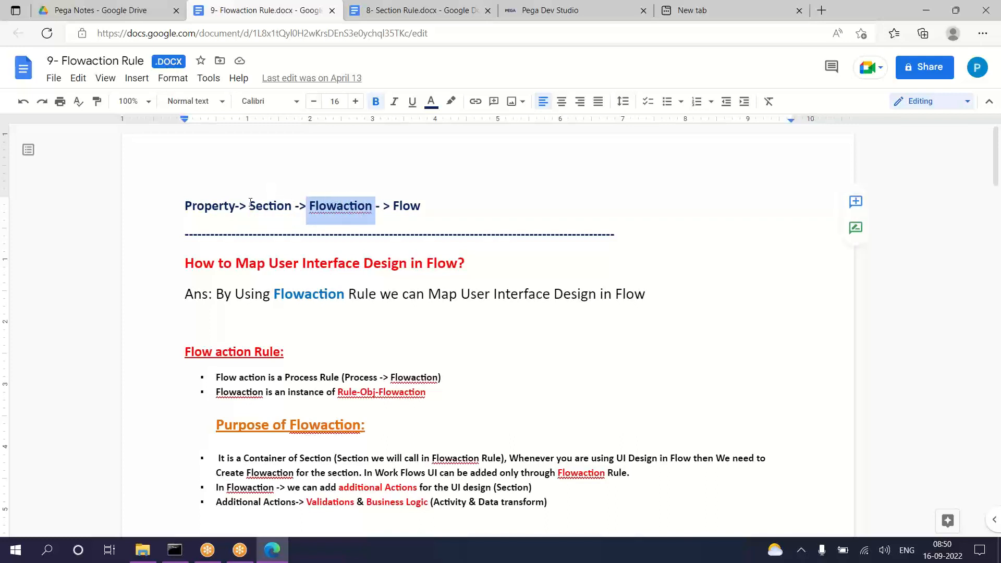
pyautogui.moveTo(250, 202); pyautogui.dragTo(377, 201)
pyautogui.moveTo(249, 204); pyautogui.dragTo(423, 189)
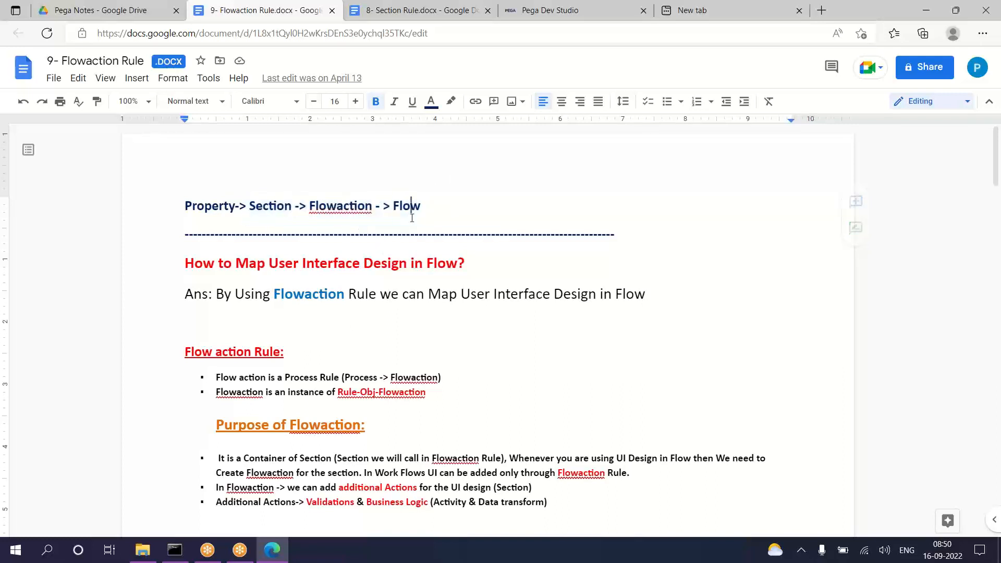
pyautogui.doubleClick(412, 218)
pyautogui.moveTo(250, 205); pyautogui.dragTo(423, 199)
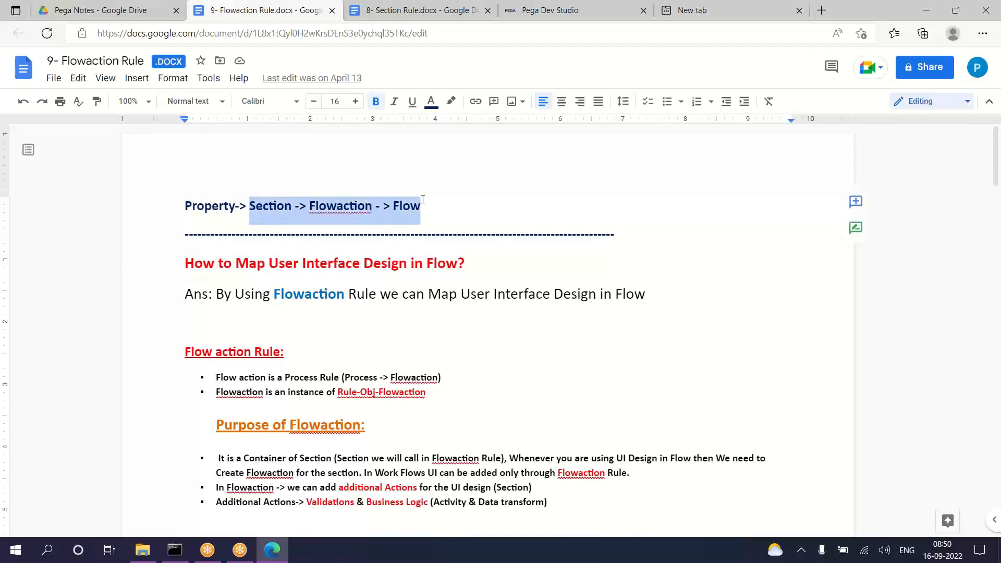
pyautogui.doubleClick(348, 208)
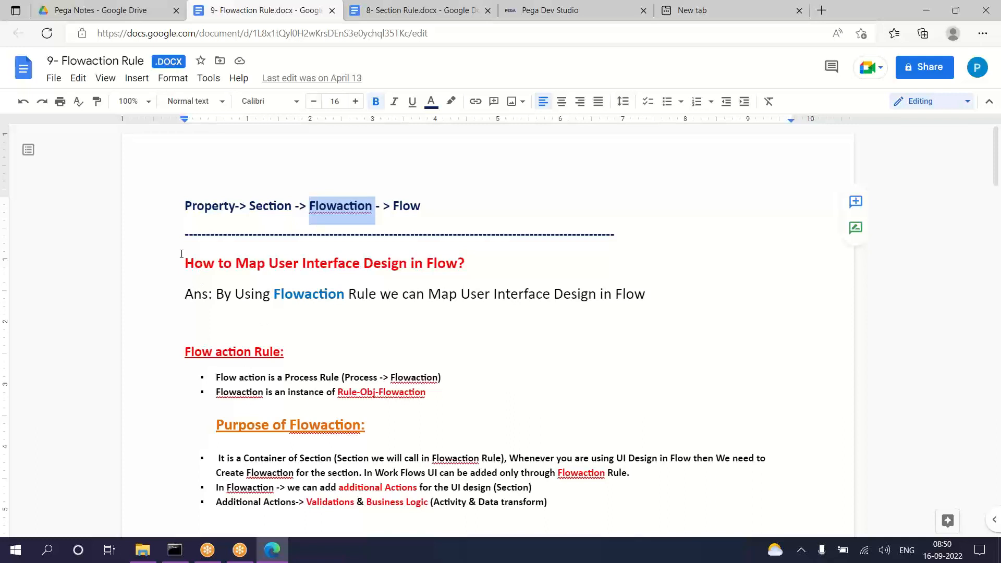
# Step: Read the answer on mapping user interface design in a flow and relate Flowaction to Section and Flow
pyautogui.moveTo(183, 262); pyautogui.dragTo(491, 268)
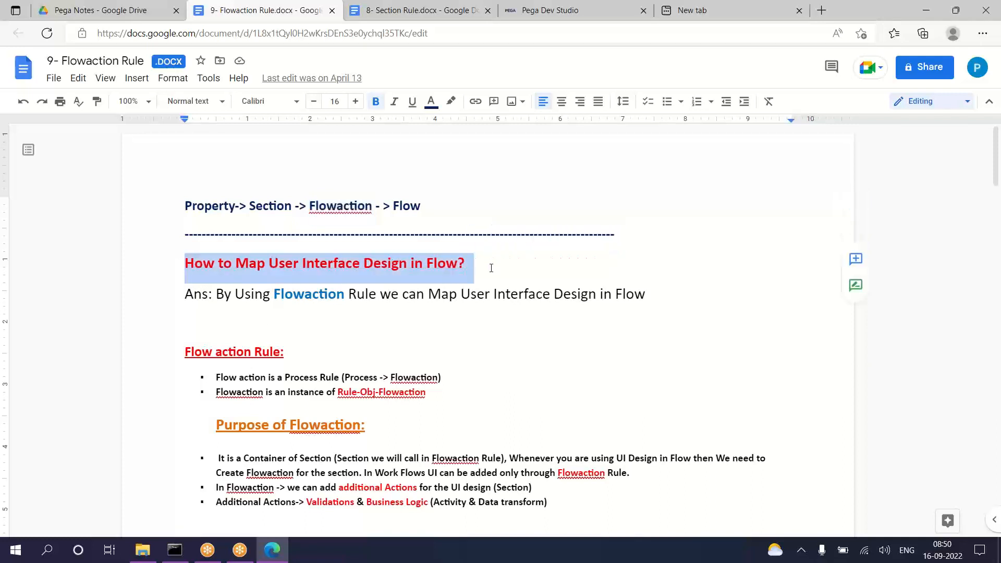
pyautogui.moveTo(277, 288); pyautogui.dragTo(344, 294)
pyautogui.doubleClick(263, 204)
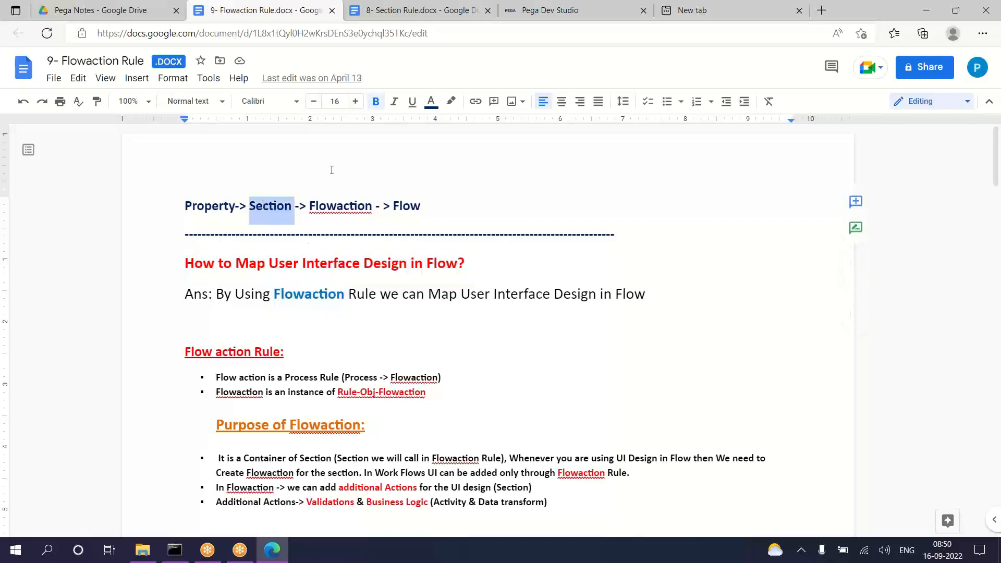
pyautogui.click(406, 210)
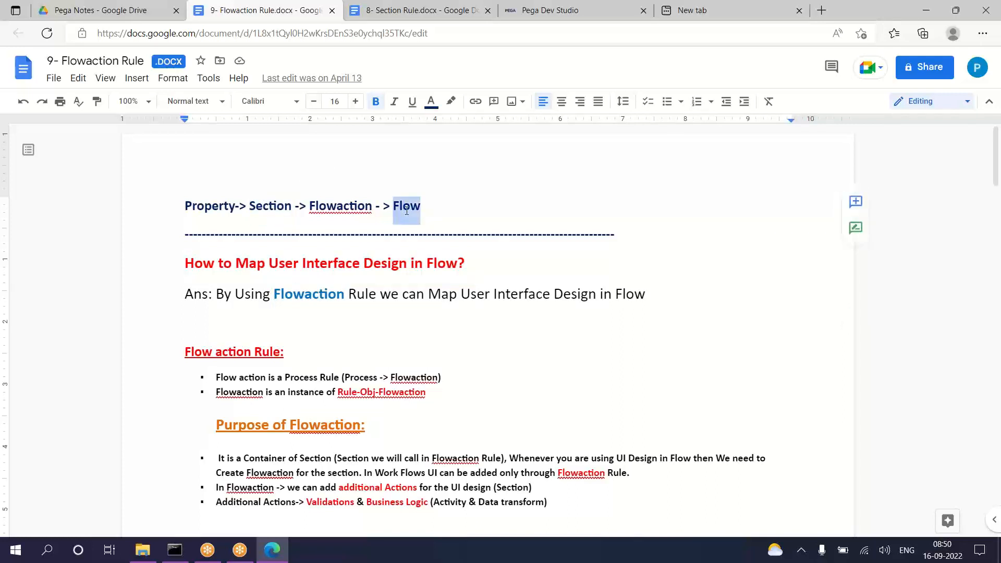
pyautogui.moveTo(312, 206); pyautogui.dragTo(376, 205)
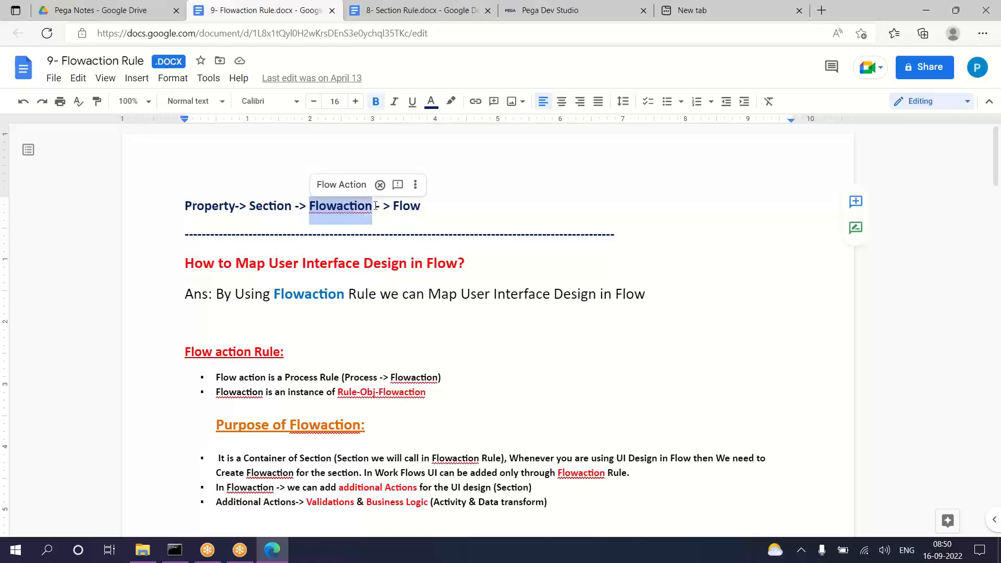
pyautogui.doubleClick(404, 206)
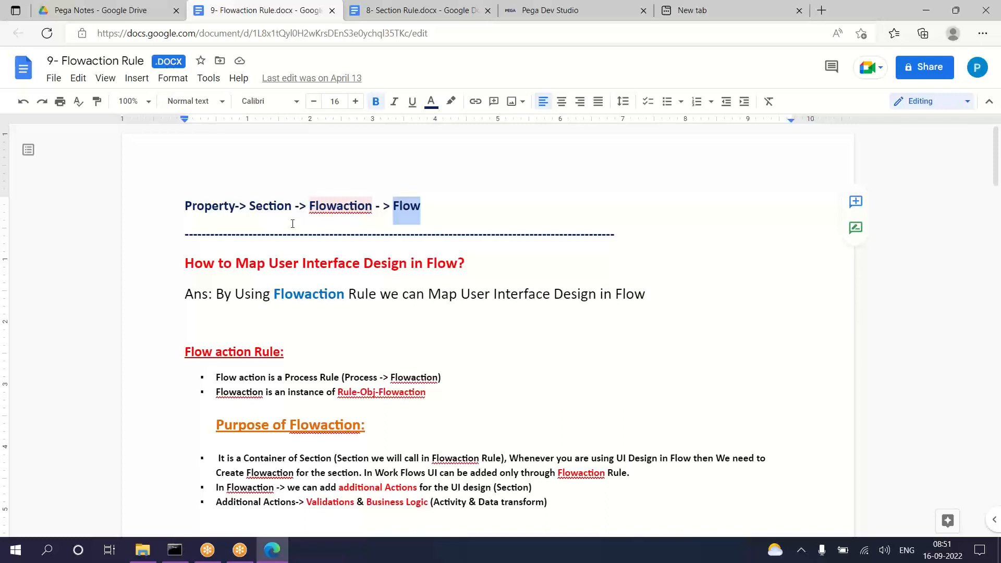
pyautogui.doubleClick(344, 215)
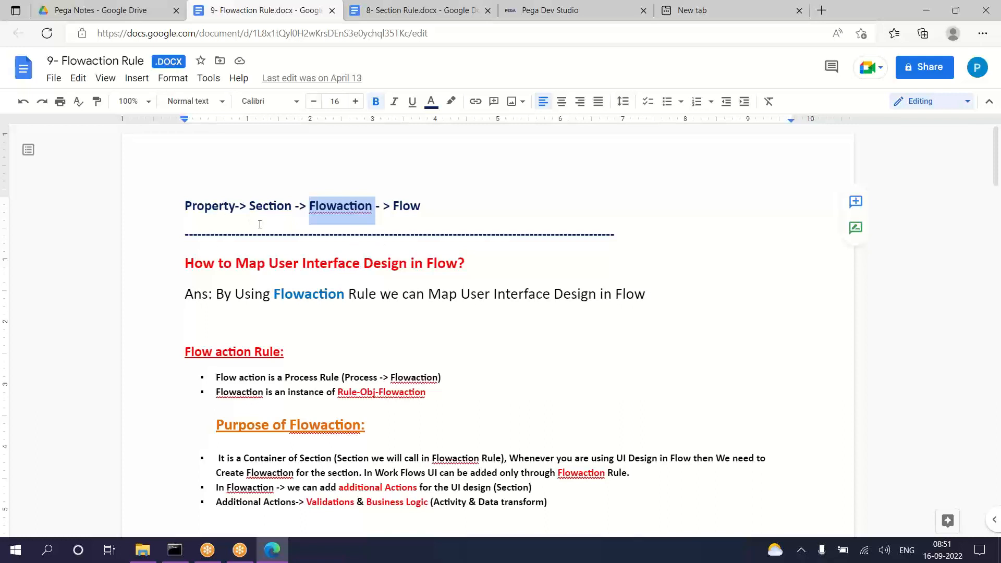
pyautogui.doubleClick(265, 205)
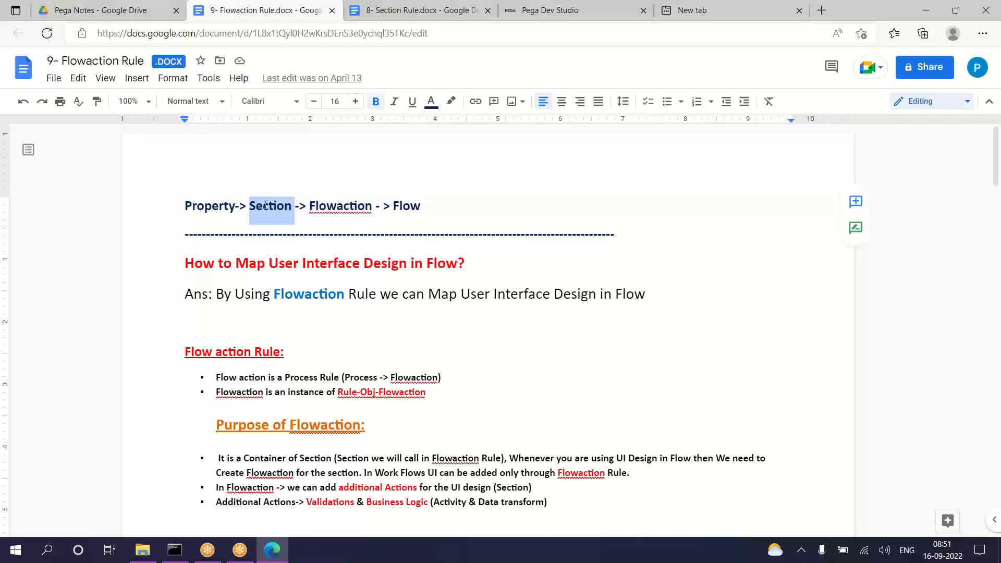
pyautogui.doubleClick(342, 205)
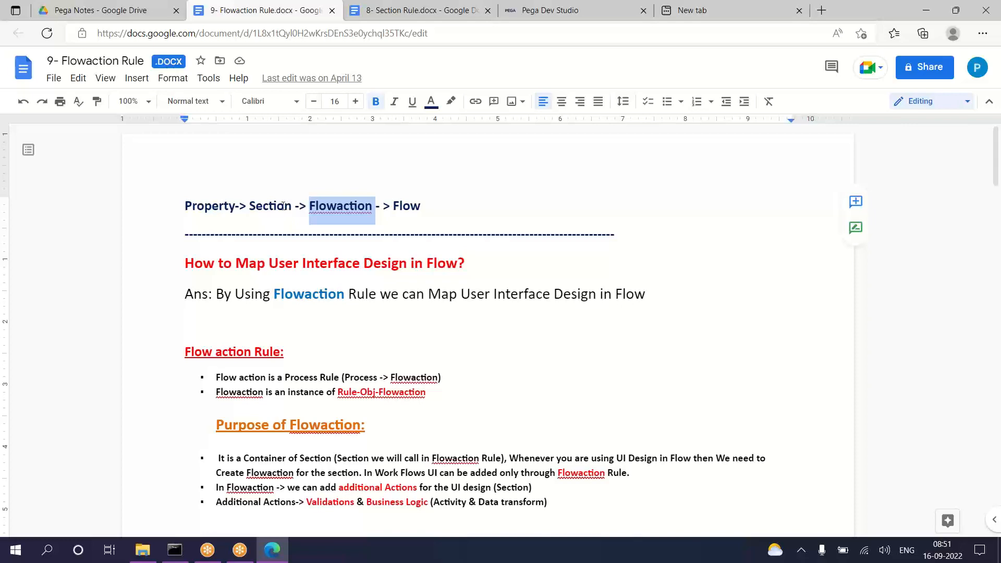
pyautogui.doubleClick(268, 211)
pyautogui.click(327, 206)
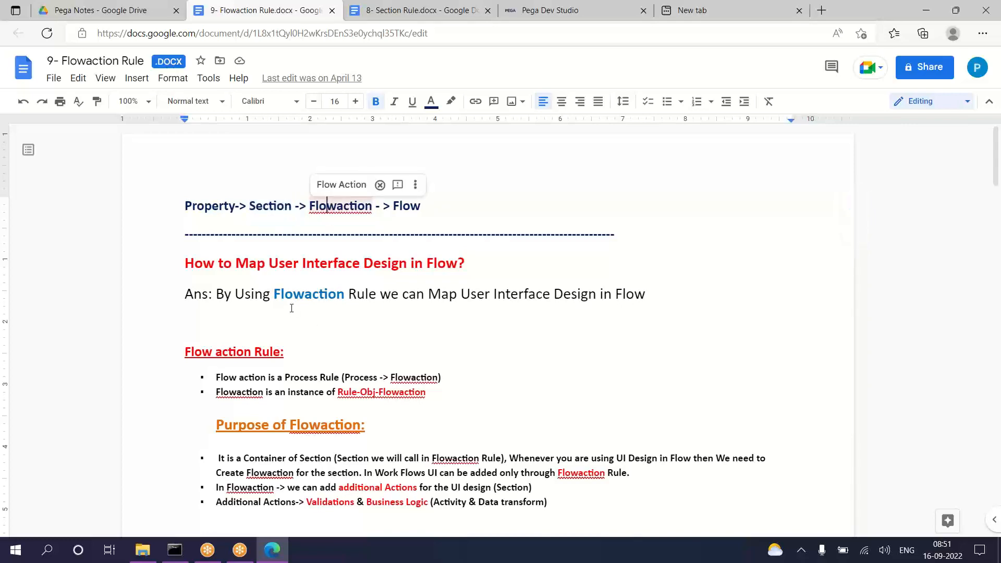
pyautogui.scroll(-1, 302, 297)
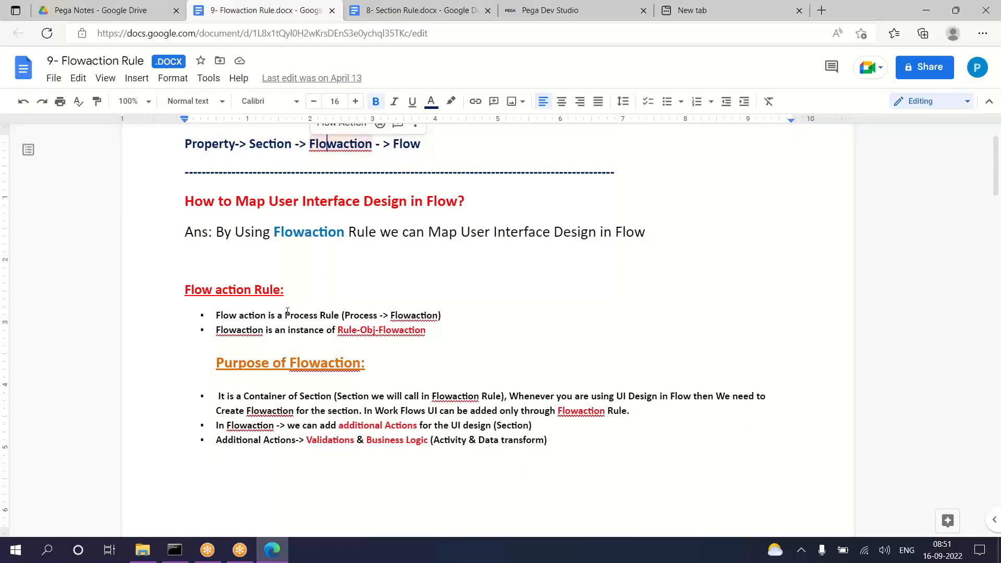
pyautogui.scroll(1, 353, 195)
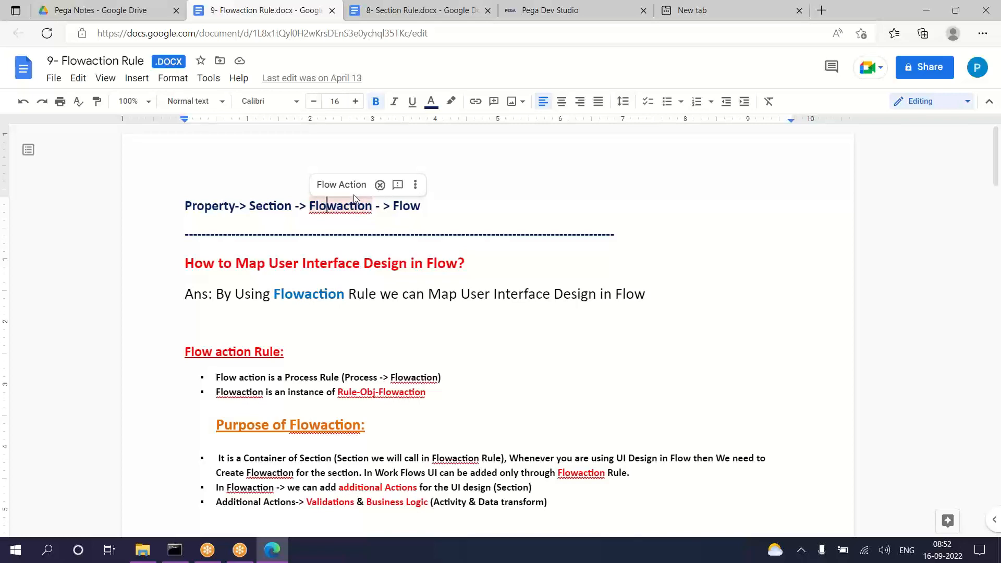
# Step: Switch to Pega Dev Studio and start a new Process Flow Action record for the ALHA-ALHAAUTO-Work class
pyautogui.click(559, 11)
pyautogui.click(115, 166)
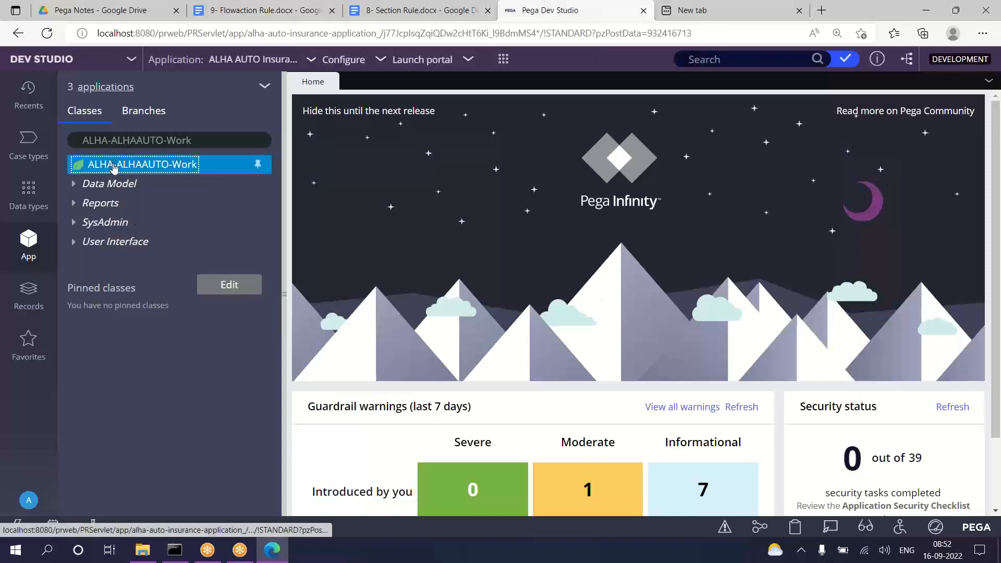
pyautogui.rightClick(114, 166)
pyautogui.moveTo(170, 184)
pyautogui.moveTo(289, 232)
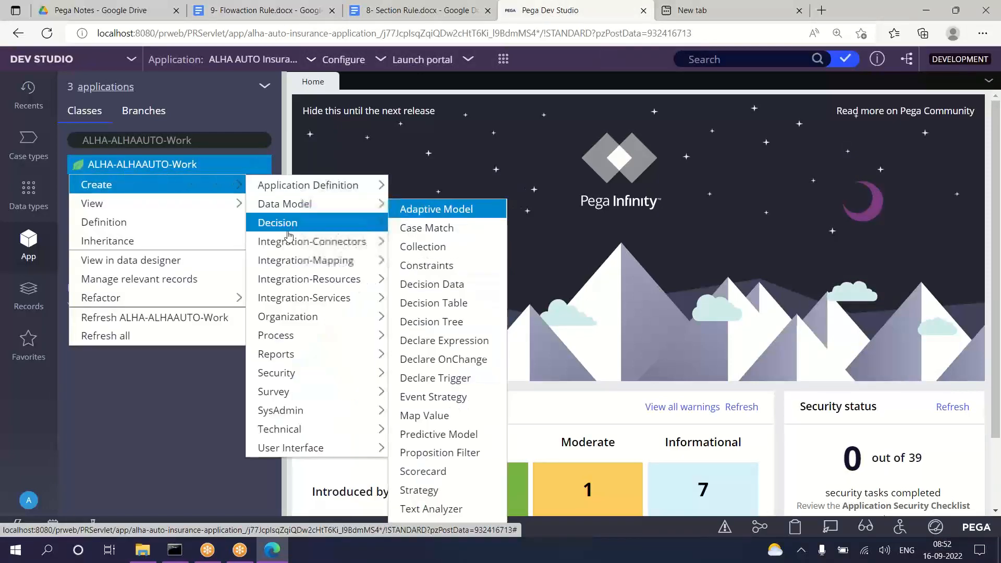
pyautogui.moveTo(310, 337)
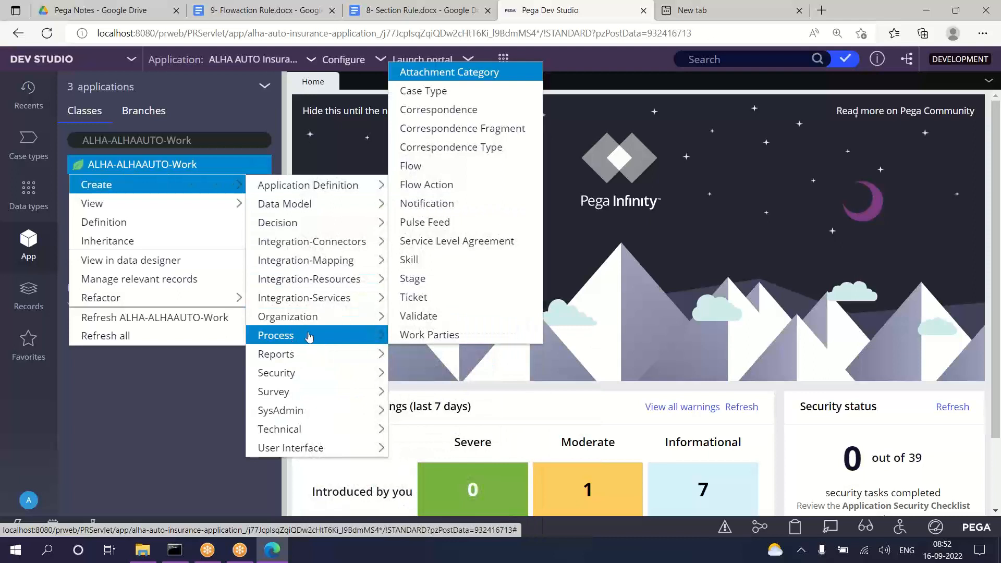
pyautogui.click(464, 189)
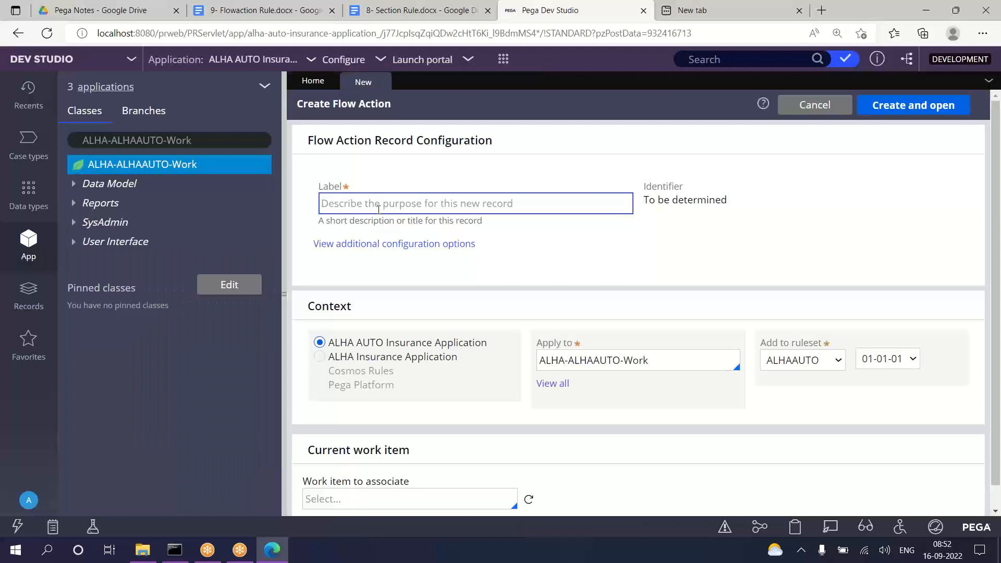
# Step: Label the new flow action CustomerFA and apply the label so the record's identifier is generated
pyautogui.write('Cust')
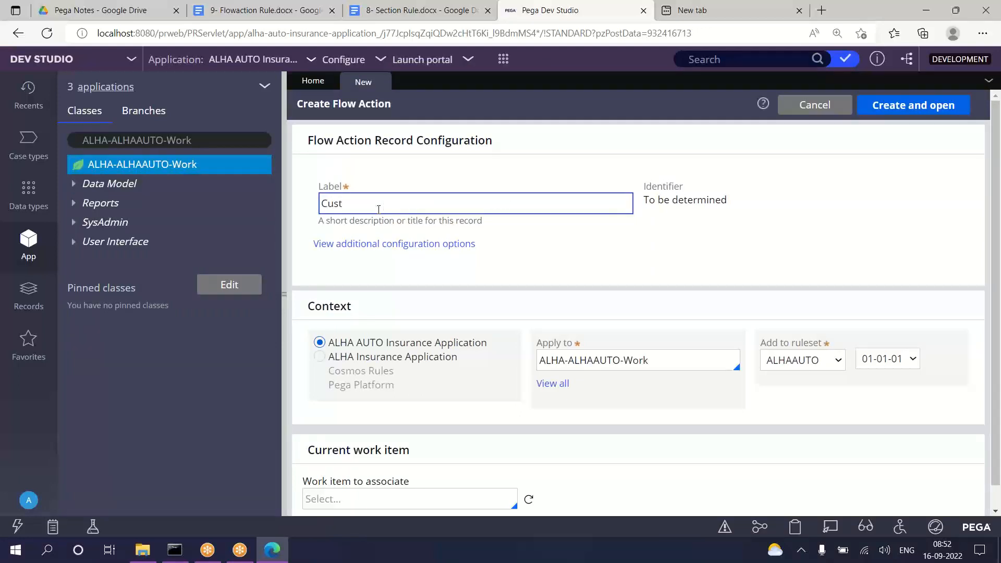
pyautogui.write('omerFA')
pyautogui.moveTo(367, 203); pyautogui.dragTo(381, 203)
pyautogui.click(702, 253)
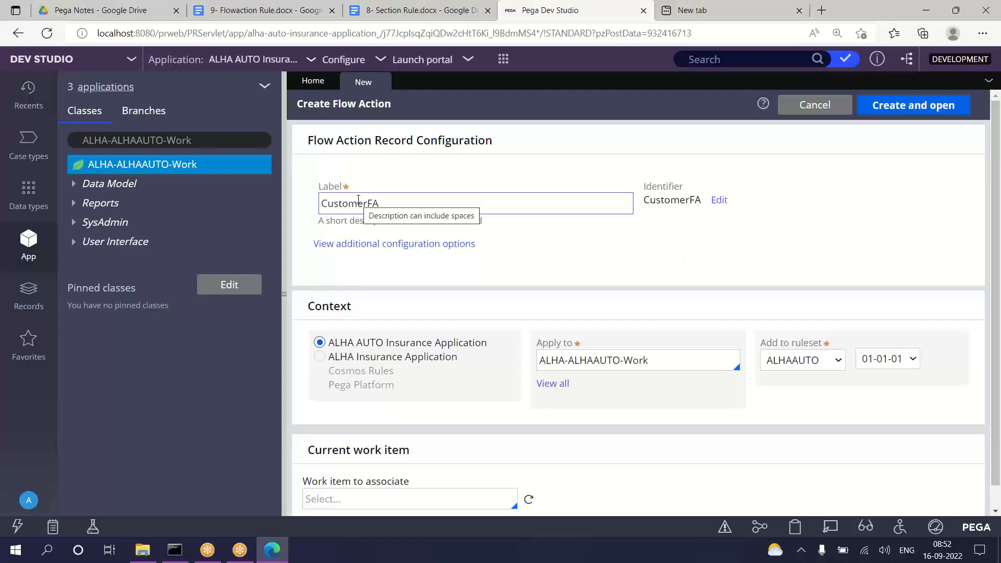
# Step: Create the CustomerFA flow action in ALHA-ALHAAUTO-Work with ruleset ALHAAUTO 01-01-01 and open its rule form
pyautogui.moveTo(367, 203); pyautogui.dragTo(320, 210)
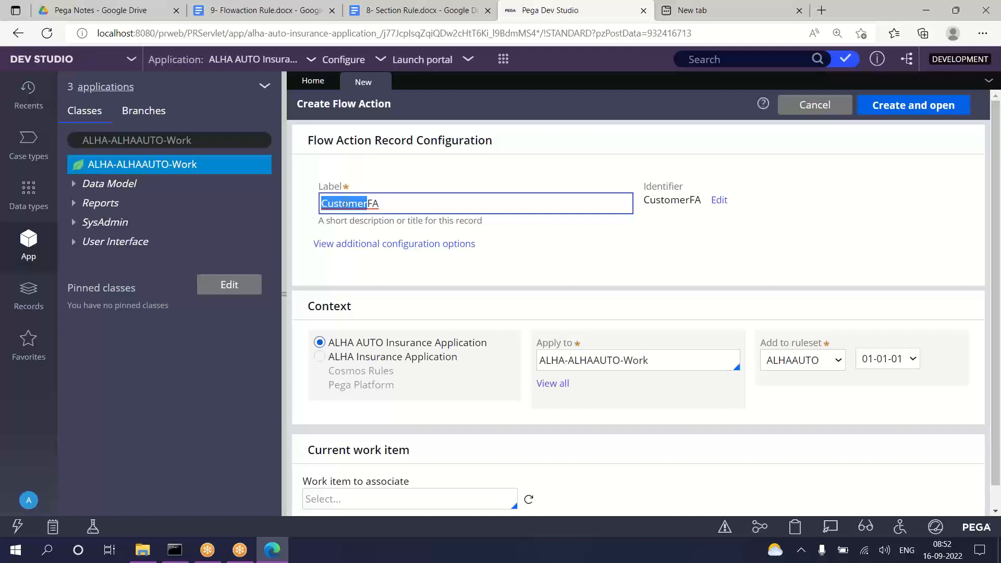
pyautogui.click(628, 250)
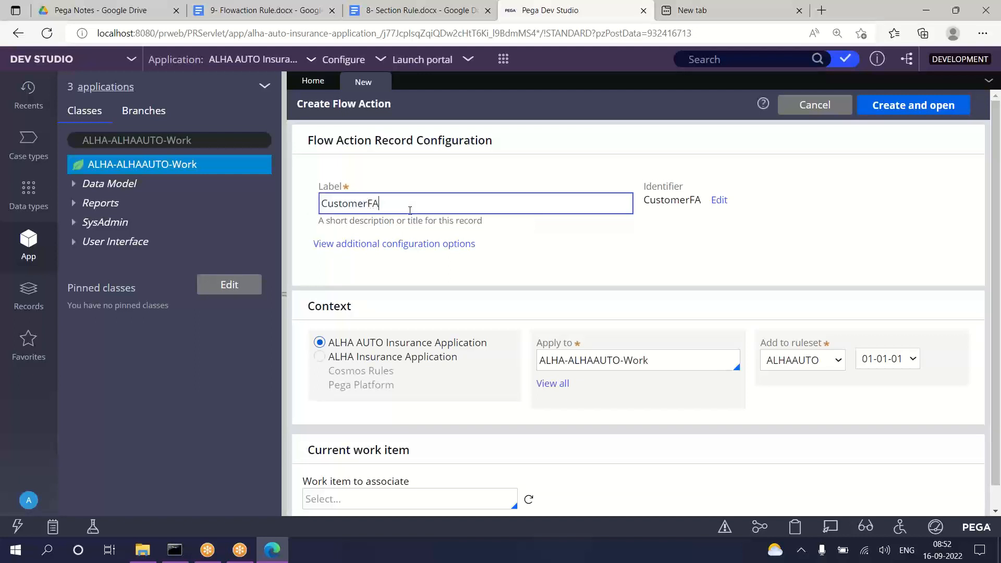
pyautogui.click(880, 114)
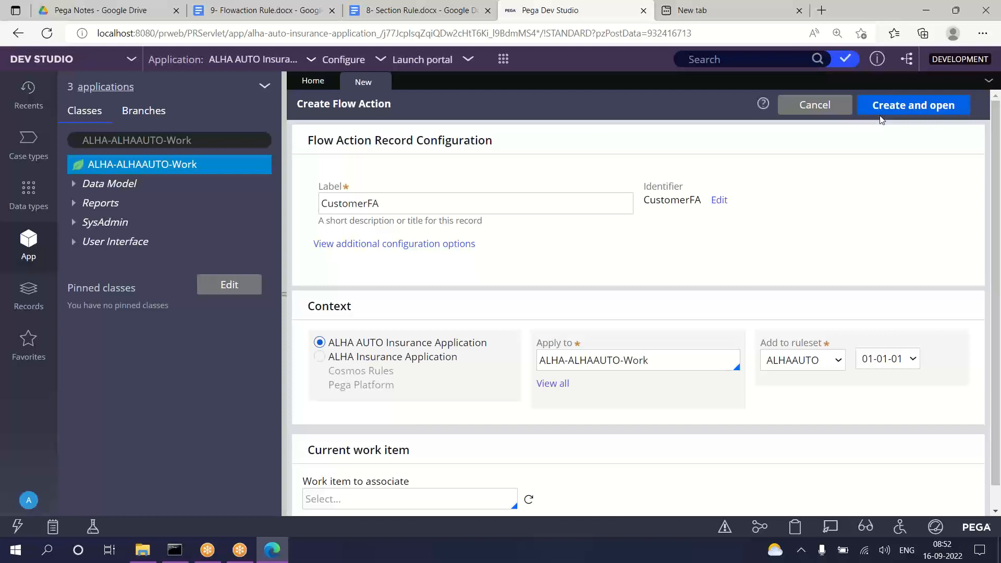
pyautogui.click(897, 109)
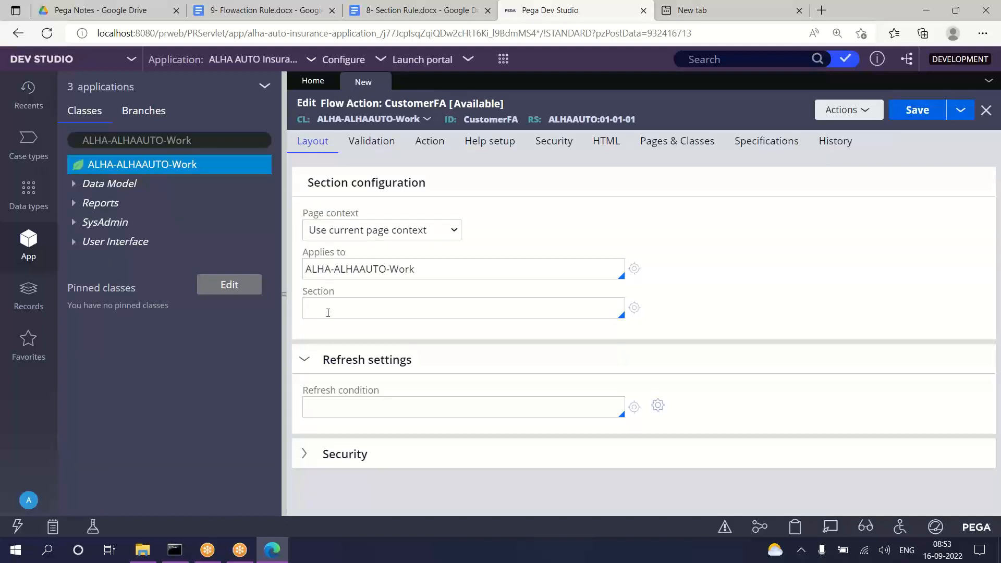
# Step: Assign CustomerSection as the section of the CustomerFA flow action and save the rule
pyautogui.moveTo(337, 293); pyautogui.dragTo(295, 301)
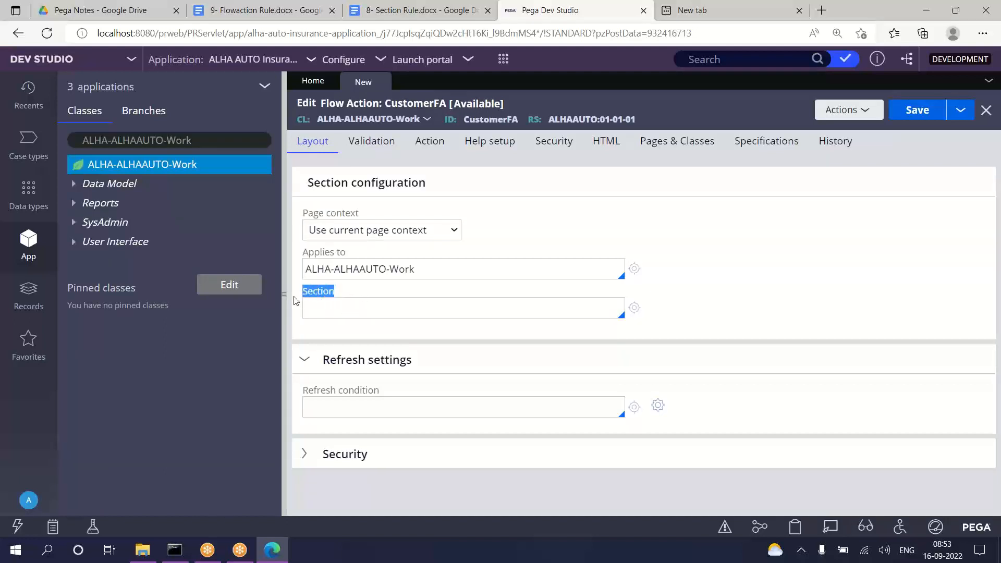
pyautogui.click(326, 309)
pyautogui.moveTo(351, 298); pyautogui.dragTo(286, 295)
pyautogui.moveTo(348, 295); pyautogui.dragTo(317, 293)
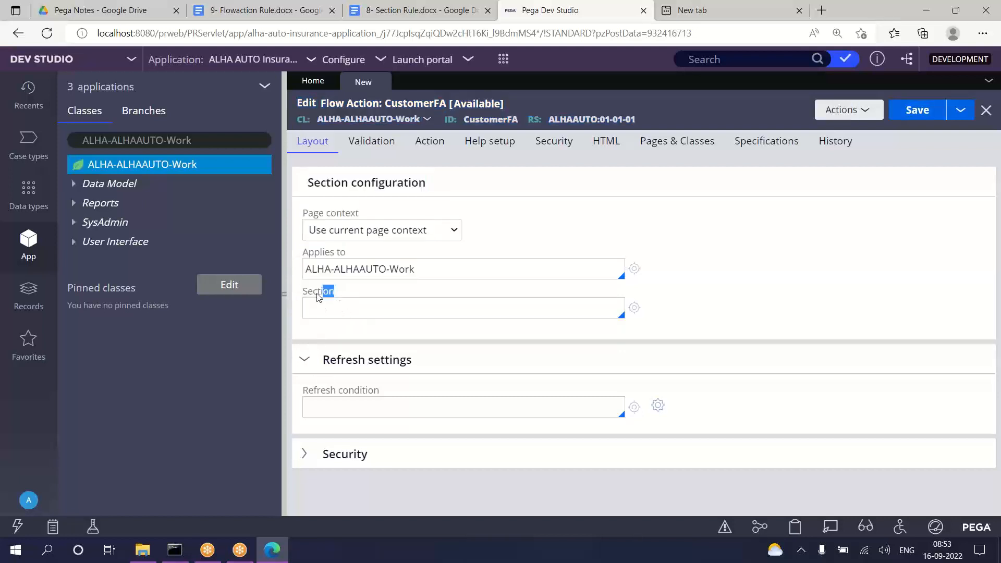
pyautogui.click(335, 314)
pyautogui.click(345, 307)
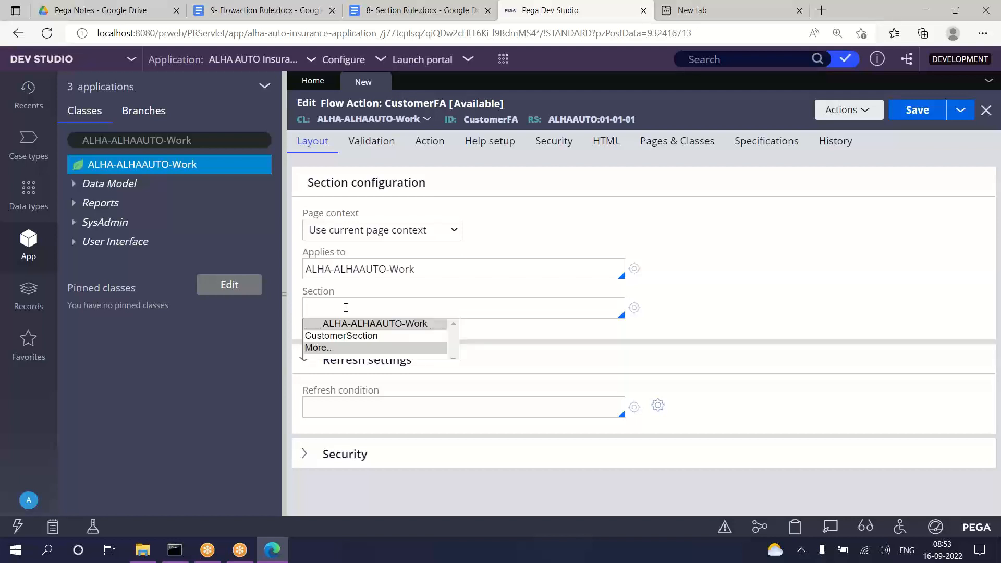
pyautogui.press('Down')
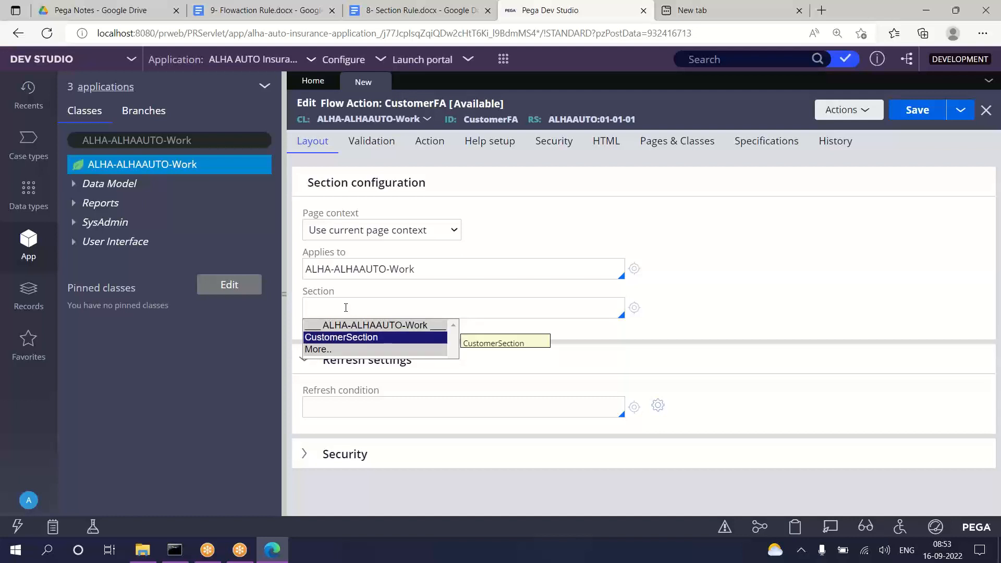
pyautogui.click(355, 299)
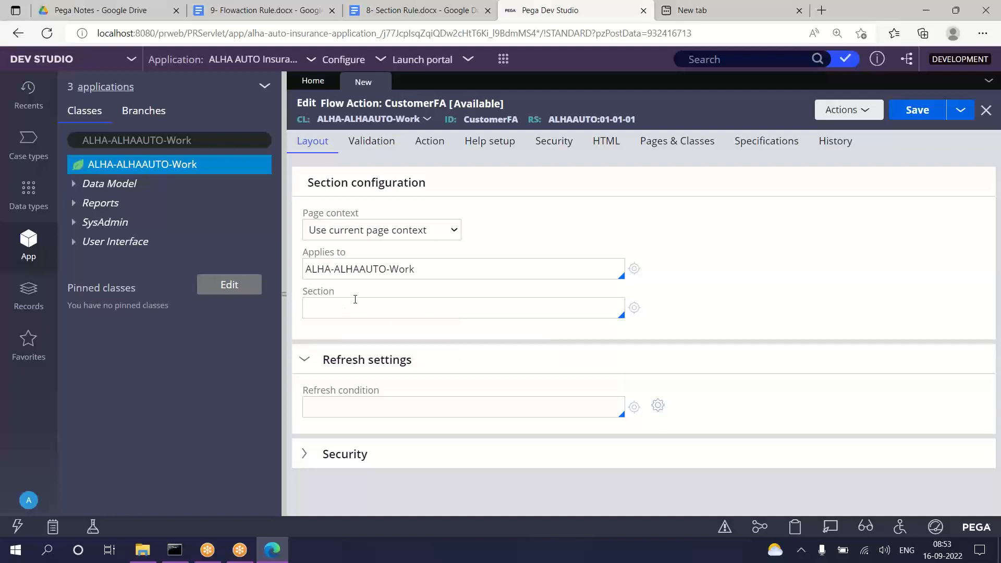
pyautogui.click(320, 308)
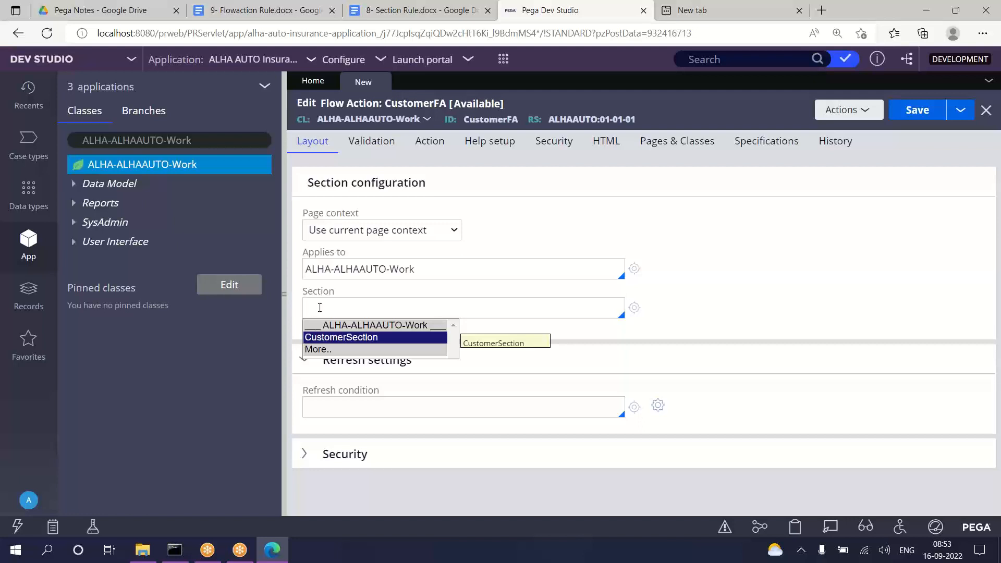
pyautogui.press('Return')
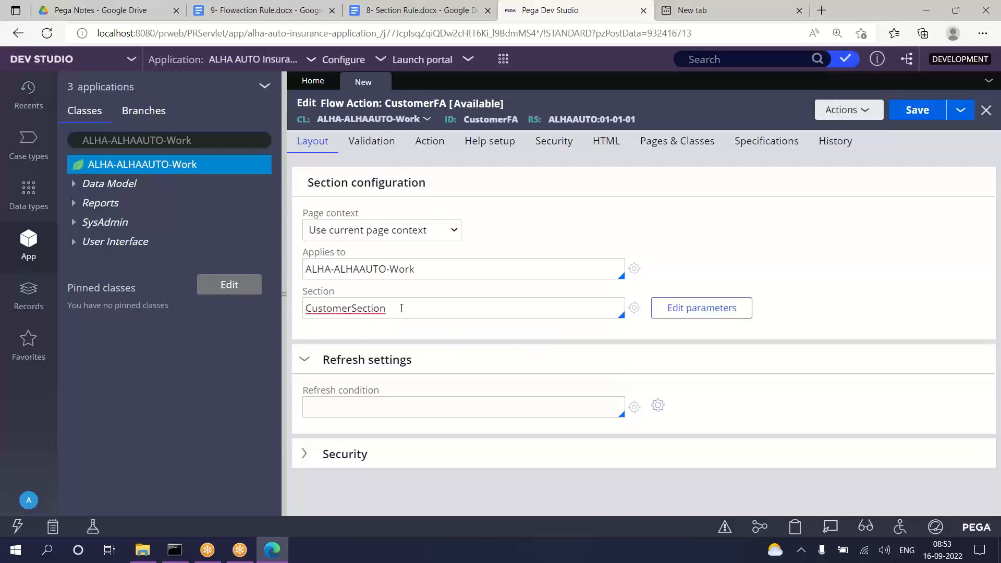
pyautogui.moveTo(401, 309); pyautogui.dragTo(297, 313)
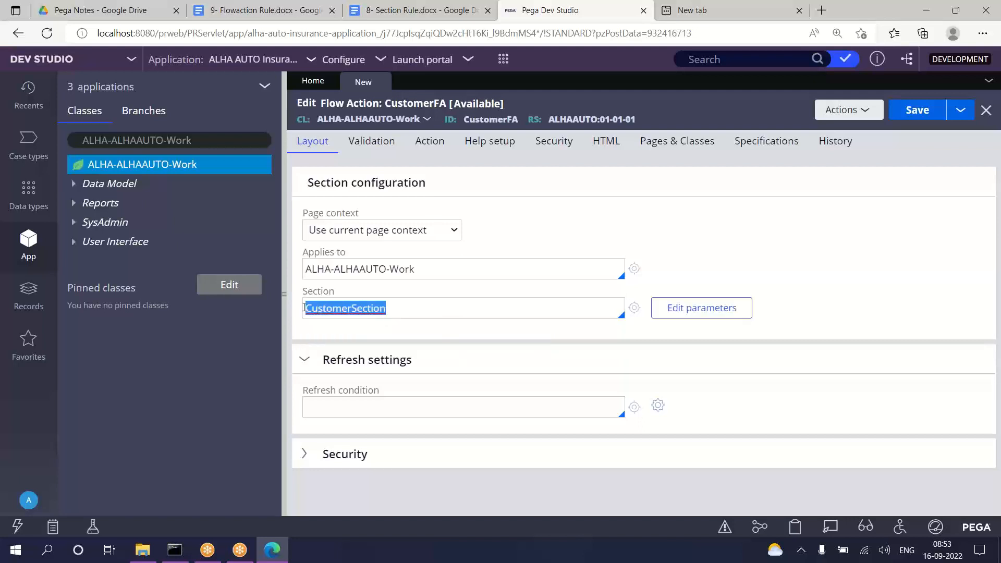
pyautogui.click(918, 110)
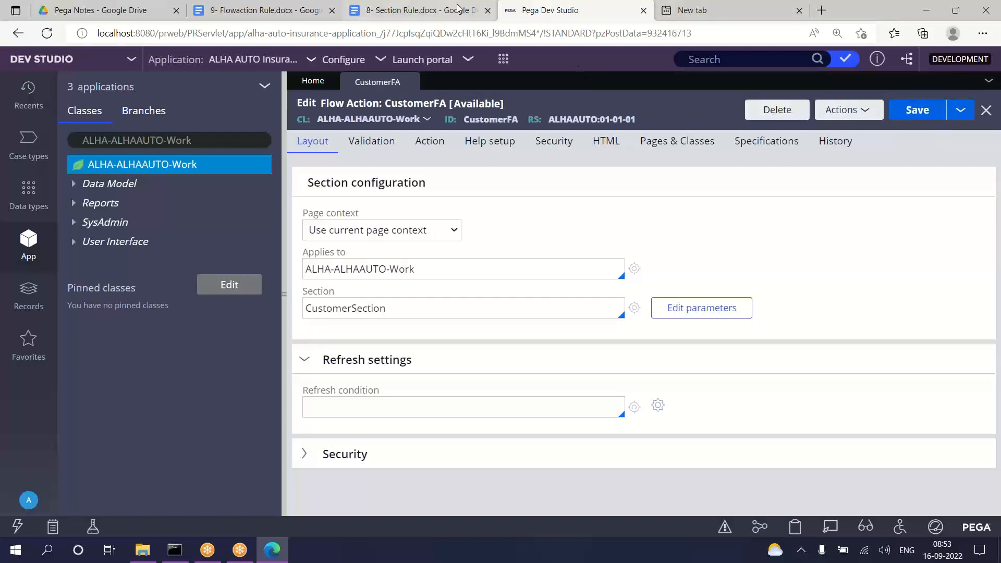
# Step: Switch to the 9- Flowaction Rule document in Google Docs and read how Flowaction's purpose as a section container is explained
pyautogui.click(240, 9)
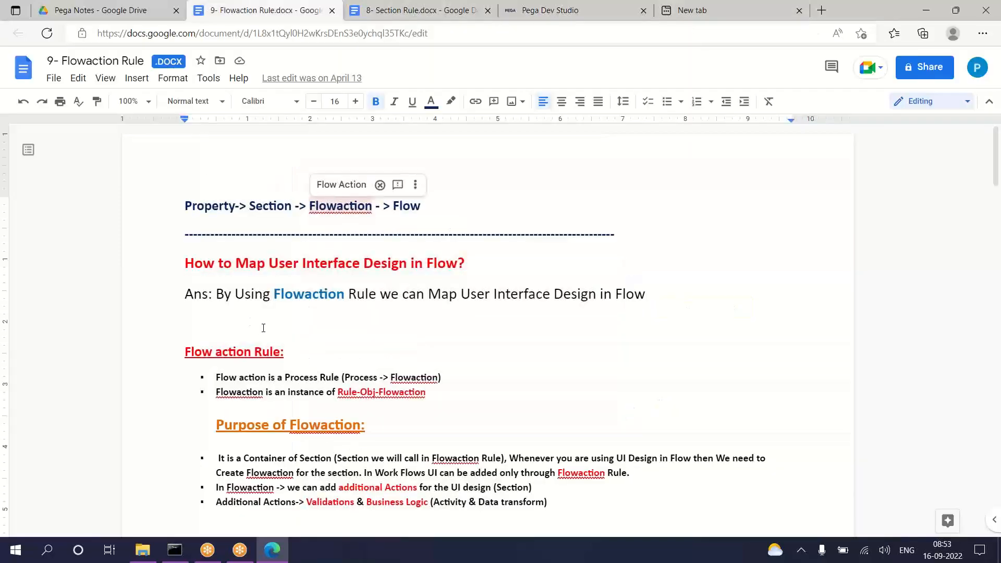
pyautogui.scroll(-4, 210, 279)
pyautogui.moveTo(206, 270); pyautogui.dragTo(525, 276)
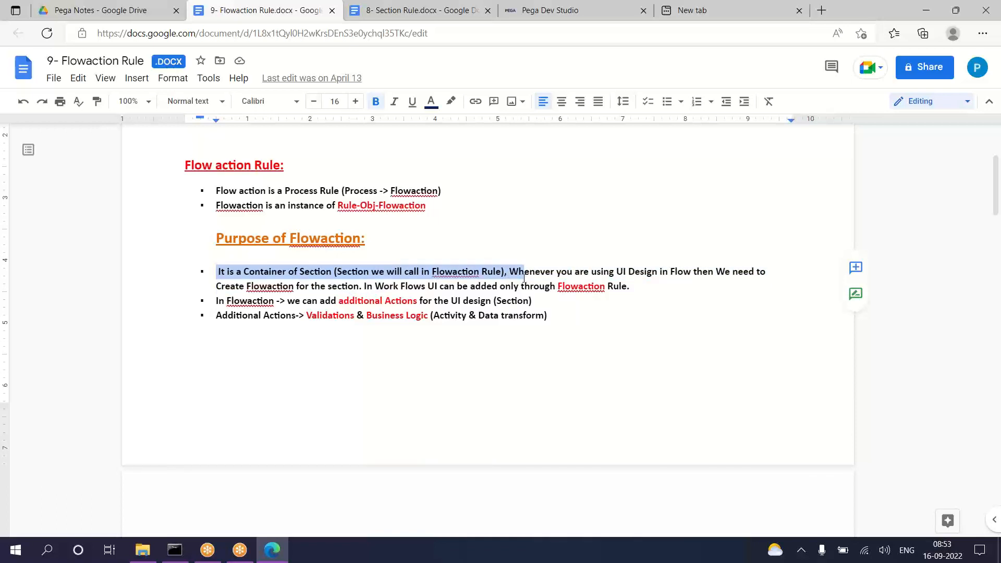
pyautogui.moveTo(525, 278); pyautogui.dragTo(656, 293)
pyautogui.click(520, 271)
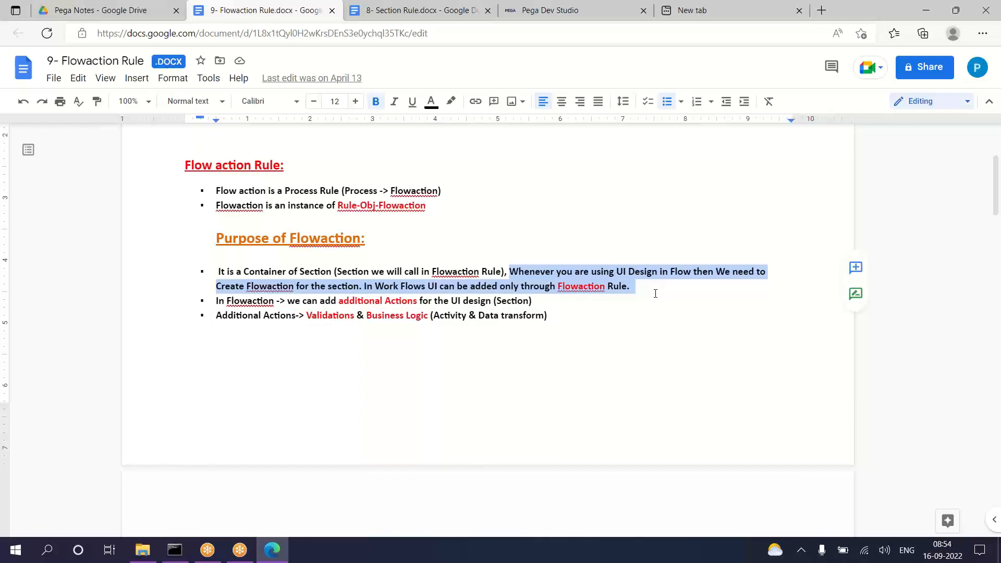
pyautogui.moveTo(655, 294); pyautogui.dragTo(657, 289)
# Step: Revisit the Property -> Section -> Flowaction -> Flow sequence and read the notes on additional actions, validations and business logic
pyautogui.scroll(4, 334, 224)
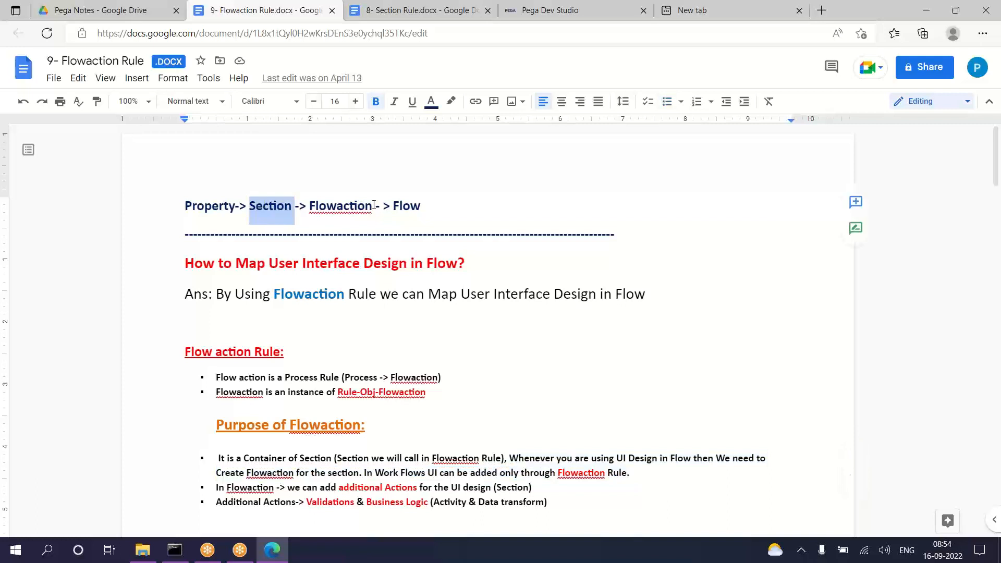
pyautogui.doubleClick(406, 205)
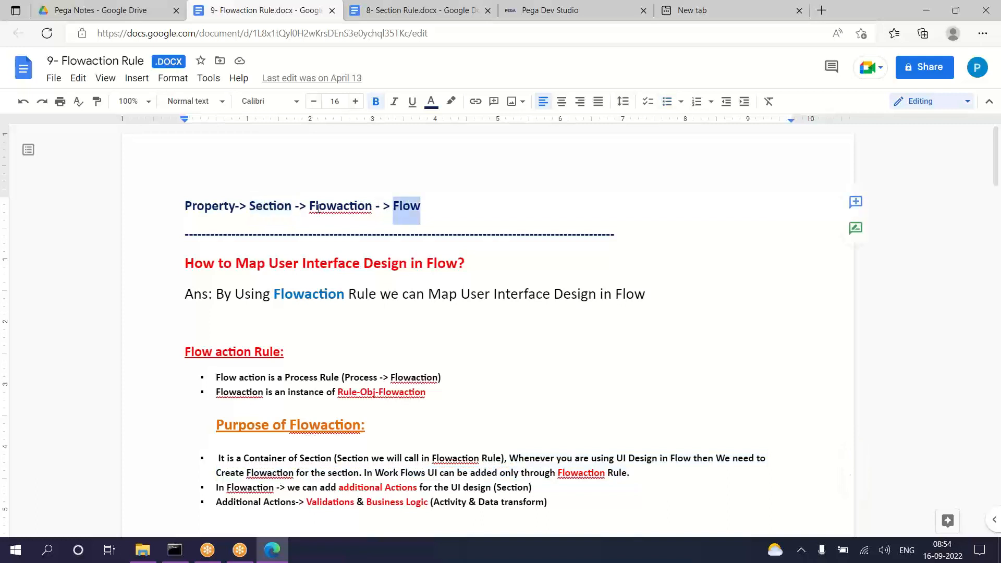
pyautogui.click(257, 205)
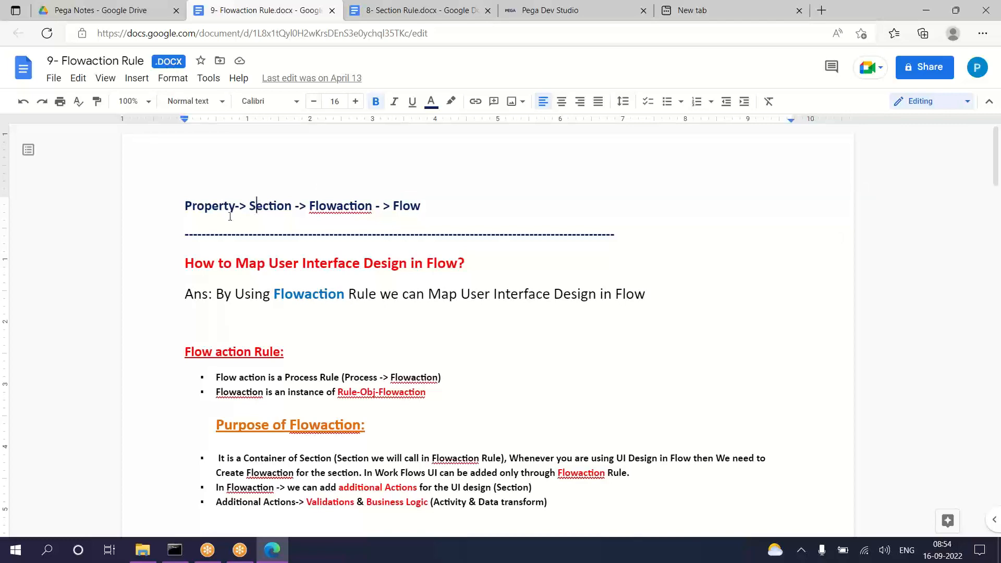
pyautogui.doubleClick(331, 206)
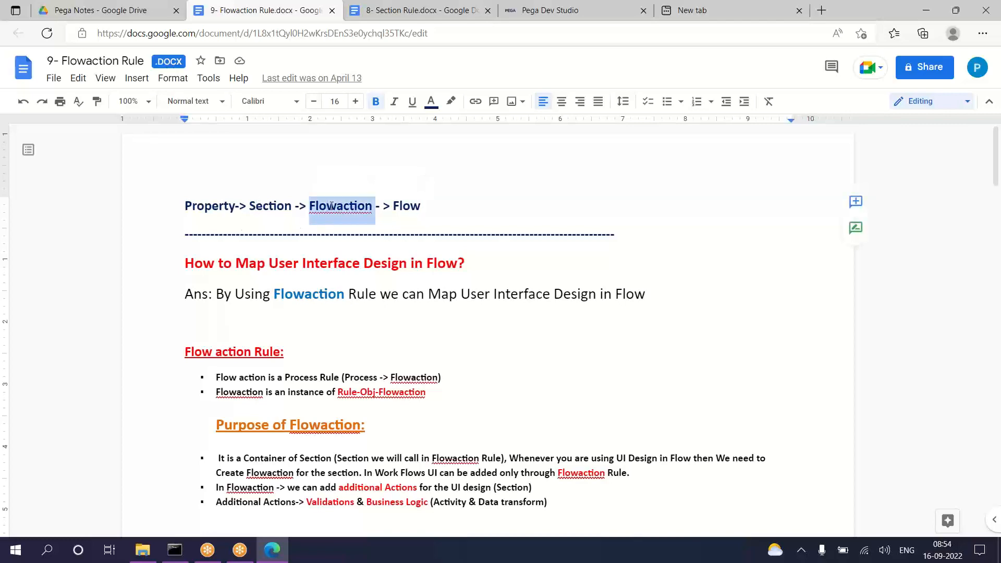
pyautogui.scroll(-5, 476, 380)
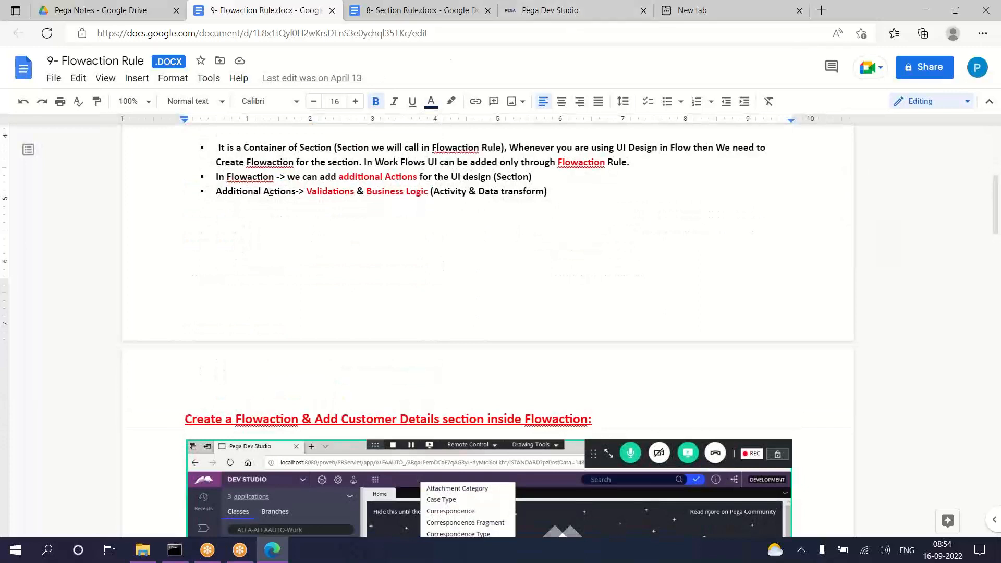
pyautogui.moveTo(217, 178); pyautogui.dragTo(571, 202)
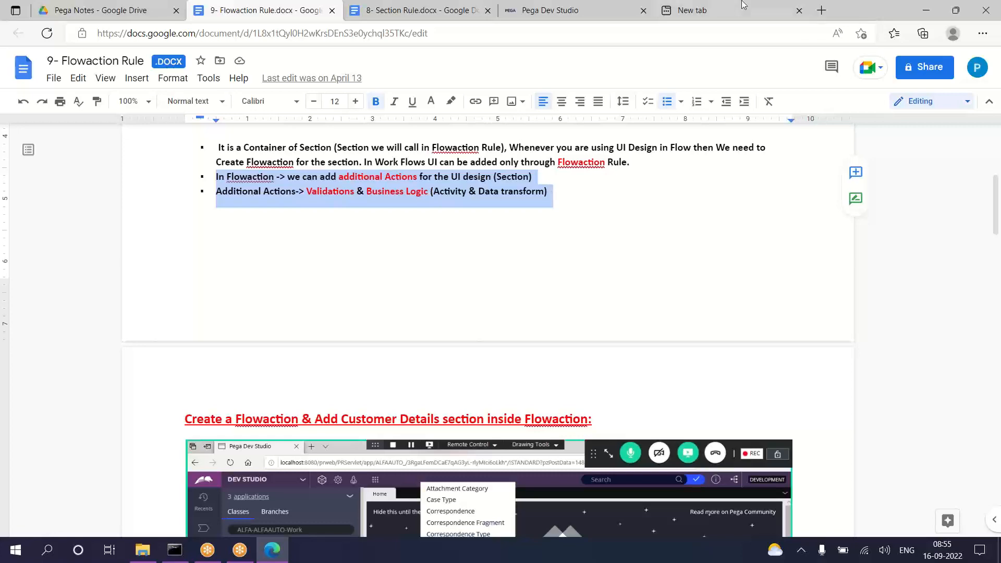
# Step: Return to CustomerFA in Pega Dev Studio and examine its section, validation criteria and pre- and post-processing action settings
pyautogui.click(559, 9)
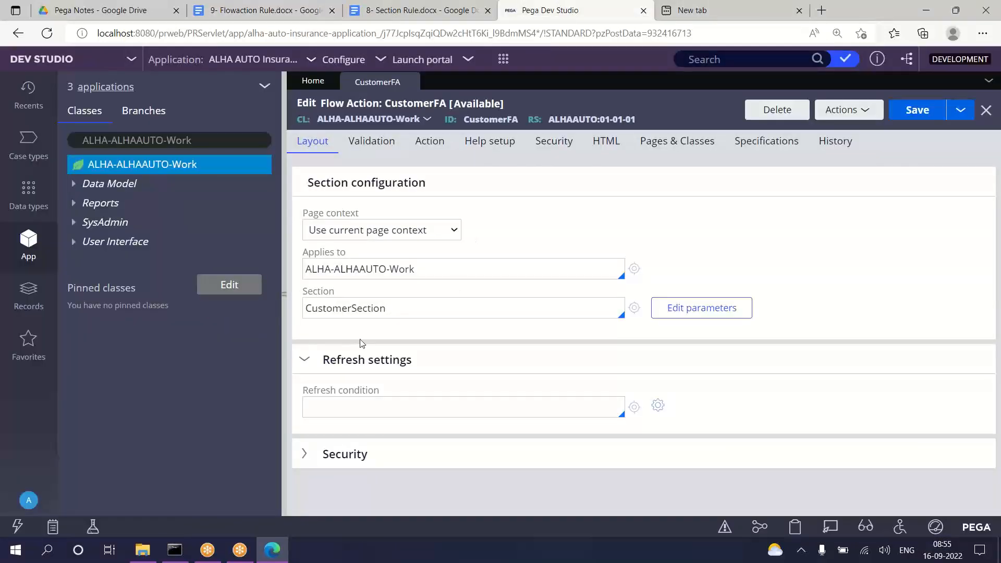
pyautogui.moveTo(392, 308); pyautogui.dragTo(305, 308)
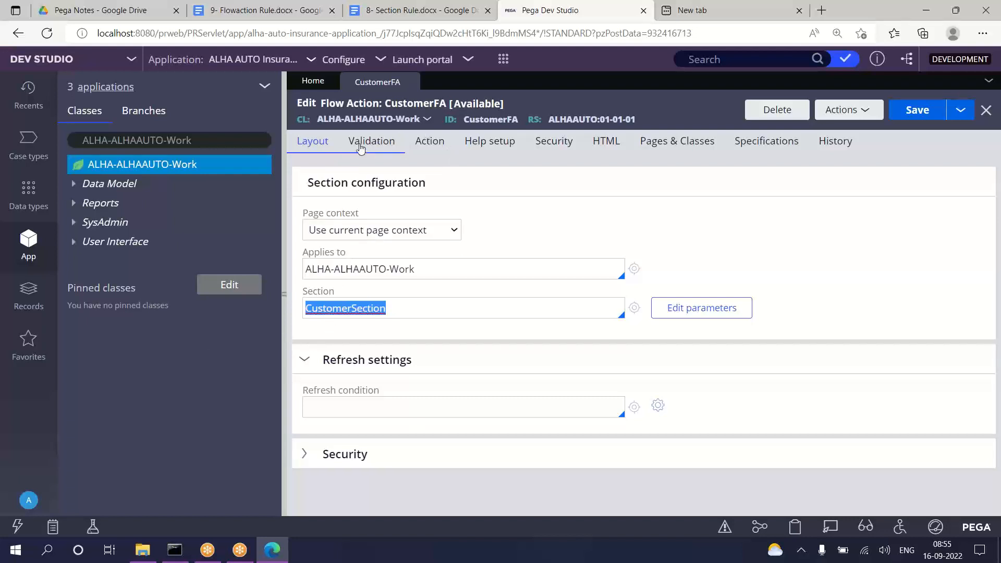
pyautogui.click(361, 146)
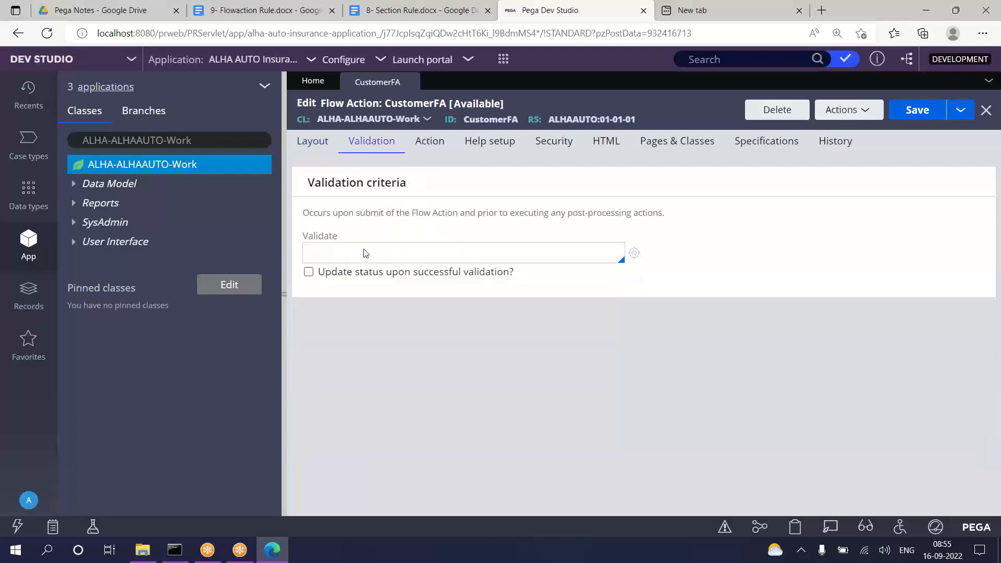
pyautogui.moveTo(352, 234); pyautogui.dragTo(285, 247)
pyautogui.rightClick(308, 219)
pyautogui.click(430, 141)
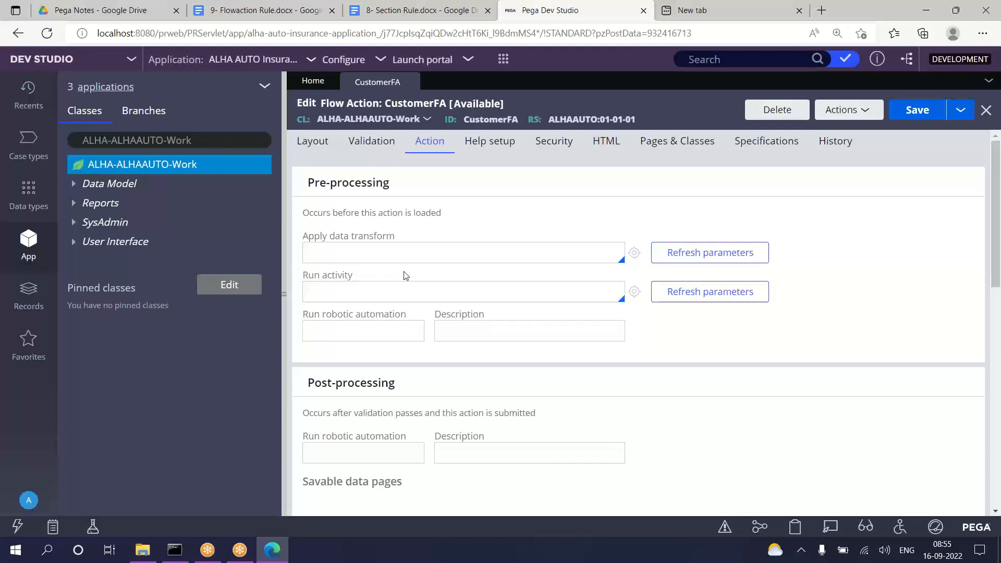
pyautogui.click(313, 141)
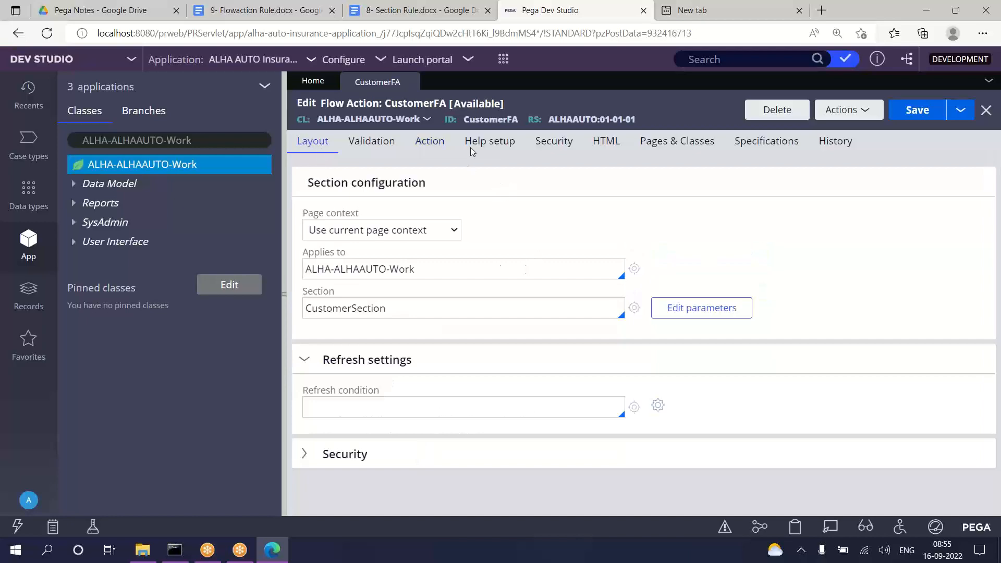
# Step: Switch back to the Flowaction Rule document and review the illustrated steps for creating a flow action, adding its section and saving it
pyautogui.click(257, 15)
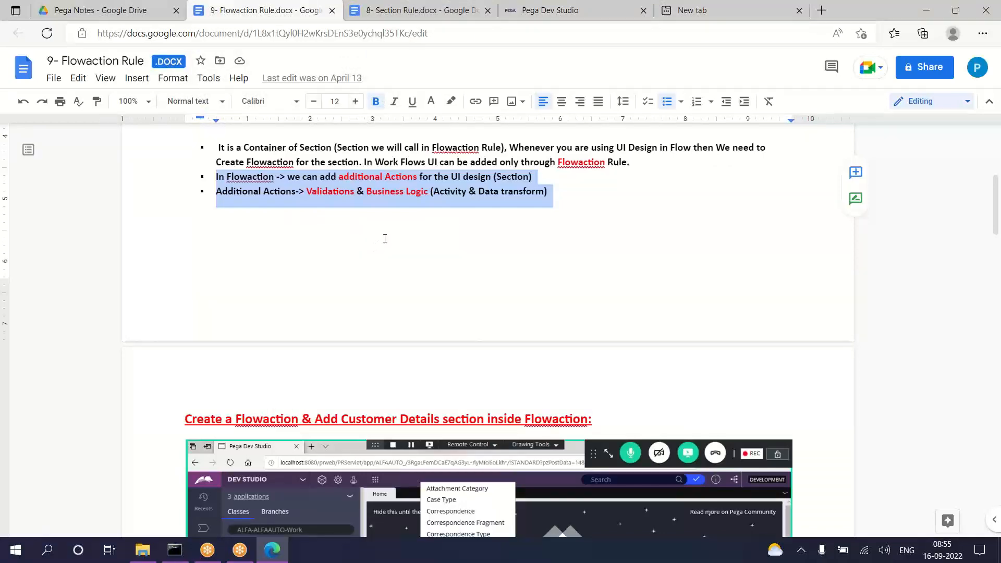
pyautogui.click(324, 243)
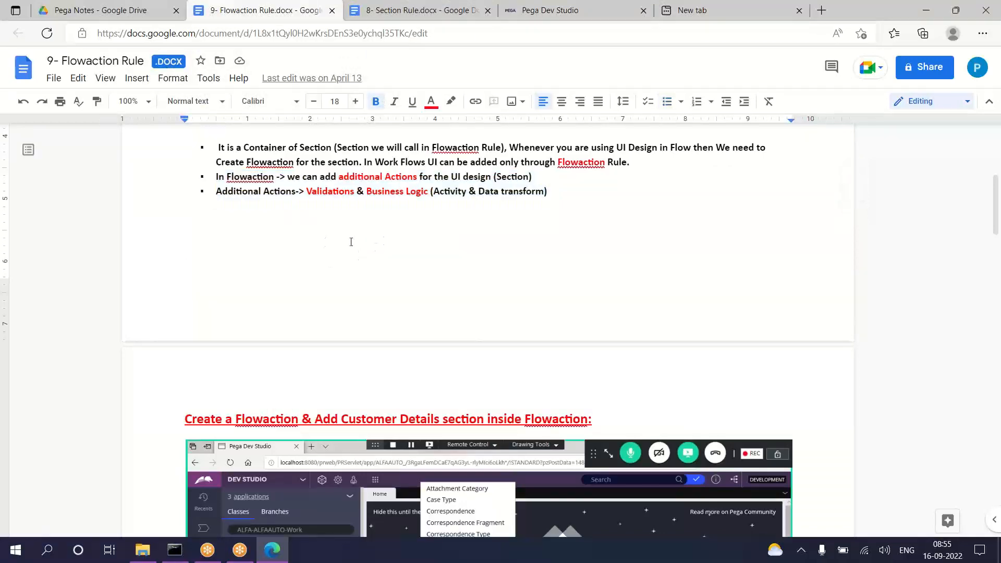
pyautogui.scroll(-10, 351, 242)
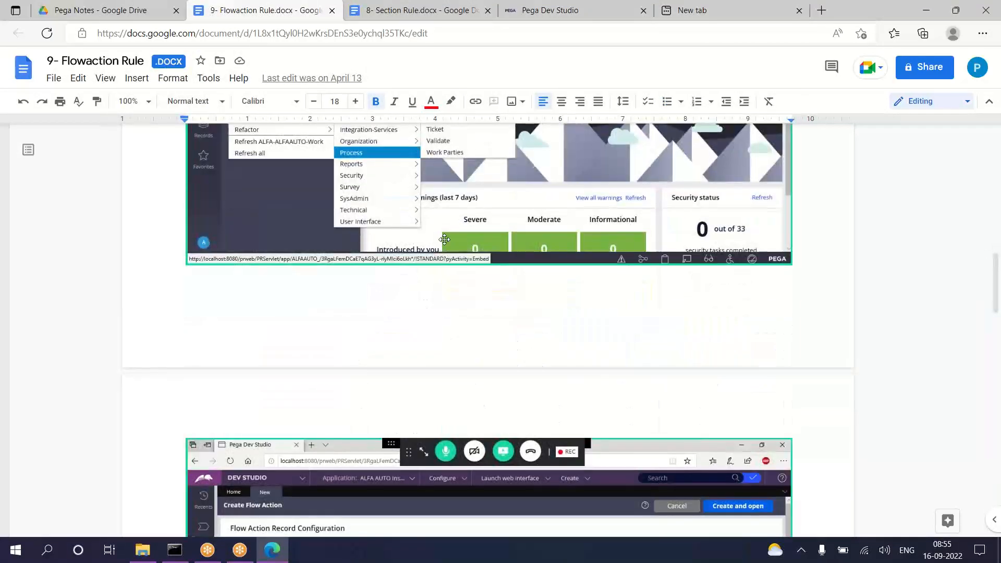
pyautogui.scroll(4, 444, 240)
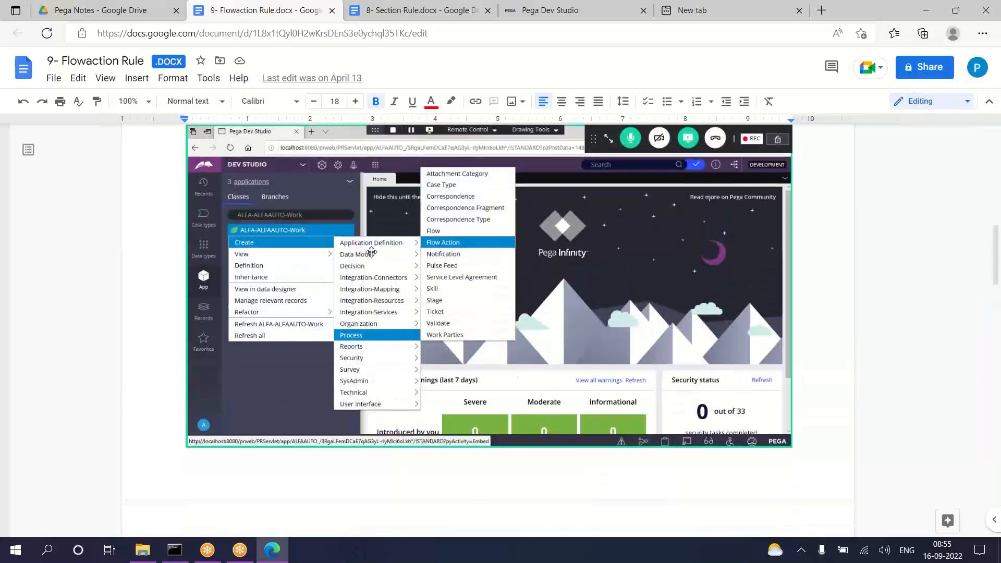
pyautogui.scroll(-8, 371, 252)
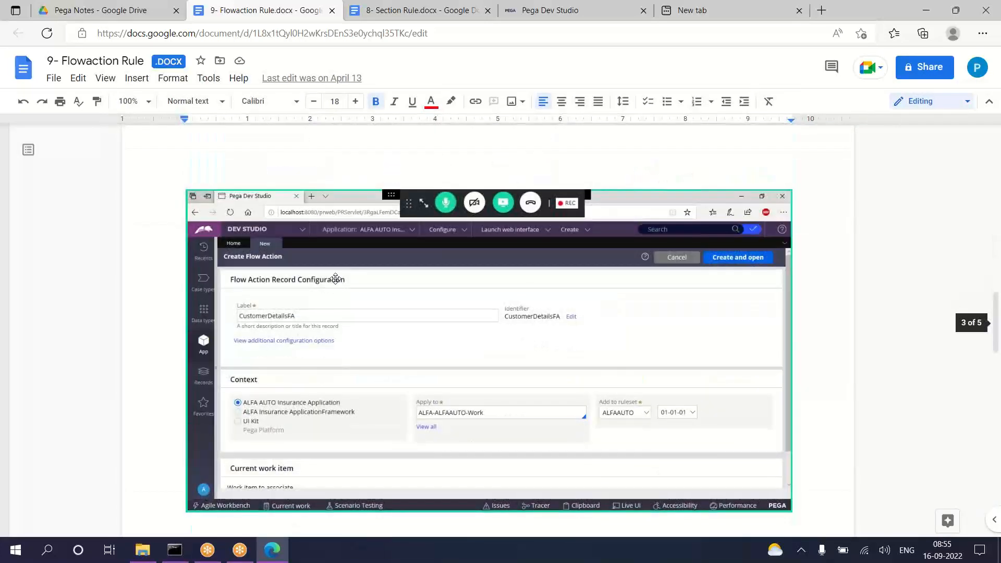
pyautogui.scroll(-6, 374, 264)
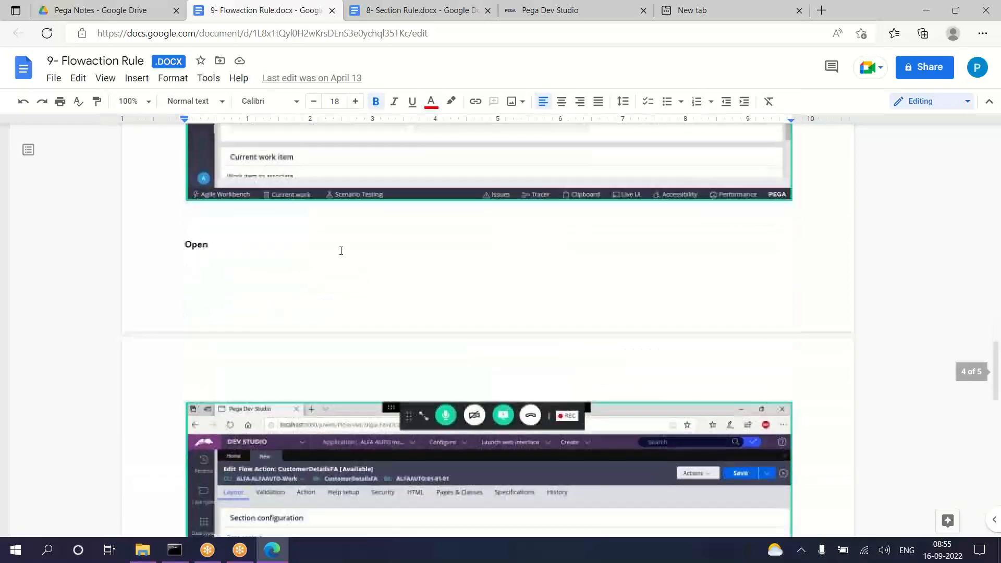
pyautogui.scroll(-6, 341, 251)
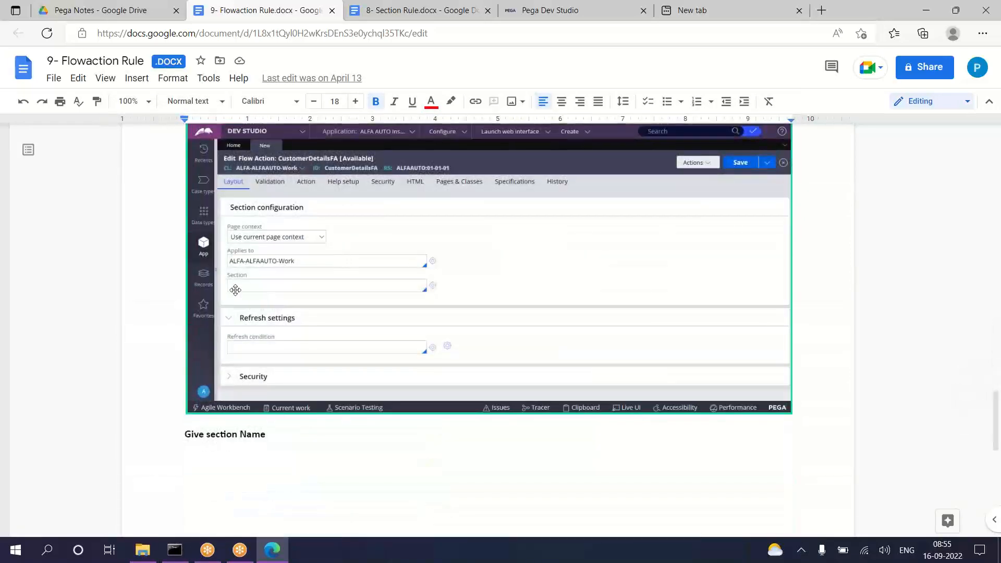
pyautogui.scroll(-9, 259, 304)
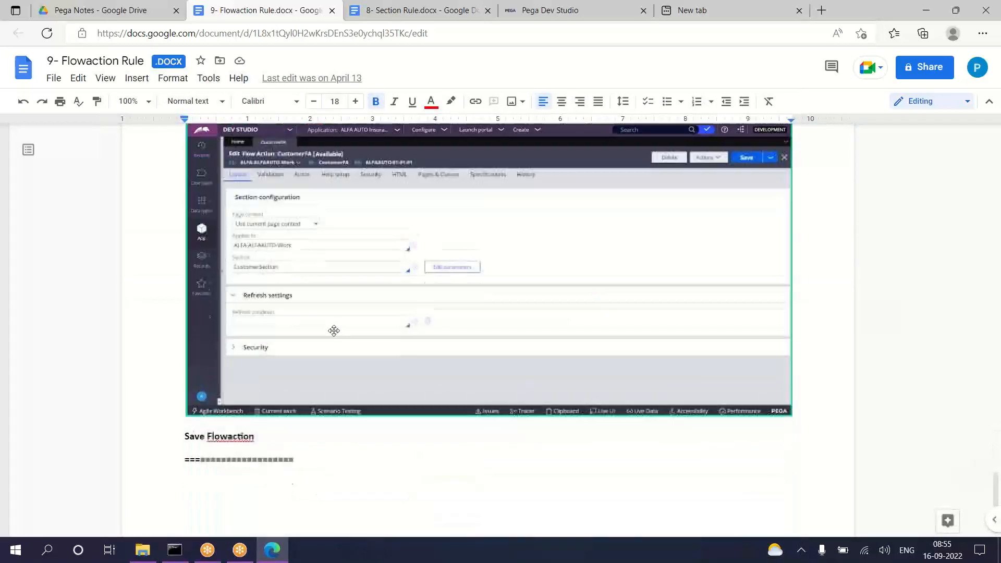
# Step: Revisit the start of the Flowaction Rule notes, then switch to Pega Dev Studio and check the section assigned to CustomerFA
pyautogui.scroll(20, 334, 331)
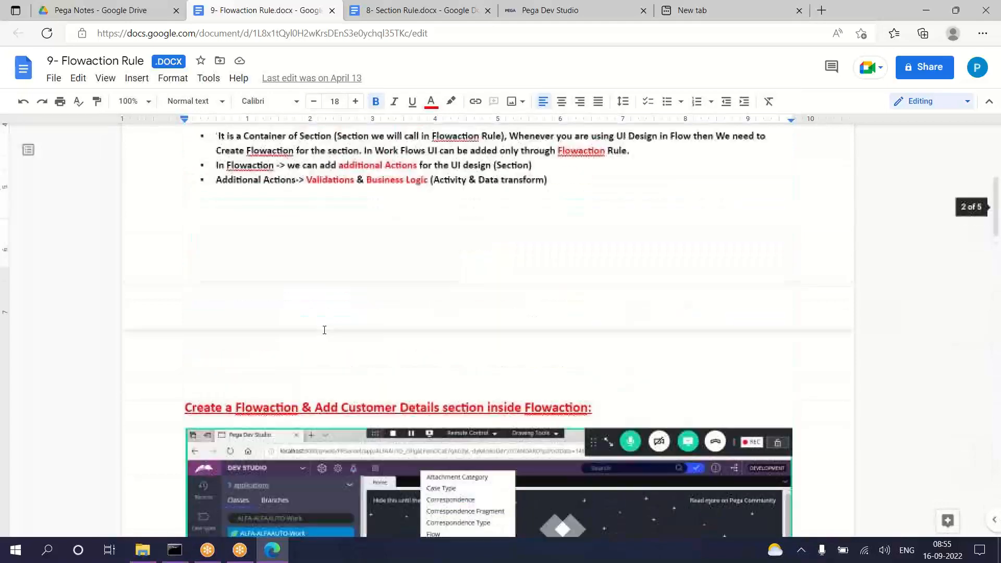
pyautogui.scroll(6, 324, 330)
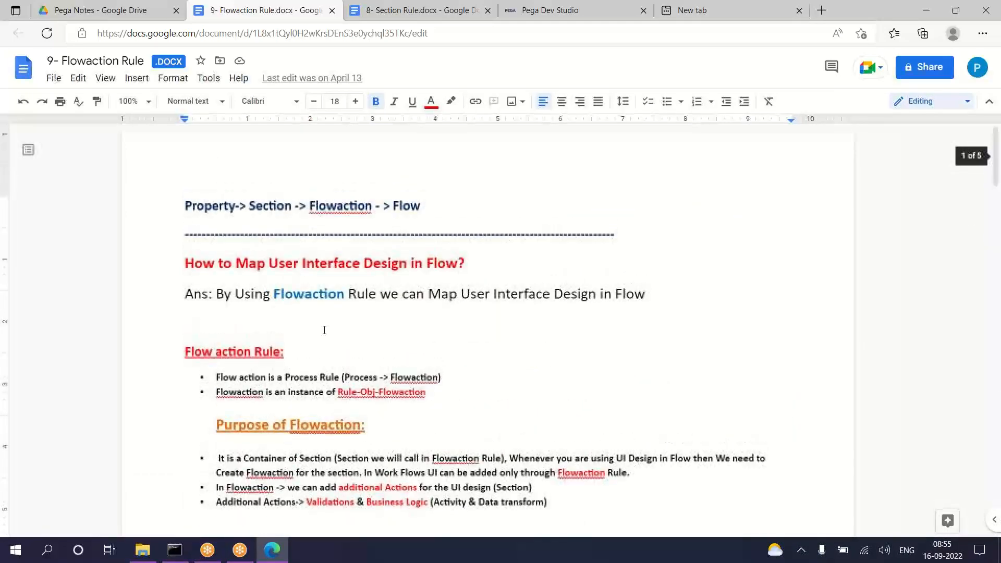
pyautogui.click(583, 15)
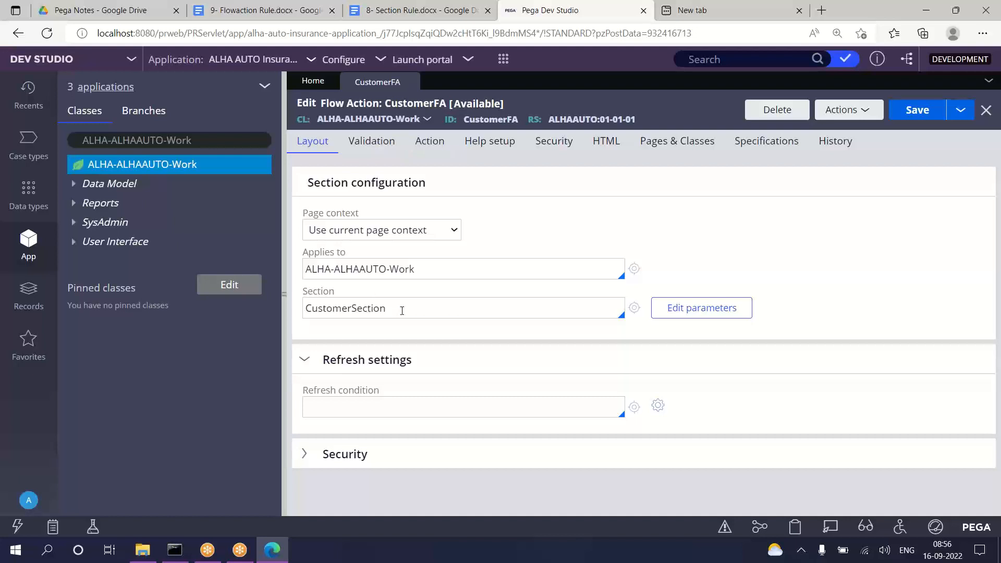
pyautogui.moveTo(402, 311); pyautogui.dragTo(304, 311)
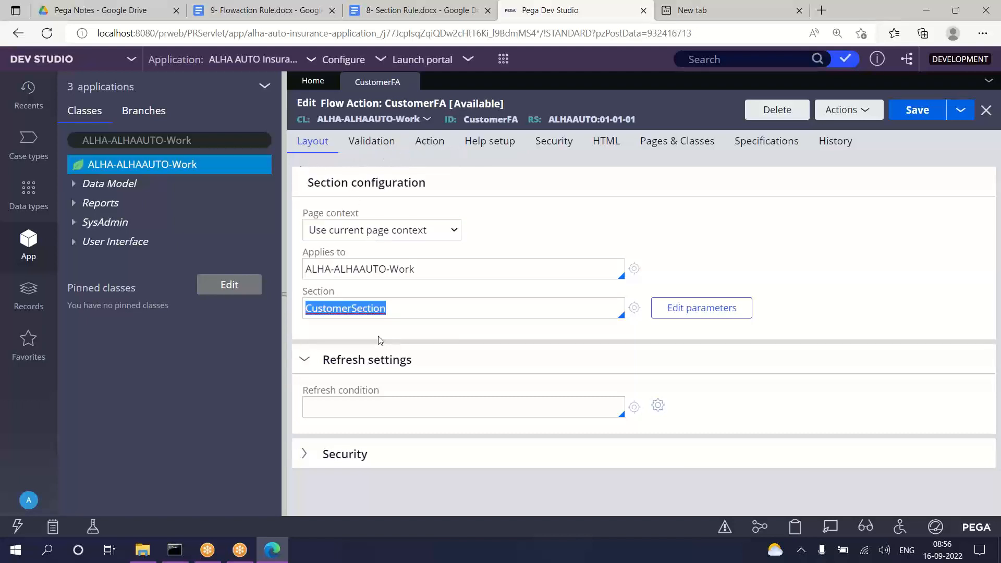
pyautogui.click(394, 309)
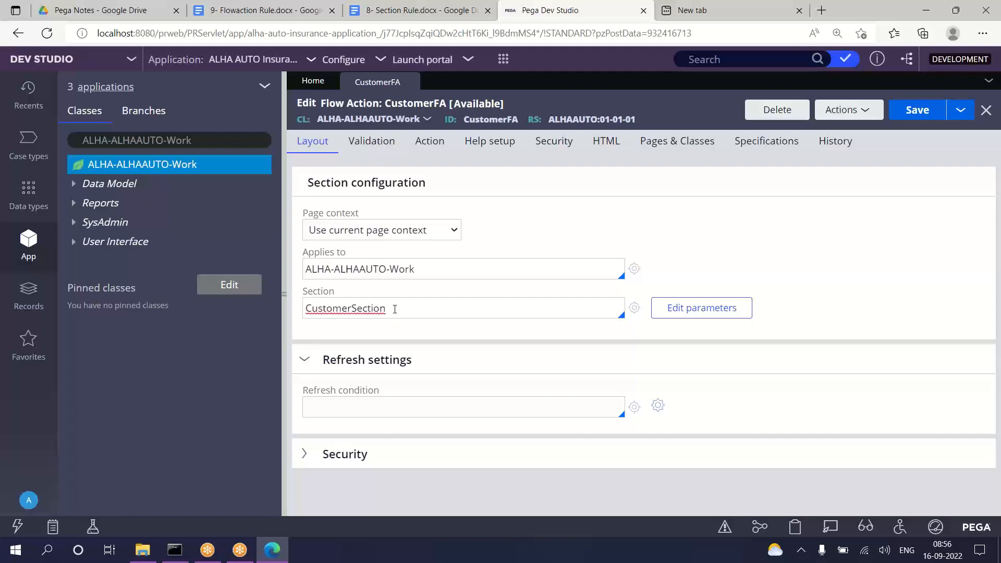
pyautogui.moveTo(395, 309); pyautogui.dragTo(300, 324)
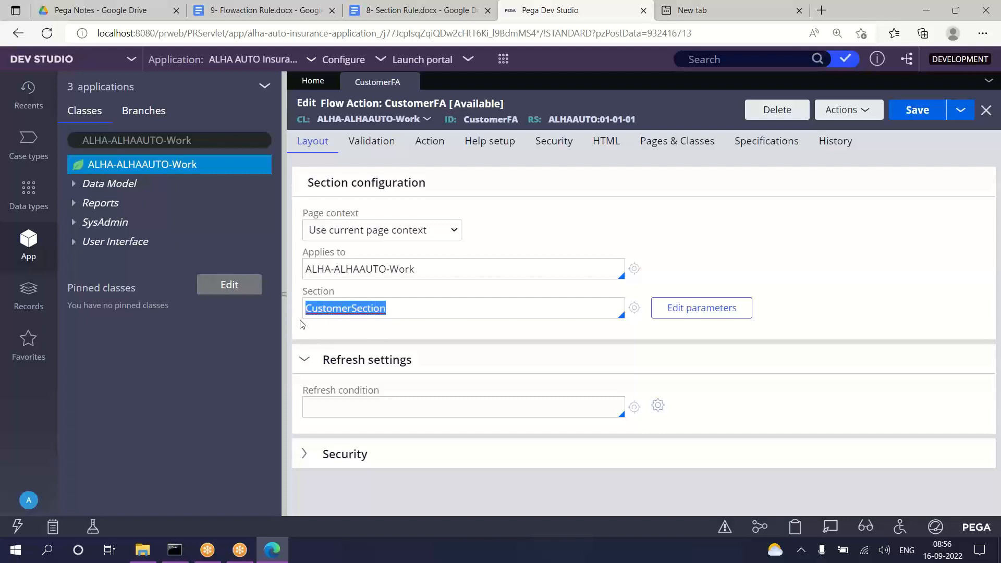
# Step: Close the unused New tab page in the browser and return to Pega Dev Studio
pyautogui.click(738, 20)
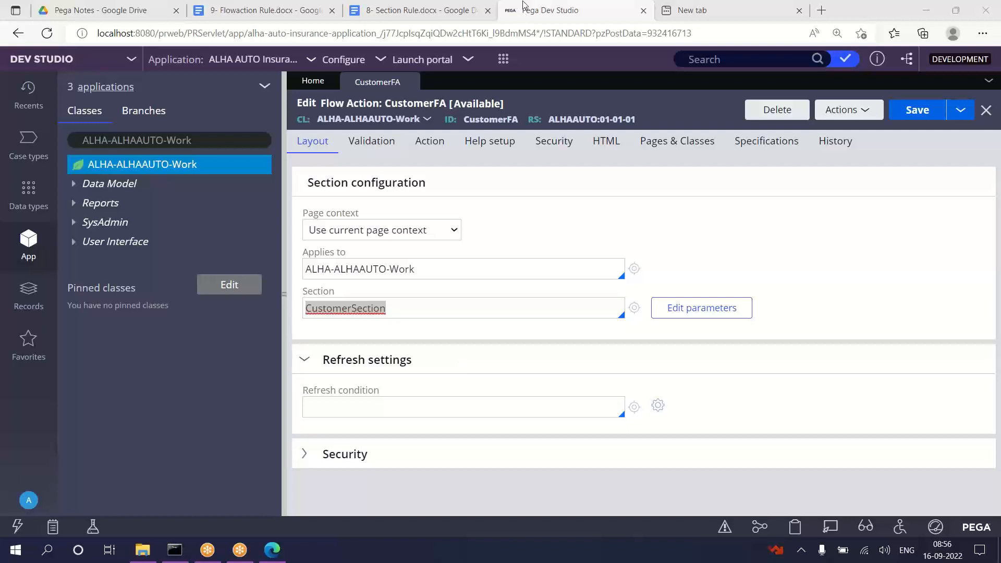
pyautogui.click(800, 11)
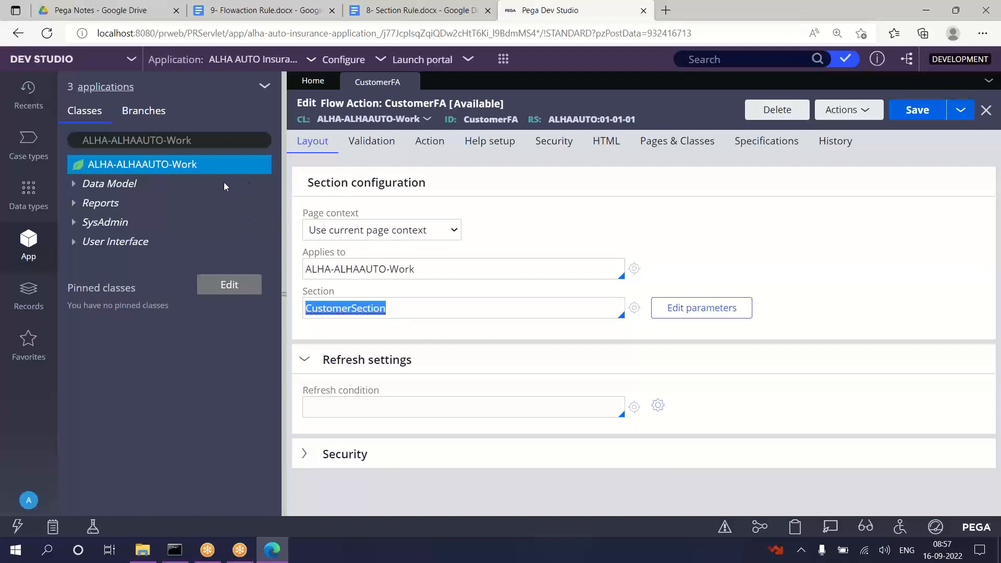
# Step: Examine the included applications: ALHA AUTO Insurance Application, ALHA Insurance Application and Pega Platform, leaving their selection as it is
pyautogui.moveTo(223, 174)
pyautogui.click(94, 88)
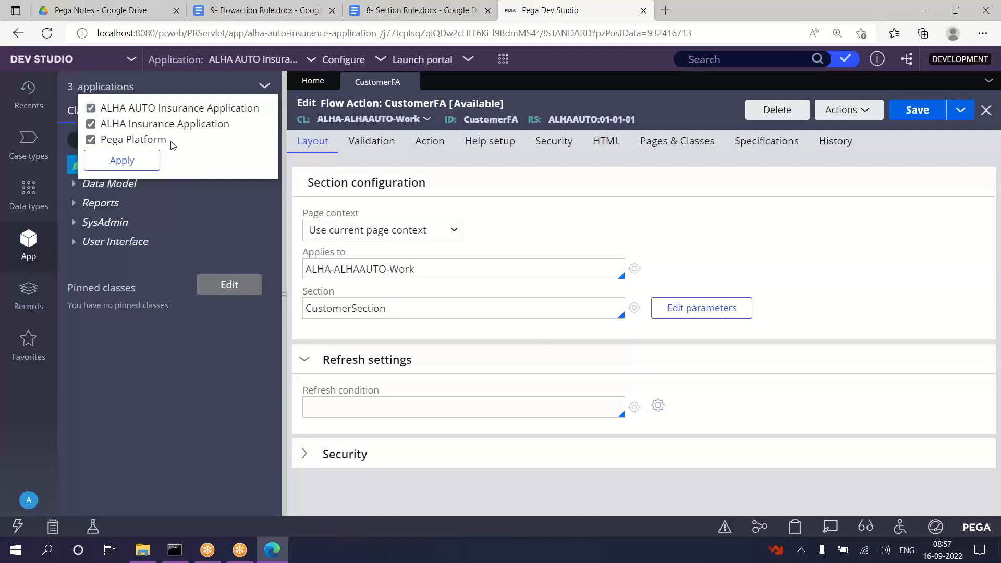
pyautogui.moveTo(171, 141); pyautogui.dragTo(89, 107)
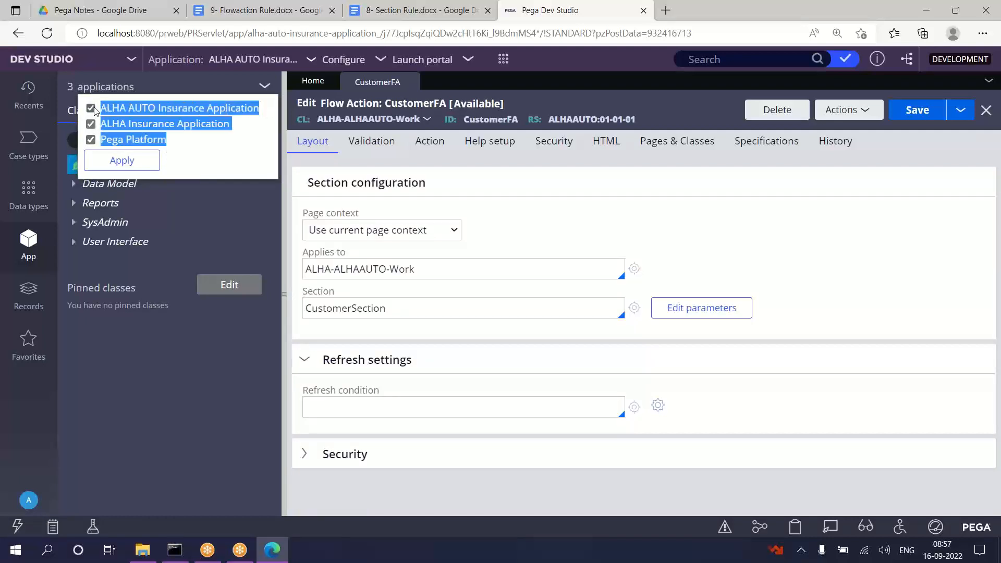
pyautogui.click(174, 145)
pyautogui.moveTo(168, 140); pyautogui.dragTo(101, 145)
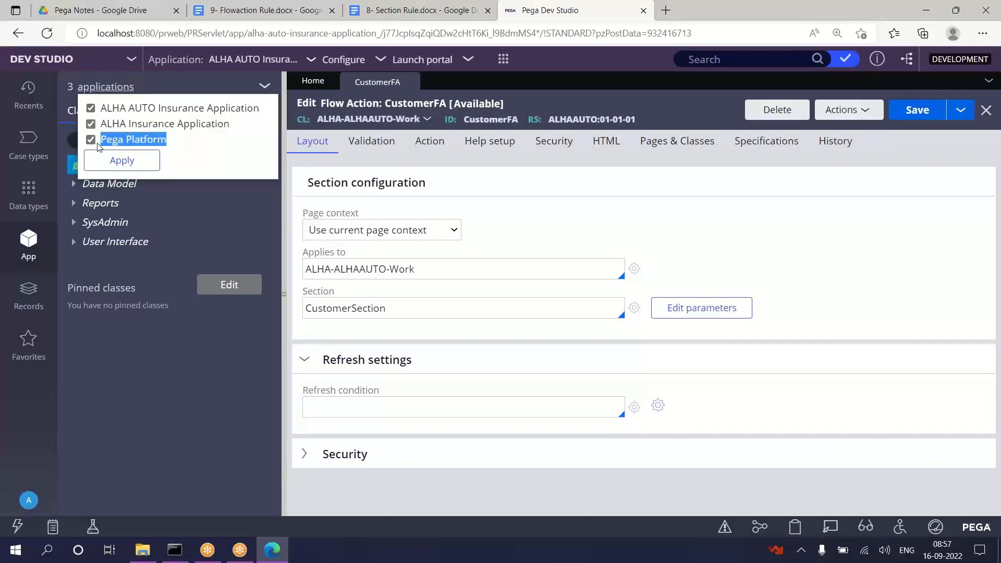
pyautogui.click(232, 125)
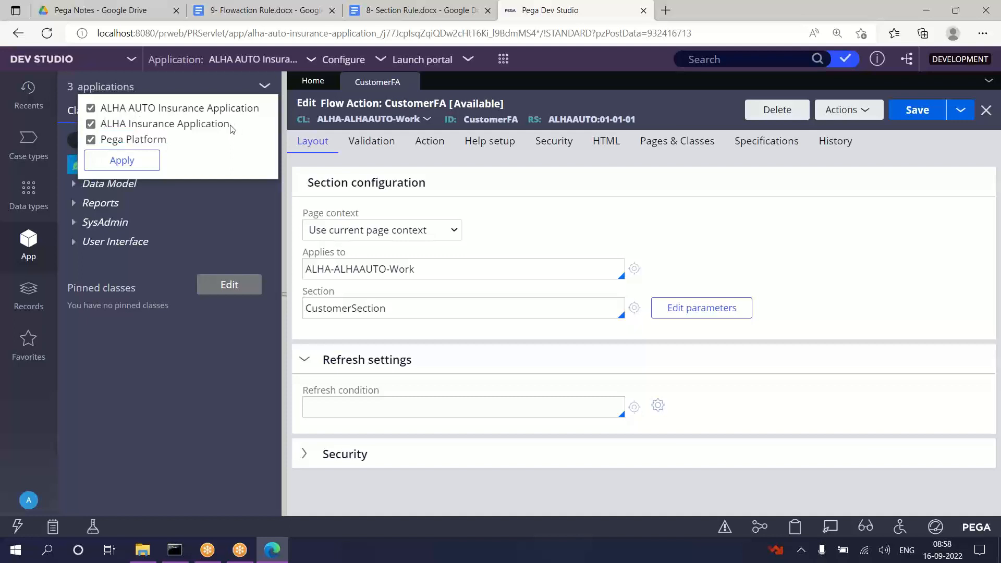
pyautogui.moveTo(230, 124); pyautogui.dragTo(101, 124)
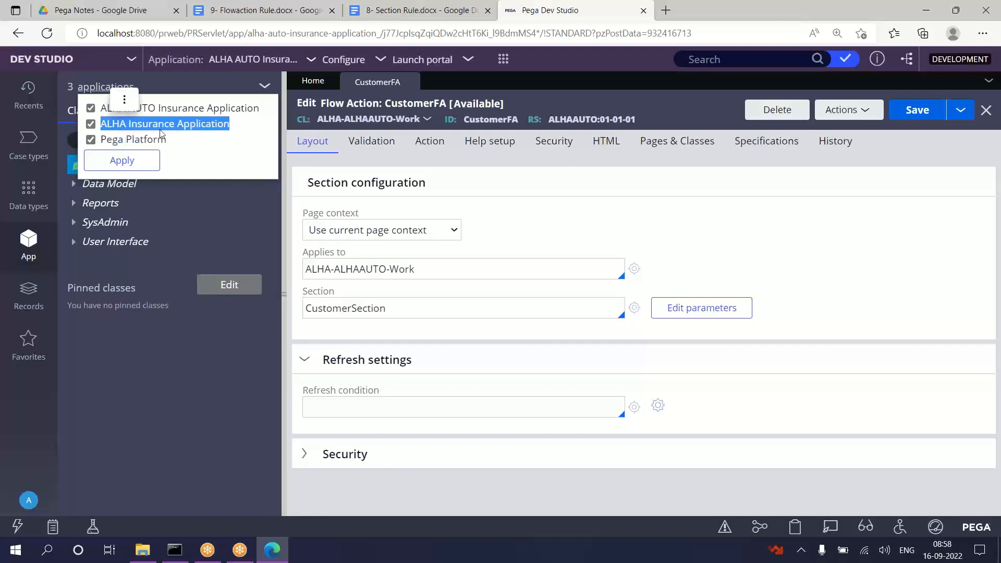
pyautogui.click(177, 150)
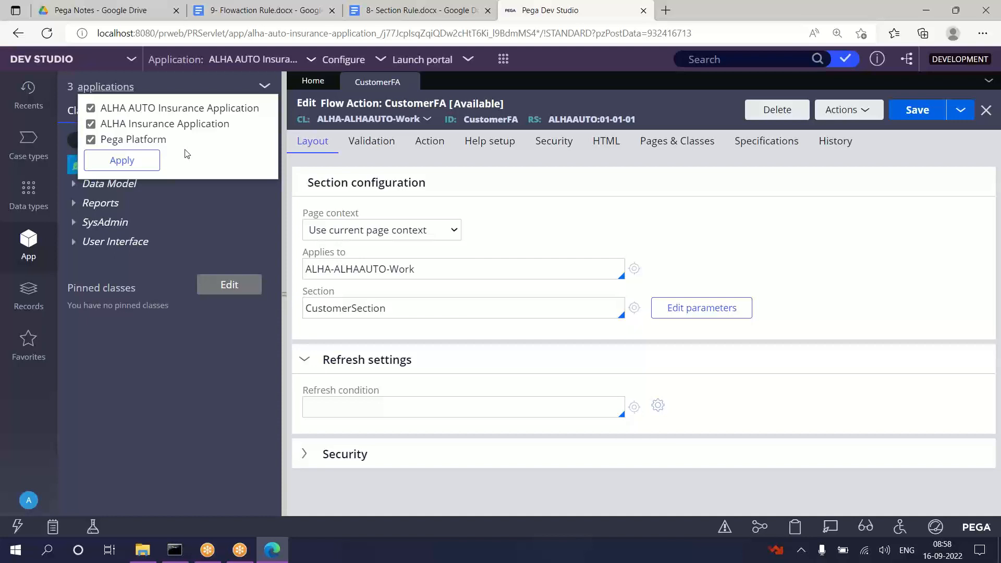
pyautogui.click(149, 358)
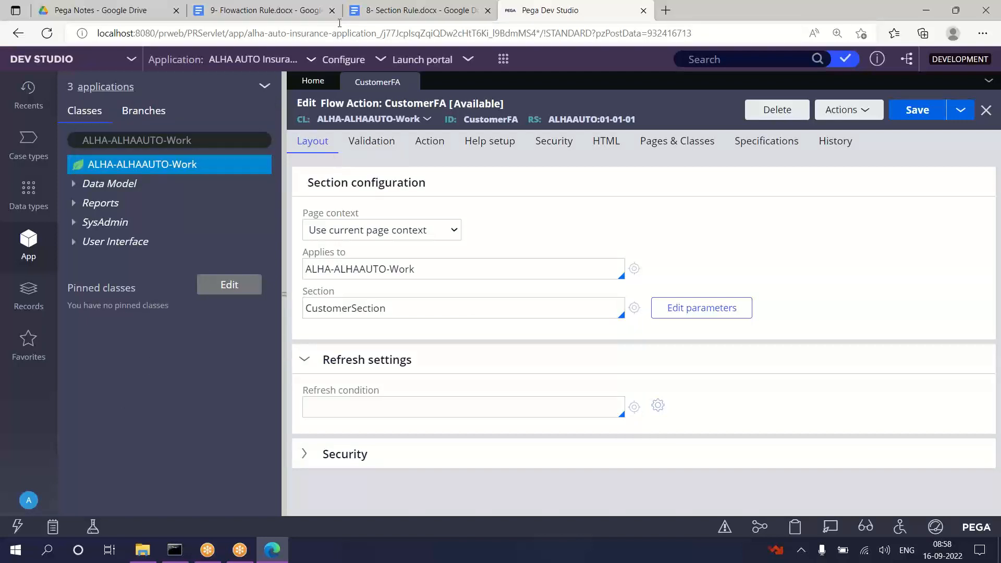
# Step: Close the CustomerFA flow action and check the ALHA-ALHAAUTO-Work class name in the App explorer
pyautogui.click(410, 82)
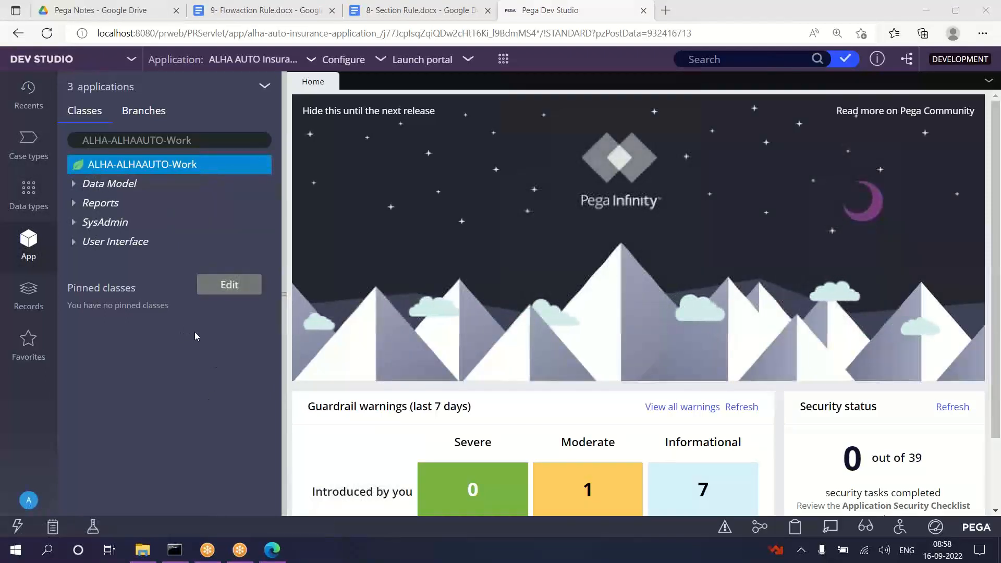
pyautogui.click(205, 143)
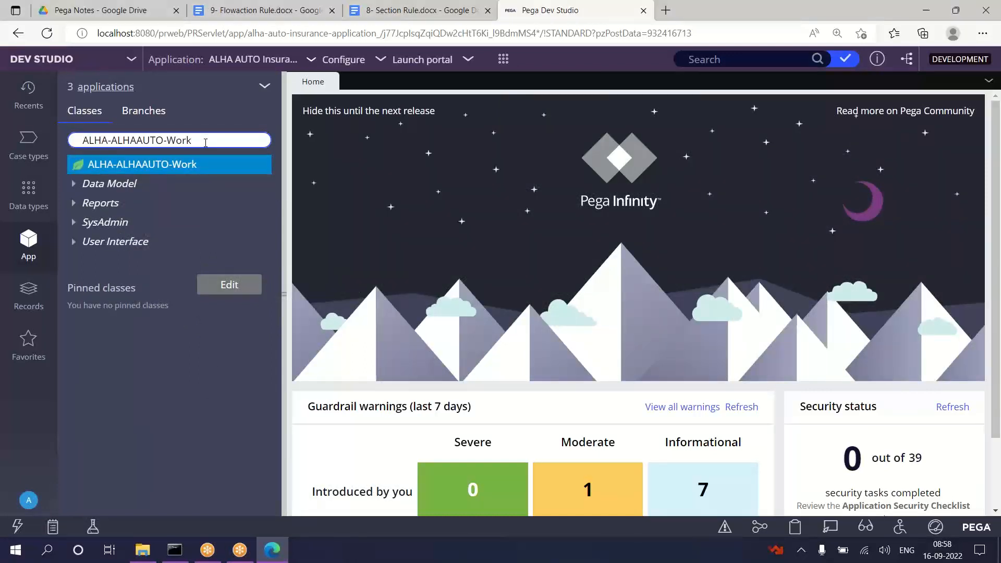
pyautogui.moveTo(205, 143); pyautogui.dragTo(115, 151)
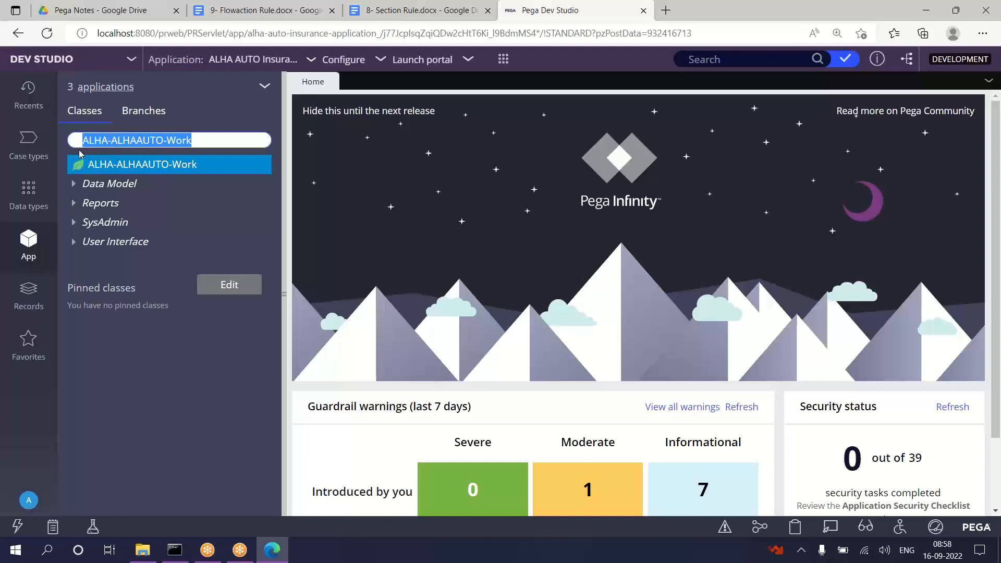
pyautogui.click(166, 358)
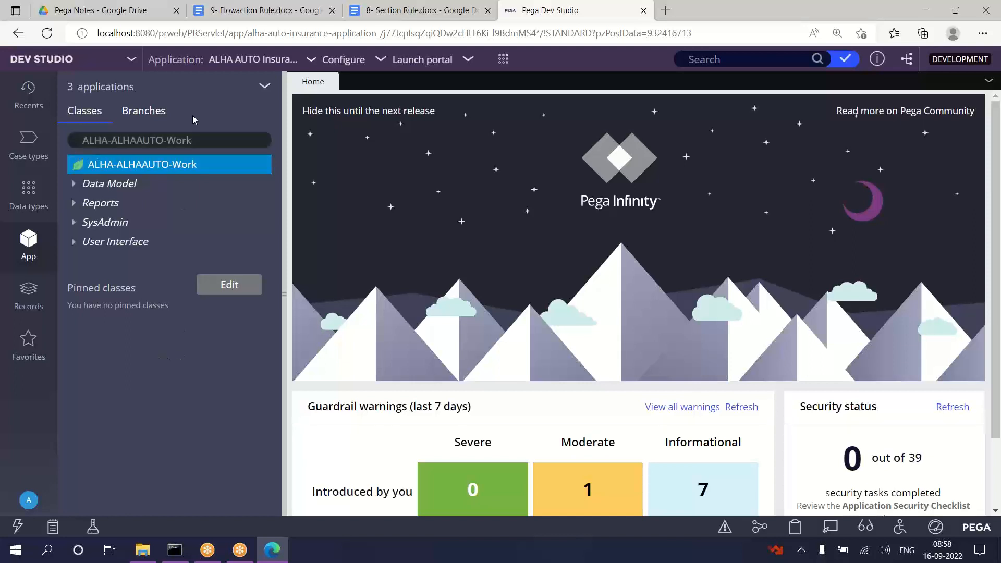
pyautogui.moveTo(200, 139); pyautogui.dragTo(49, 155)
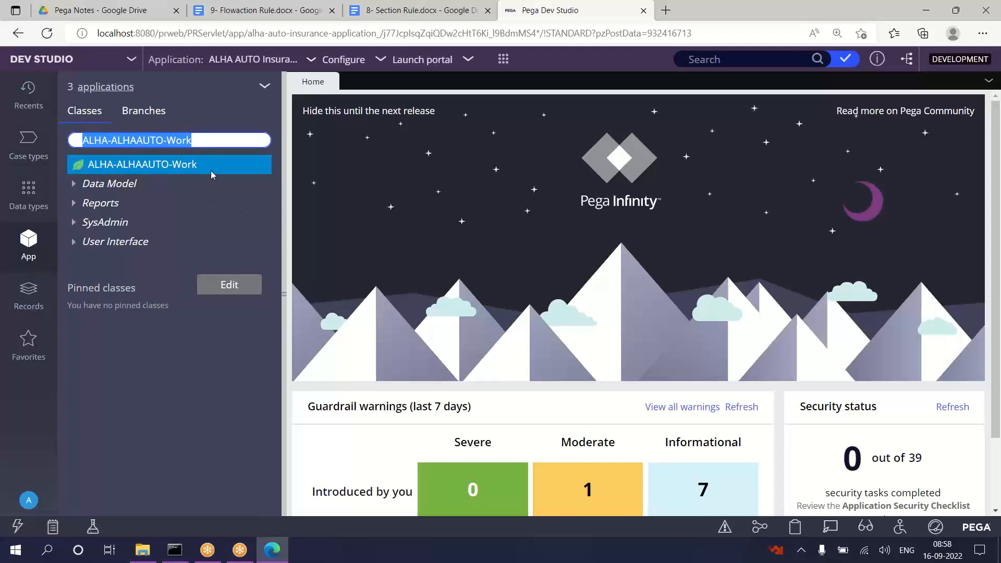
pyautogui.click(187, 405)
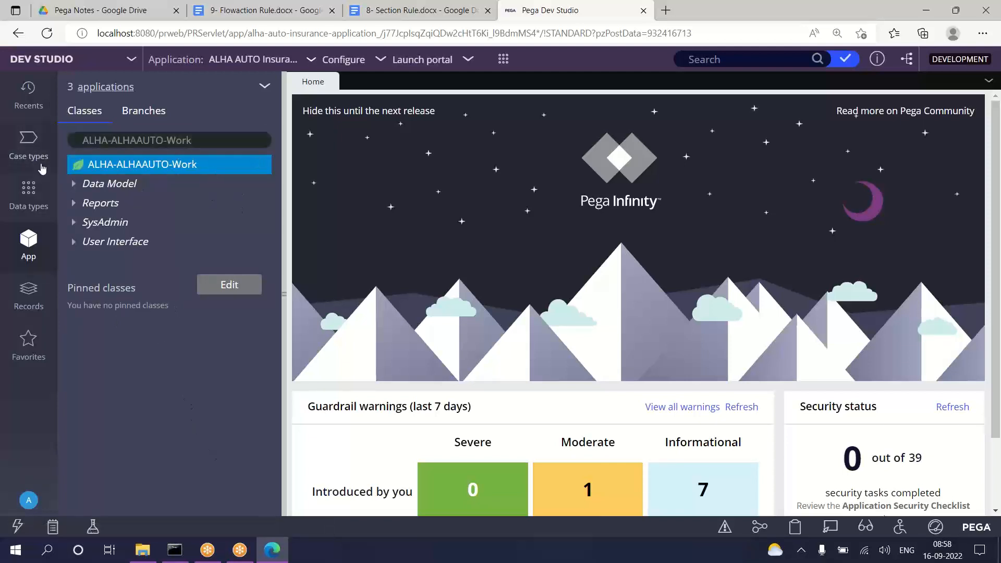